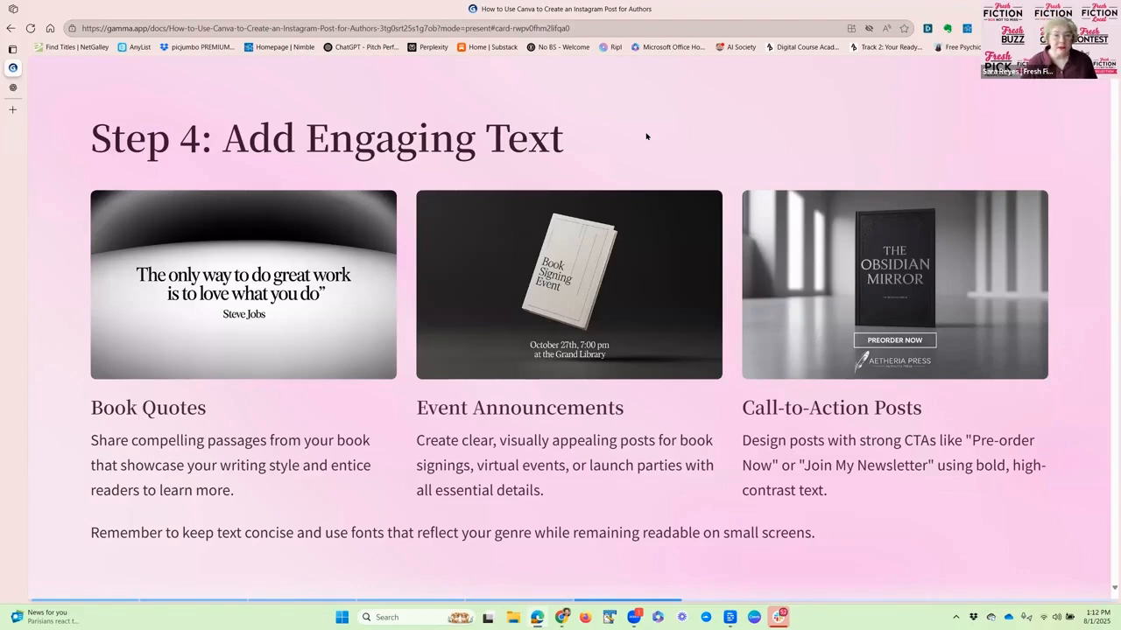
Page through the presentation from the Preview and Download slide to the closing Start Creating Today slide.
key(Right)
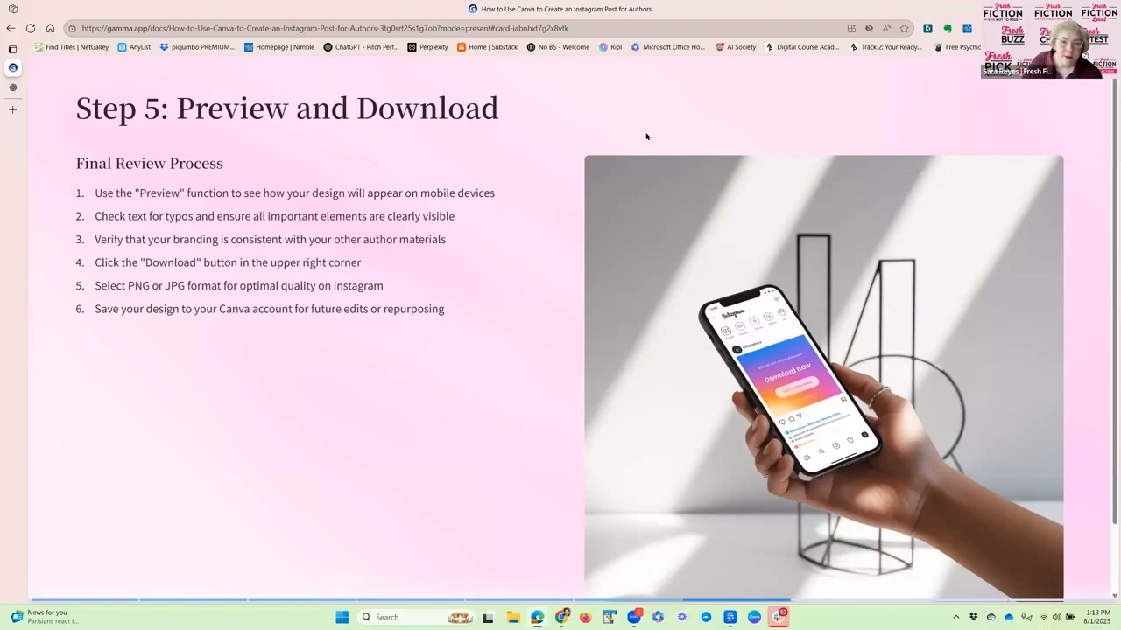
scroll(646, 134, down, 1)
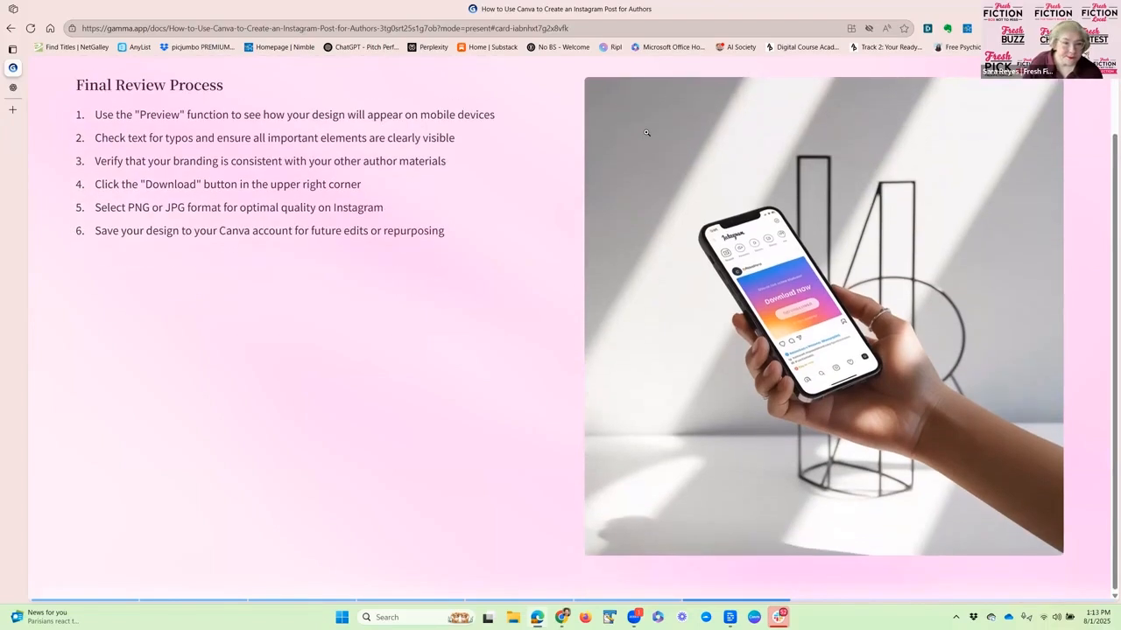
scroll(646, 132, down, 1)
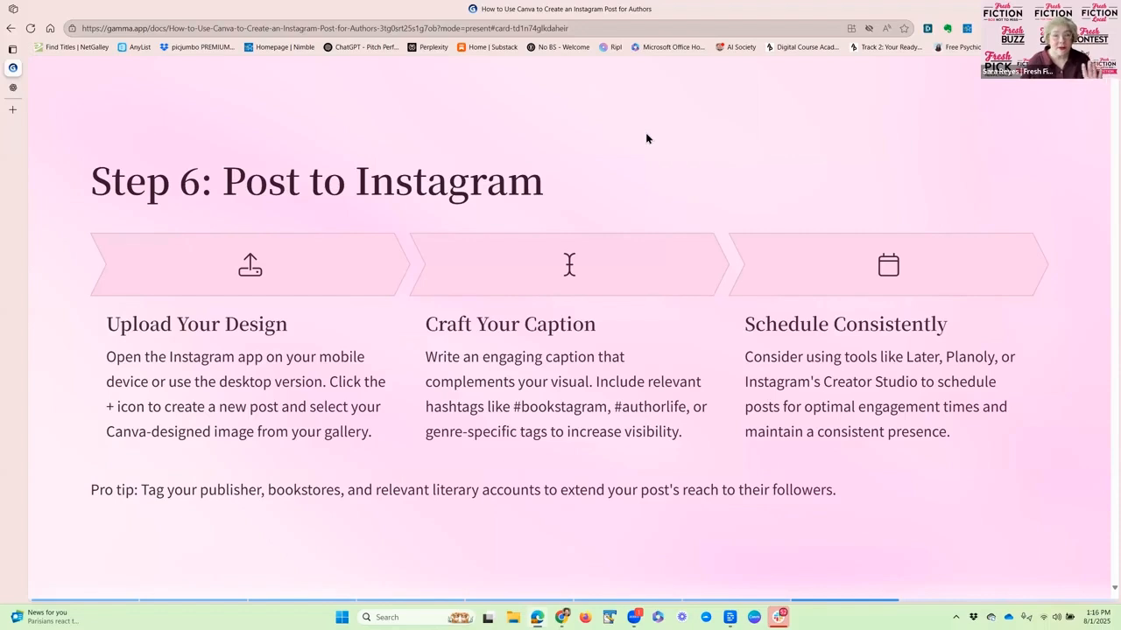
key(Right)
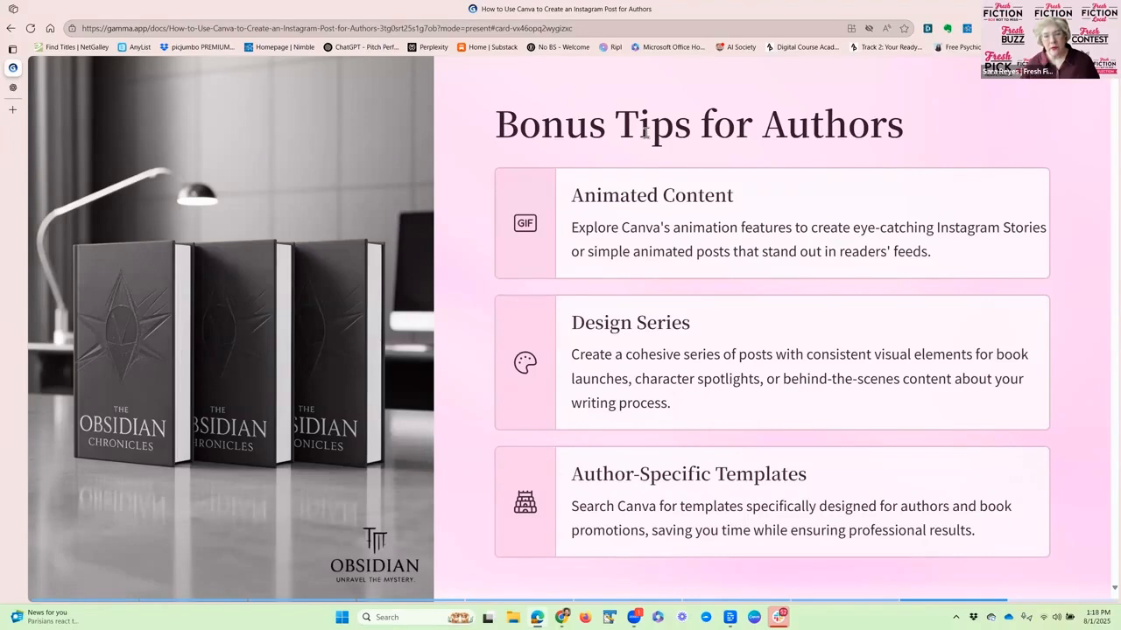
key(Right)
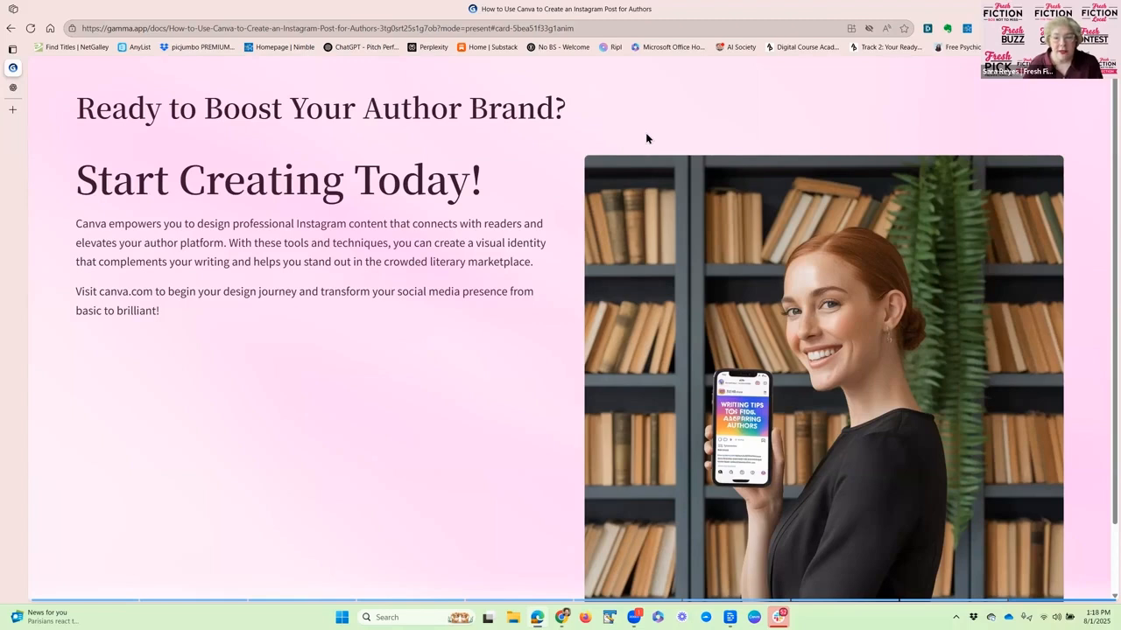
scroll(647, 136, down, 1)
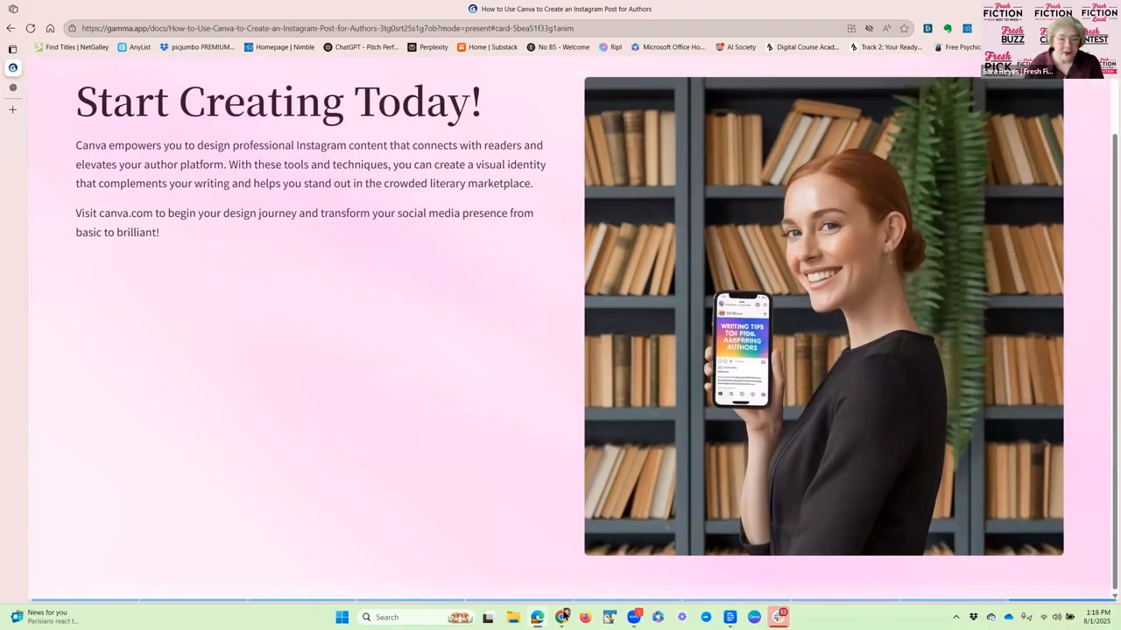
Switch to Canva in Chrome and search the templates for "design an instagram post for a book with tropes and arrows".
mouse_move(565, 616)
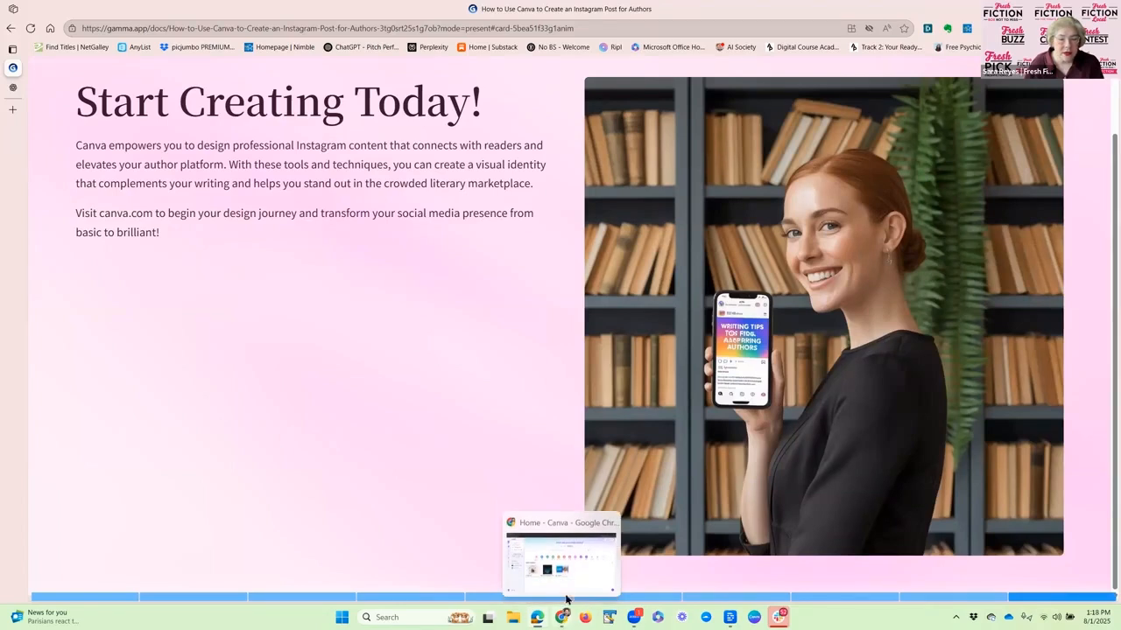
click(571, 550)
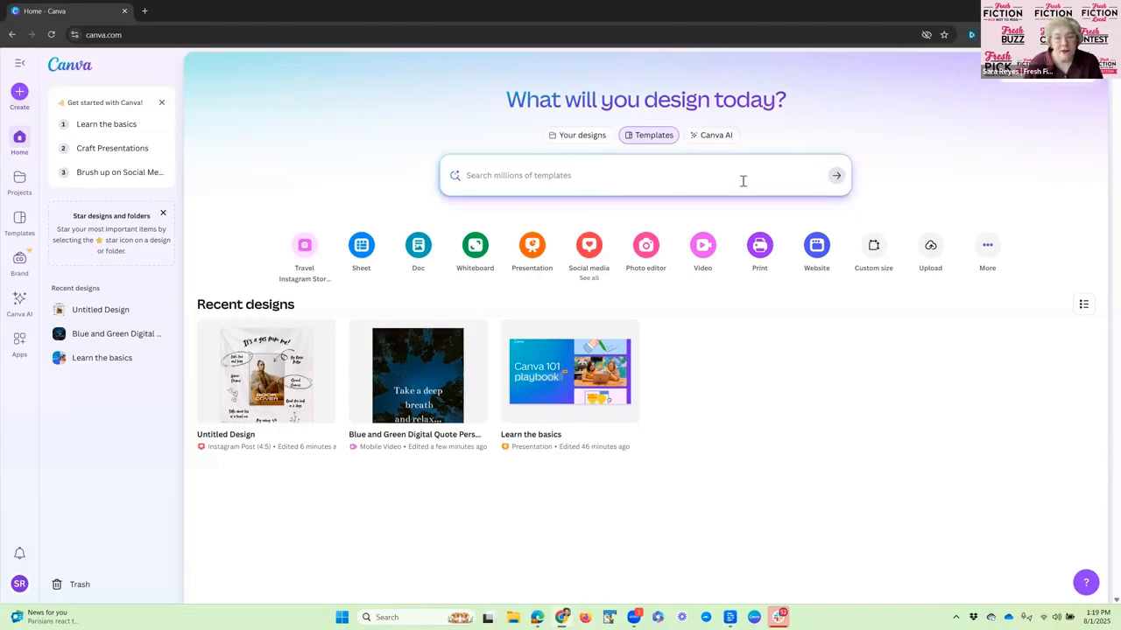
click(508, 174)
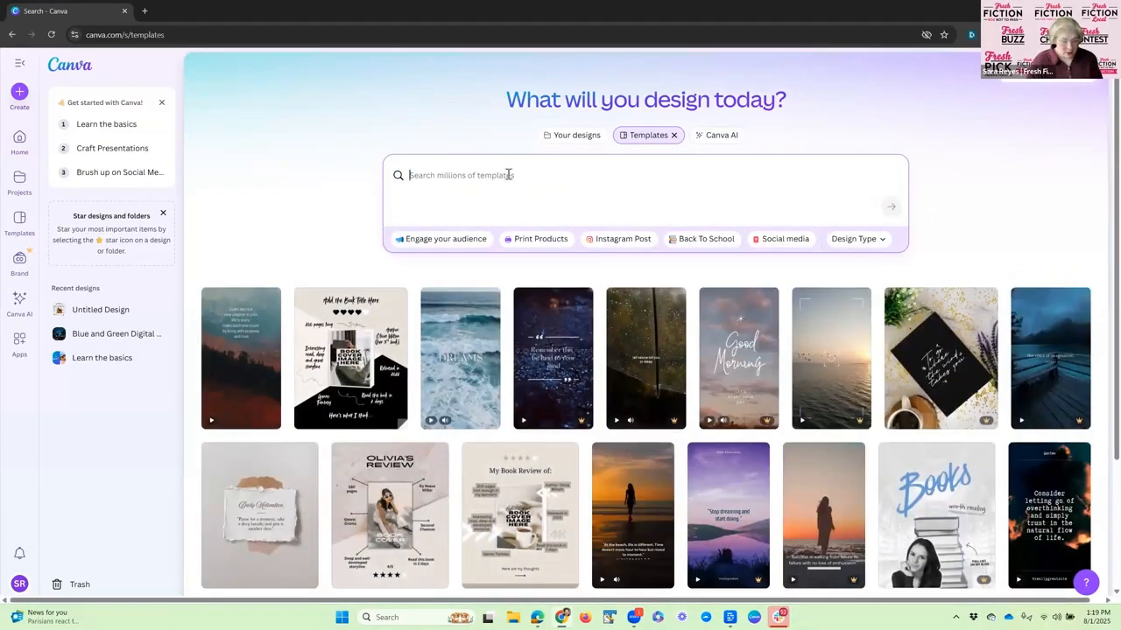
text(de)
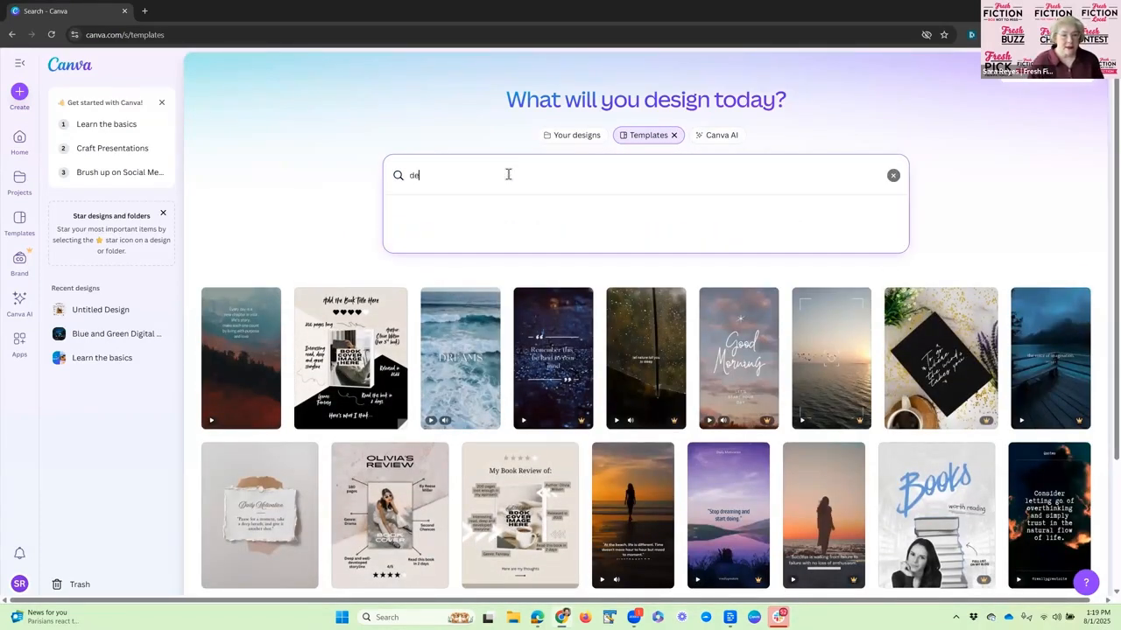
text(sign )
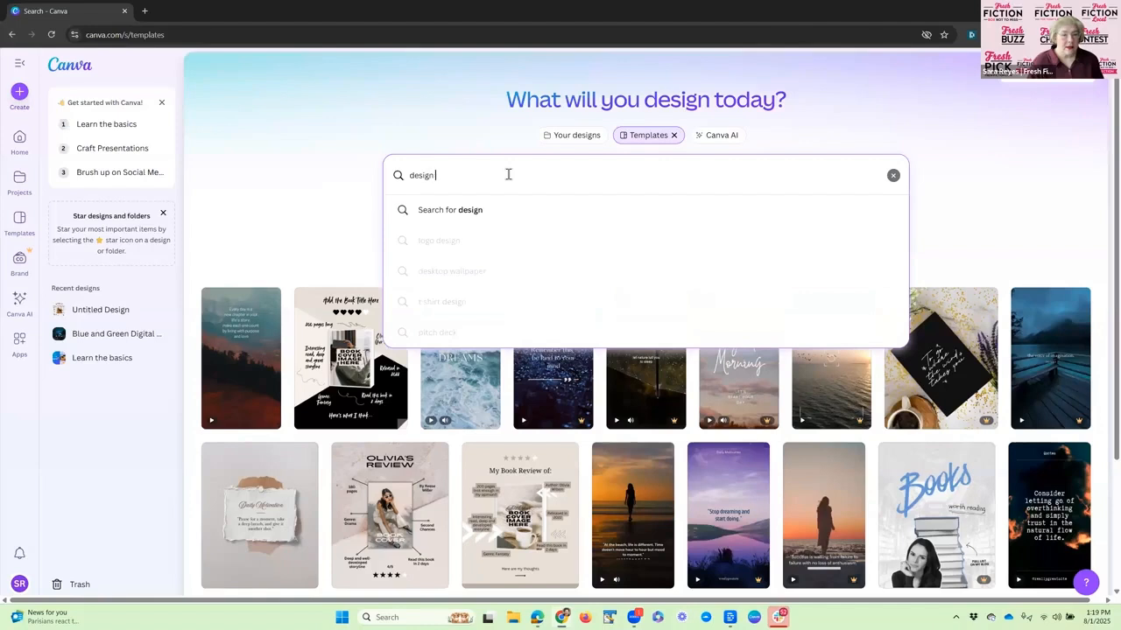
text(an inst)
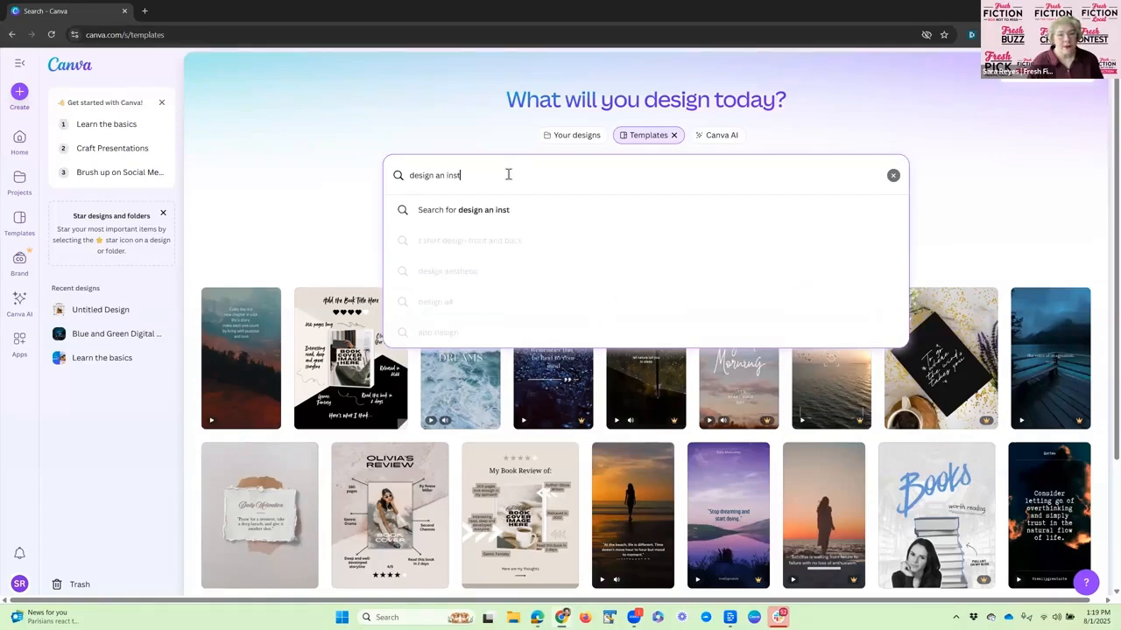
text(agram)
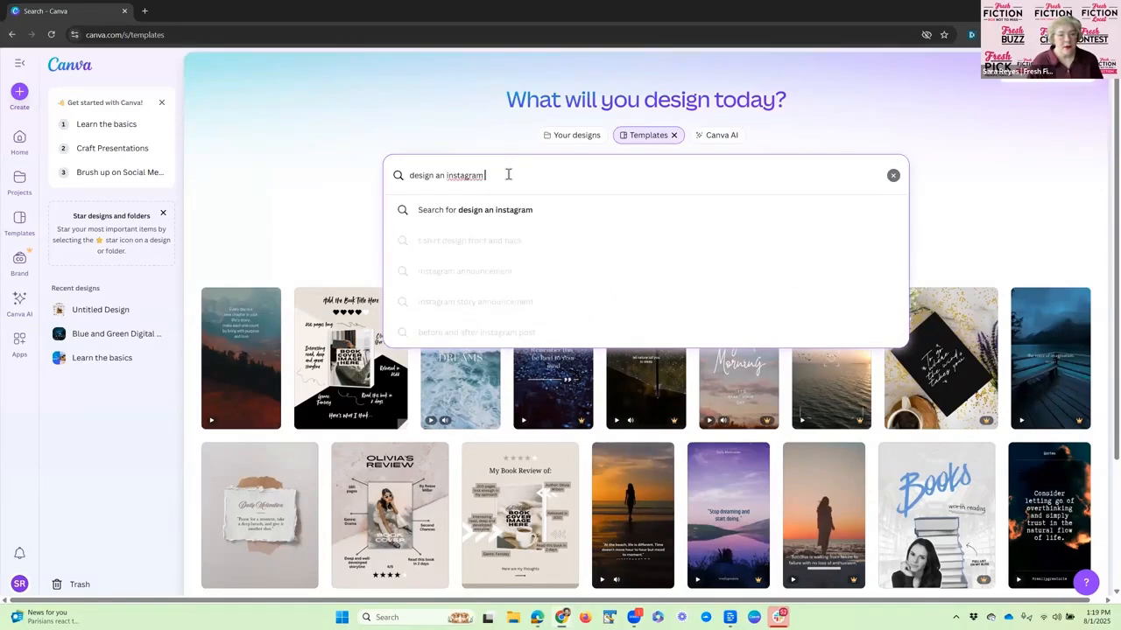
text( post for)
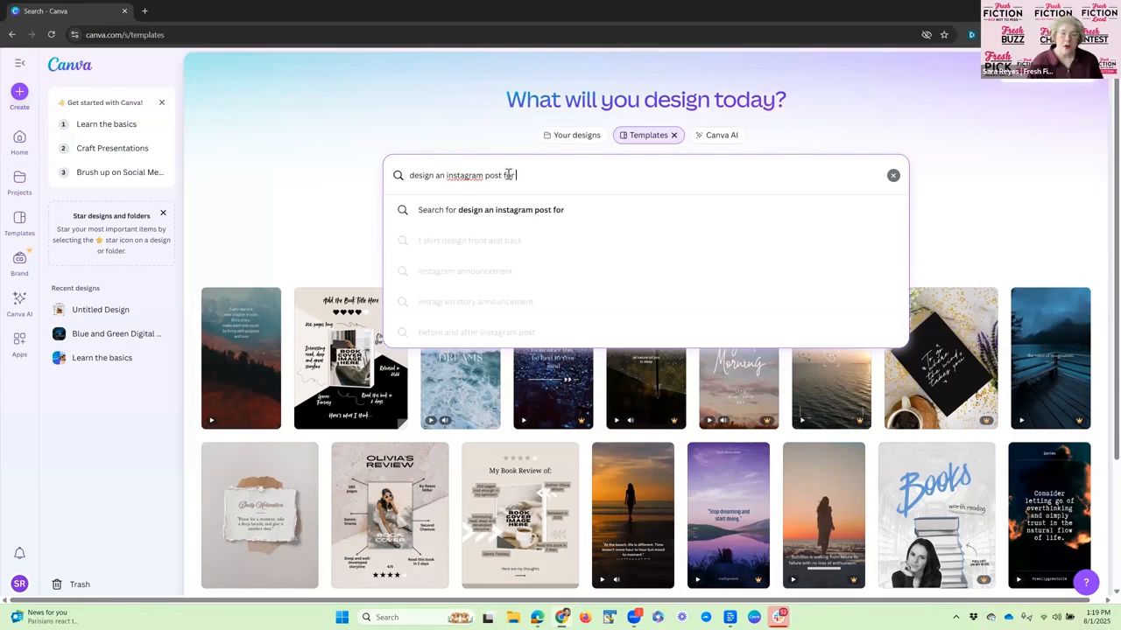
text( a book with tripe)
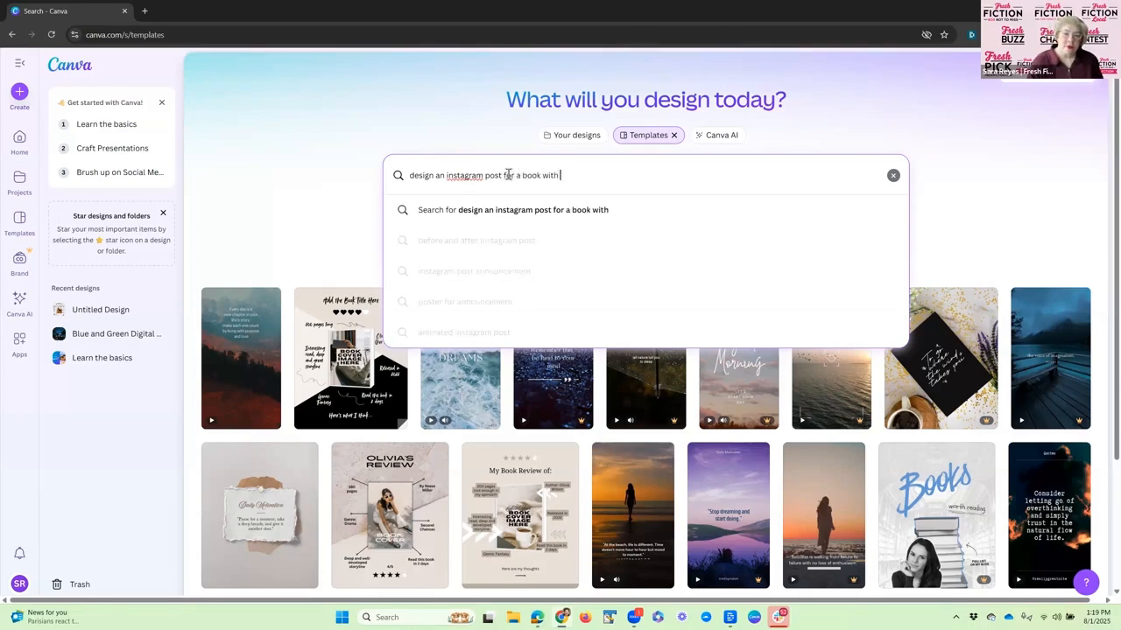
key(BackSpace)
key(BackSpace)
key(BackSpace)
text(opes a)
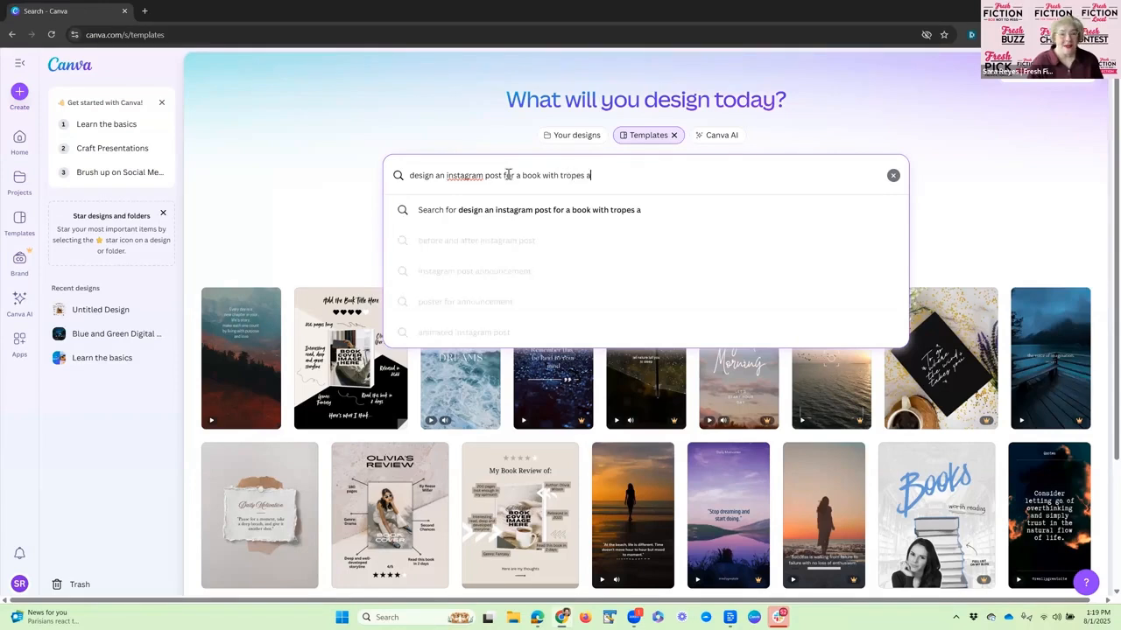
text(nd arrows)
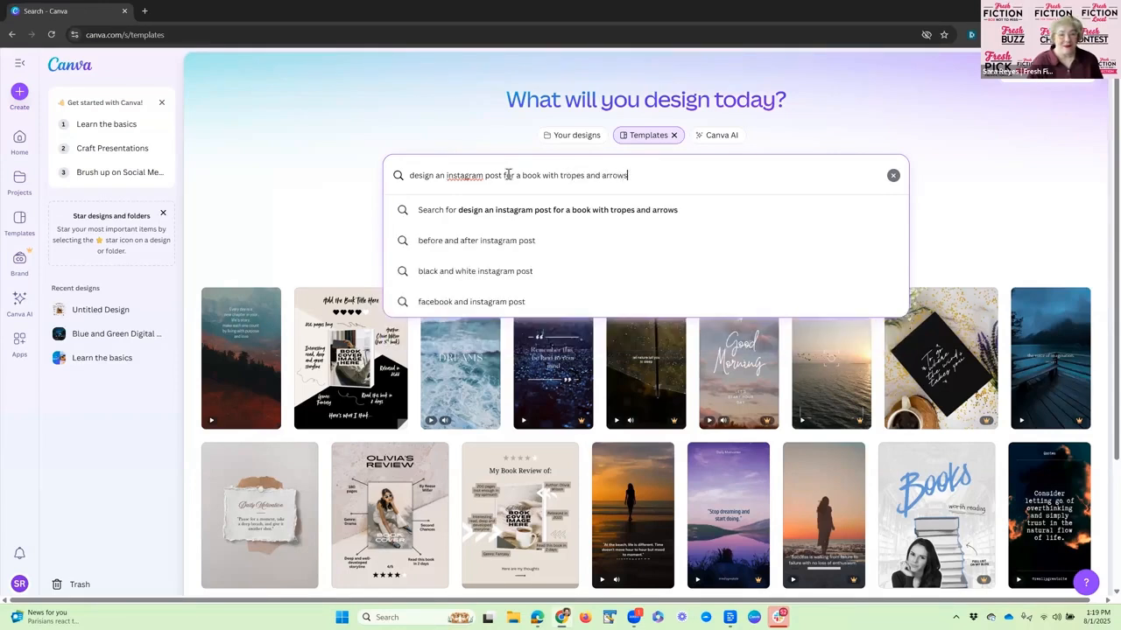
key(Return)
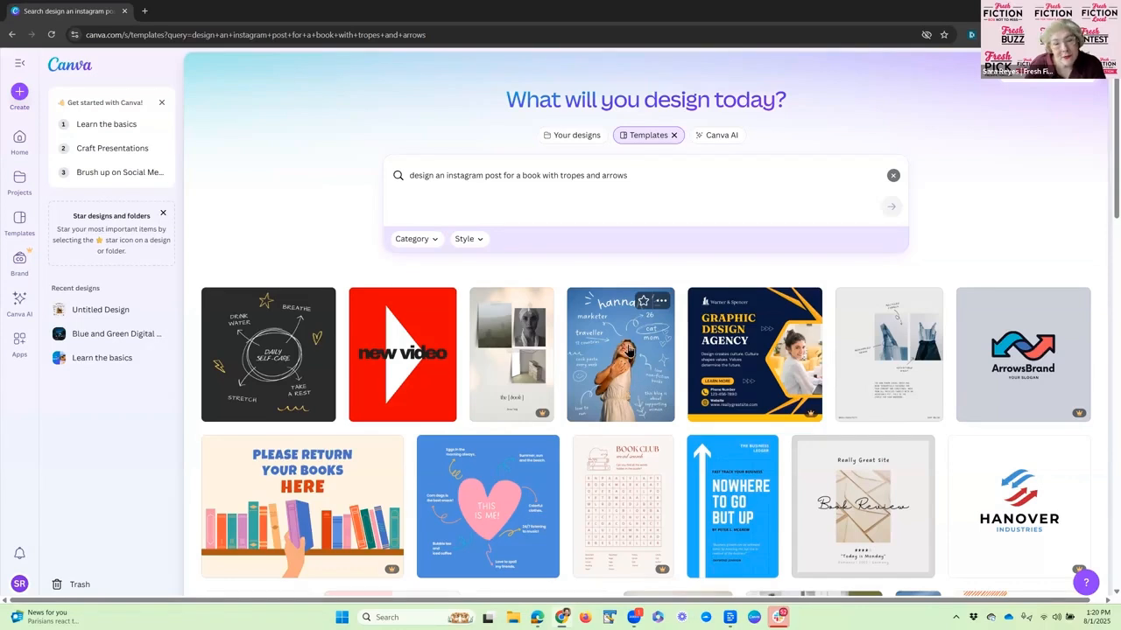
Look through the template results for a book post layout with tropes and arrows.
scroll(701, 398, down, 1)
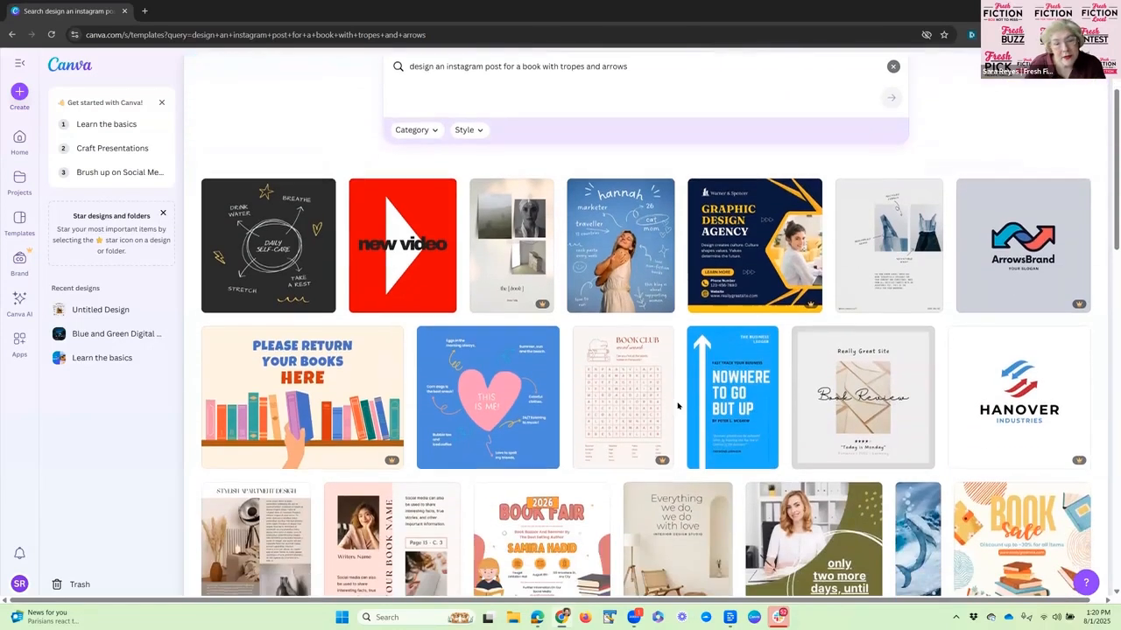
scroll(733, 372, down, 3)
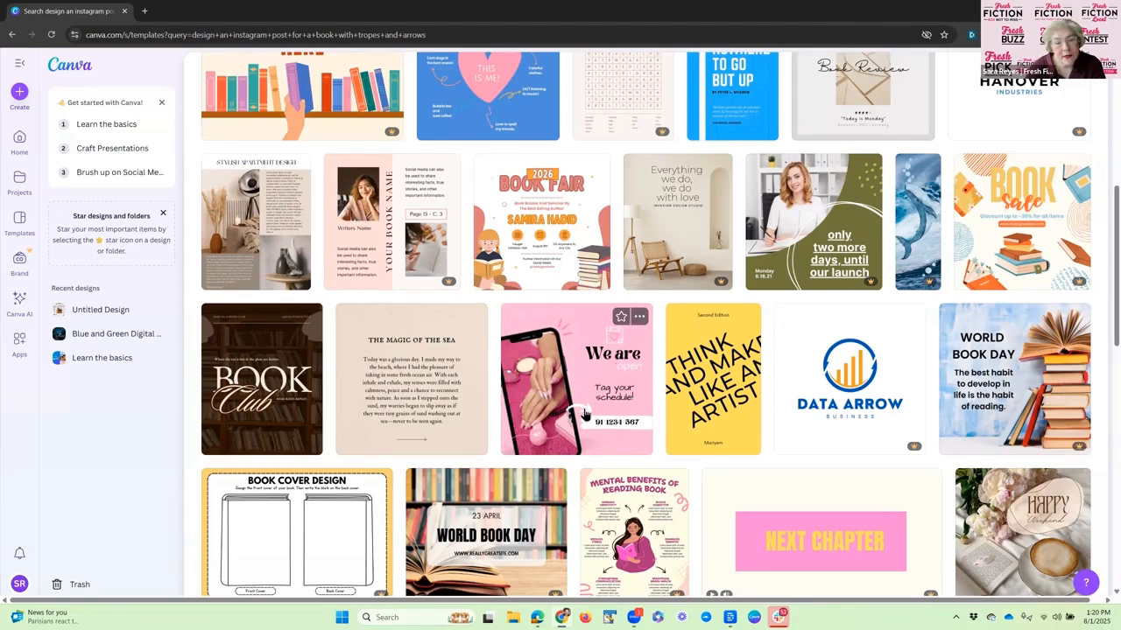
scroll(584, 413, down, 2)
scroll(627, 365, up, 3)
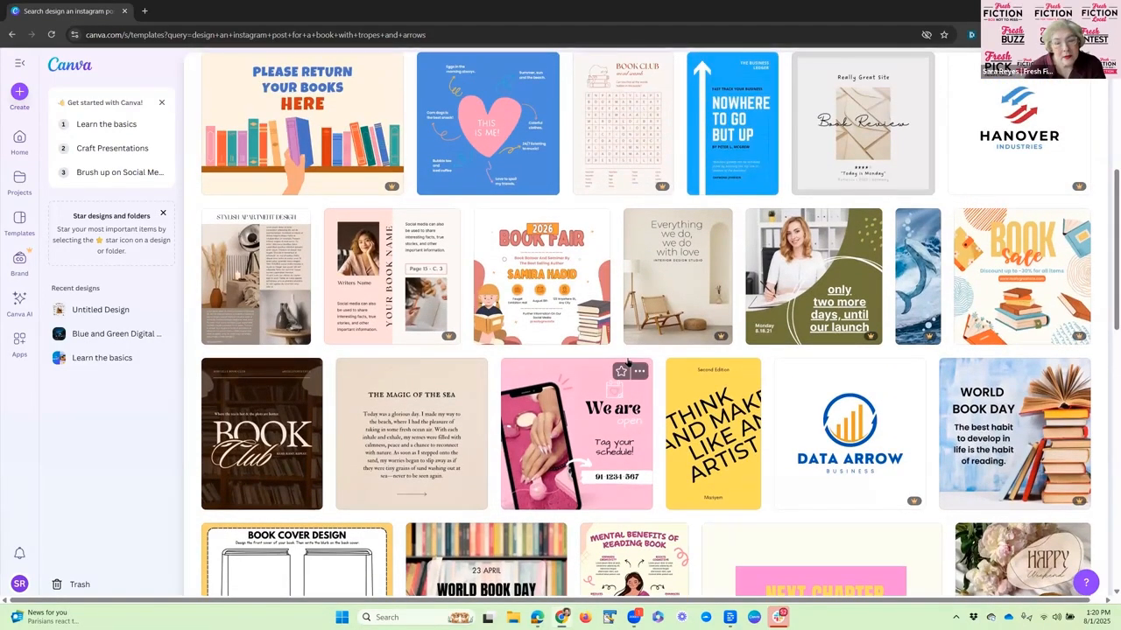
scroll(627, 362, down, 5)
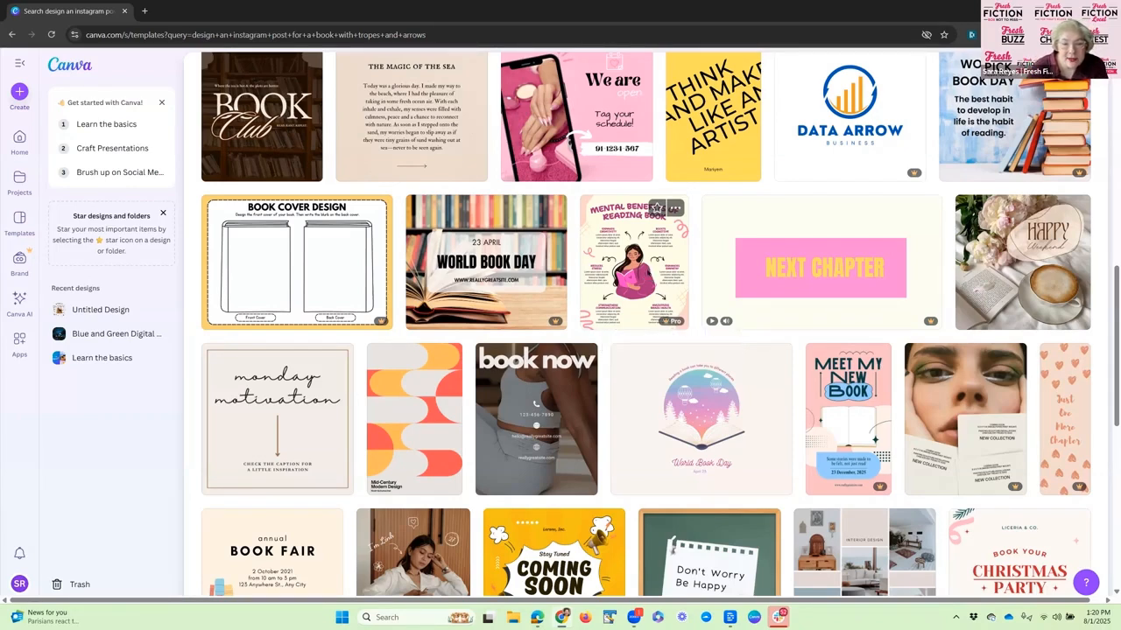
scroll(675, 401, up, 2)
scroll(672, 396, down, 5)
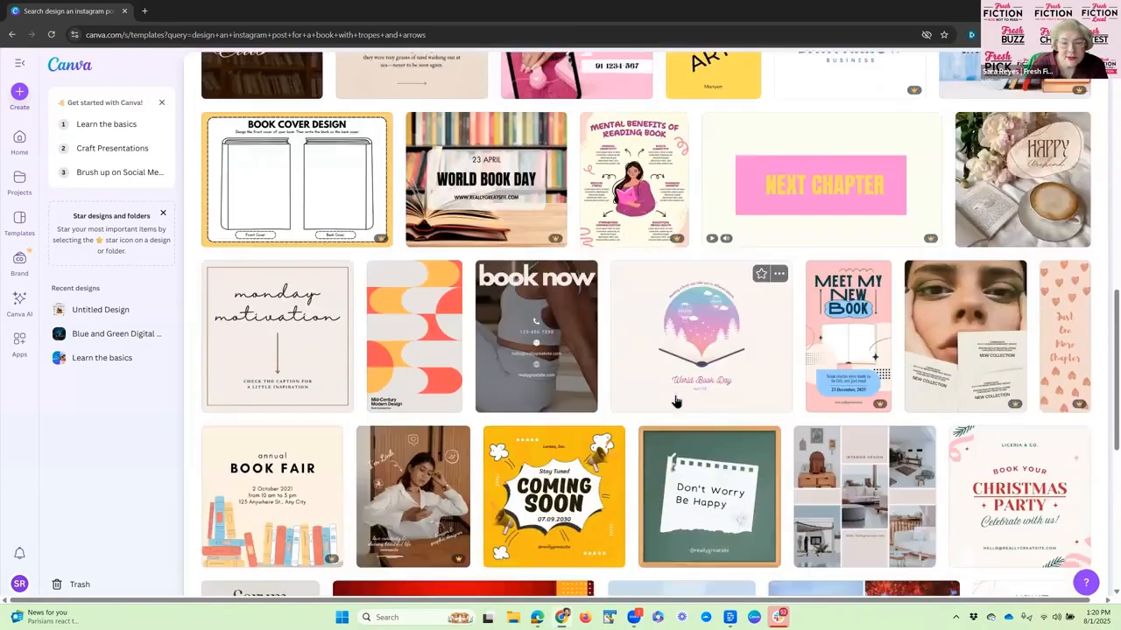
scroll(675, 400, up, 7)
scroll(676, 396, up, 6)
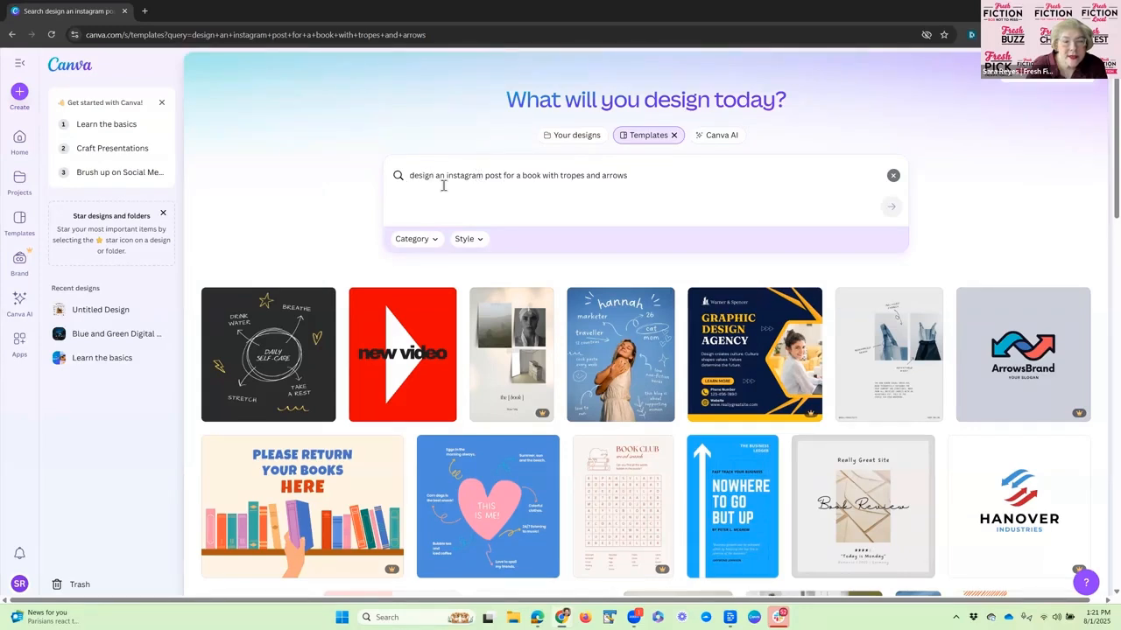
Replace "post" with "graphic" in the template query and search for "design an instagram graphic for a book with tropes and arrows".
double_click(493, 175)
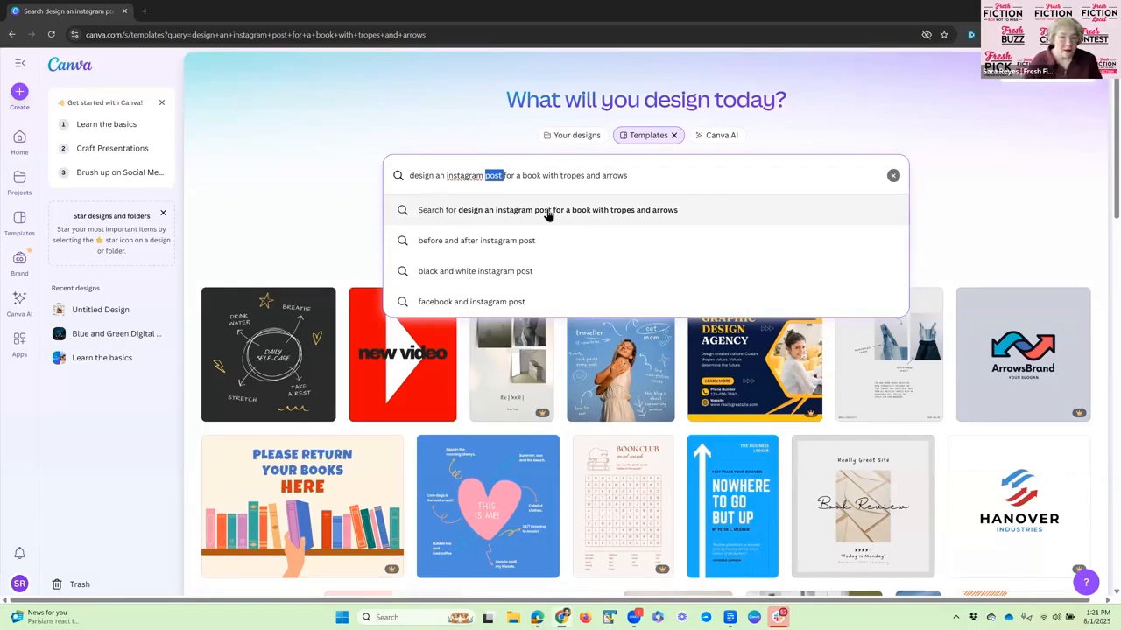
key(BackSpace)
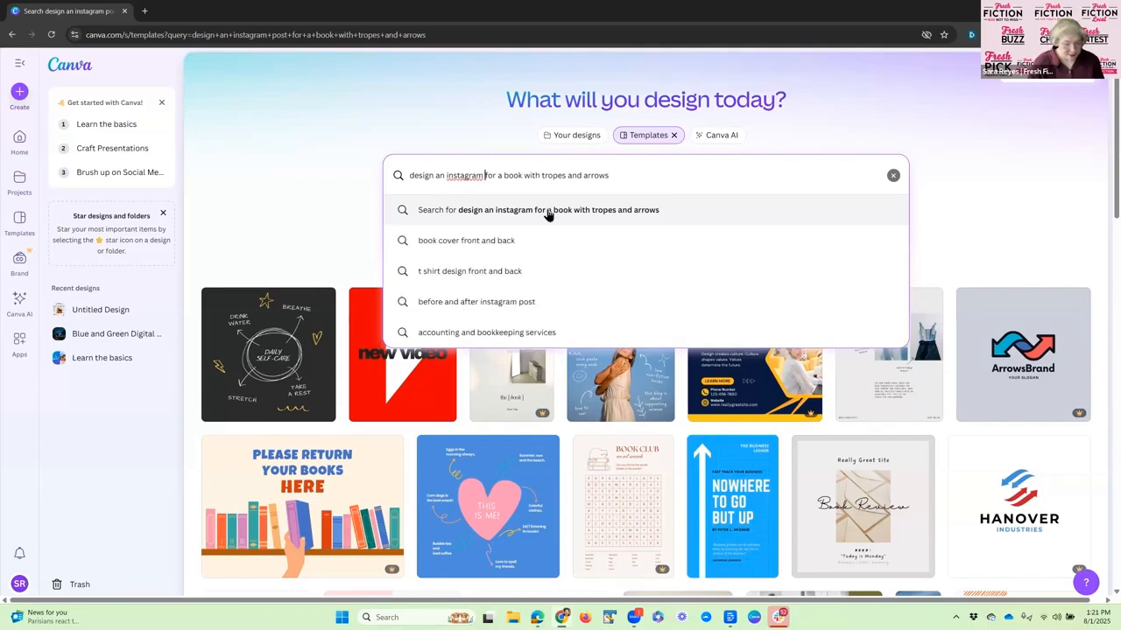
text(gra)
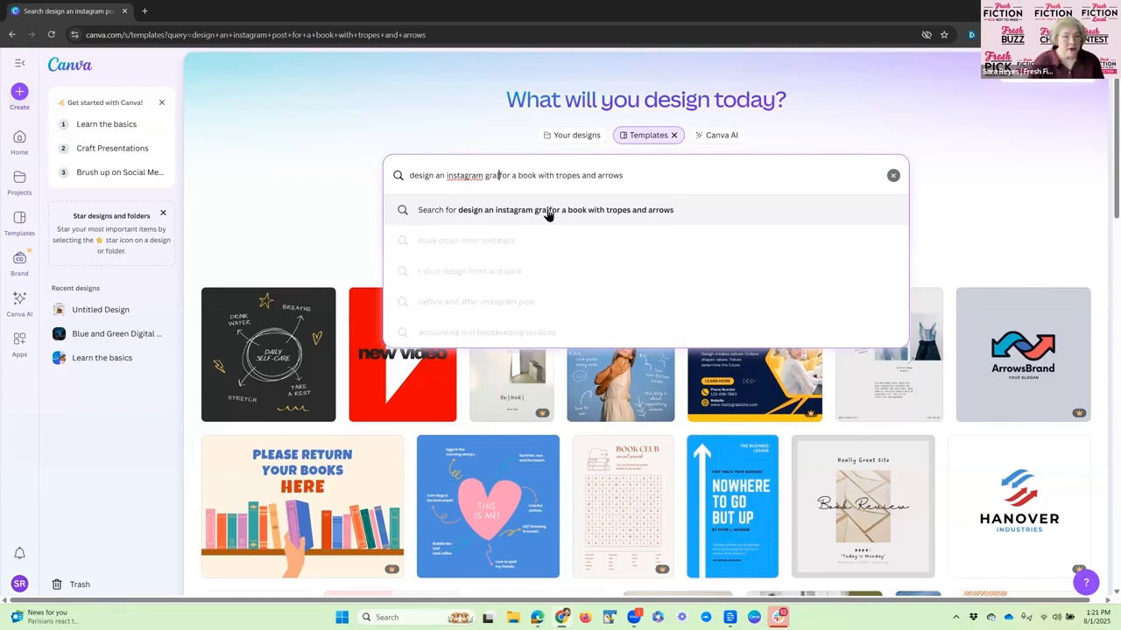
text(phic)
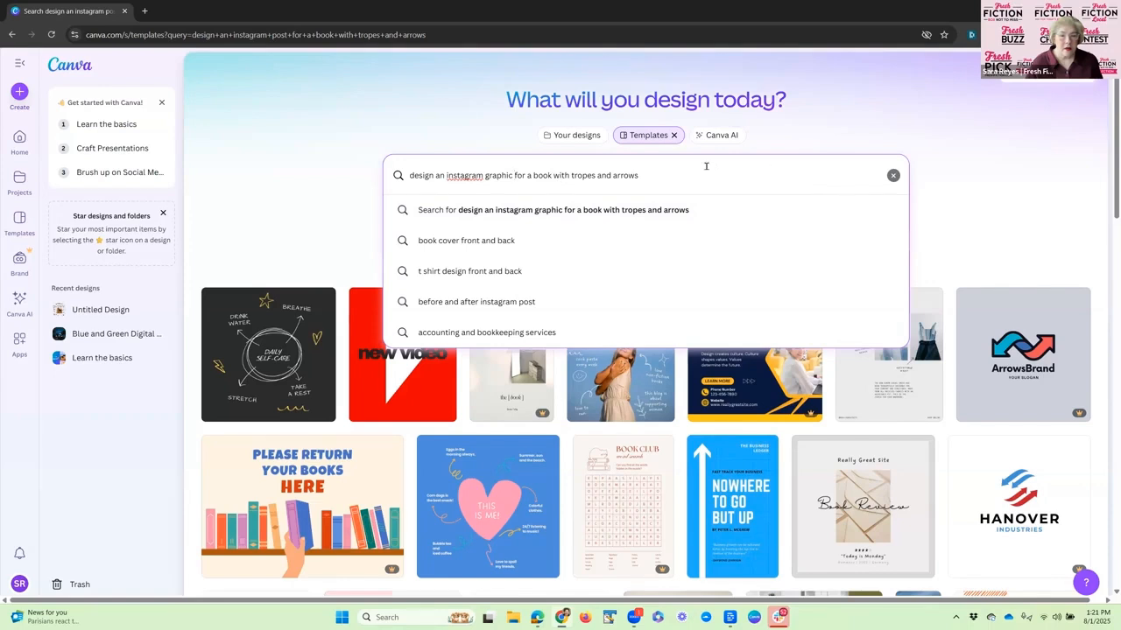
key(Return)
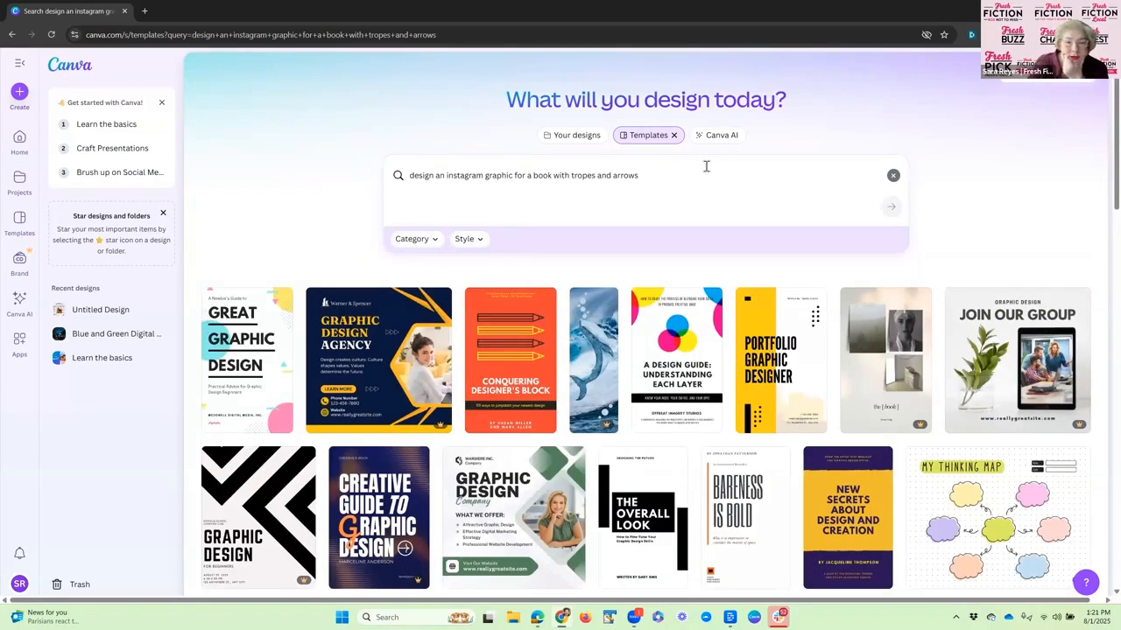
Open the existing untitled Instagram Post (4:5) from your own designs, keeping it in the browser instead of the Canva app.
click(570, 137)
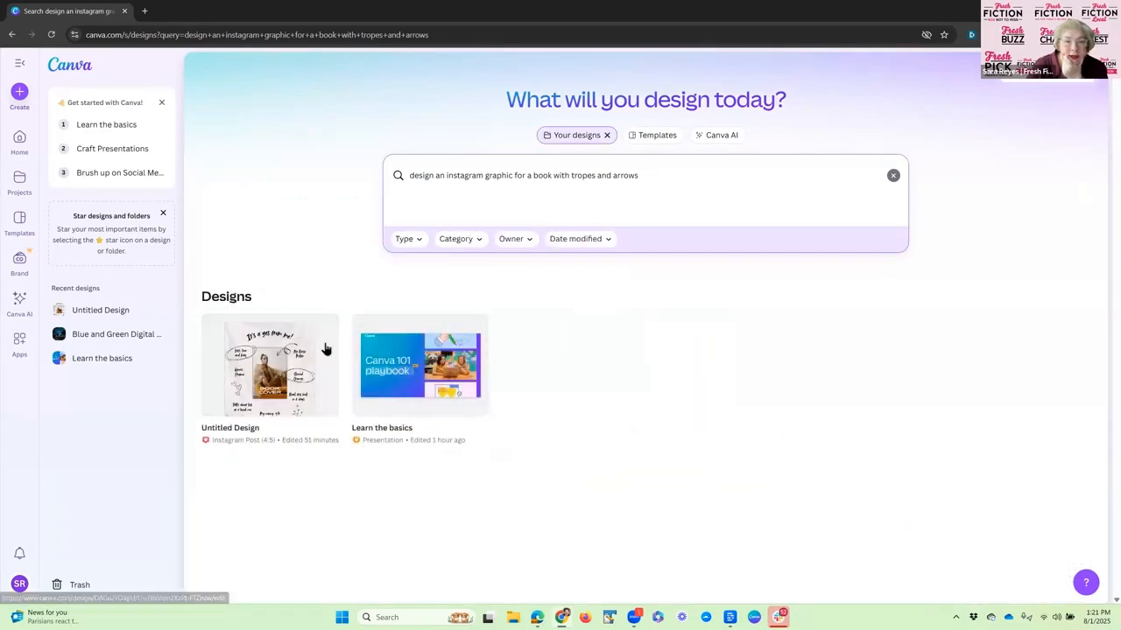
click(276, 374)
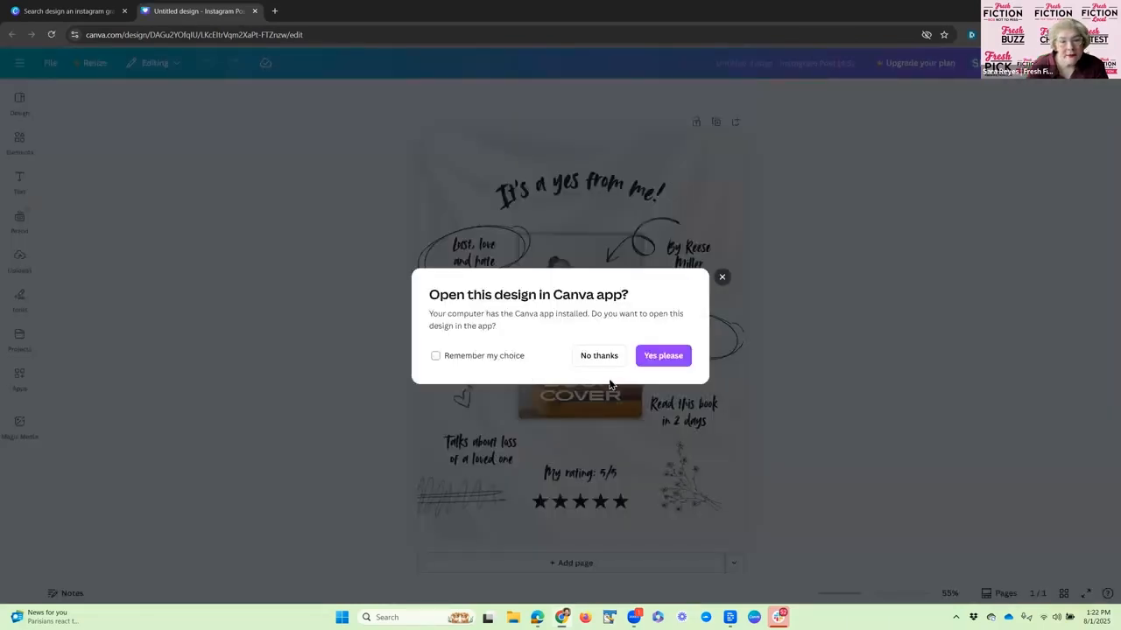
click(596, 355)
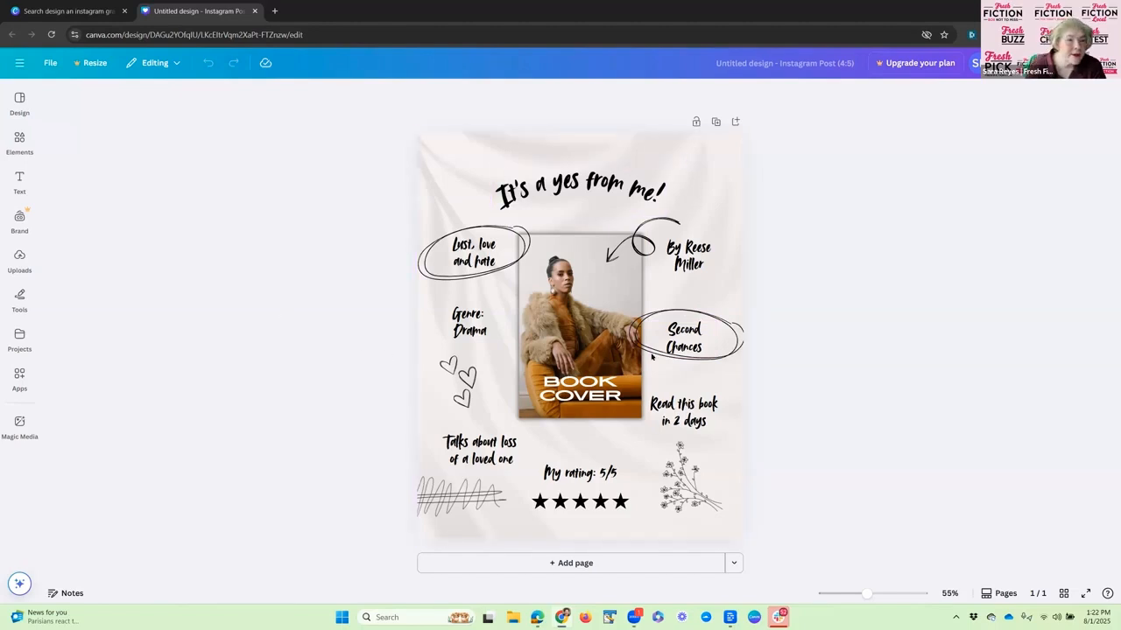
Show the uploaded images beside the design and dismiss the tip about uploading files faster with apps.
click(25, 159)
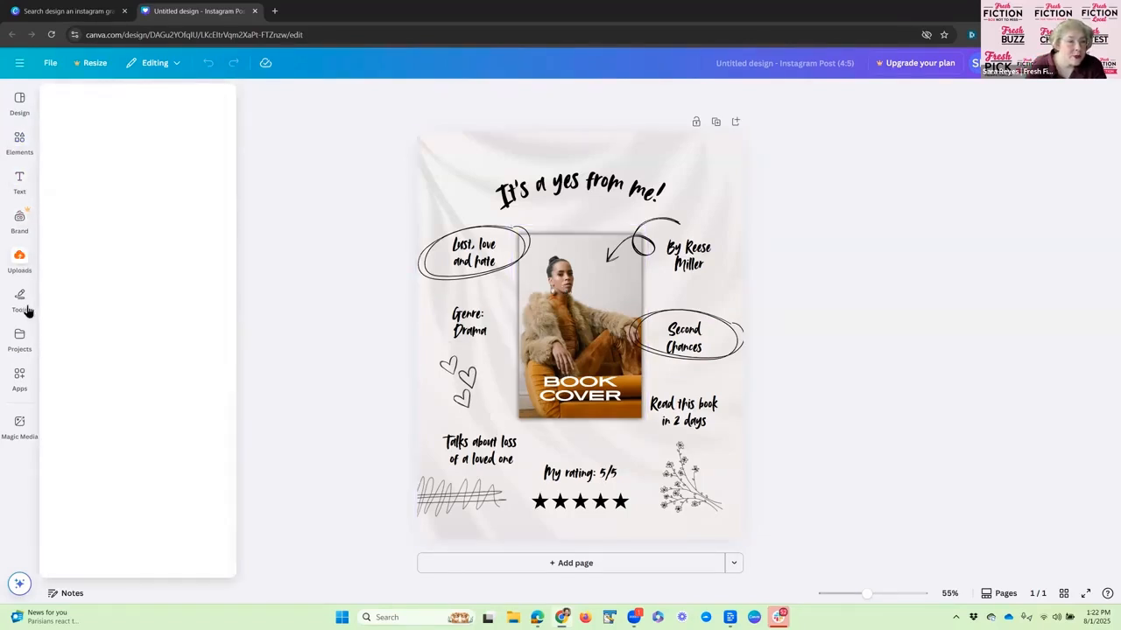
click(18, 259)
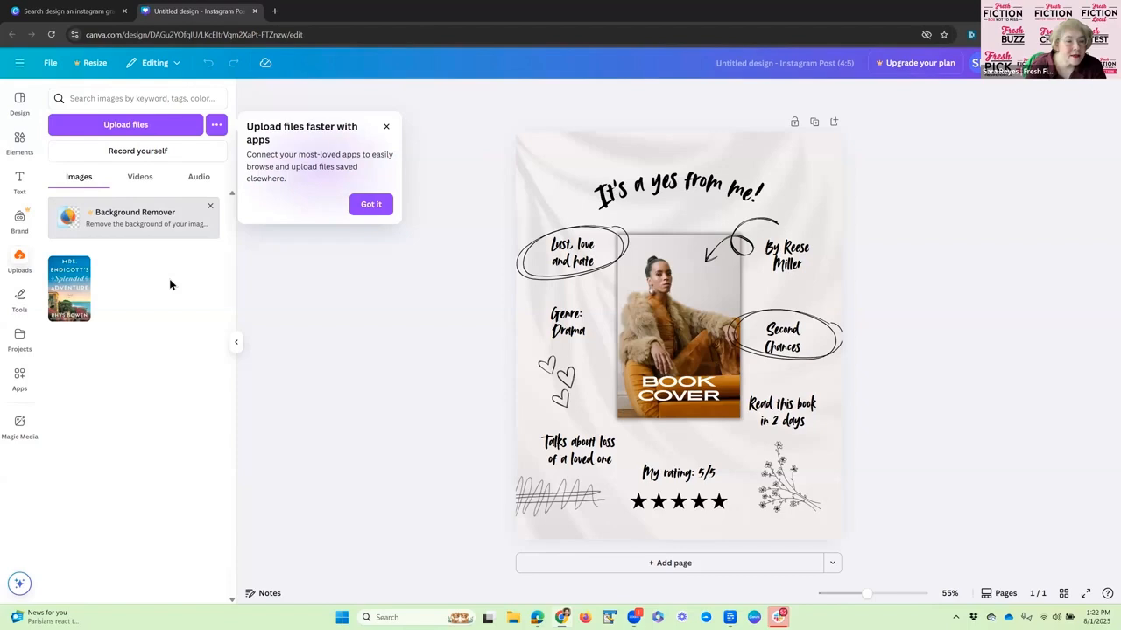
click(386, 127)
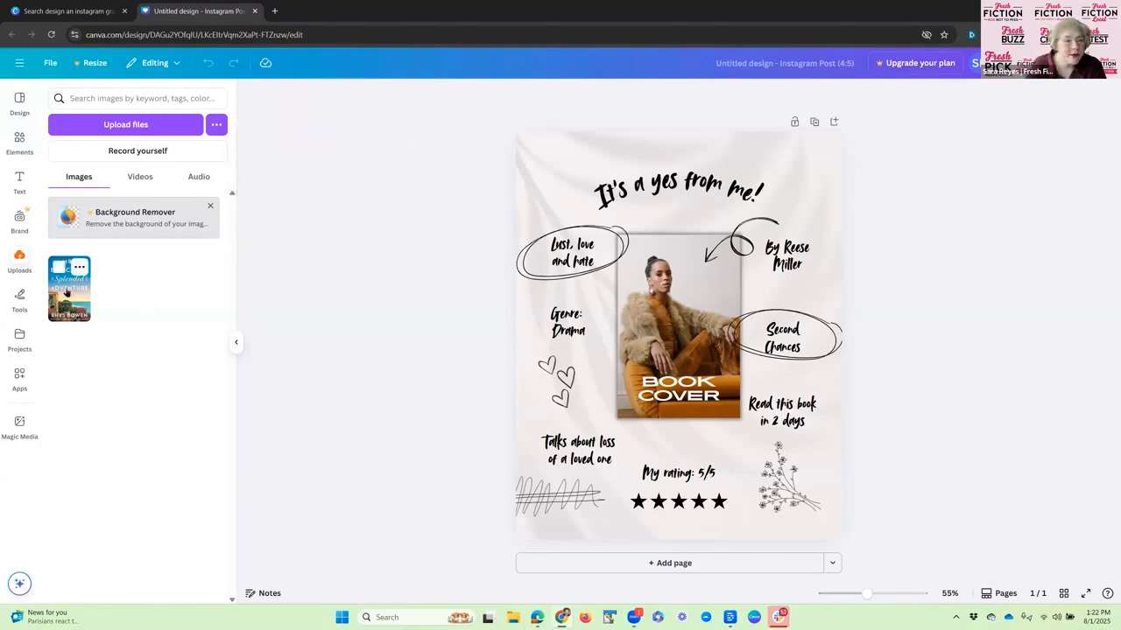
Fill the template's cover frame with the uploaded book cover and delete the "BOOK COVER" placeholder text over it.
click(70, 282)
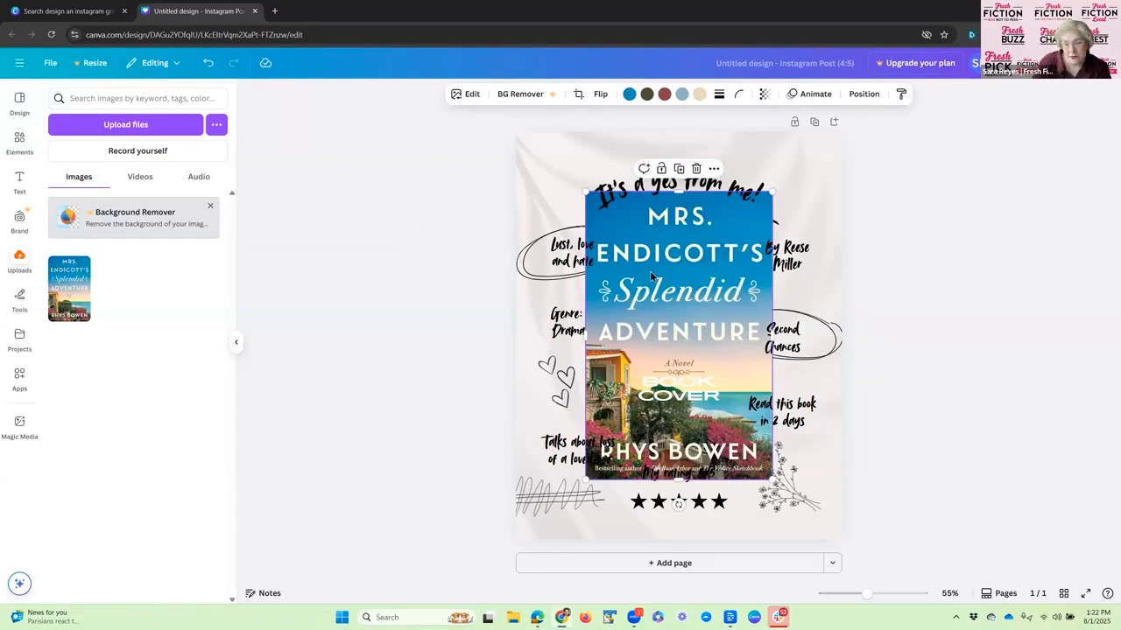
key(Delete)
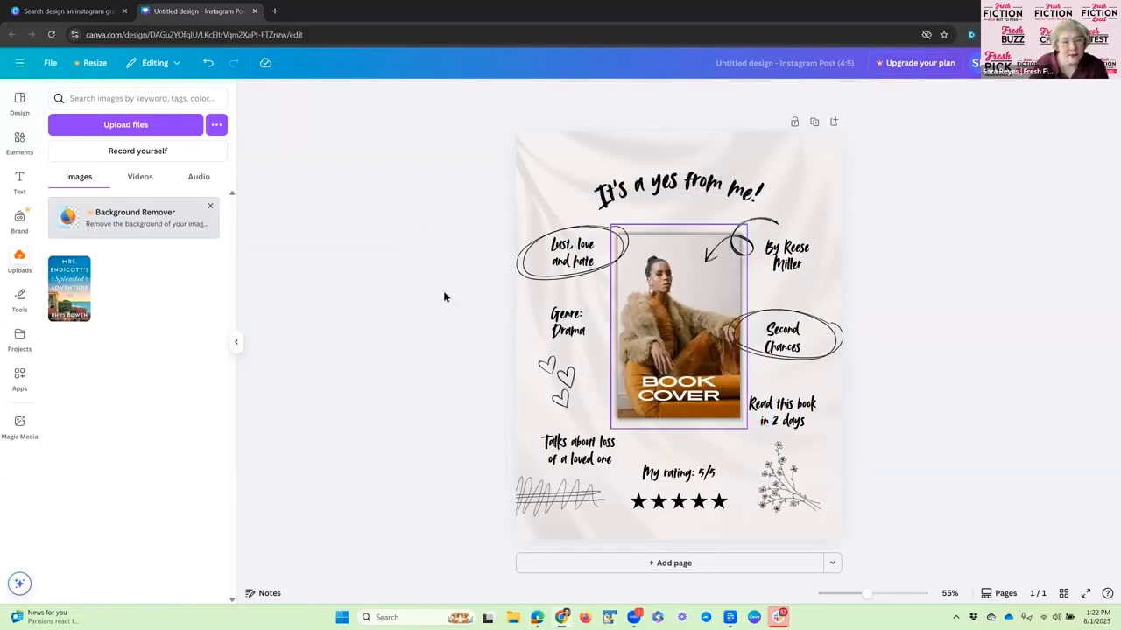
drag(69, 289, 641, 294)
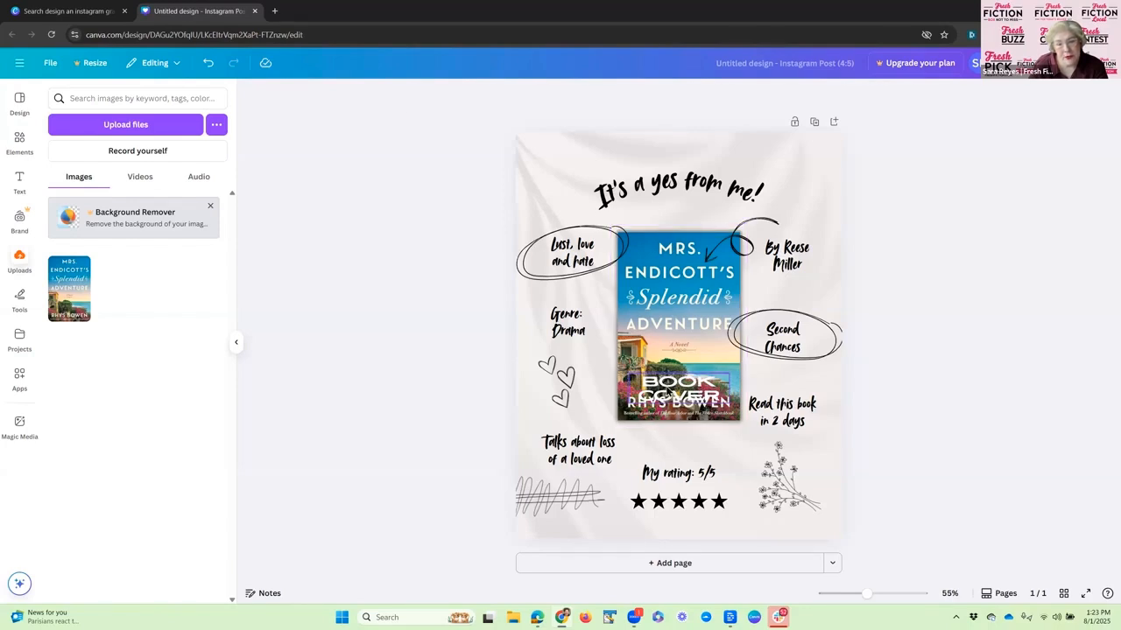
click(668, 392)
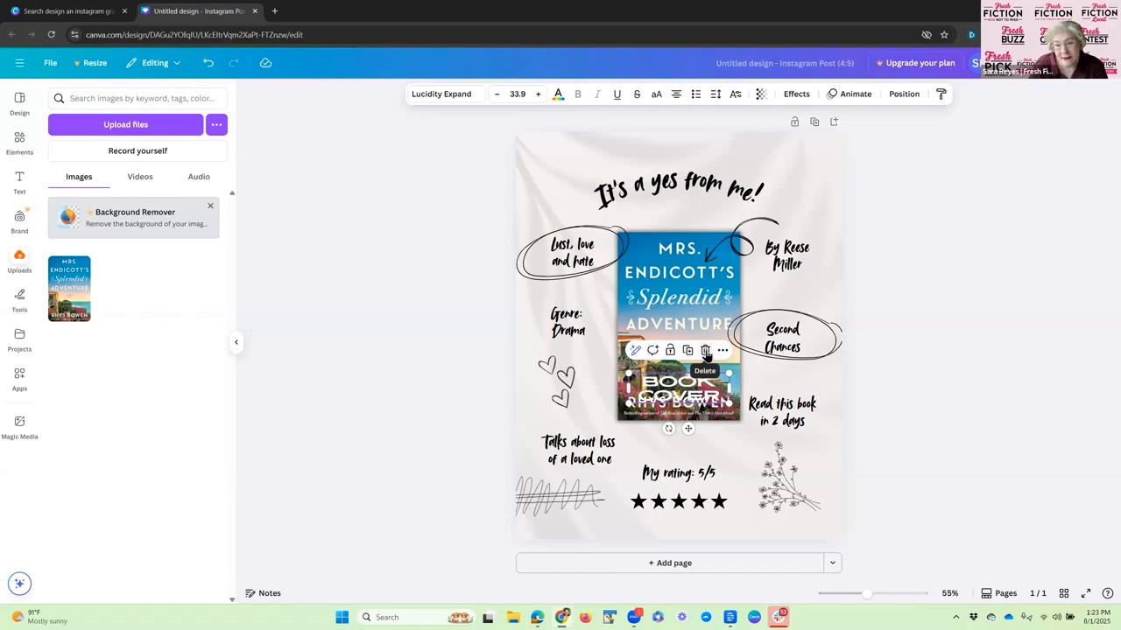
click(706, 351)
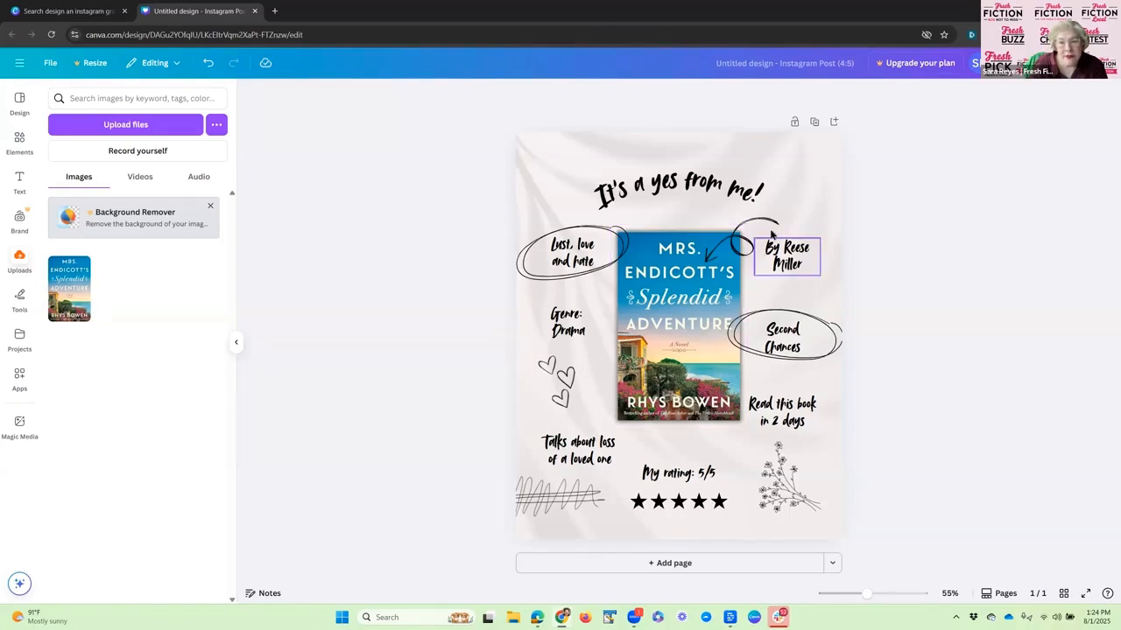
Replace the author credit beside the arrow with "Women's Fiction".
click(786, 258)
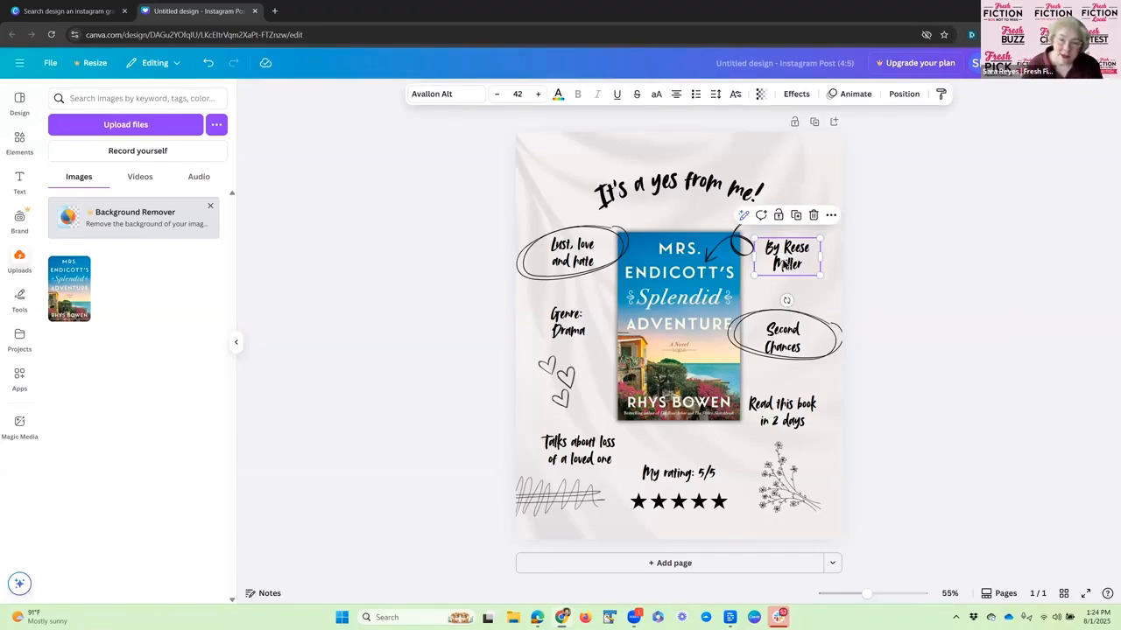
double_click(785, 250)
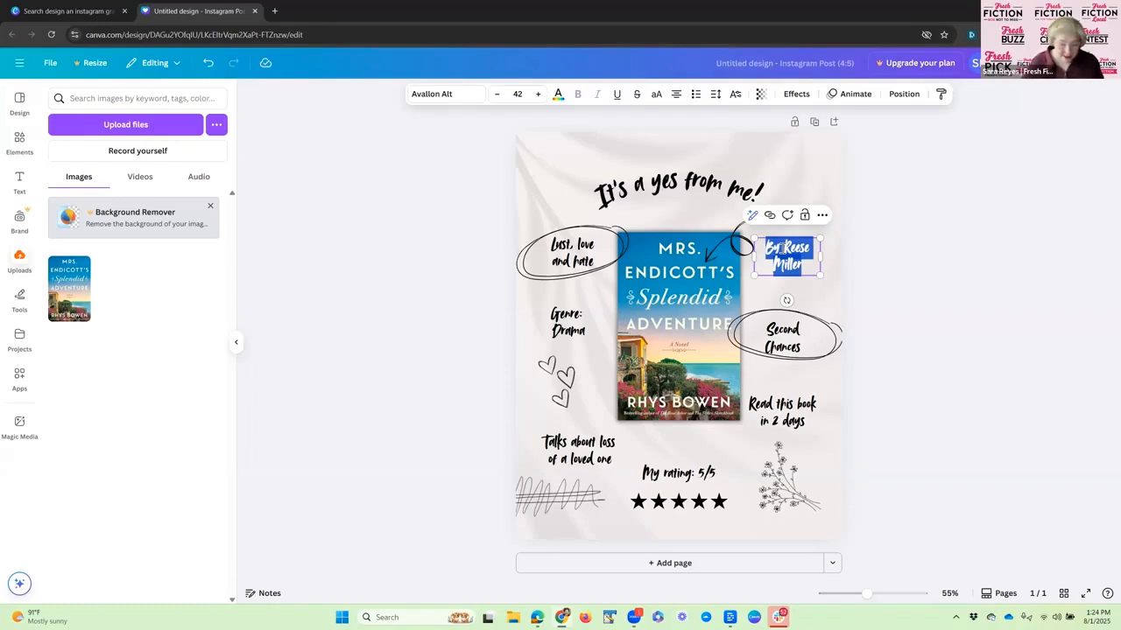
text(Women's Fiction)
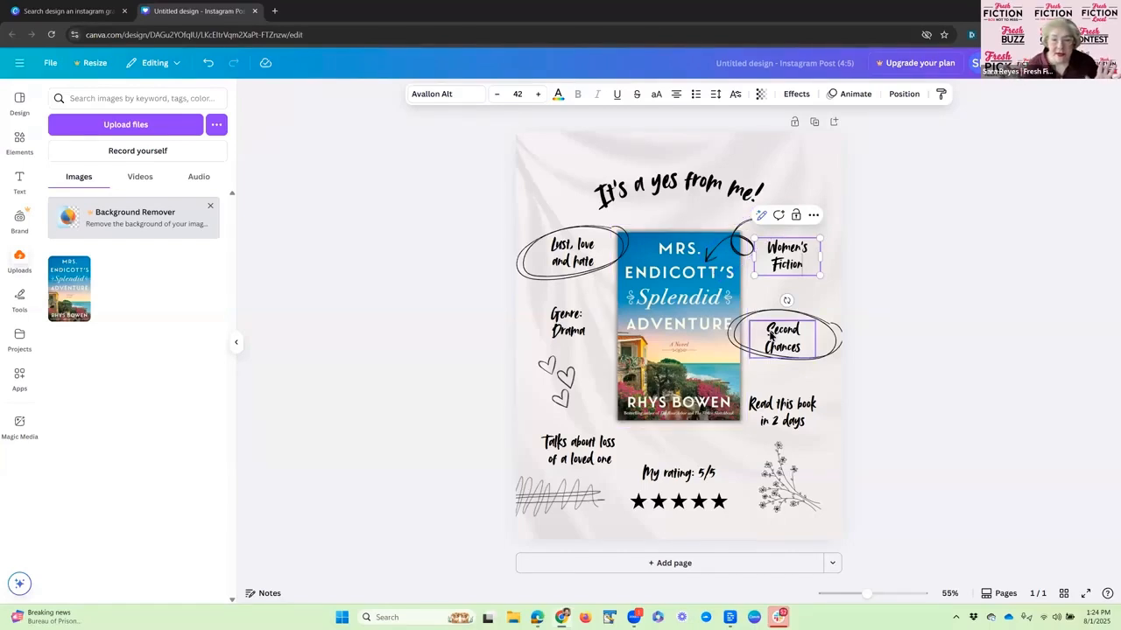
Duplicate the curly arrow, move the copy above "Second Chances" and rotate it so it points from that text to the cover.
click(736, 243)
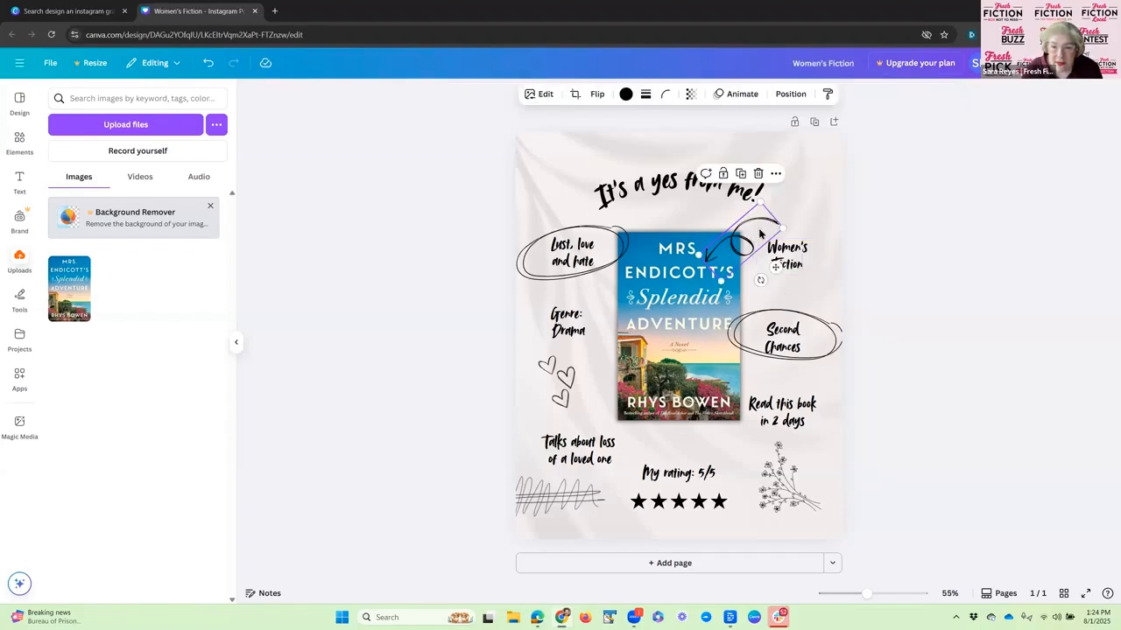
click(741, 174)
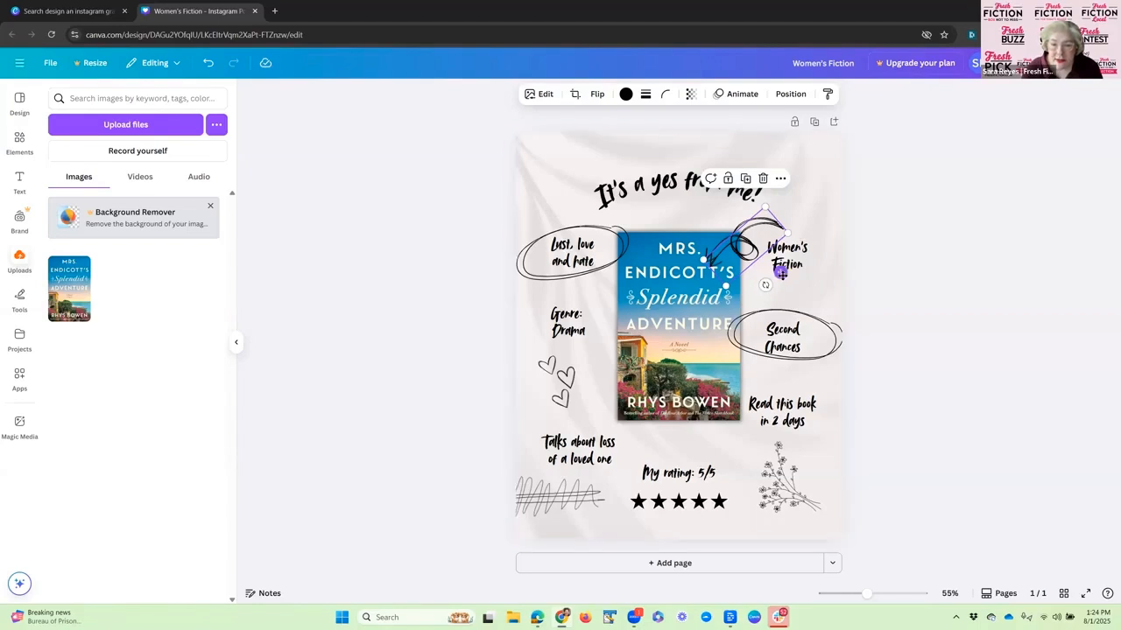
drag(780, 273, 768, 364)
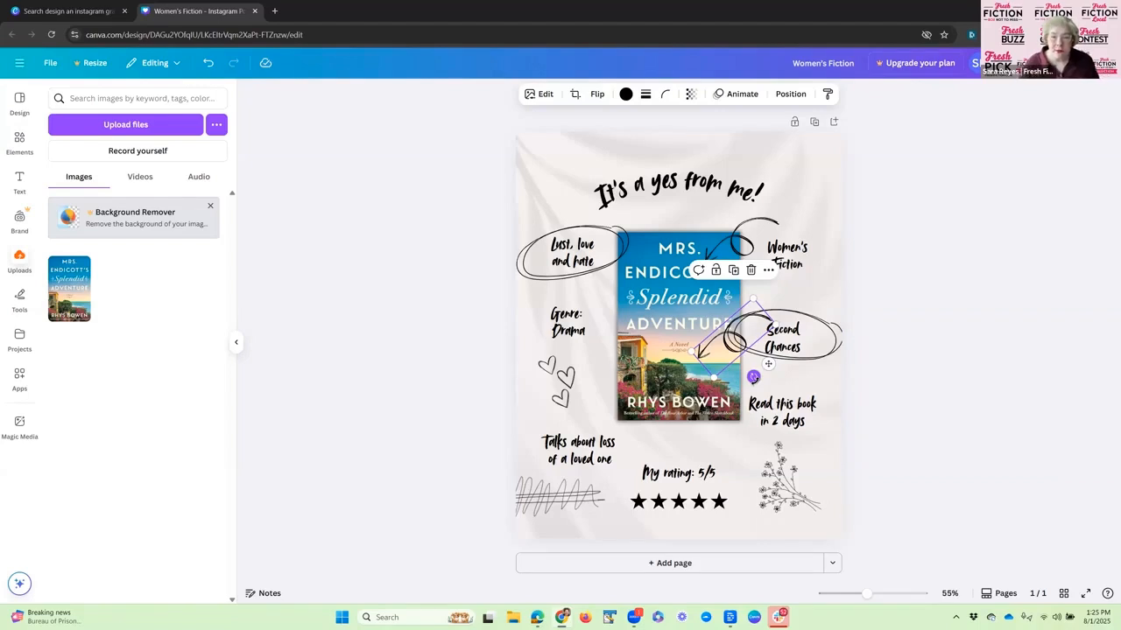
drag(753, 376, 758, 338)
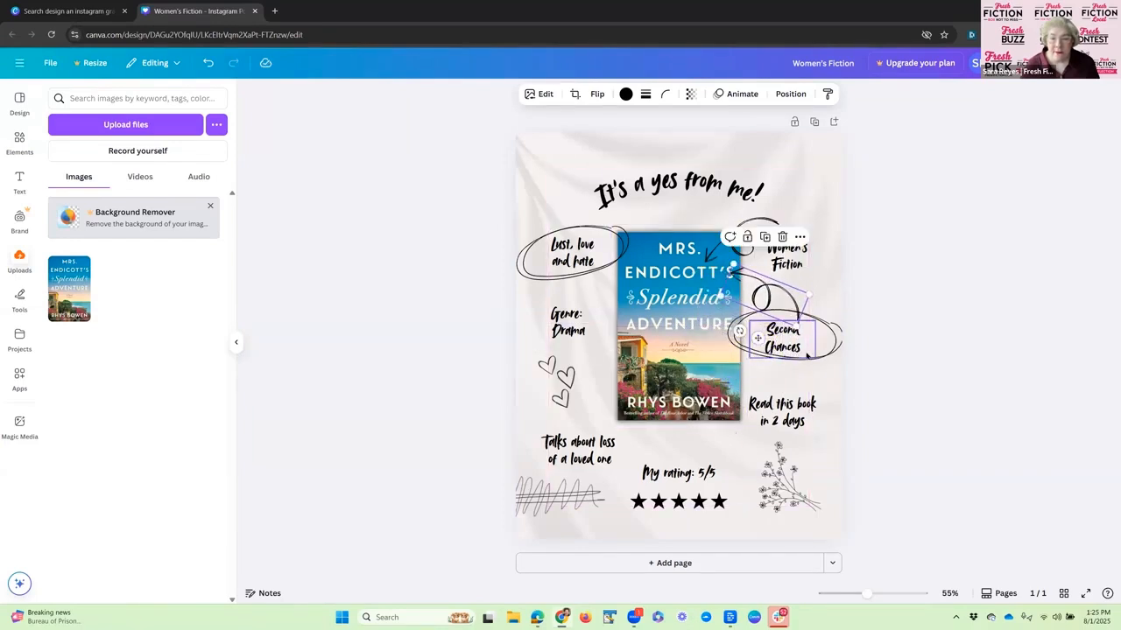
click(947, 358)
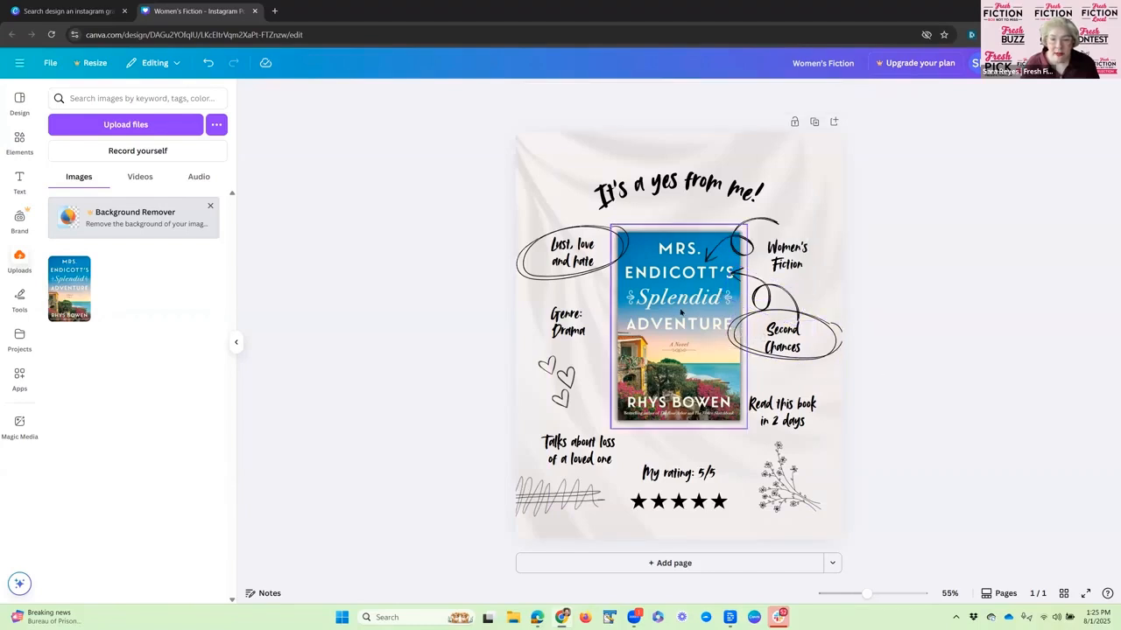
Delete the "Read this book in 2 days" text and move "Second Chances" with its hand-drawn oval down into its place.
click(796, 409)
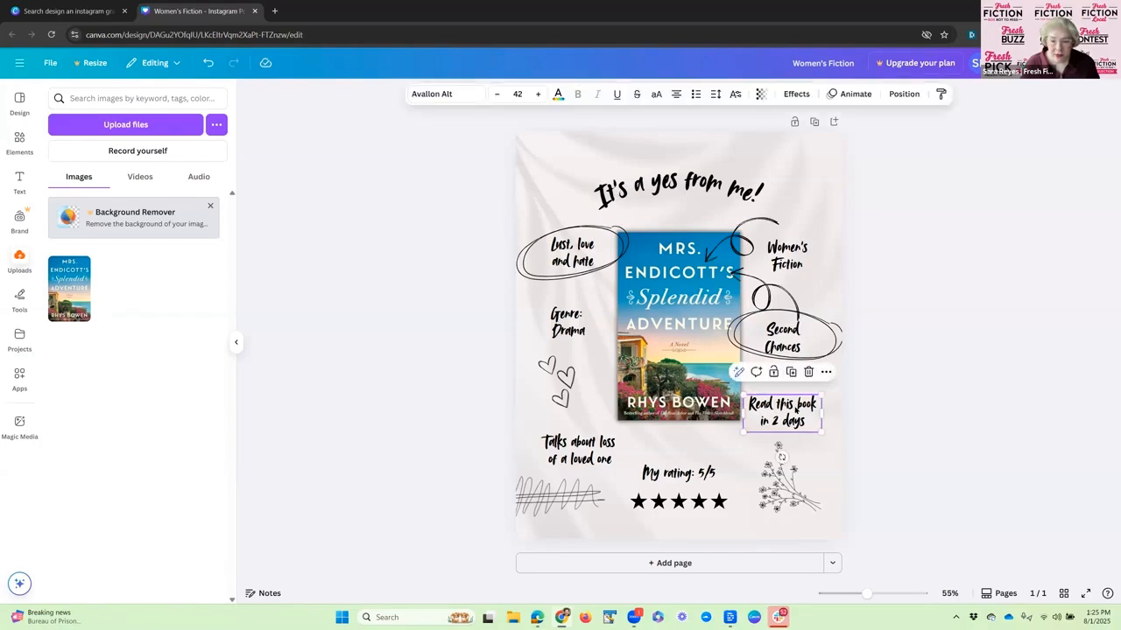
click(808, 371)
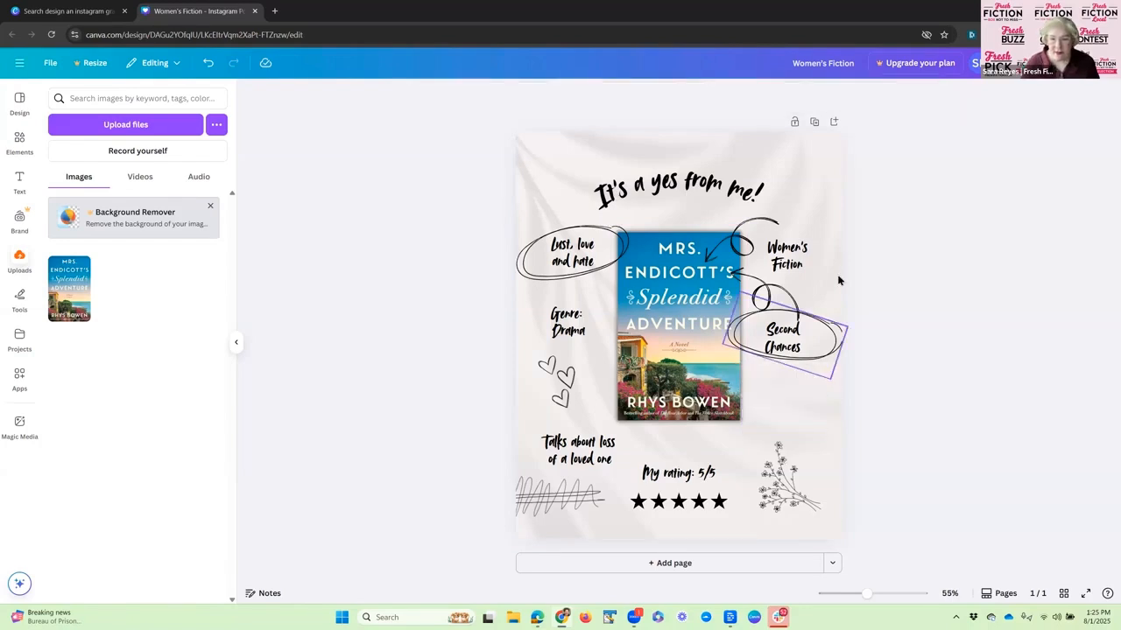
drag(784, 332, 788, 402)
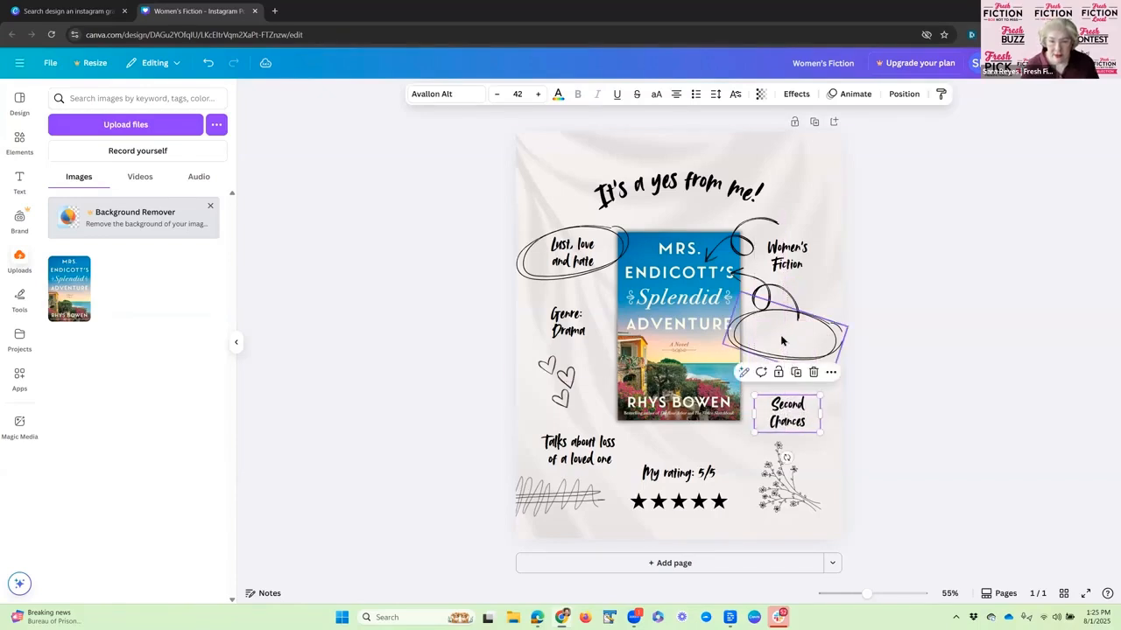
click(783, 336)
drag(783, 335, 781, 413)
Move the duplicated arrow down so it again links "Second Chances" to the book cover.
click(758, 311)
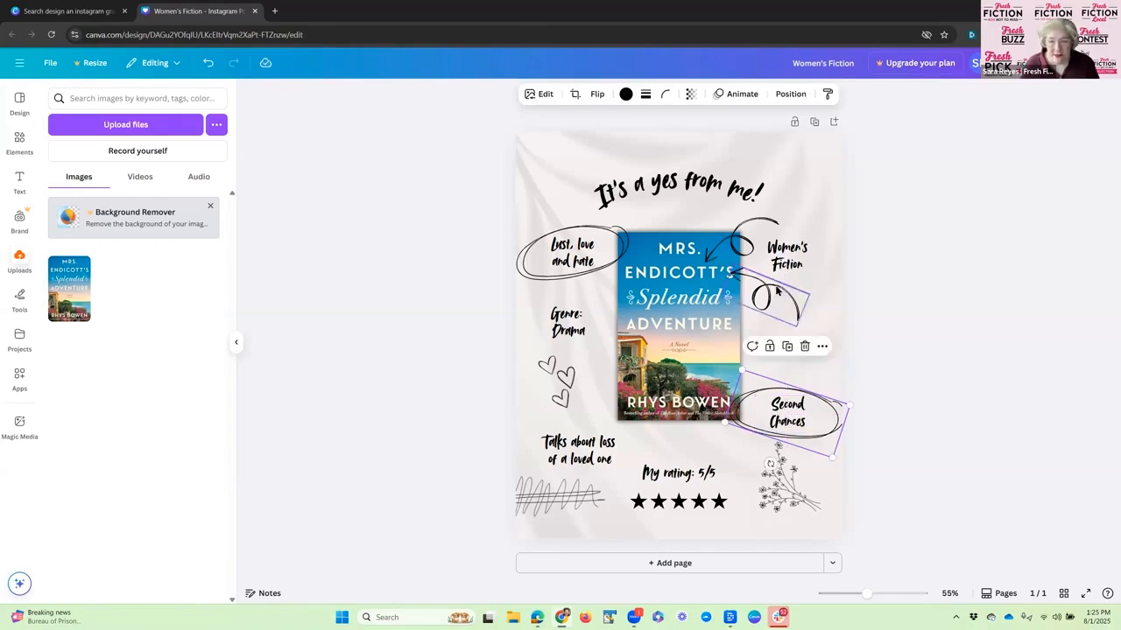
drag(759, 310, 764, 359)
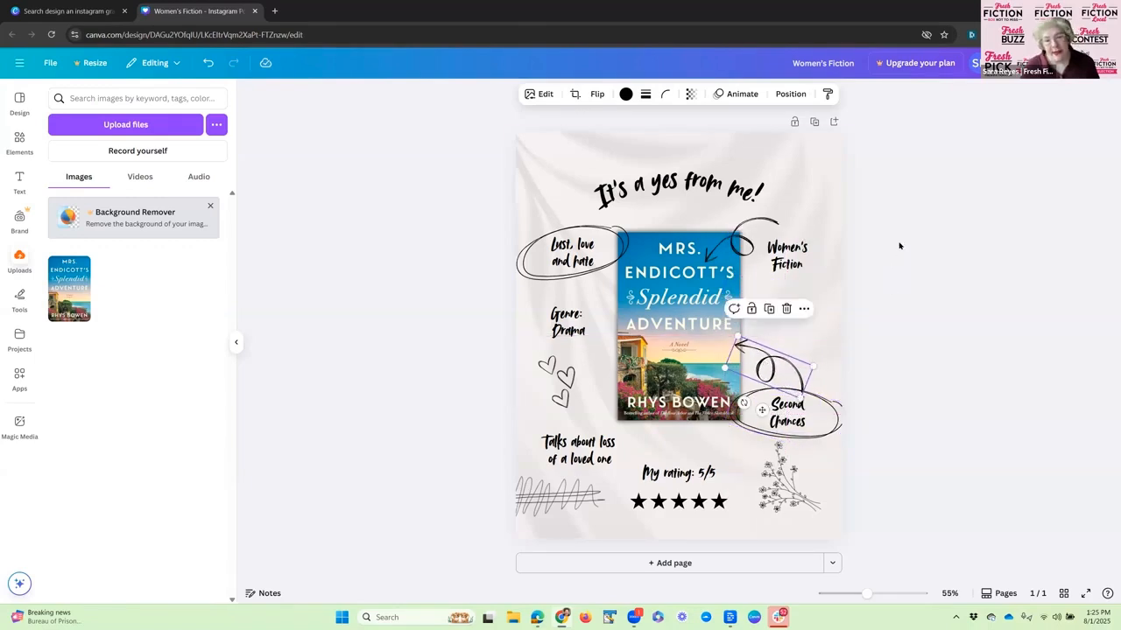
click(900, 246)
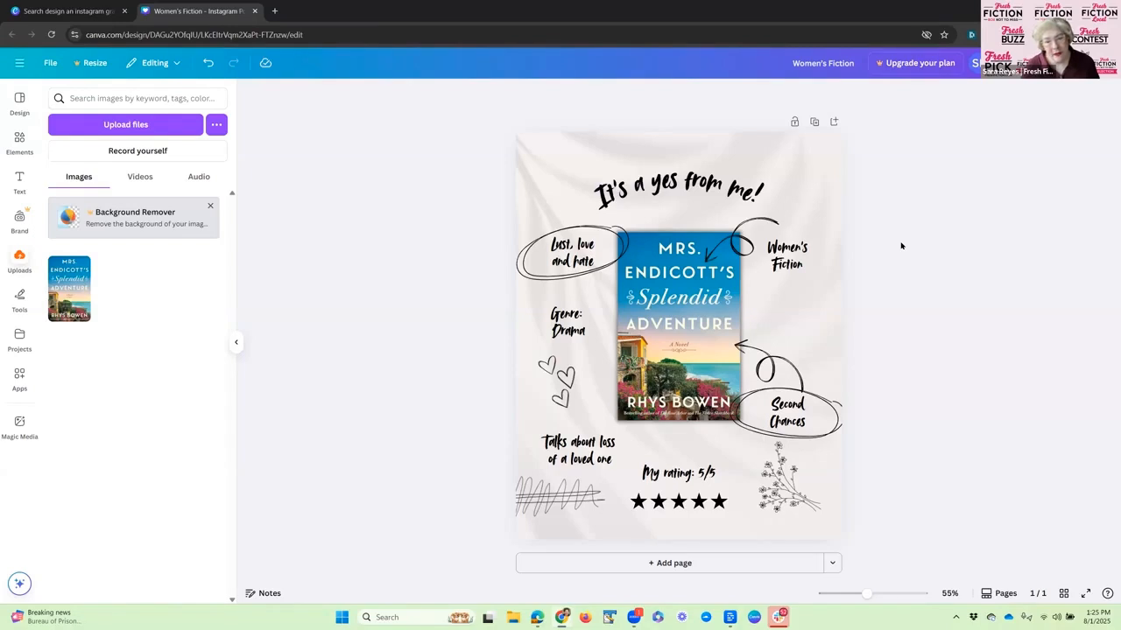
Delete the row of stars and the "My rating: 5/5" text, and move the scribble into the space below the cover.
click(700, 505)
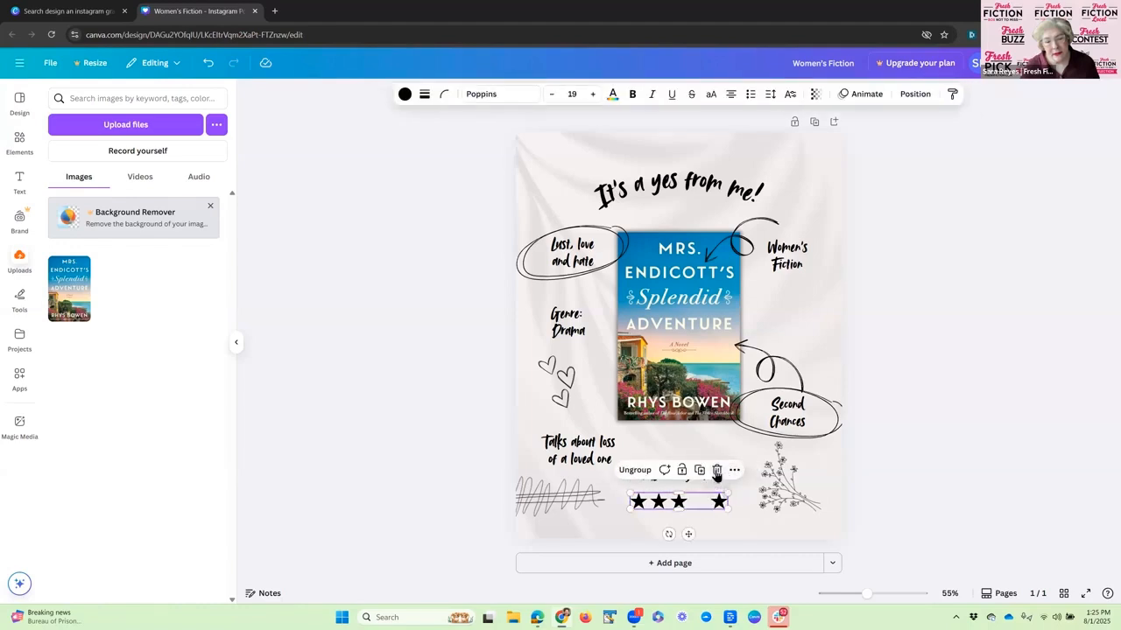
click(737, 470)
click(718, 477)
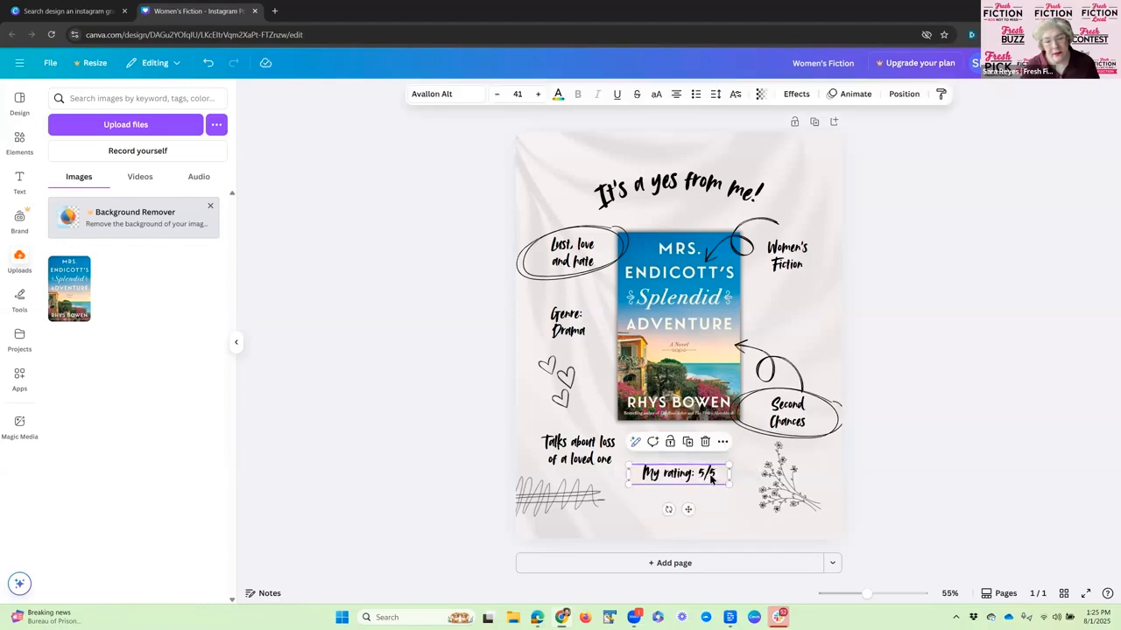
click(705, 442)
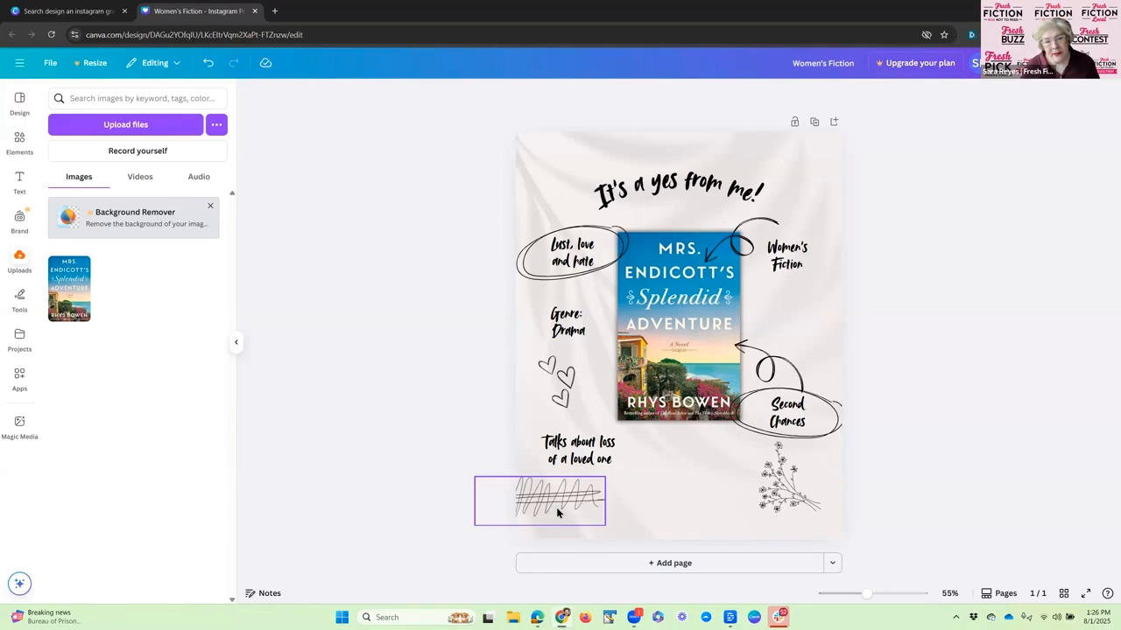
drag(569, 502, 702, 507)
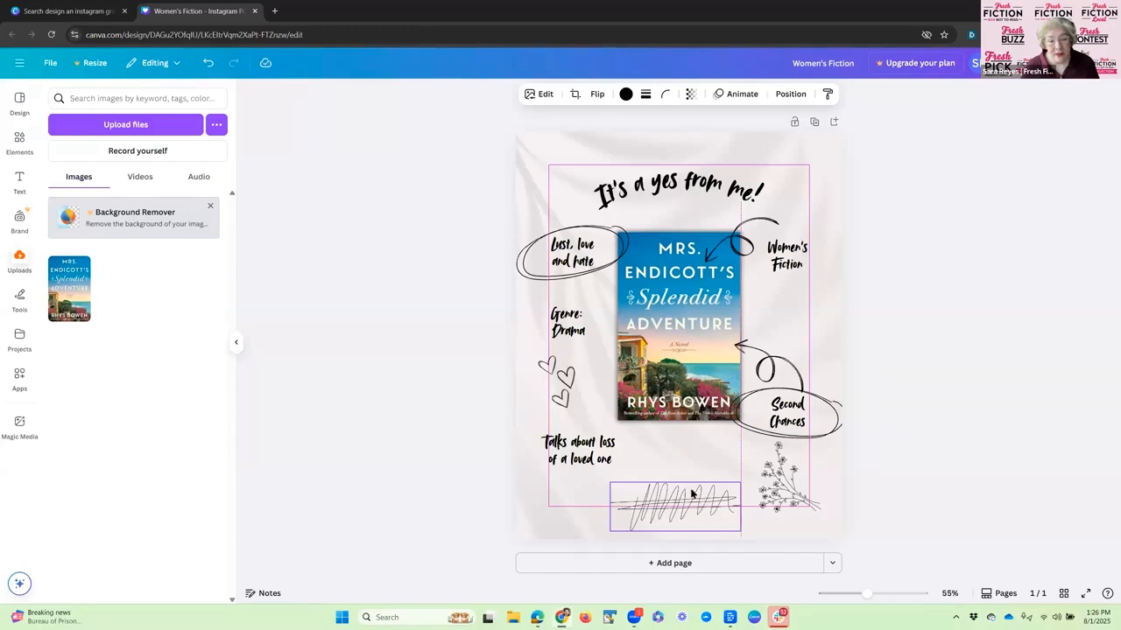
drag(691, 489, 691, 488)
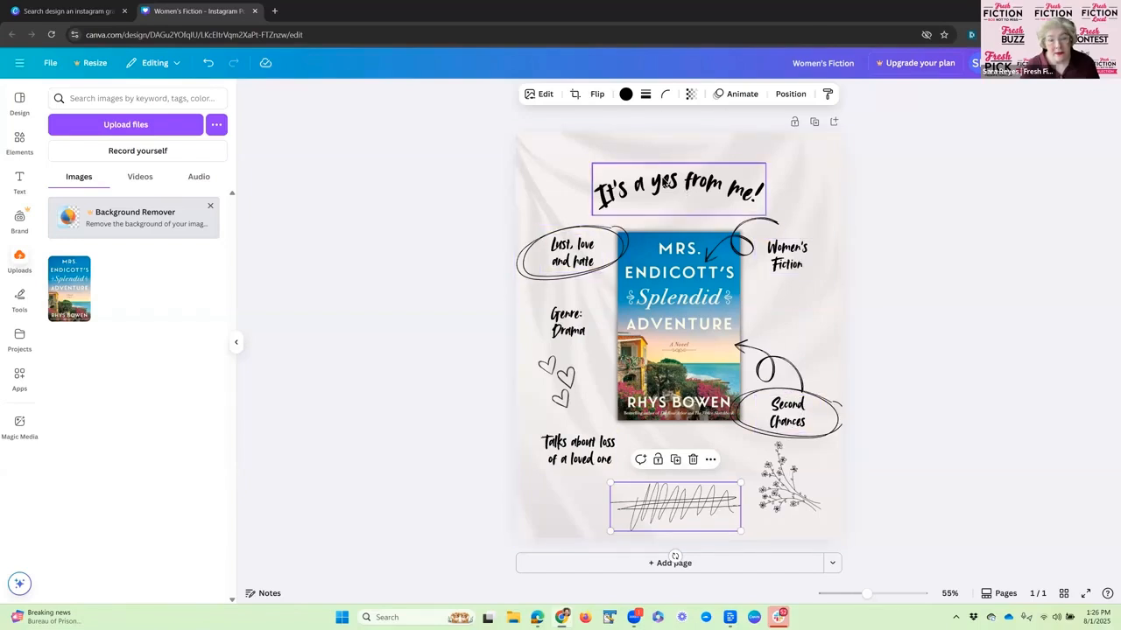
Show the text effects of the curved headline and replace "It's a yes from me!" with "Now Available".
click(664, 182)
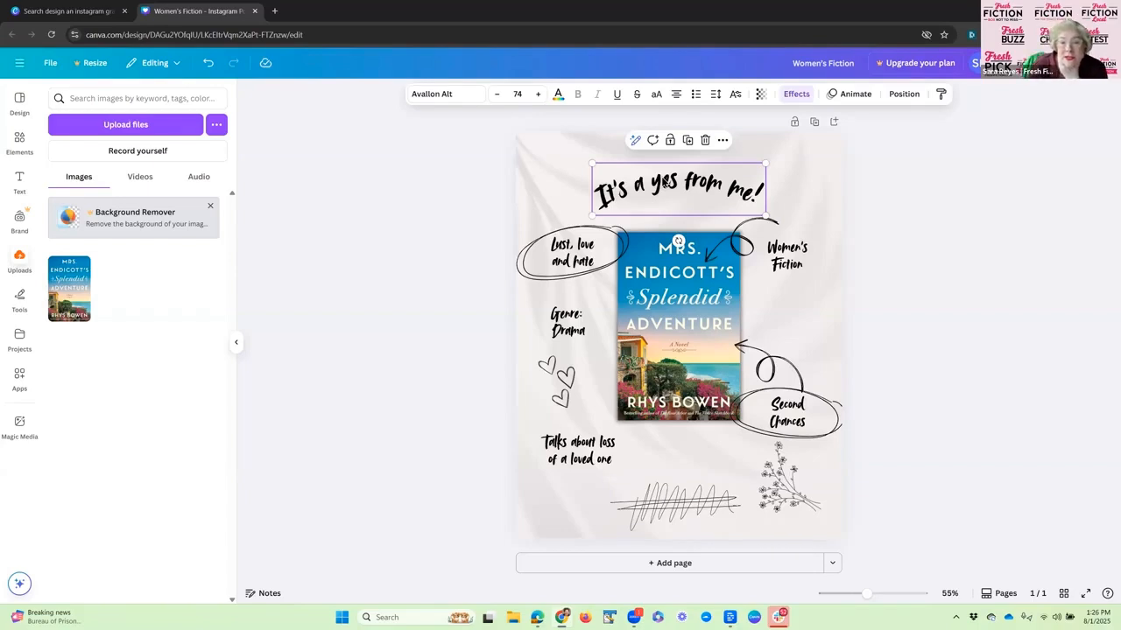
click(796, 94)
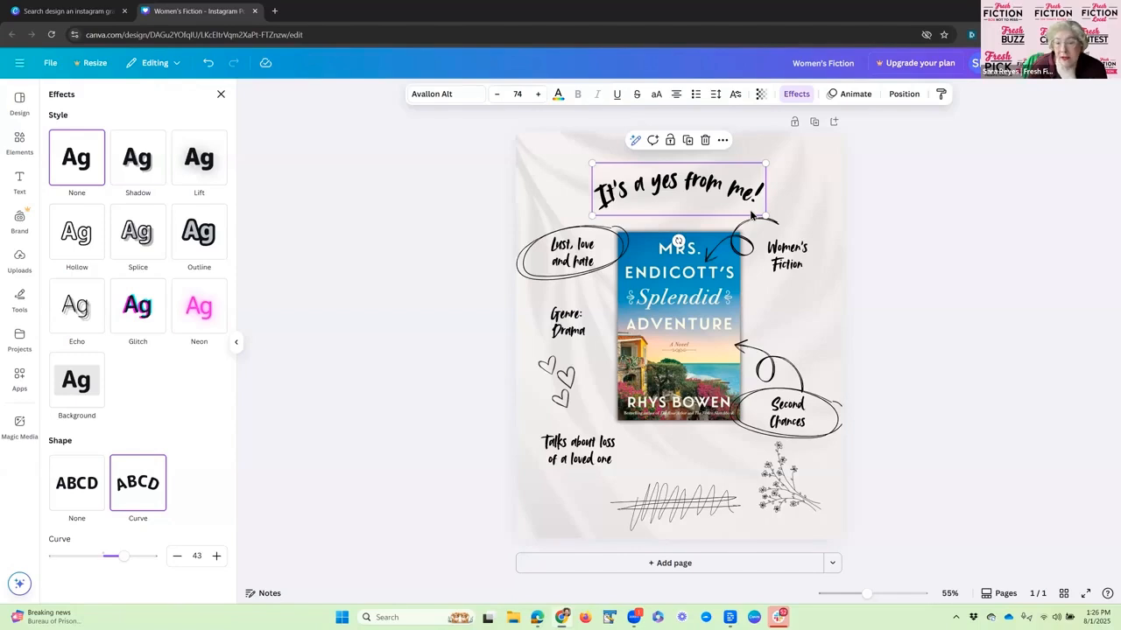
double_click(681, 186)
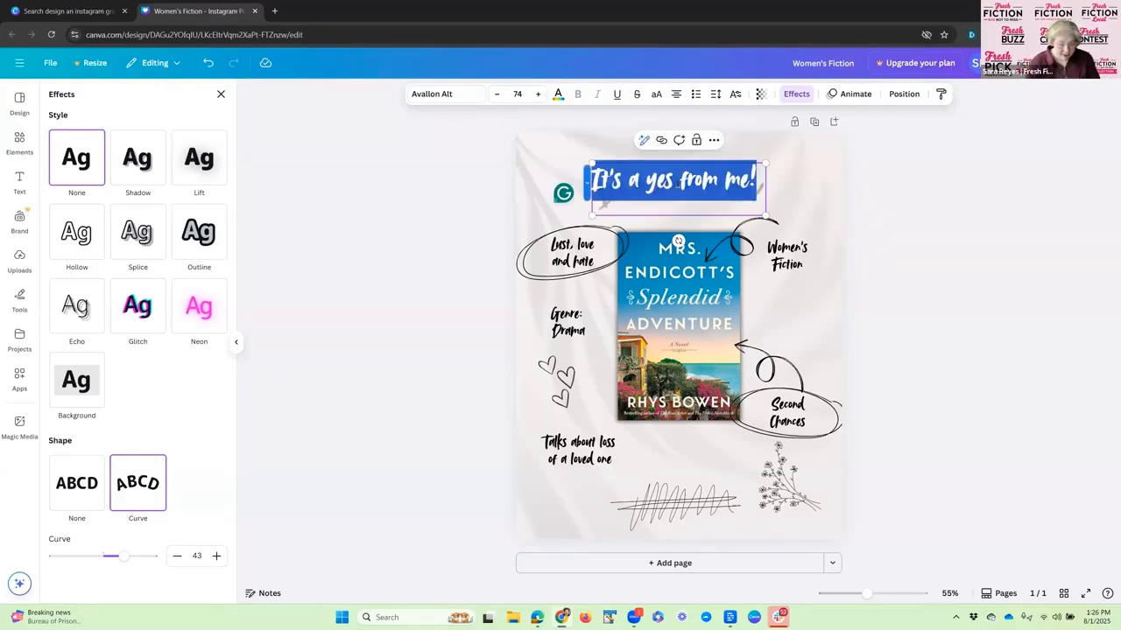
text(New)
text( Avai)
text(lable)
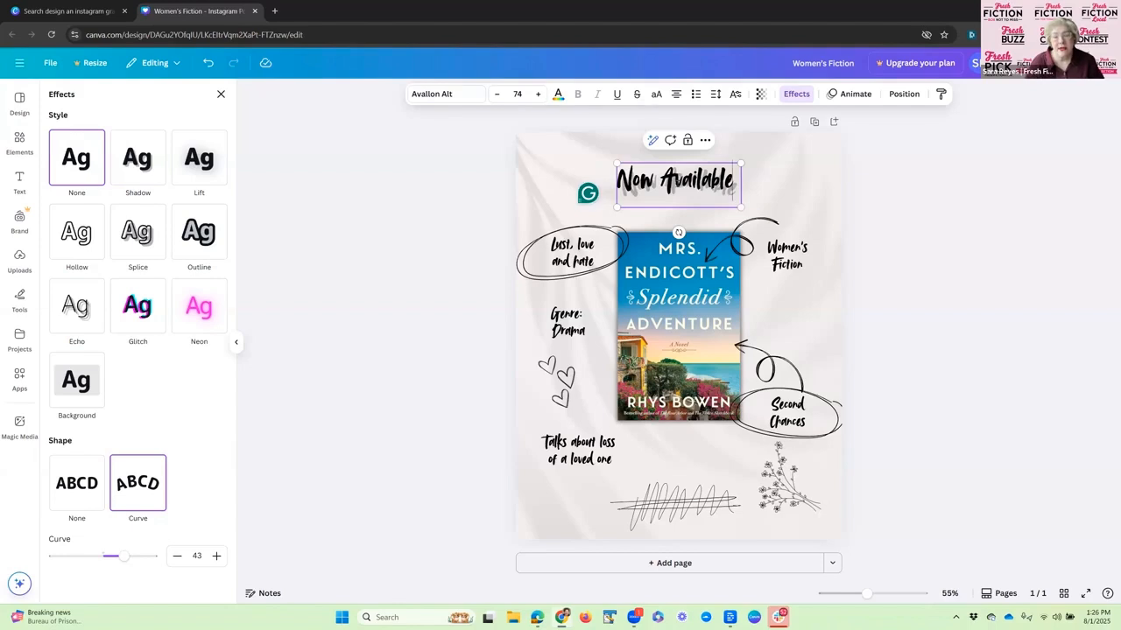
click(916, 178)
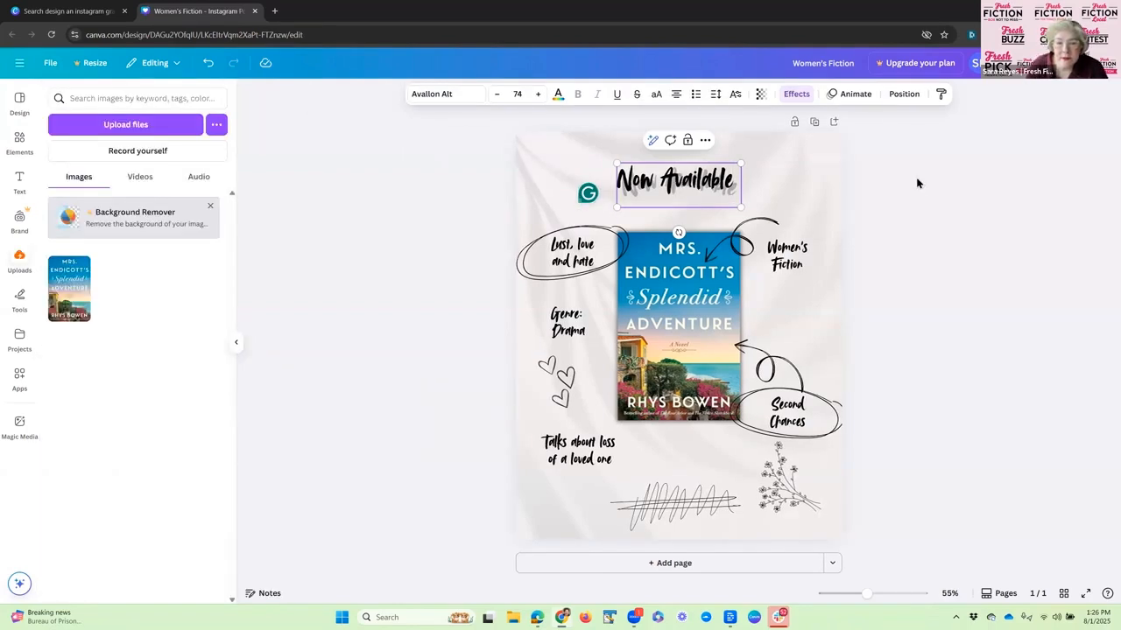
click(706, 187)
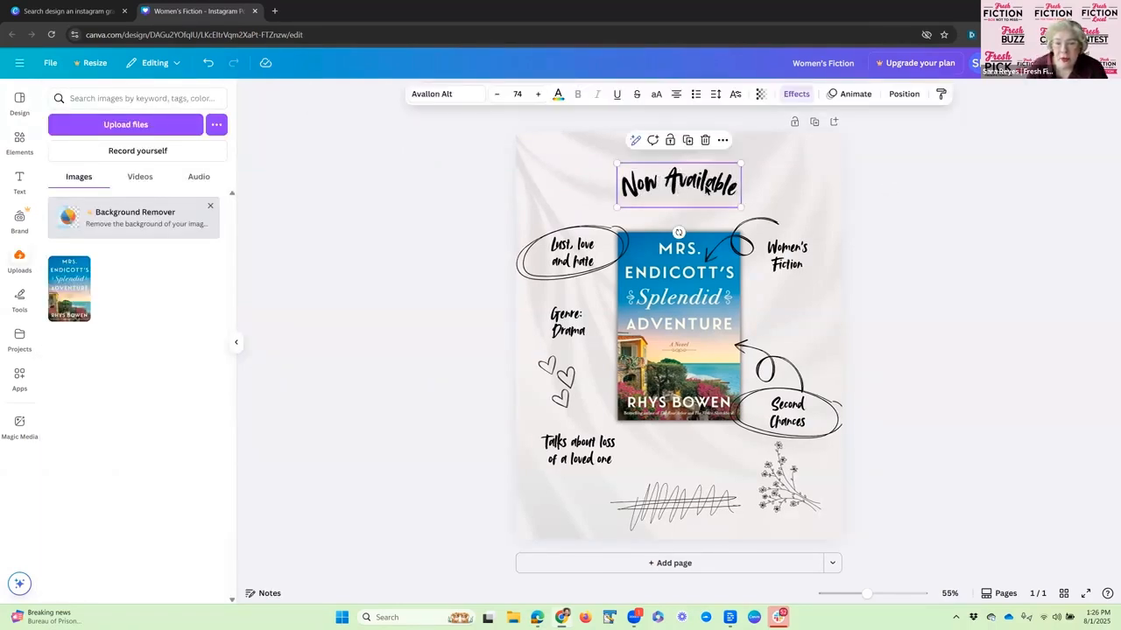
double_click(668, 180)
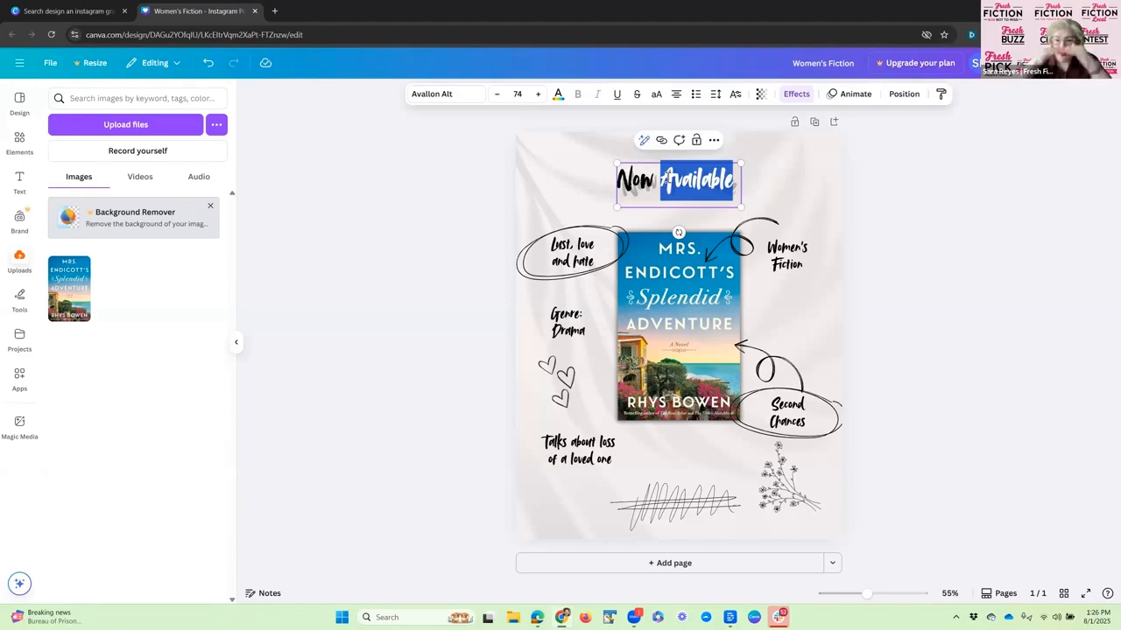
click(828, 171)
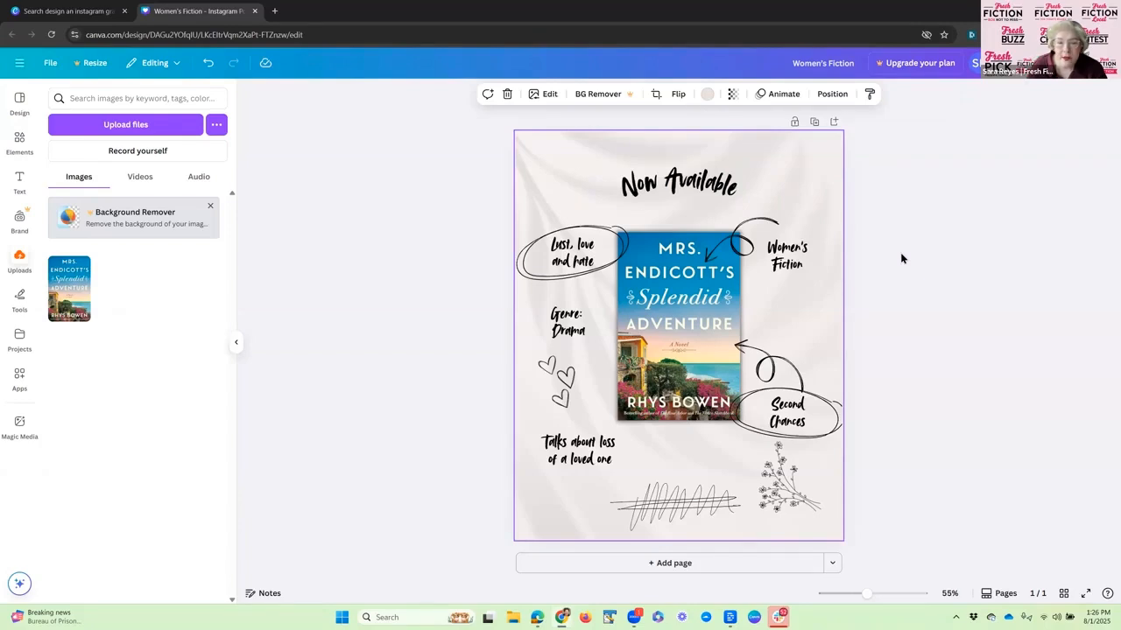
Replace the circled text "Lust, love and hate" with "Italian Adventure".
double_click(579, 259)
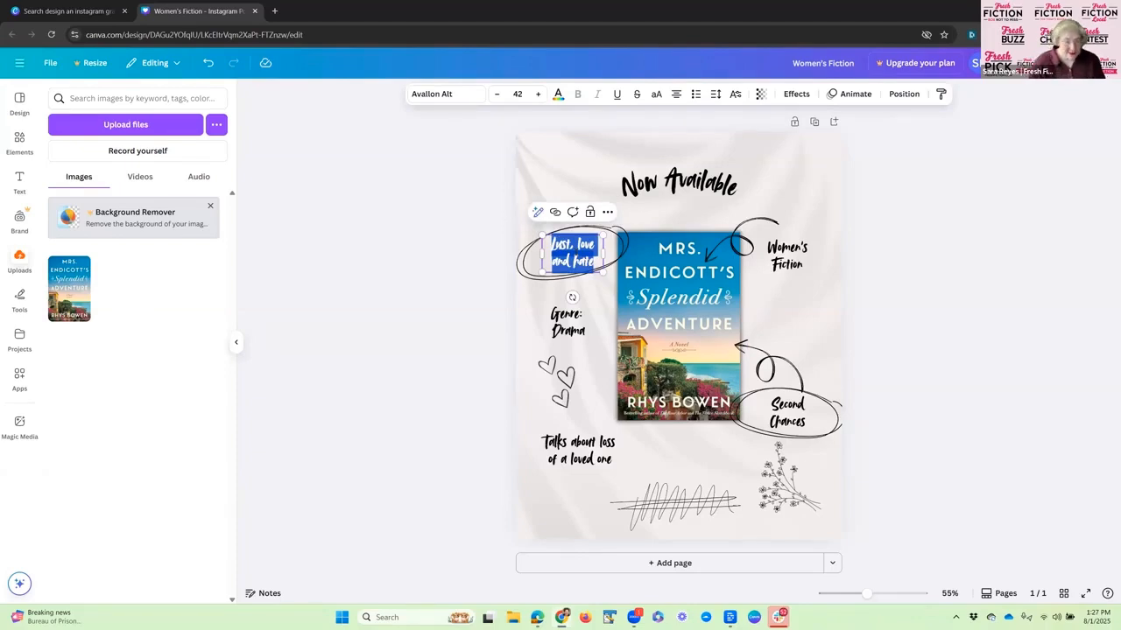
key(BackSpace)
text(Itali)
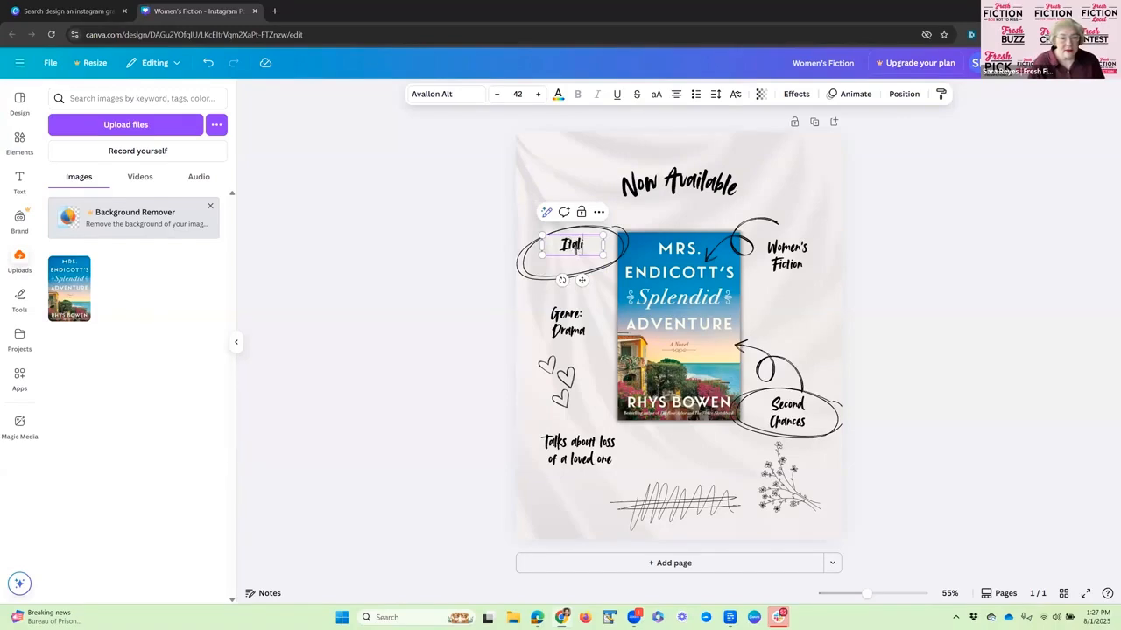
text(an Adv)
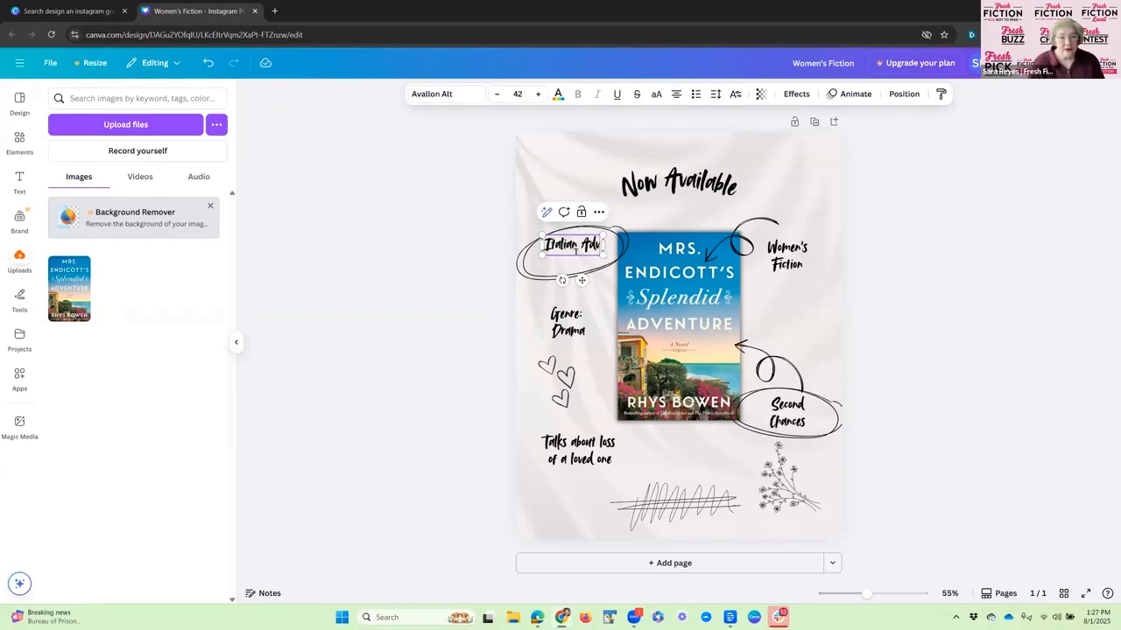
text(enture)
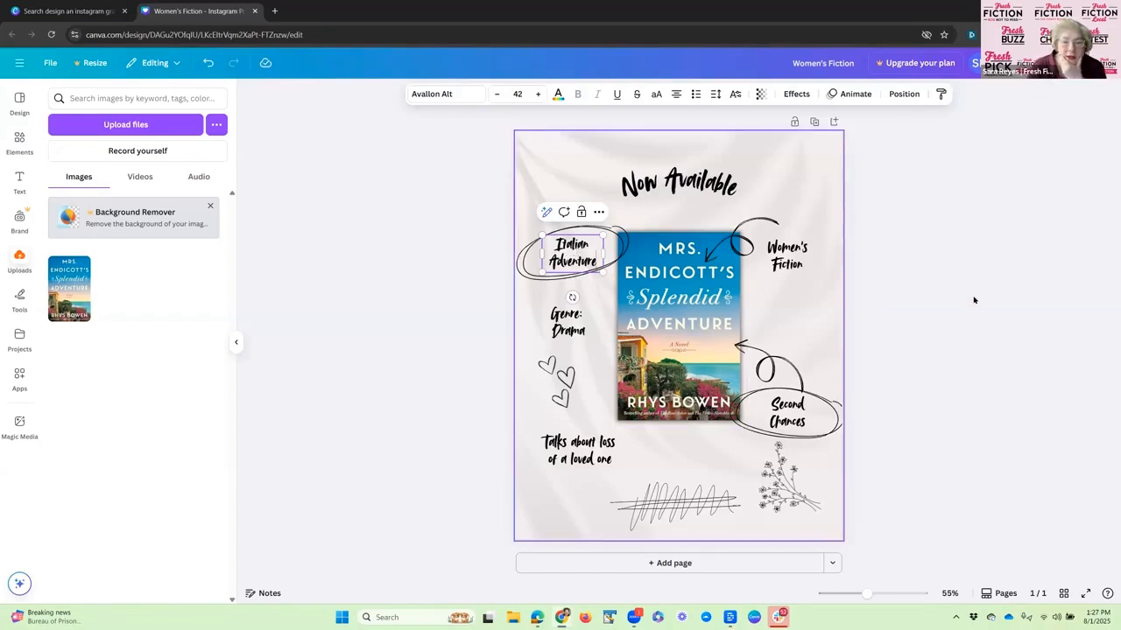
Replace the "Genre: Drama" text with "Mystery".
click(568, 323)
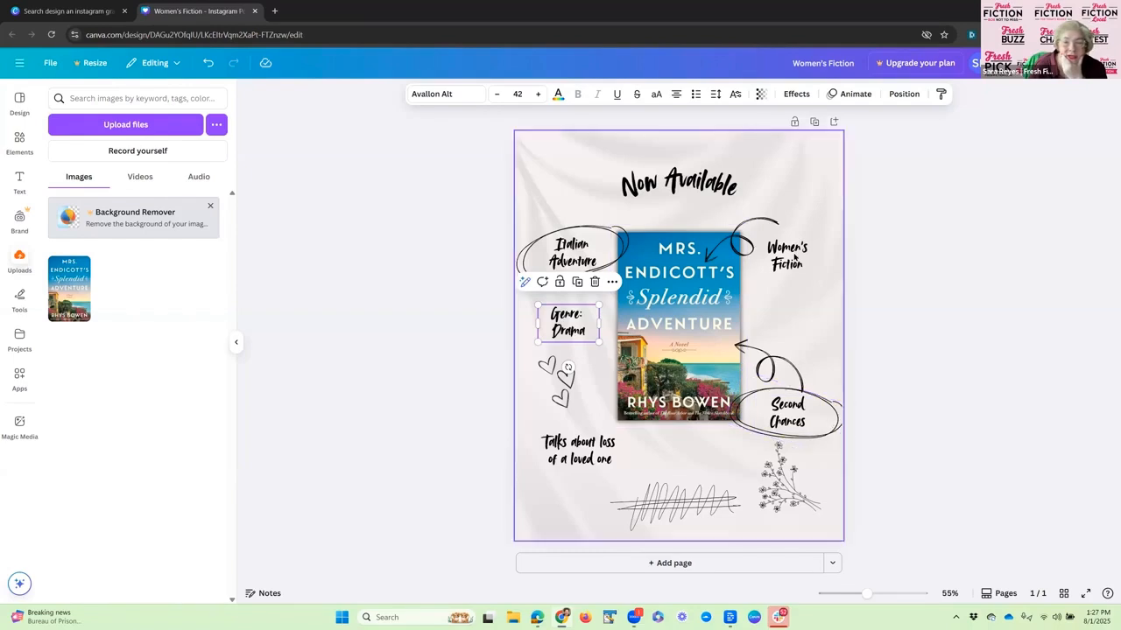
double_click(564, 321)
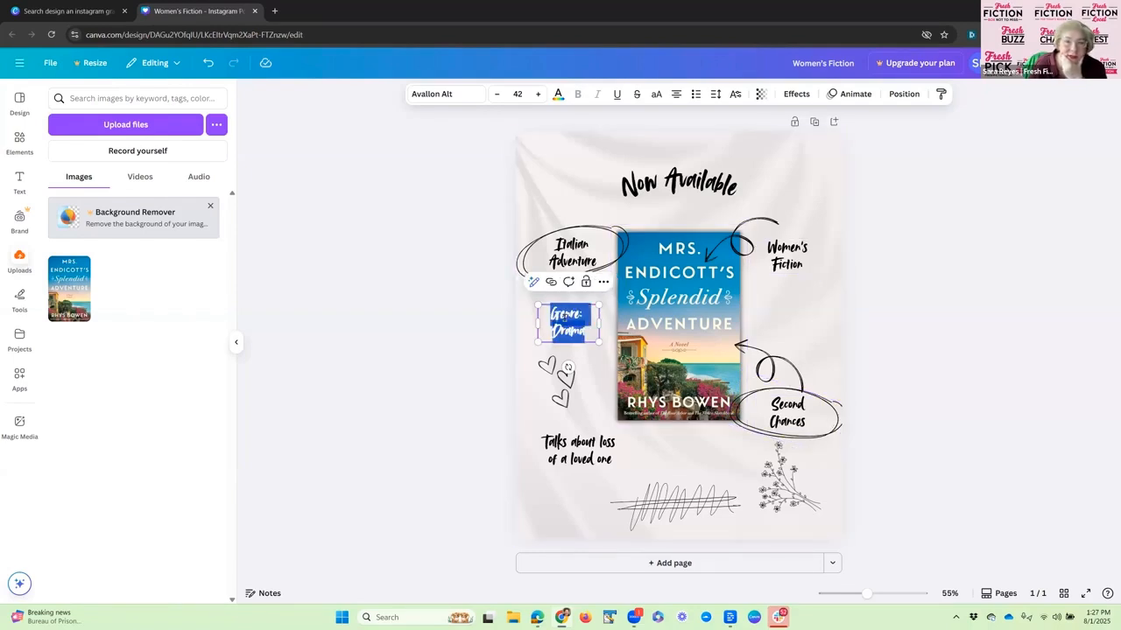
text(Myst)
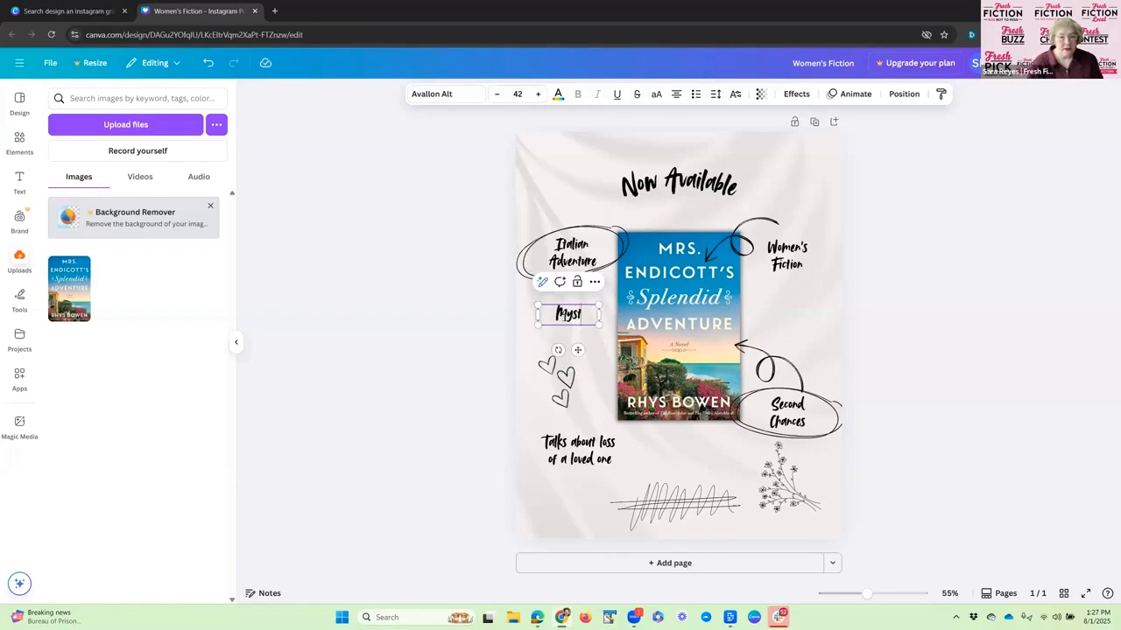
text(ery)
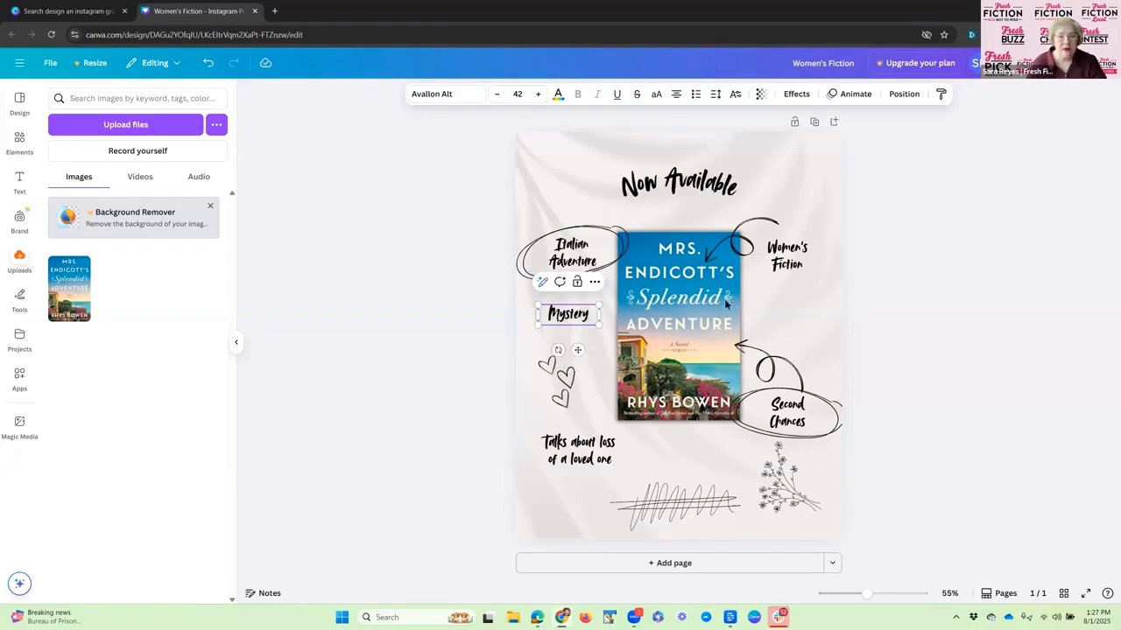
click(884, 249)
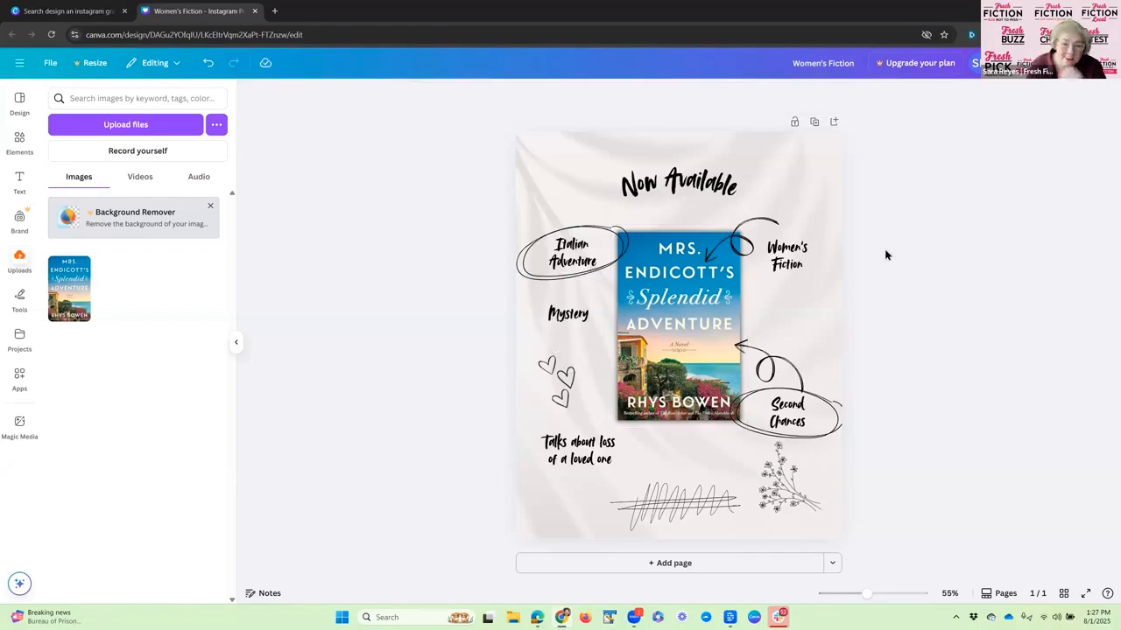
click(559, 322)
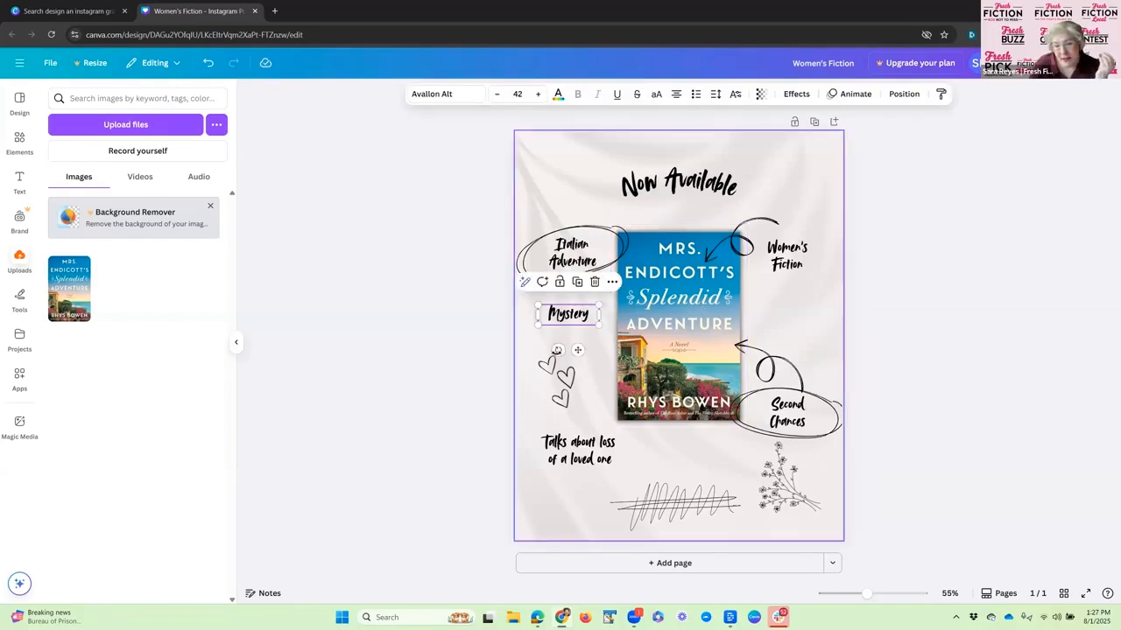
drag(558, 350, 568, 393)
click(885, 281)
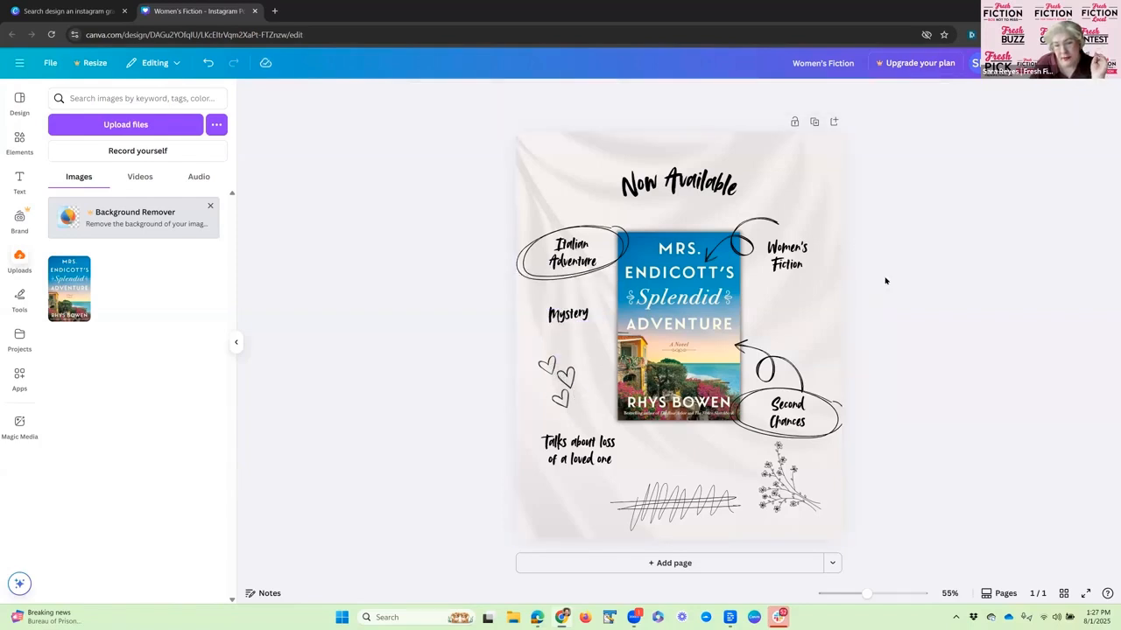
Recolour the page background with the gray azure tone from the cover's photo colours.
click(785, 158)
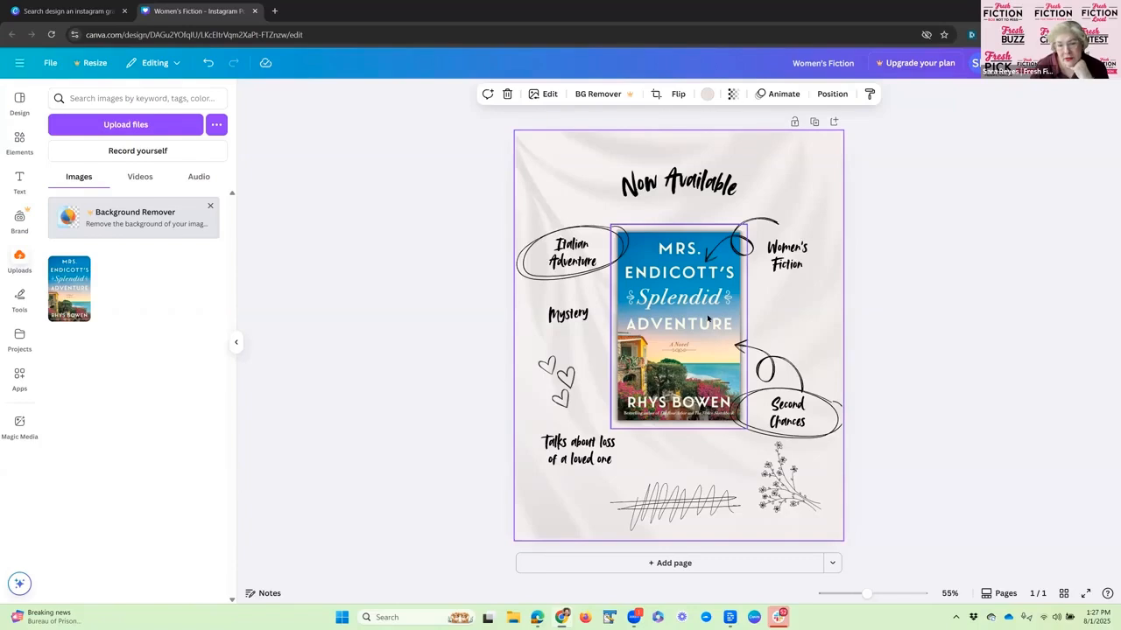
click(710, 94)
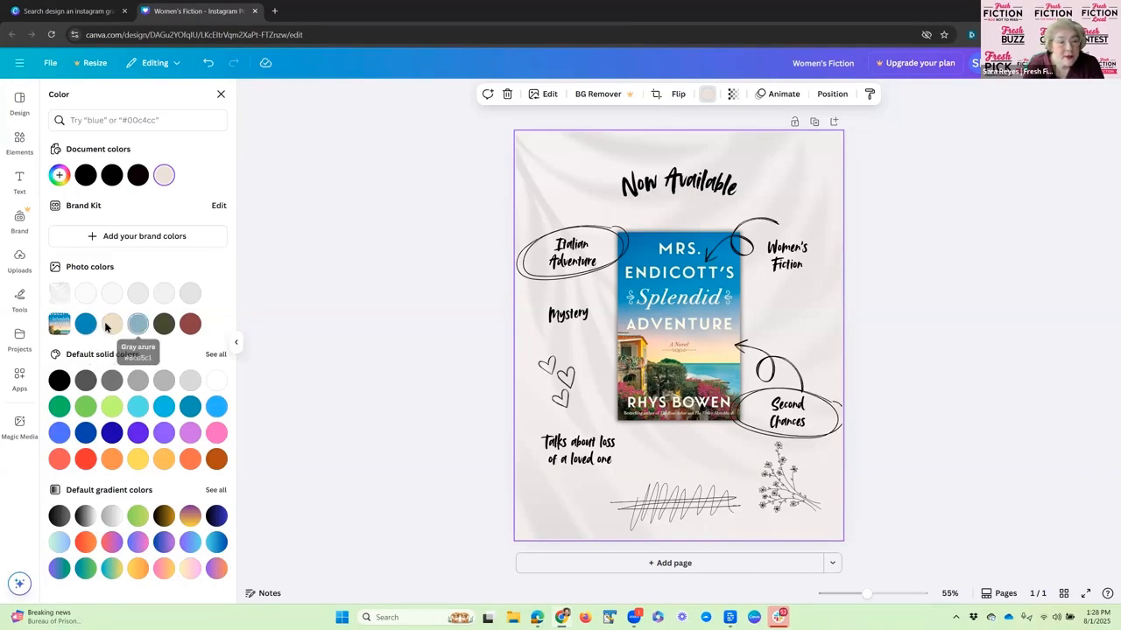
click(140, 326)
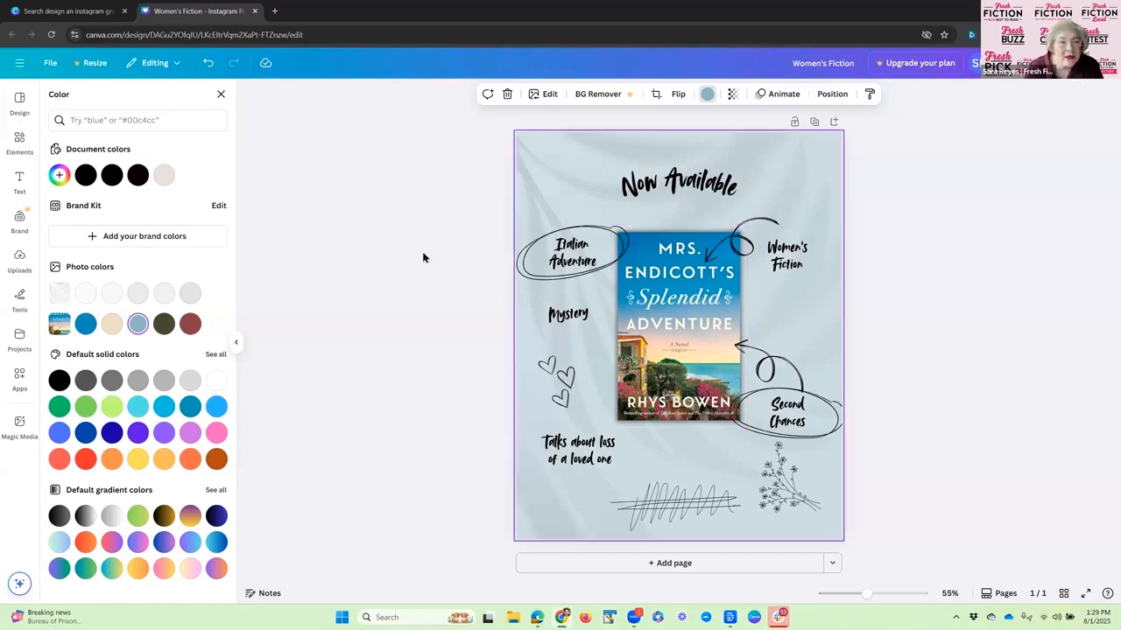
Sample background colours from the sky on the book cover, trying pale yellow #FFEDB4 and settling on pale pink #F2CCBF.
click(58, 176)
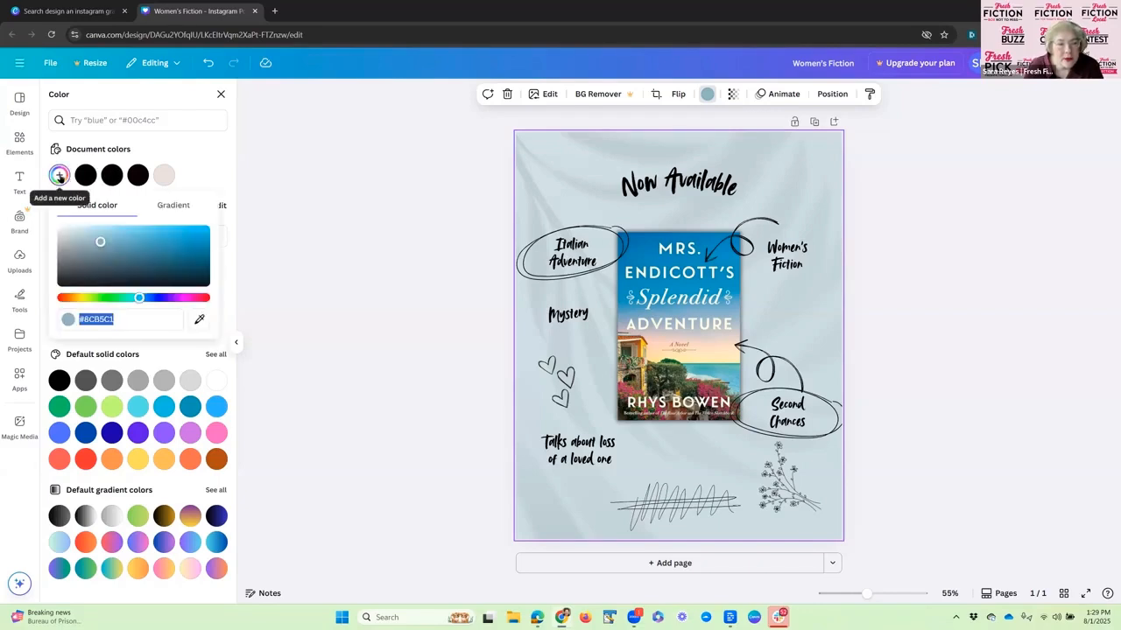
click(199, 322)
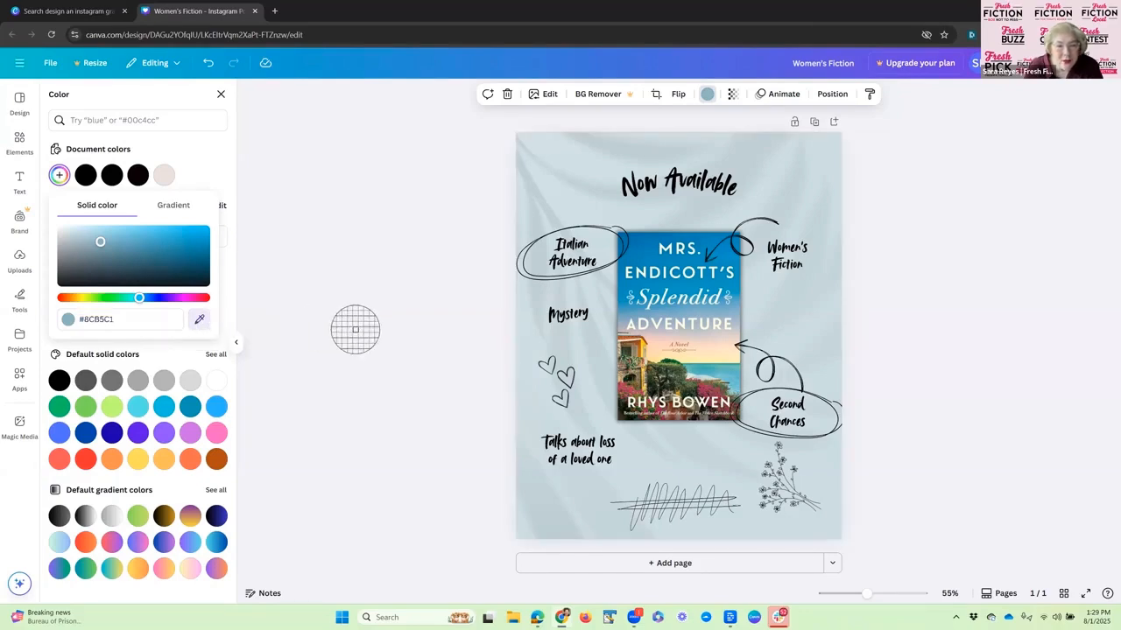
click(687, 357)
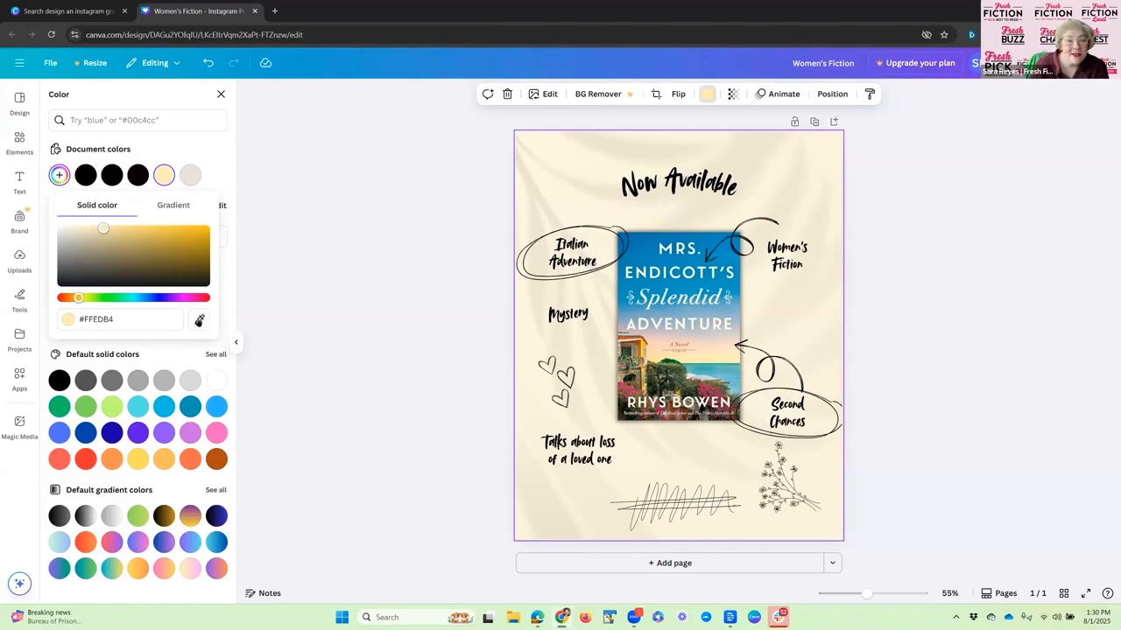
click(199, 319)
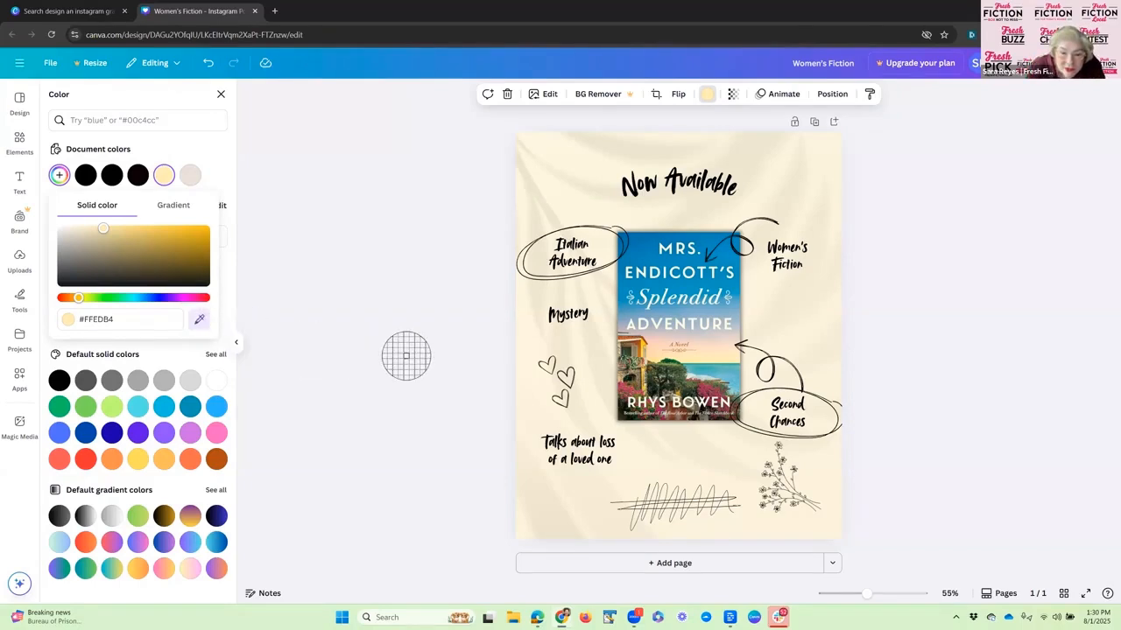
click(654, 341)
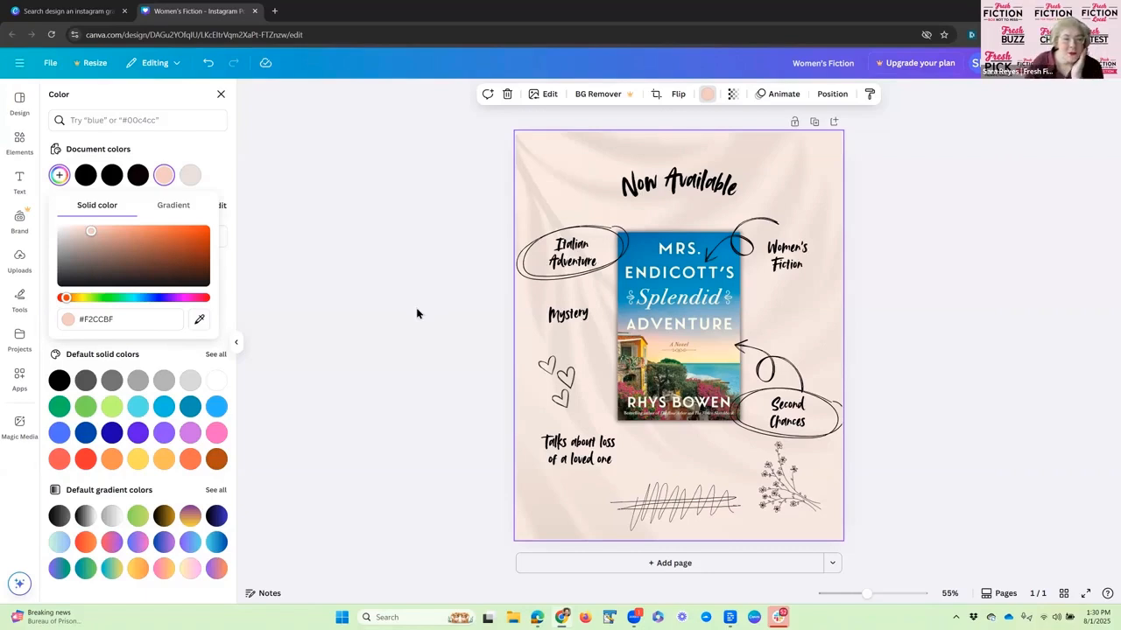
click(216, 153)
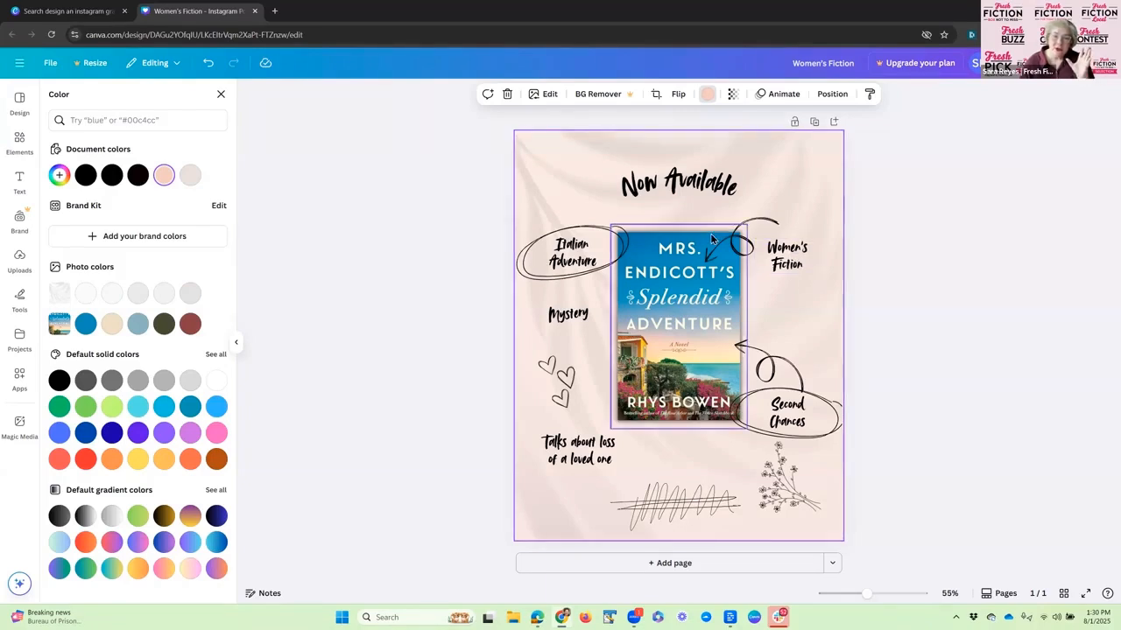
Recolour the "Women's Fiction" text with the orange-brown #BC701C sampled from the house on the book cover.
click(791, 255)
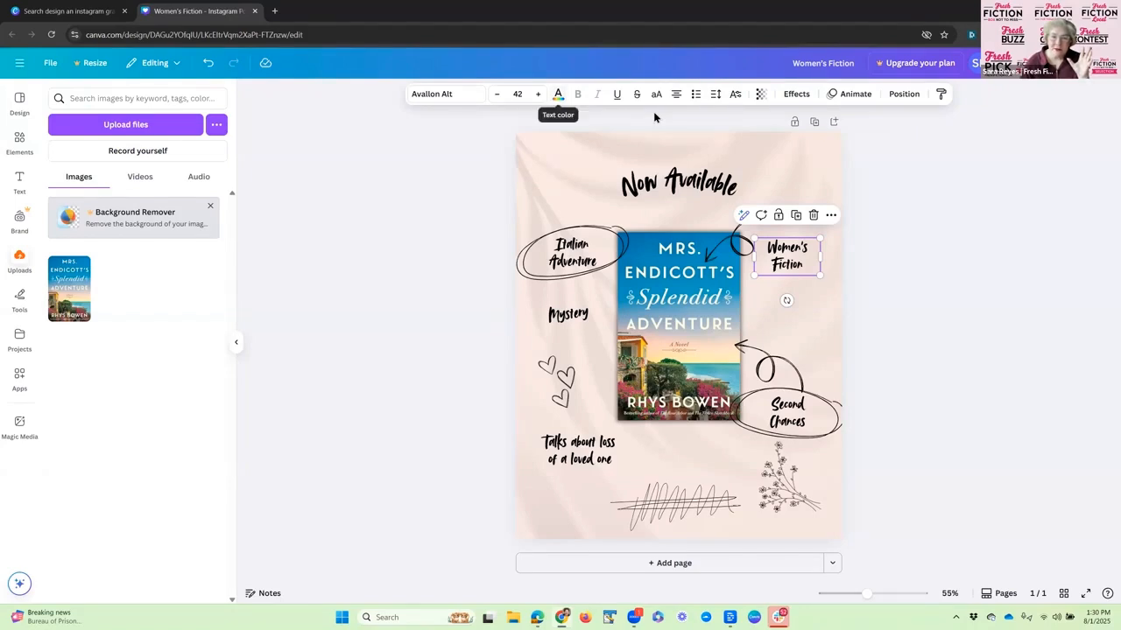
click(558, 94)
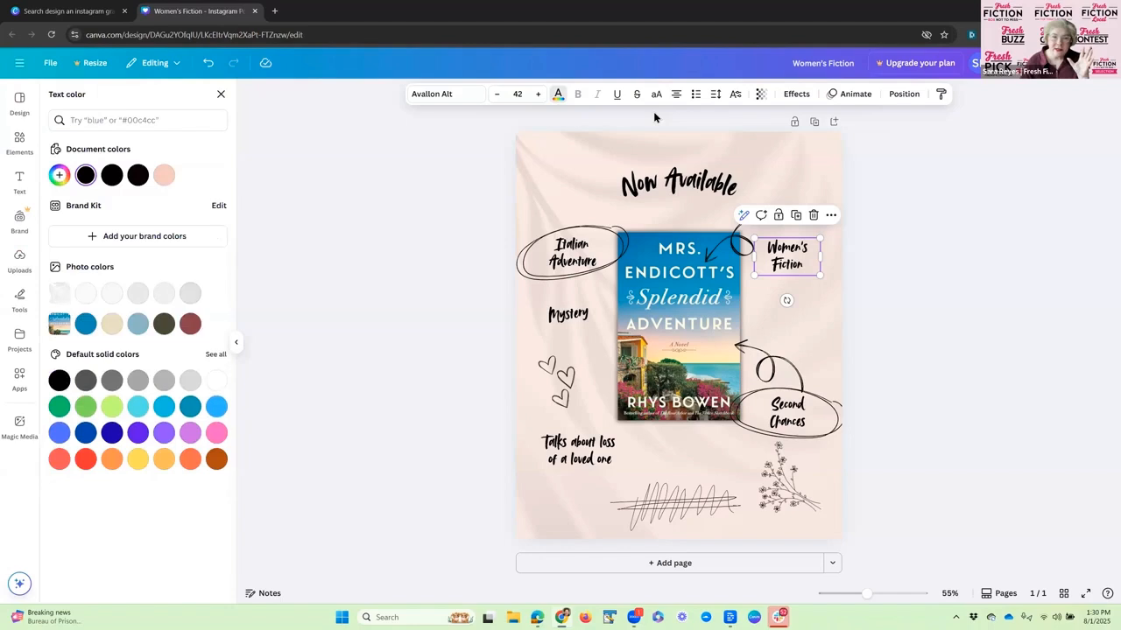
click(59, 176)
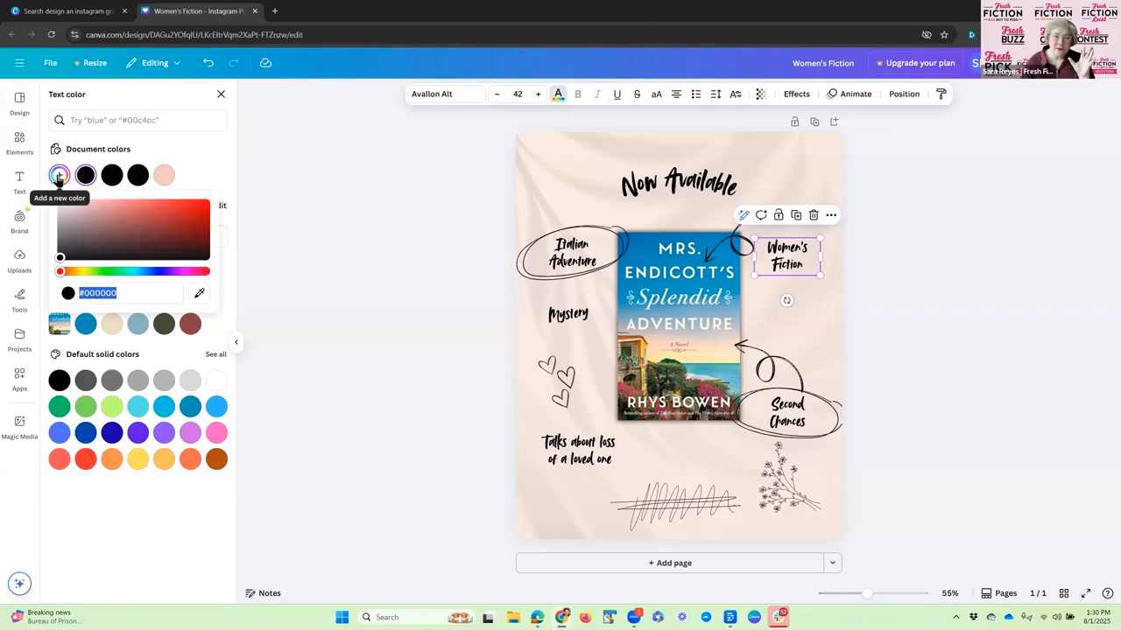
click(200, 295)
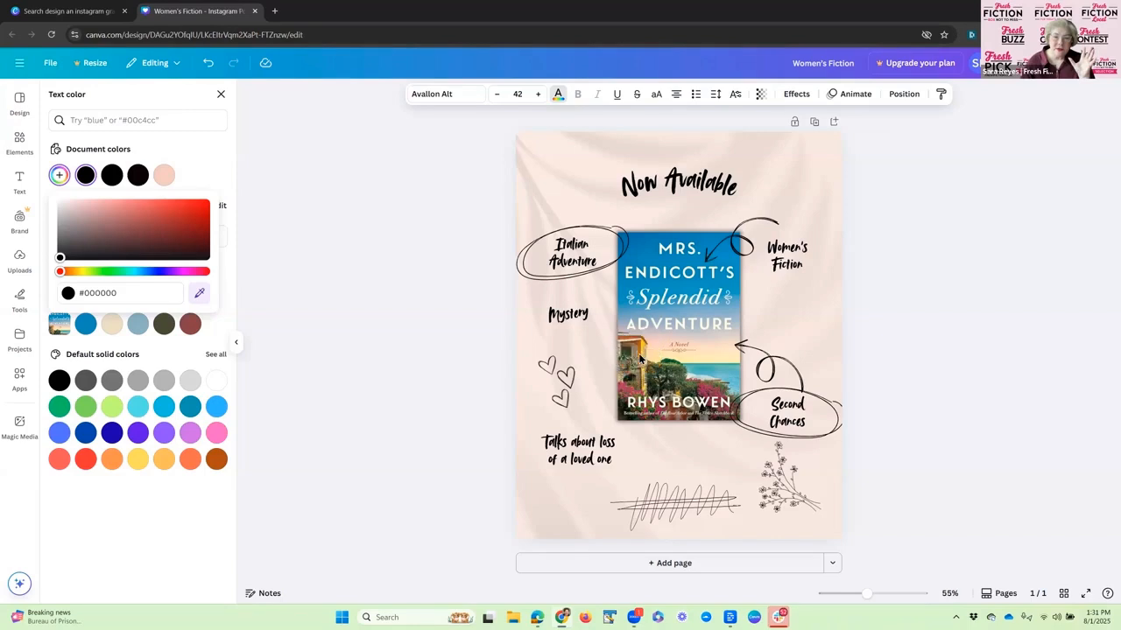
click(638, 353)
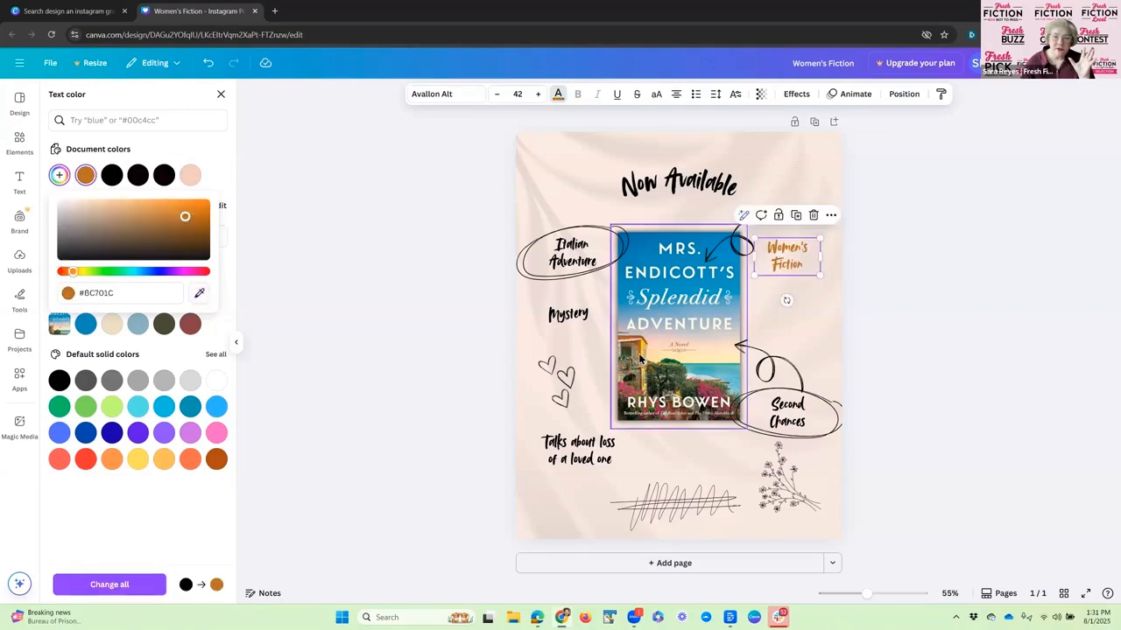
click(348, 226)
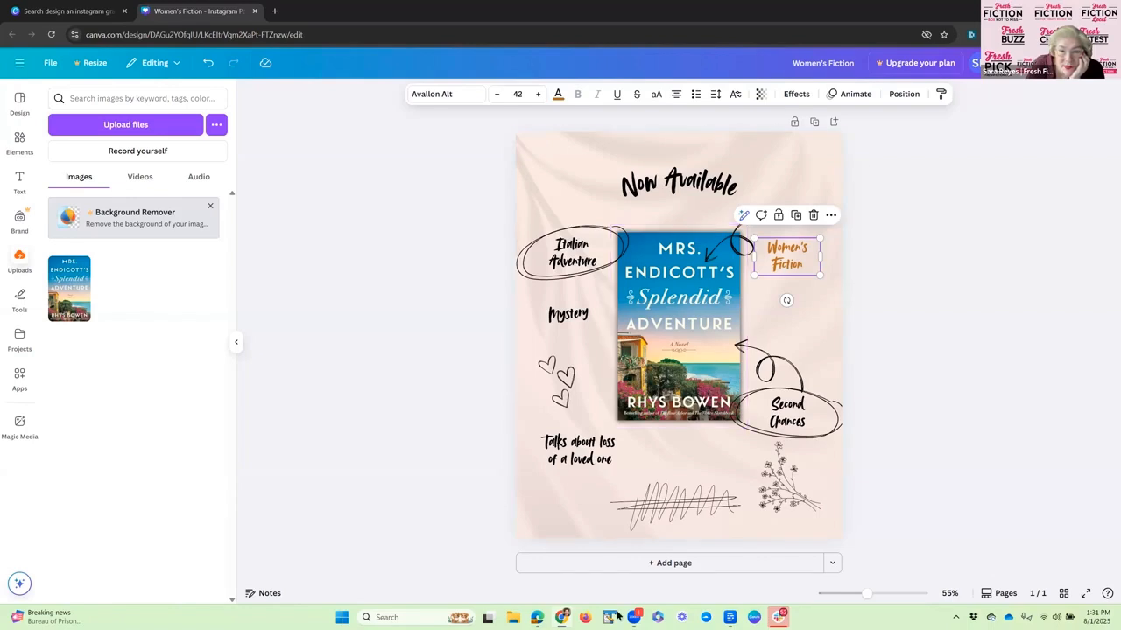
click(885, 394)
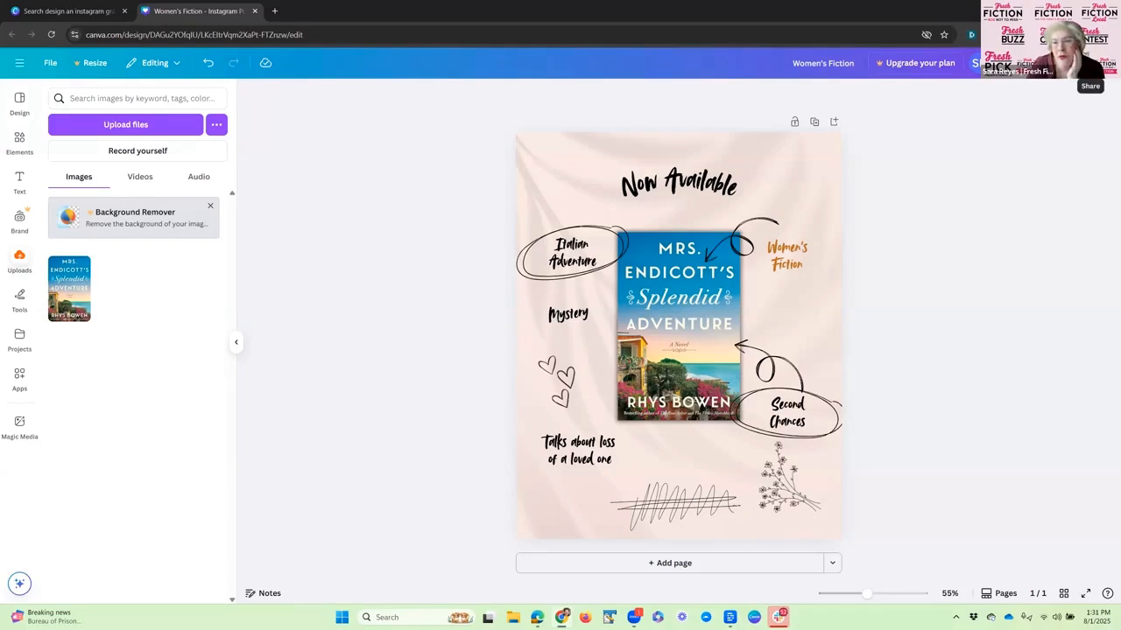
Download the design as a PNG and save it in Downloads under the file name "rhys bown genre".
click(1090, 63)
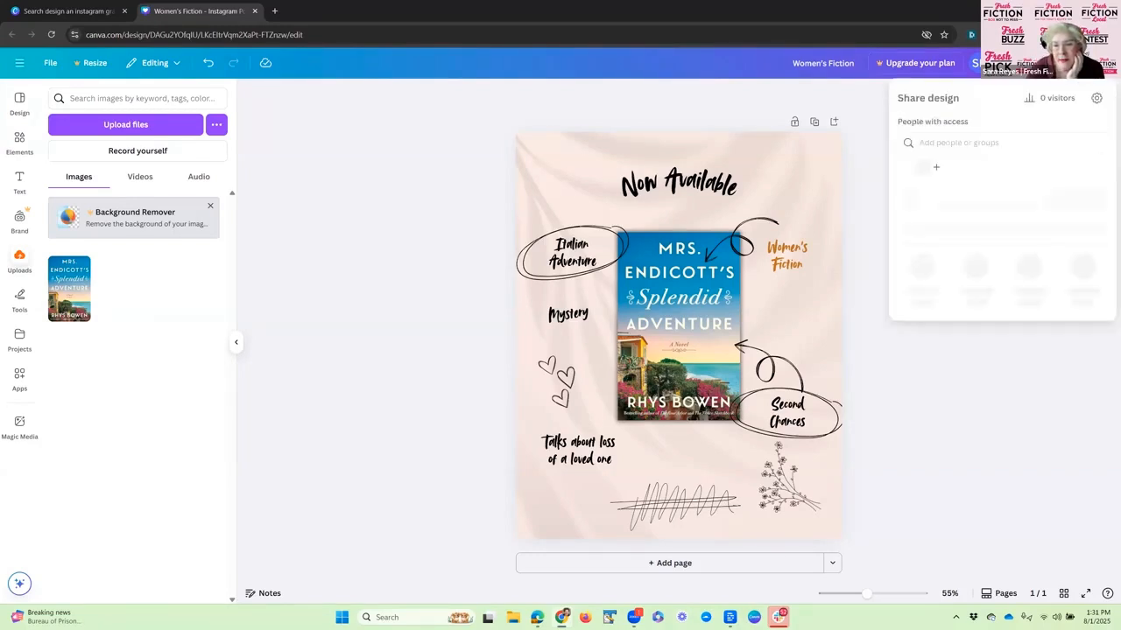
click(922, 289)
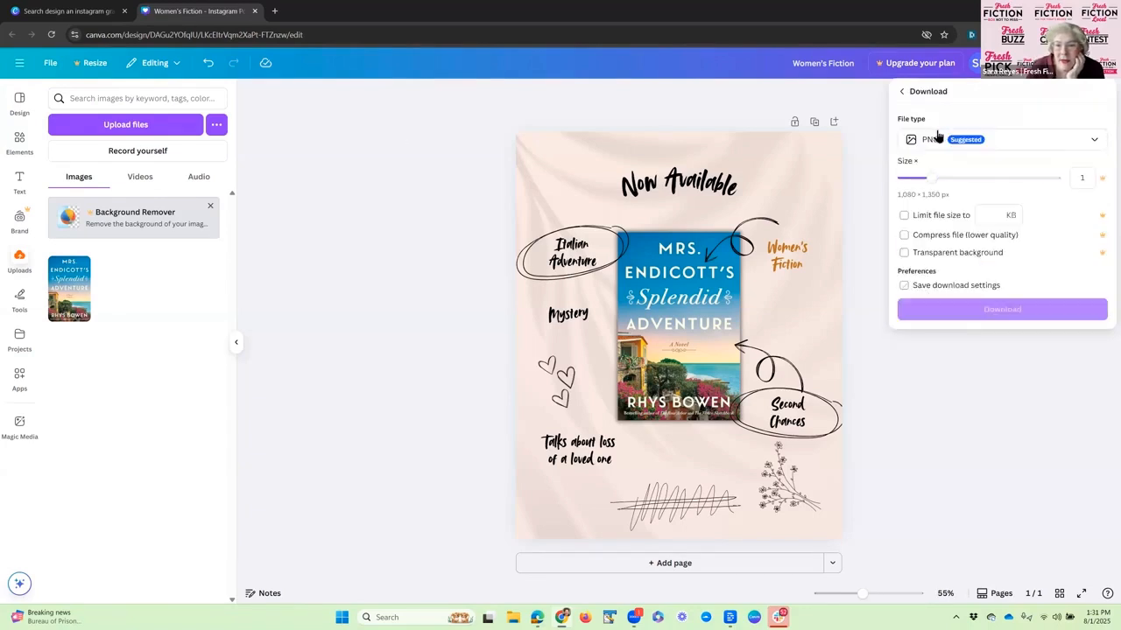
click(1096, 143)
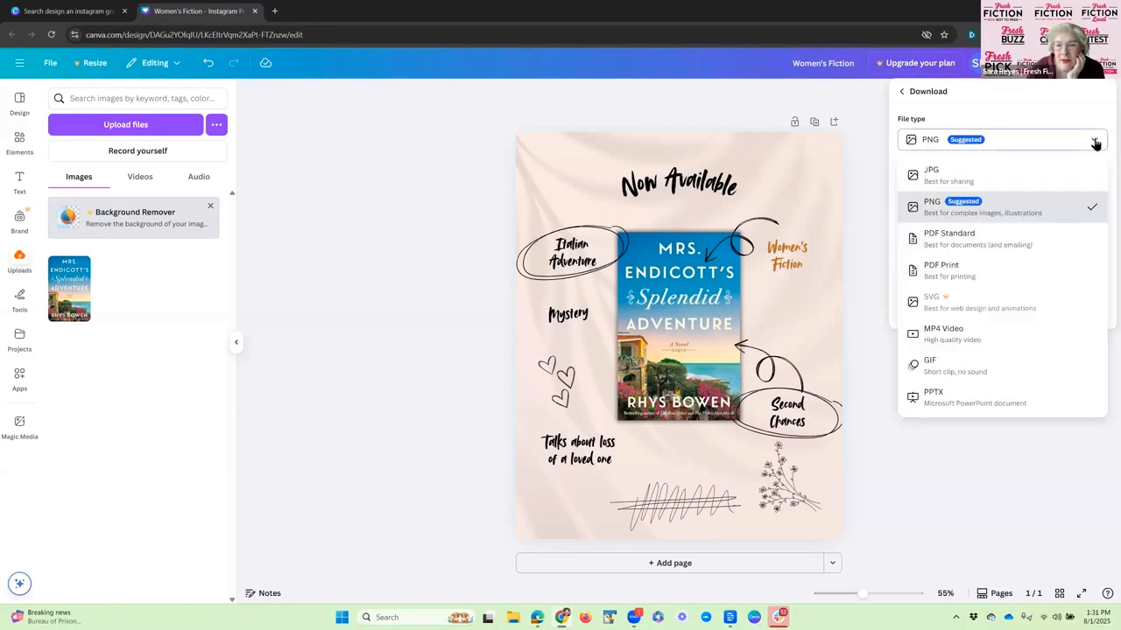
click(935, 208)
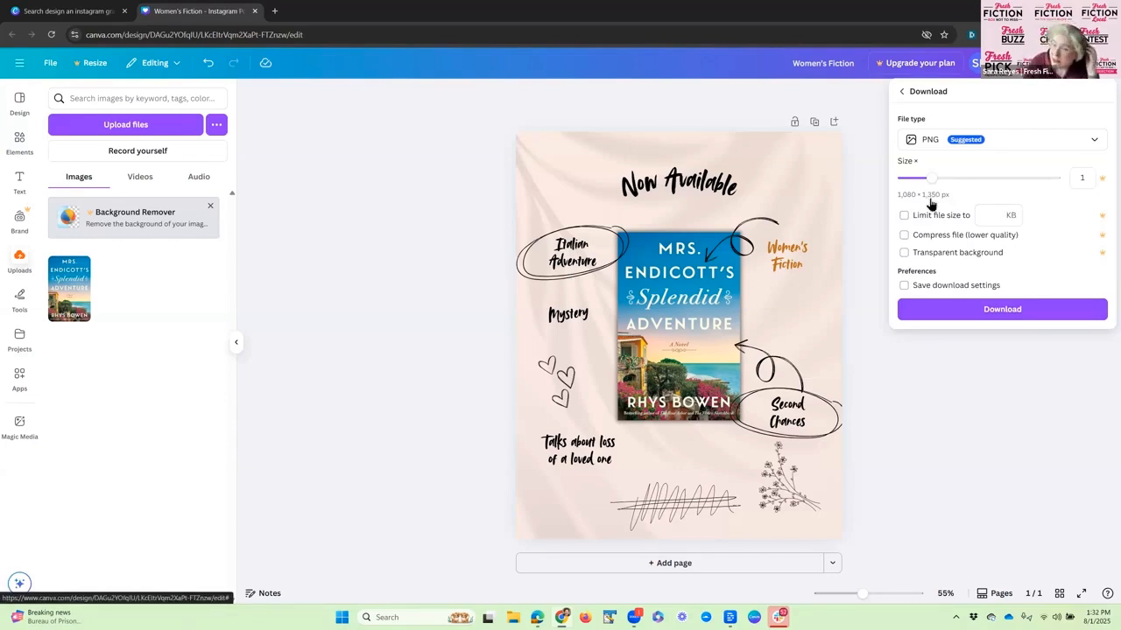
click(1001, 315)
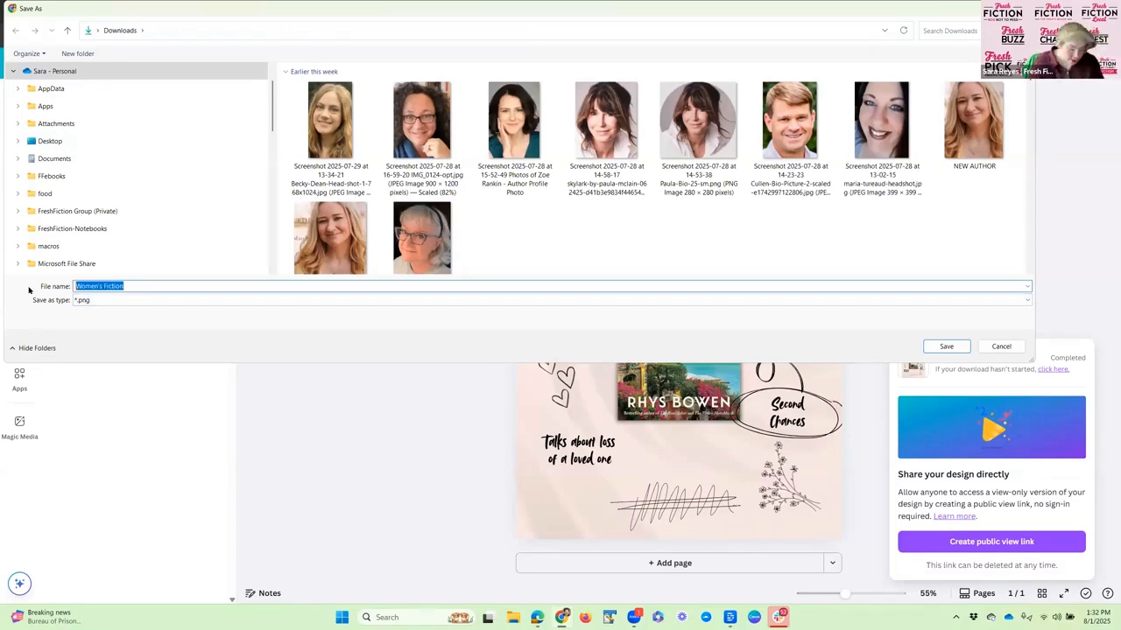
text(rhys bown genre)
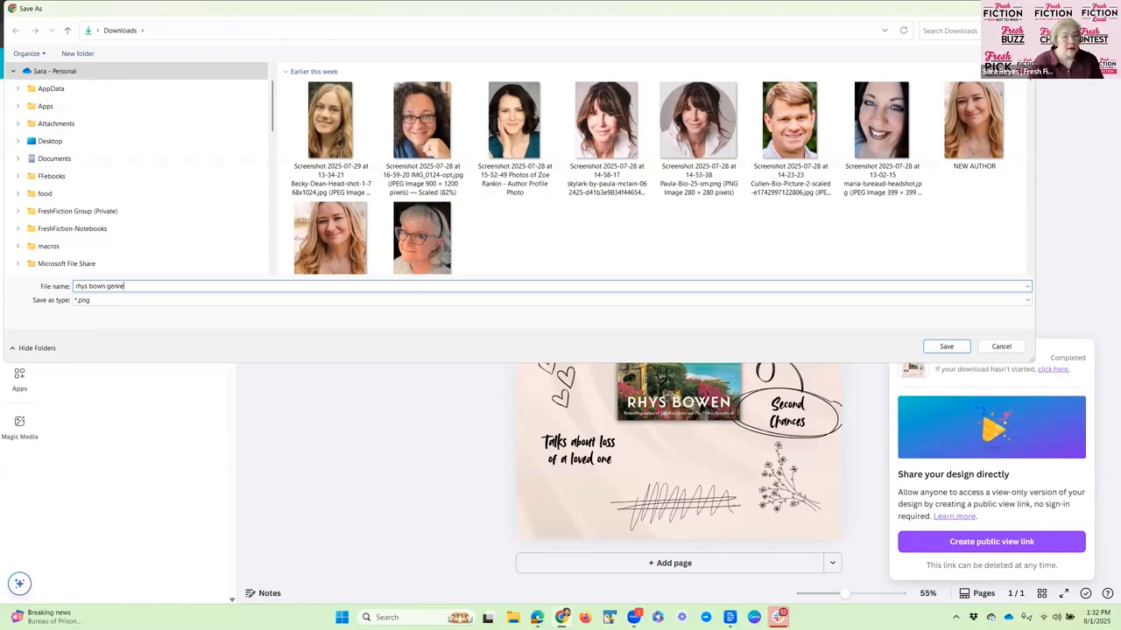
key(Return)
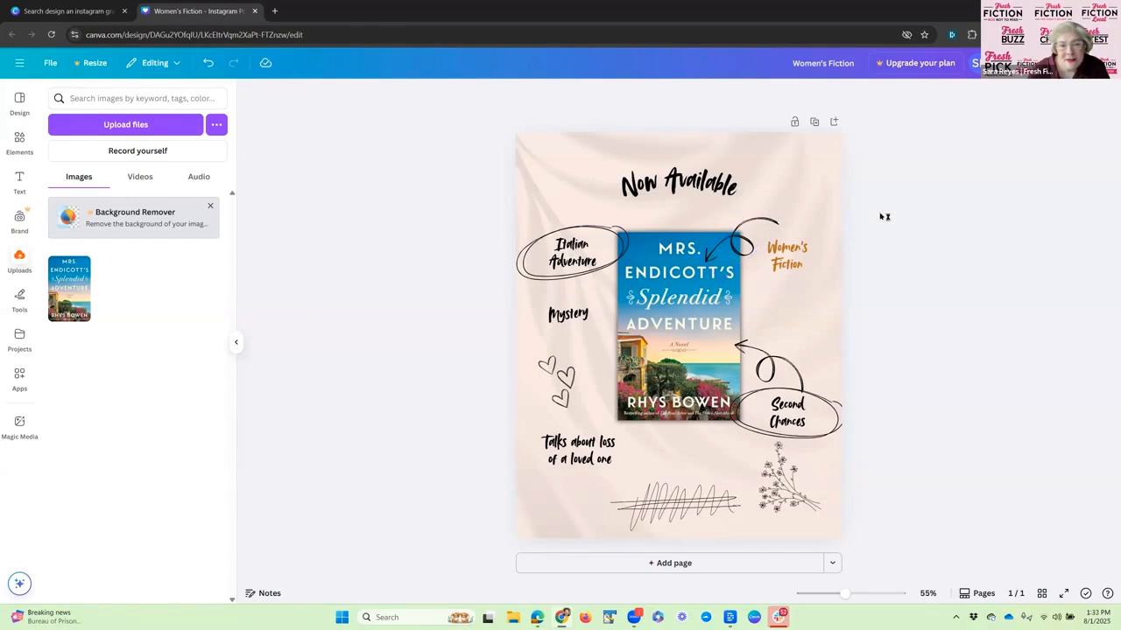
Duplicate the finished page as a second page of the design.
click(814, 124)
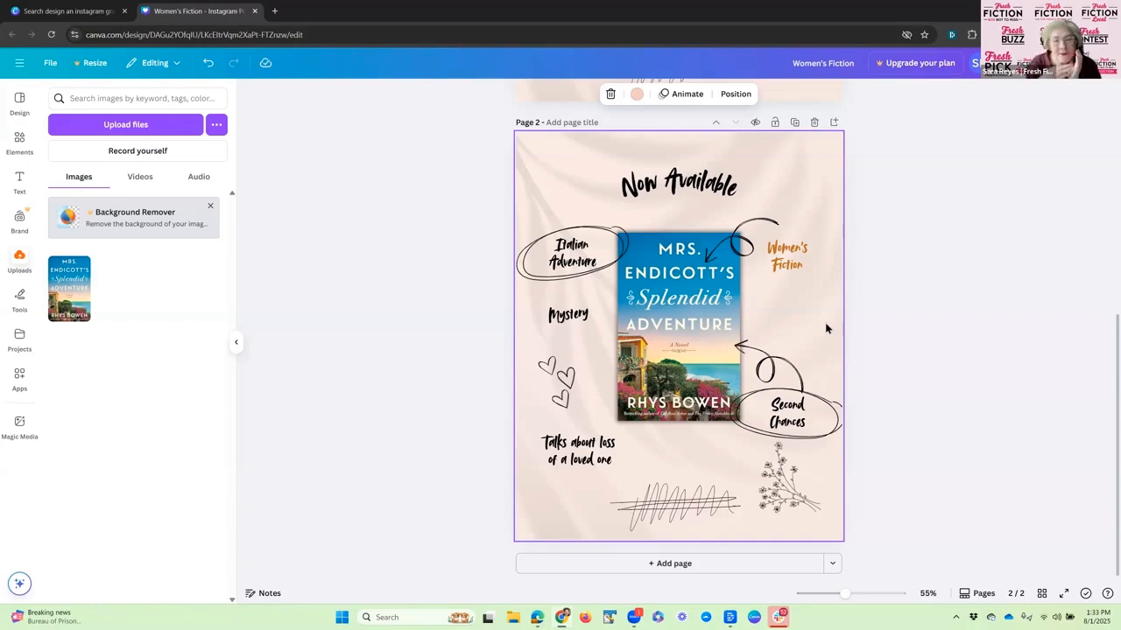
Title the first page "main" and the duplicated second page "page 1".
scroll(880, 236, up, 5)
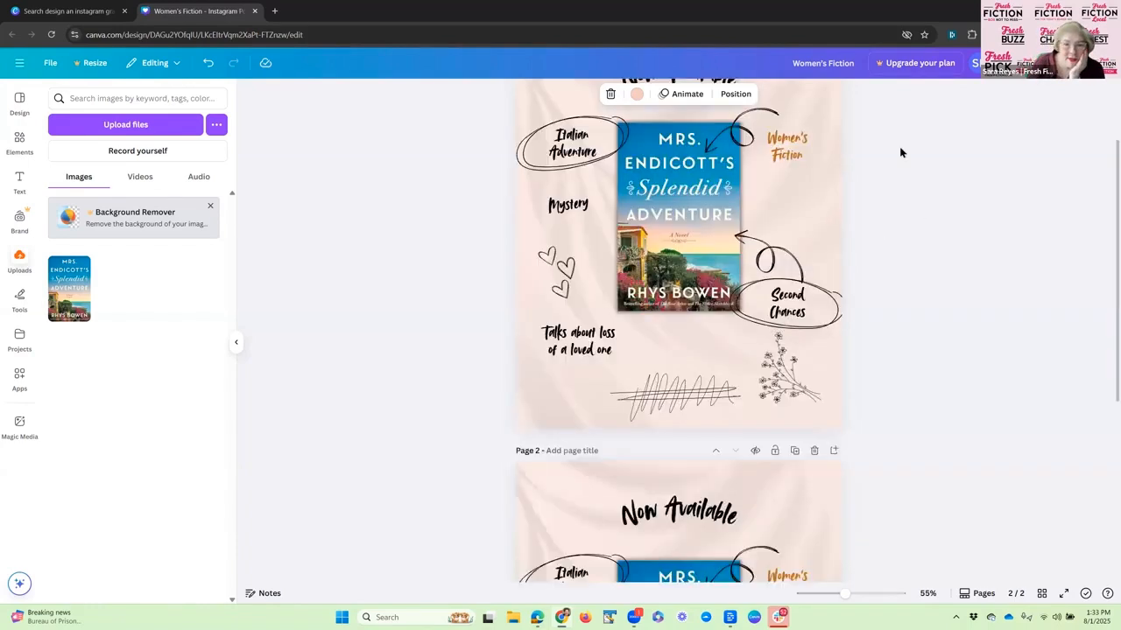
scroll(934, 333, down, 5)
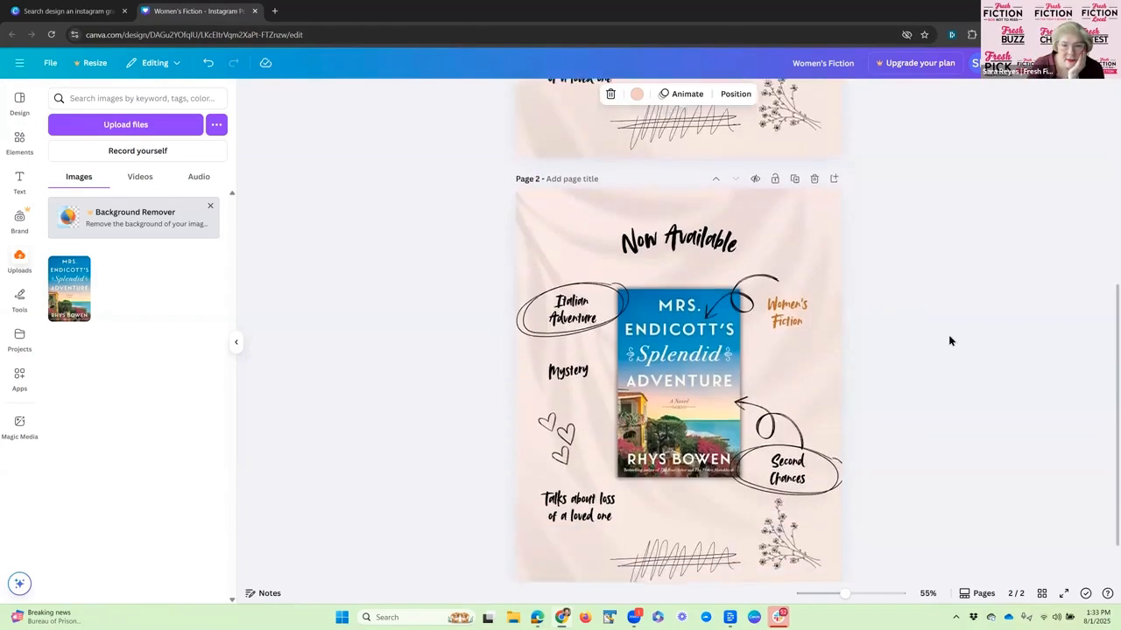
scroll(948, 338, up, 5)
click(560, 121)
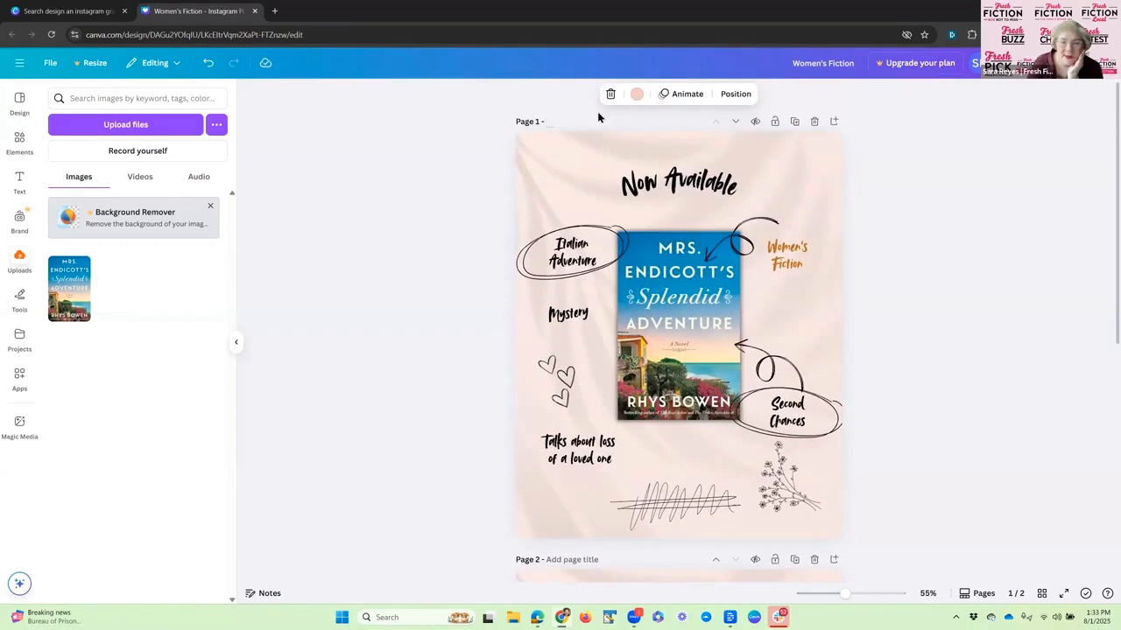
text(main)
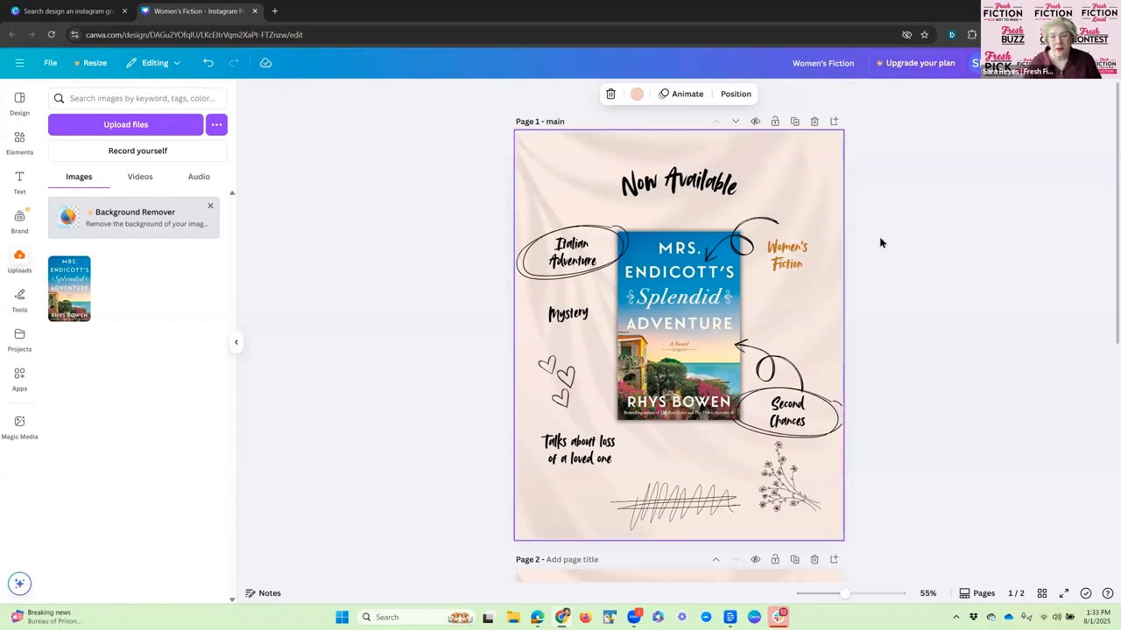
scroll(832, 289, down, 5)
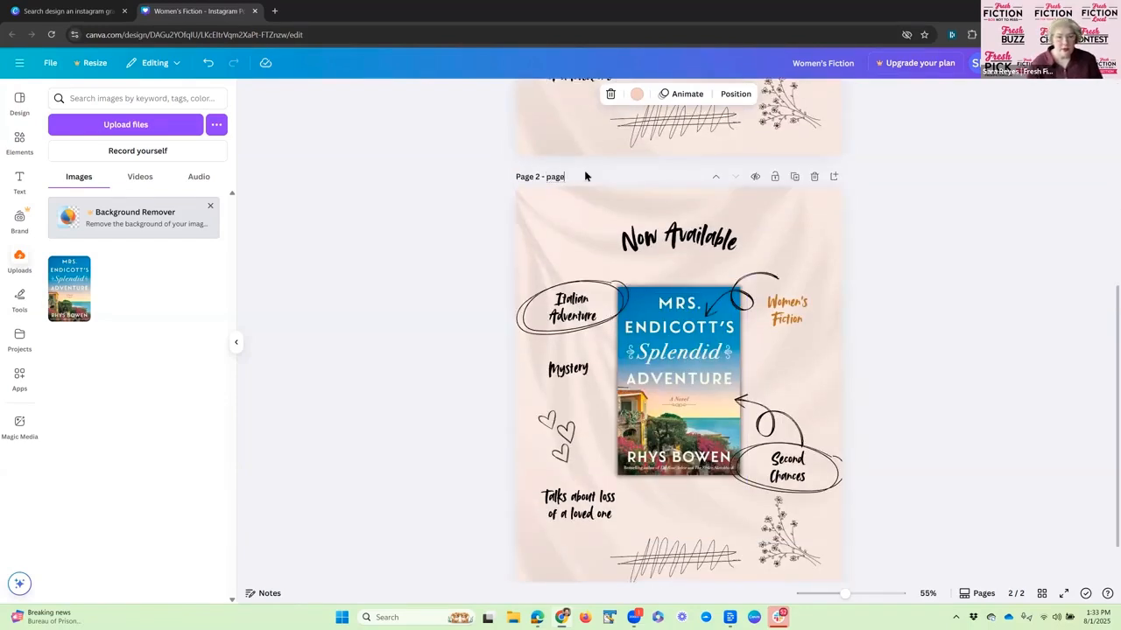
On page 2, delete the "Now Available" heading, the "Italian Adventure" text with its hand-drawn circle, and the "Mystery" text.
click(670, 245)
click(705, 194)
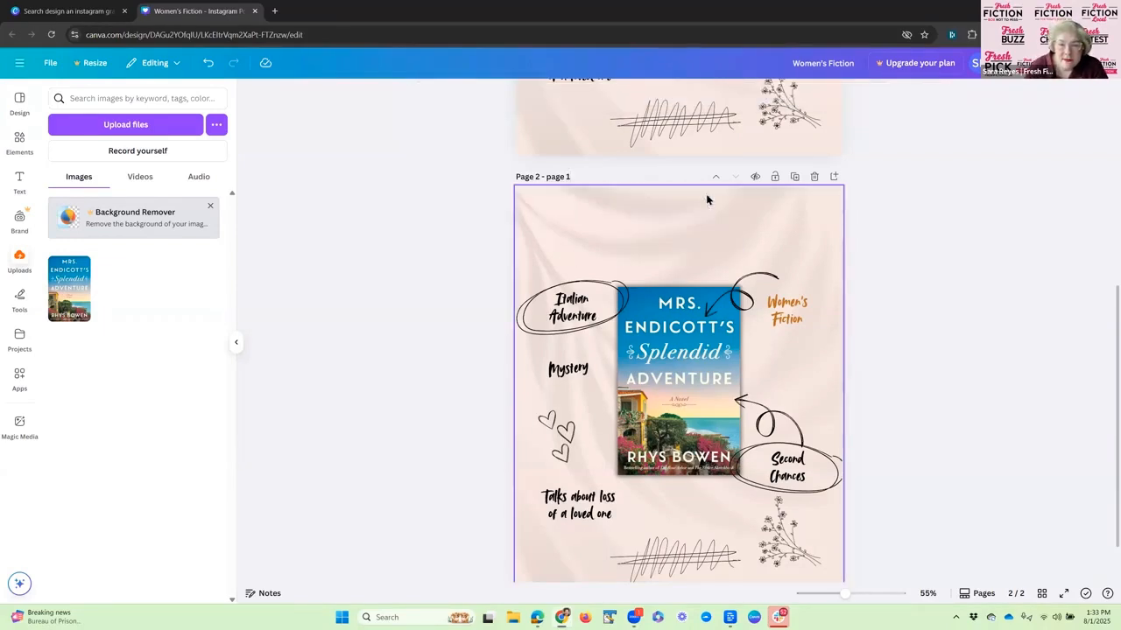
click(588, 311)
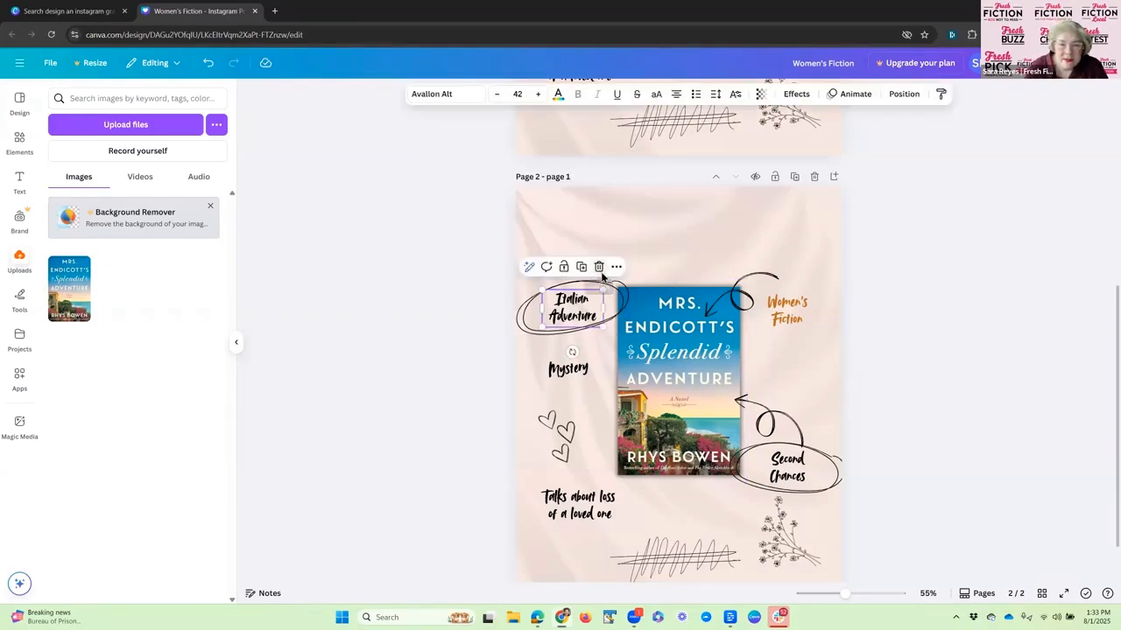
click(598, 263)
click(595, 286)
key(Delete)
click(568, 367)
key(Delete)
On page 2, delete the "Talks about loss of a loved one" text and the "Second Chances" text with its circle and arrow.
click(563, 431)
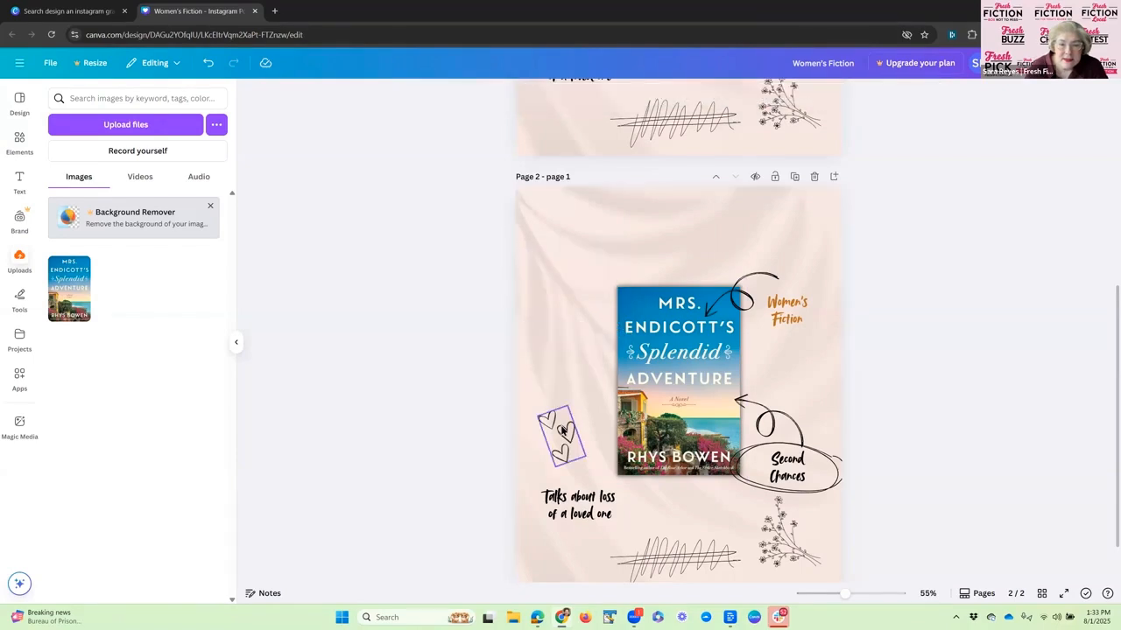
click(571, 514)
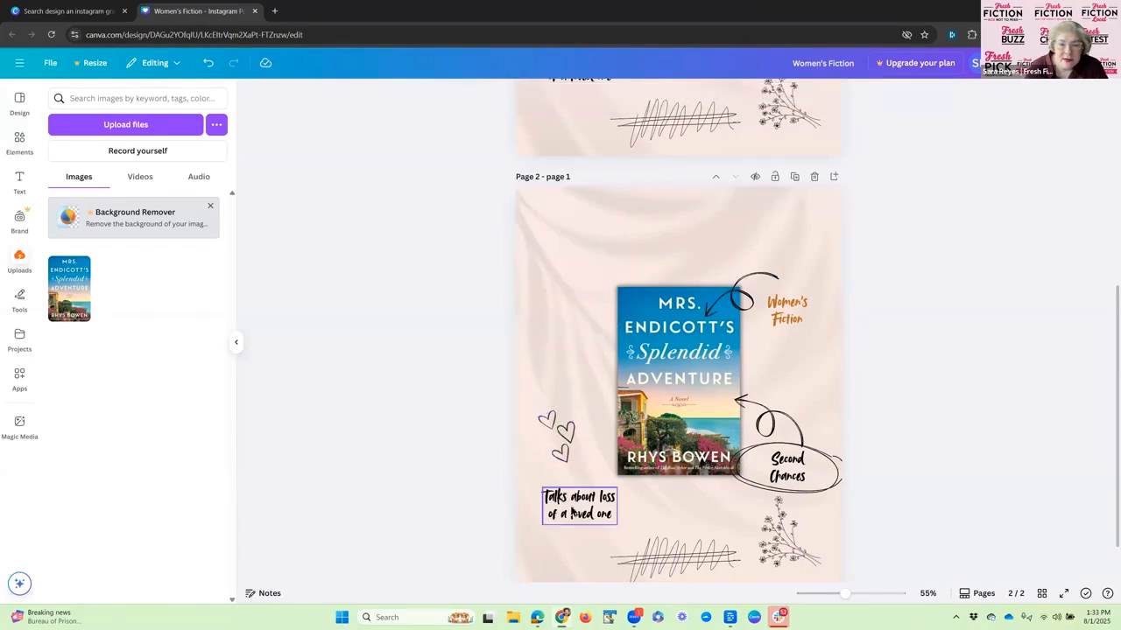
click(571, 514)
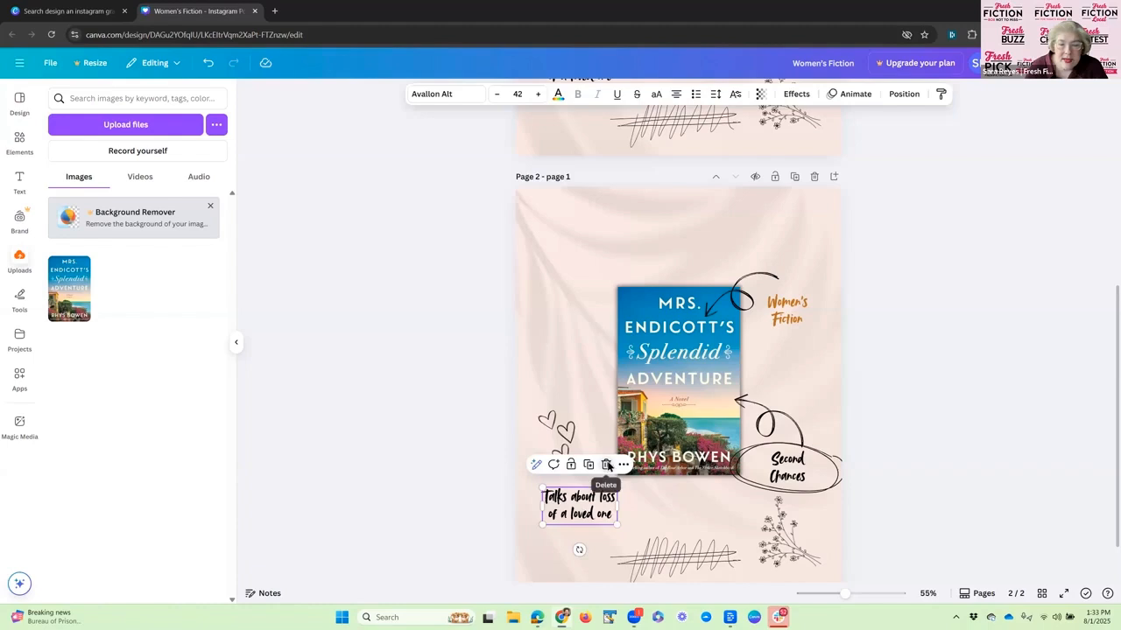
click(603, 463)
click(788, 466)
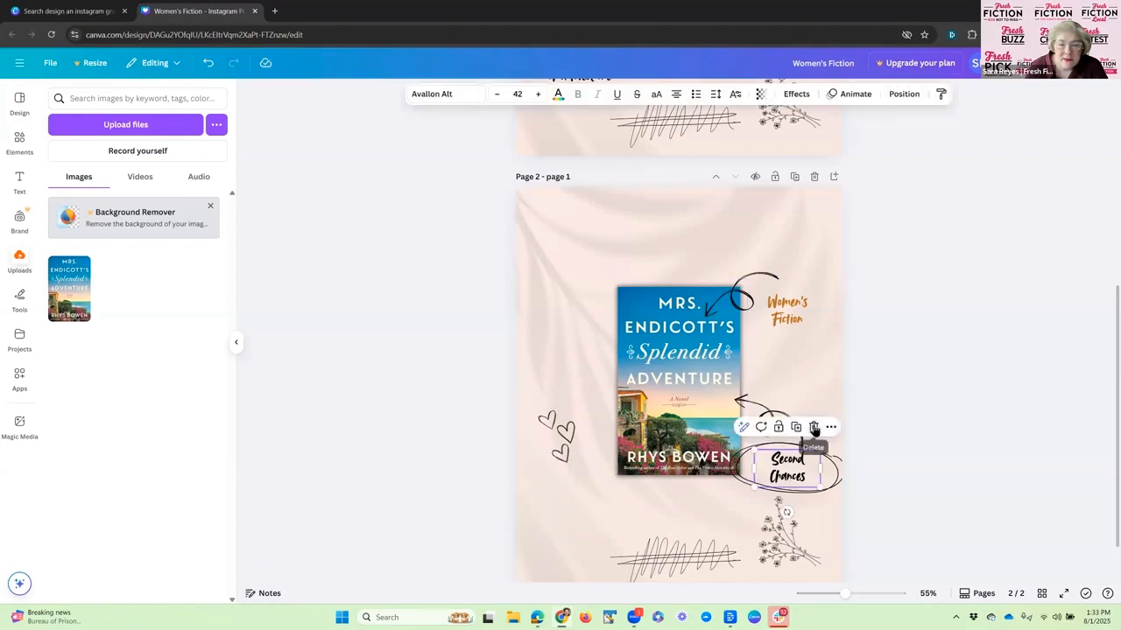
click(812, 426)
click(797, 445)
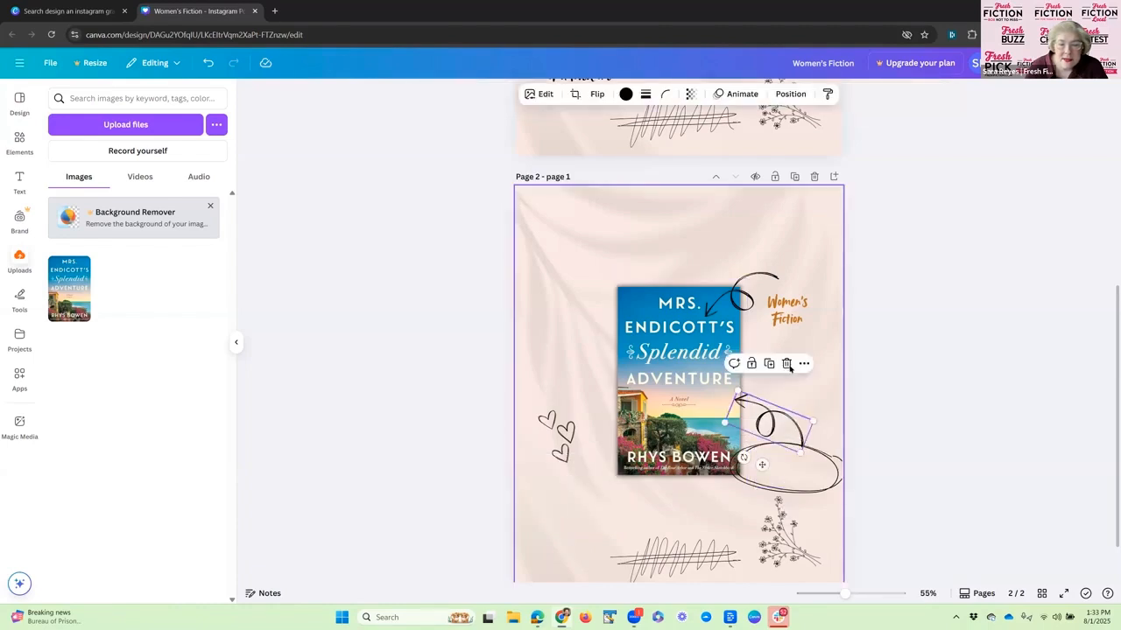
click(784, 365)
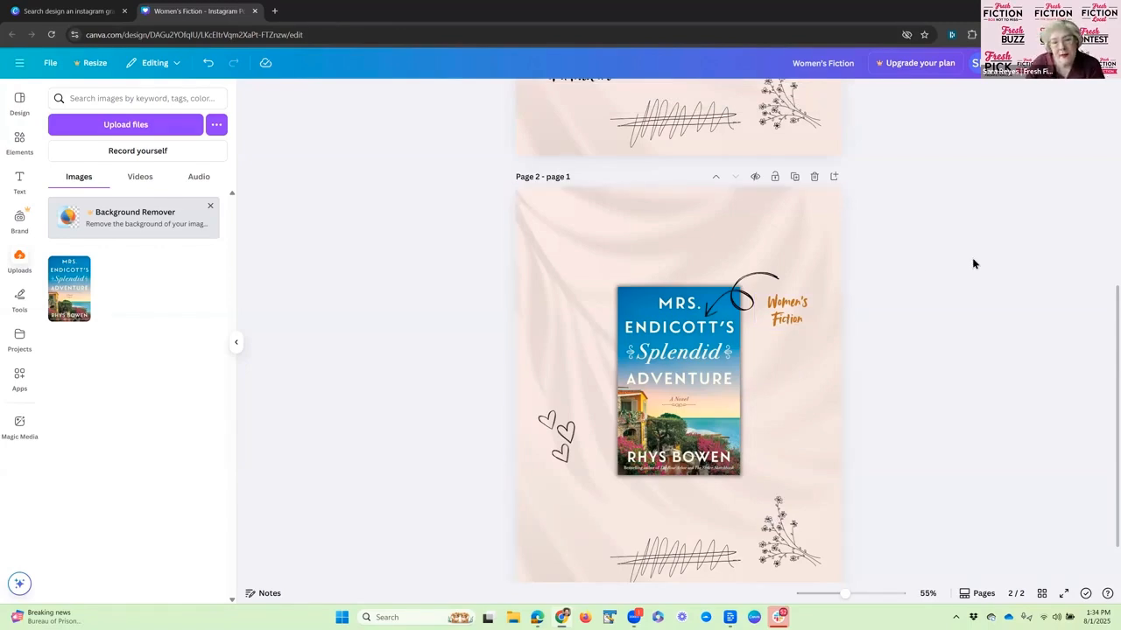
Duplicate the "main" page and delete the "Talks about loss of a loved one" and "Mystery" texts from the copy.
scroll(930, 277, up, 5)
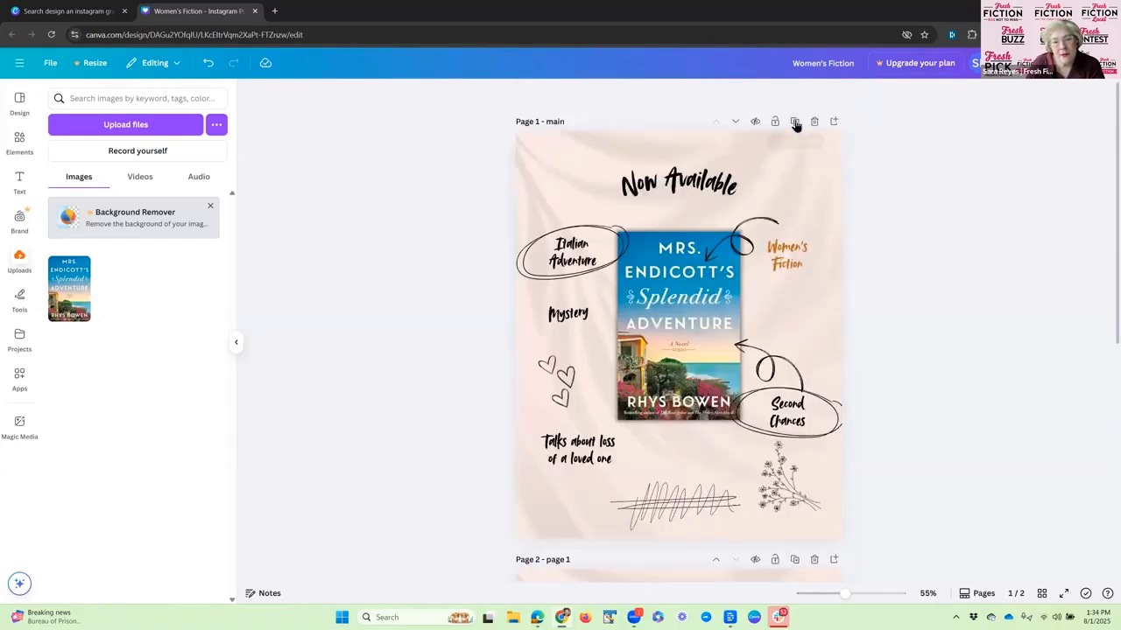
click(794, 122)
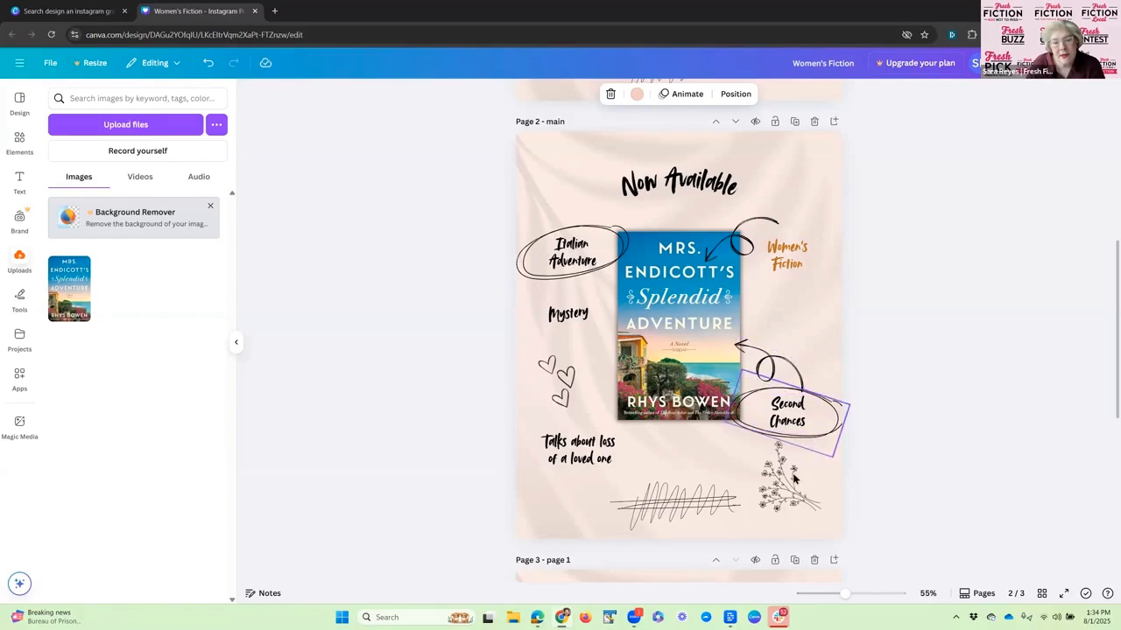
click(577, 450)
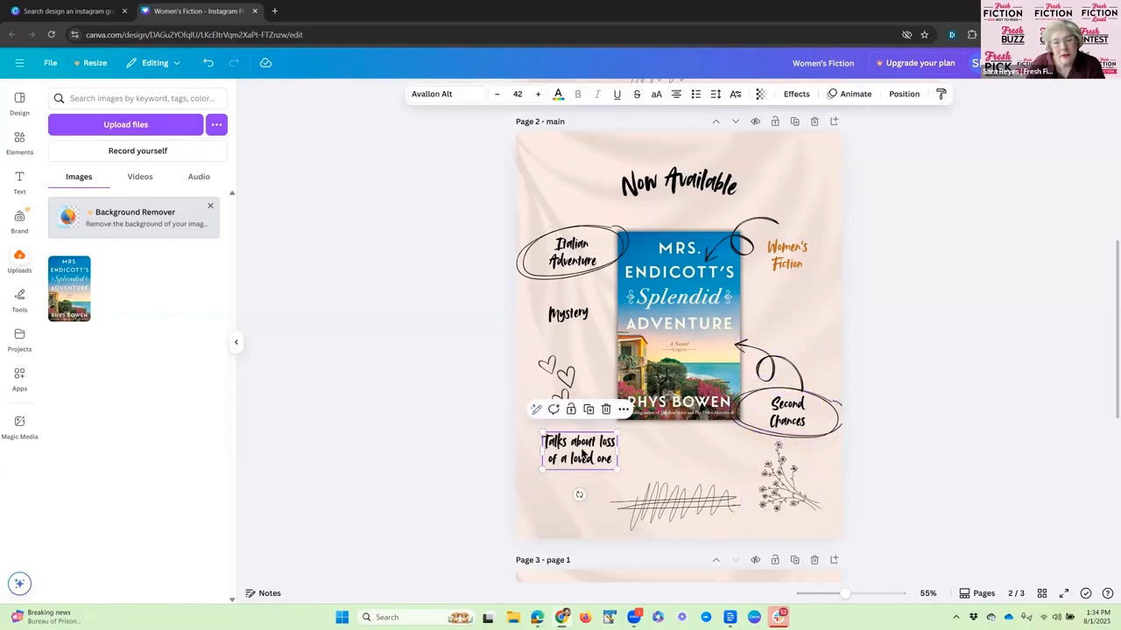
key(Delete)
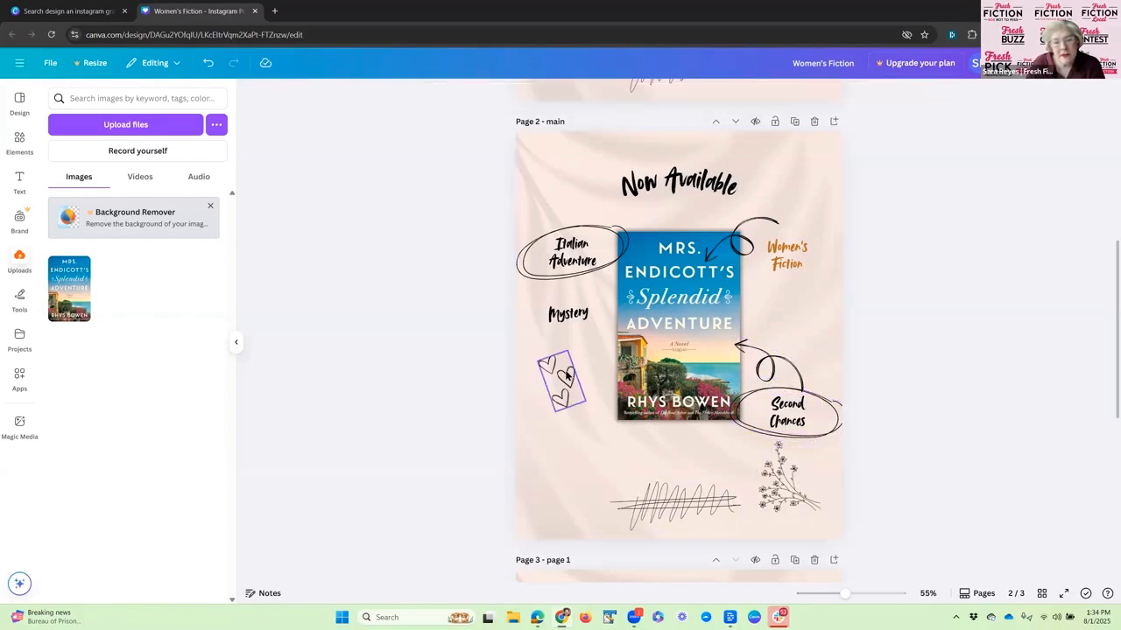
click(566, 374)
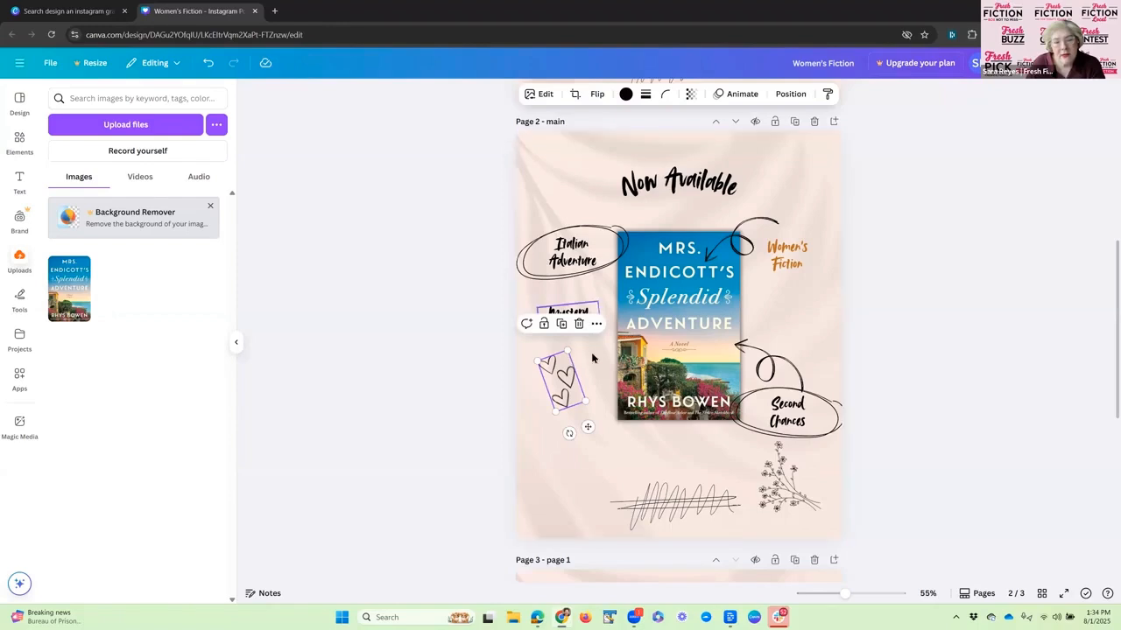
click(582, 315)
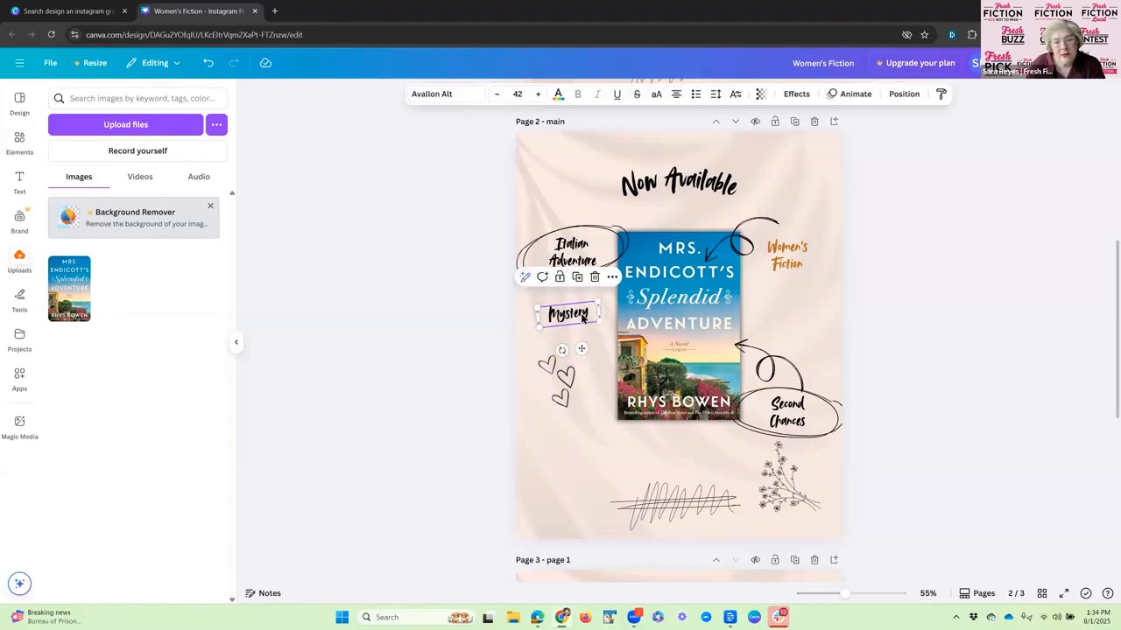
click(594, 279)
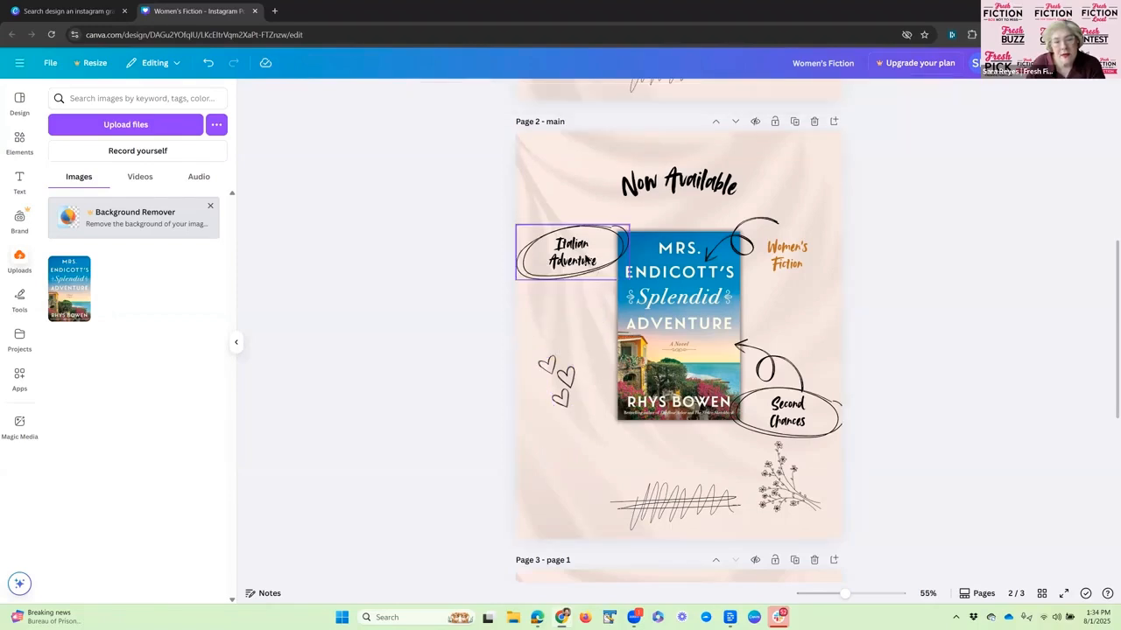
Delete the "Italian Adventure" text and its hand-drawn circle from the new copy of the main page.
click(595, 244)
click(599, 211)
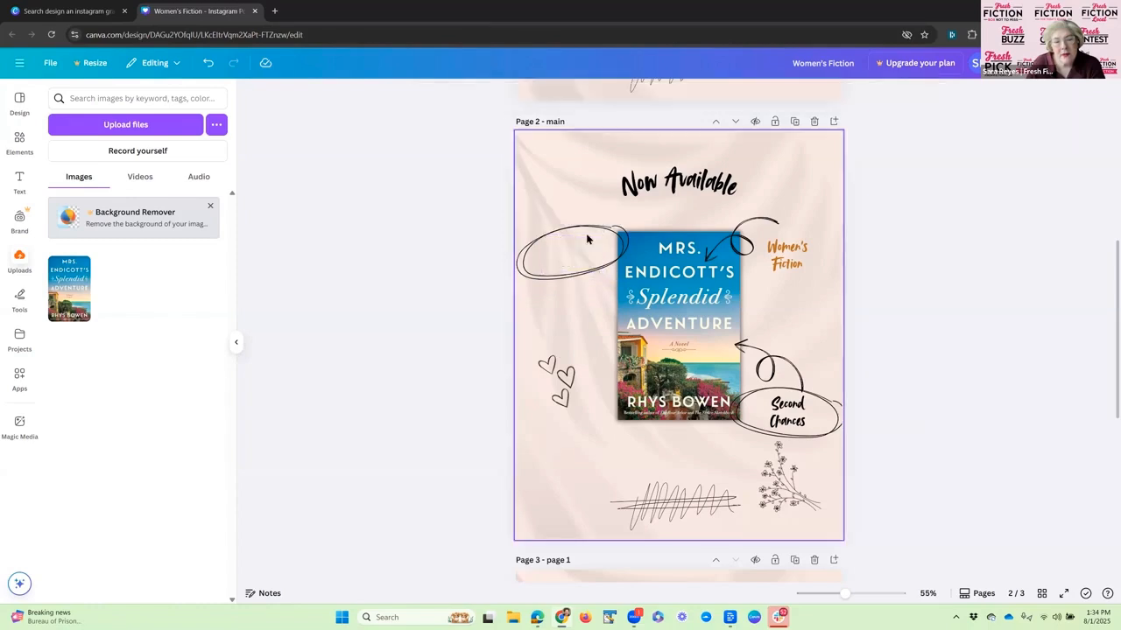
click(586, 228)
click(590, 201)
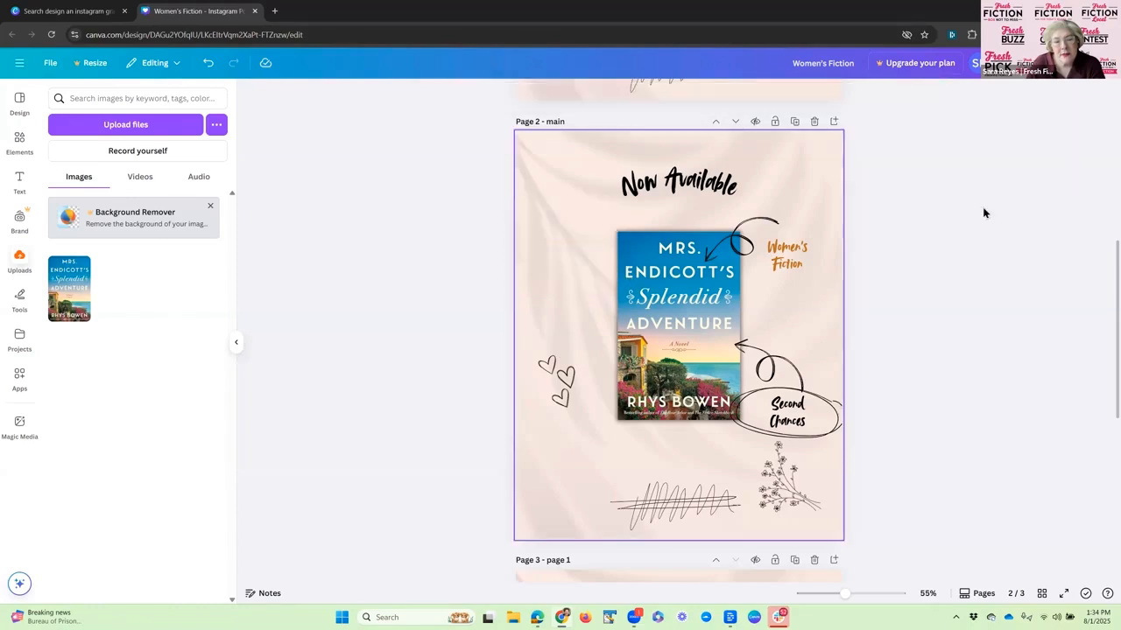
Move the sparse third page titled "page 1" up one place in the page order.
scroll(914, 274, up, 5)
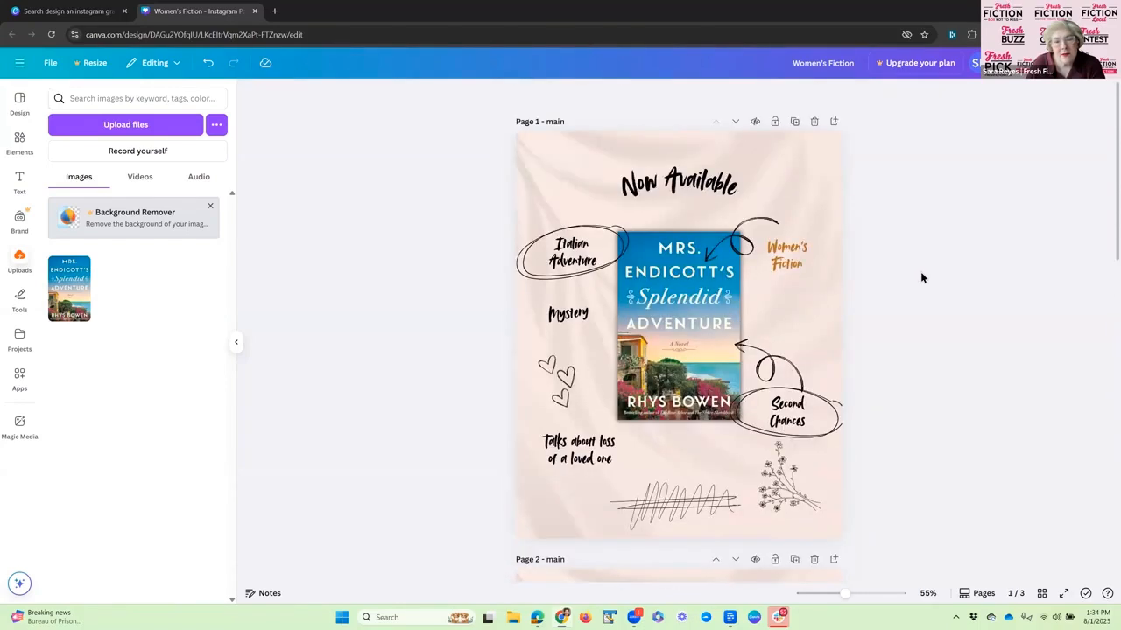
scroll(921, 277, down, 5)
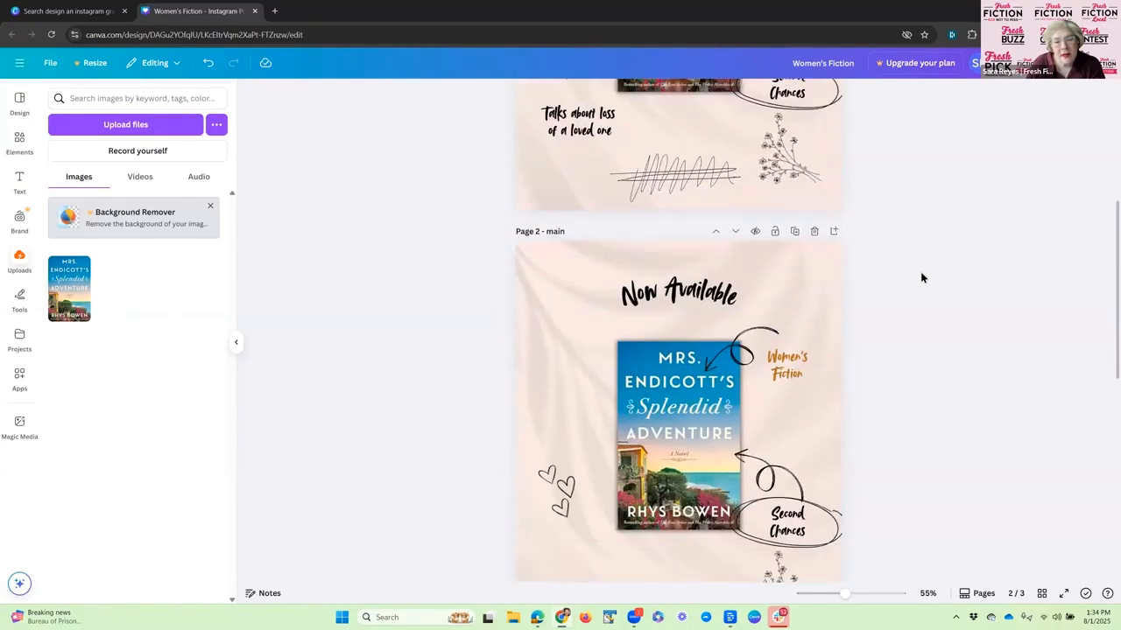
scroll(922, 286, up, 3)
scroll(922, 415, down, 5)
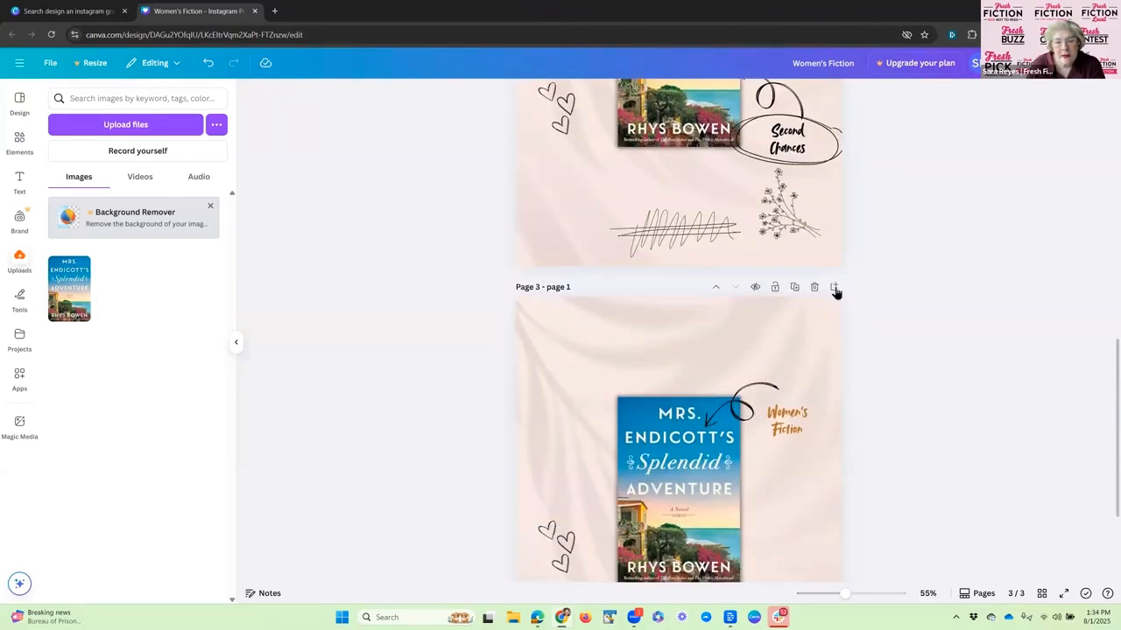
click(715, 292)
scroll(911, 233, up, 5)
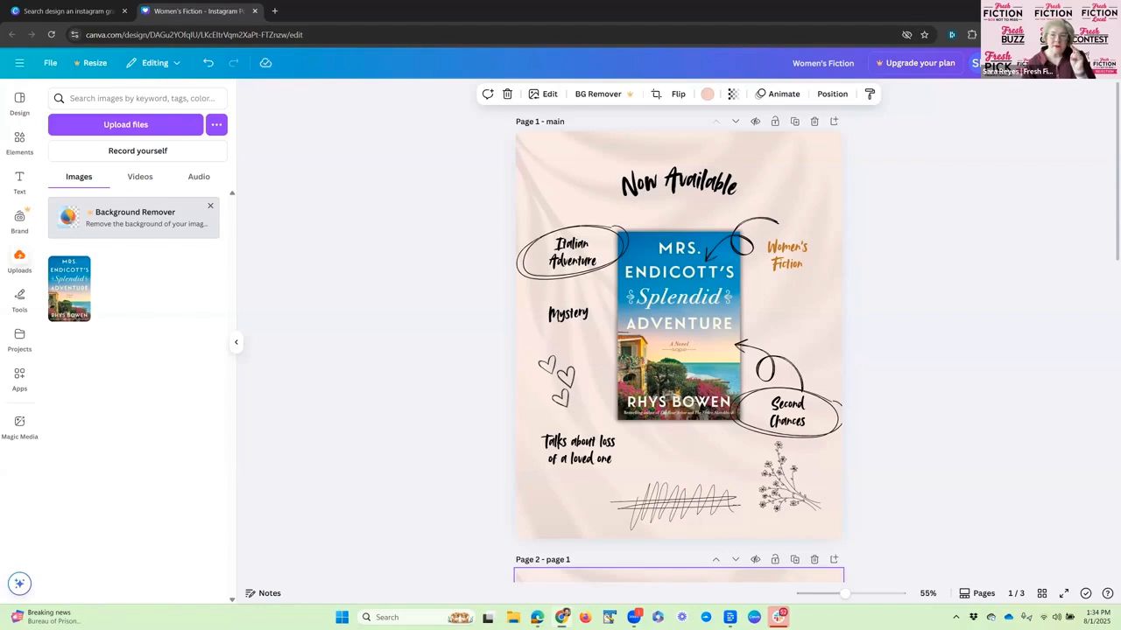
Download pages 1-3 as a GIF, save it in Downloads as "Women's Fiction", and preview the saved file.
click(985, 63)
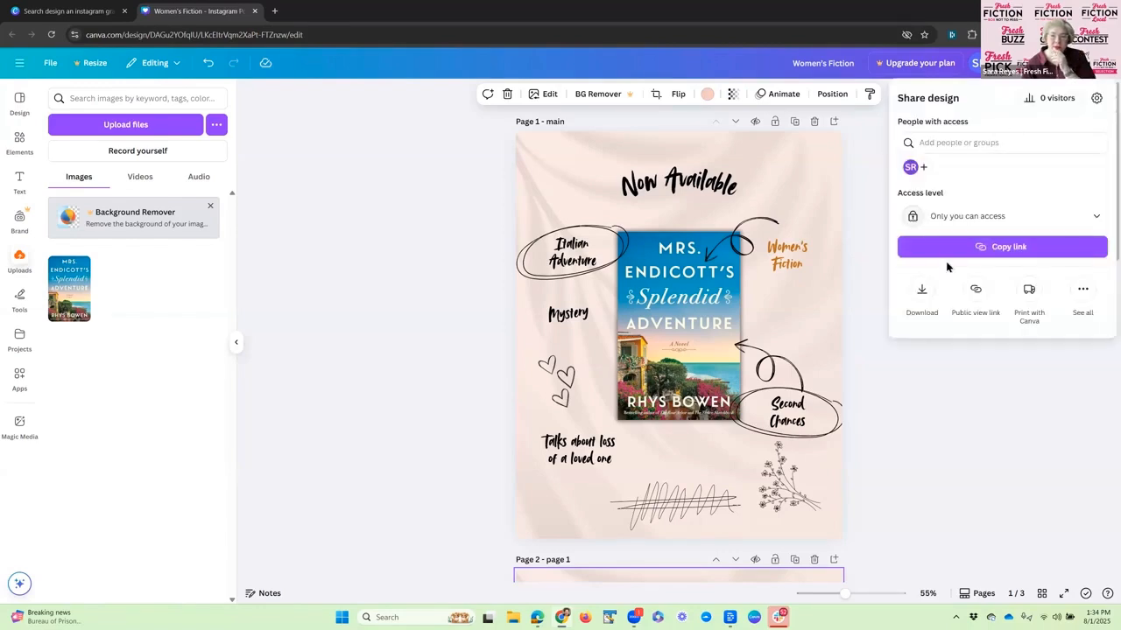
click(921, 294)
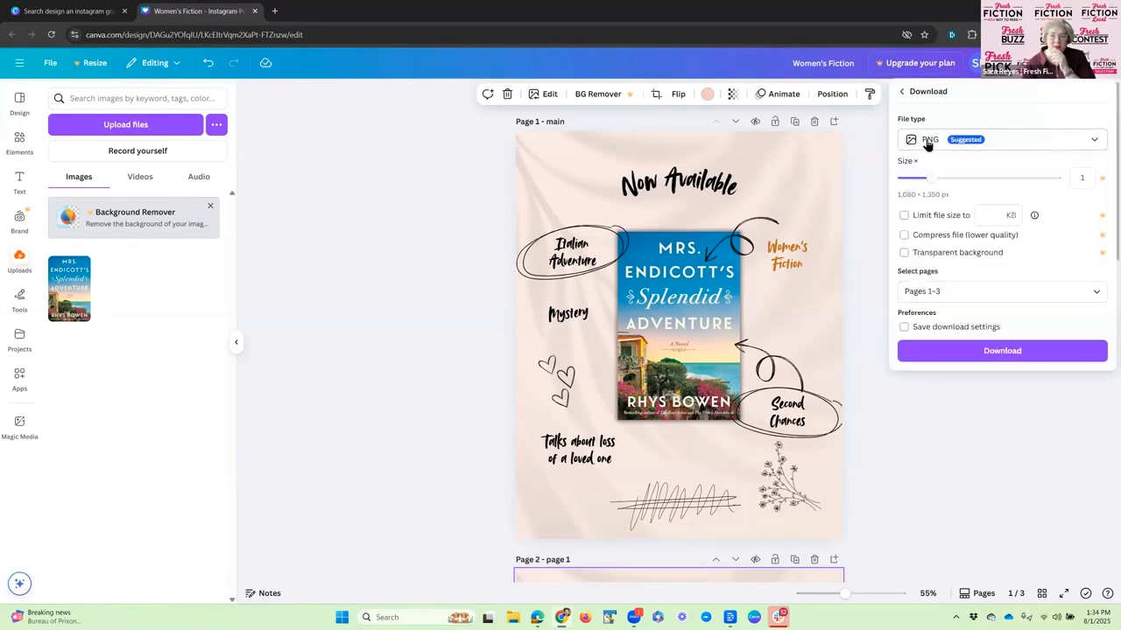
click(928, 141)
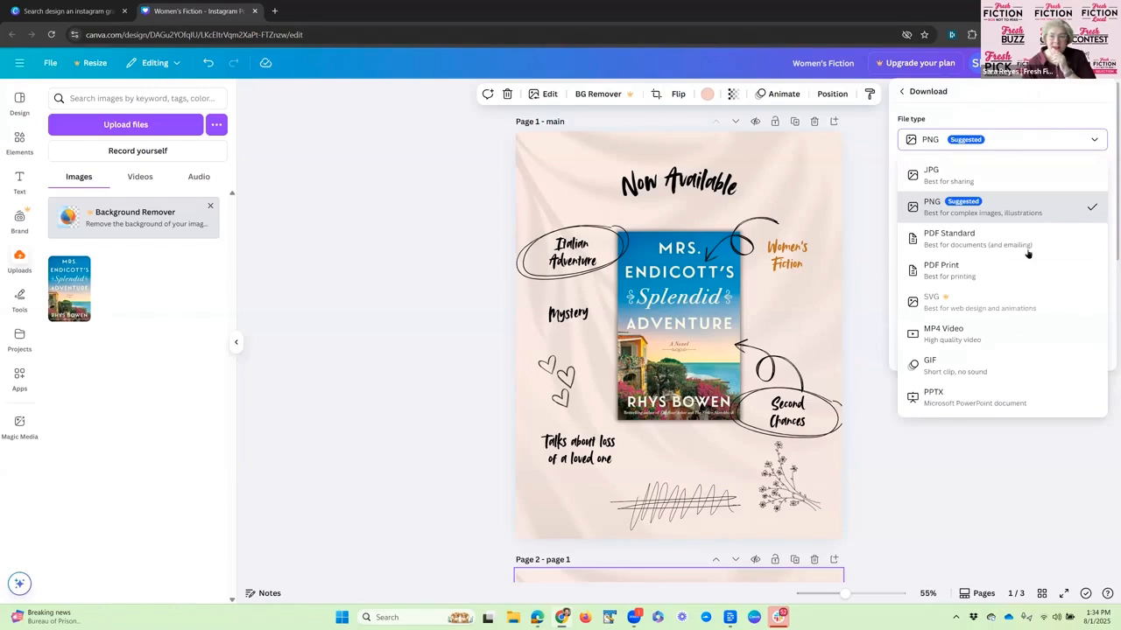
click(955, 374)
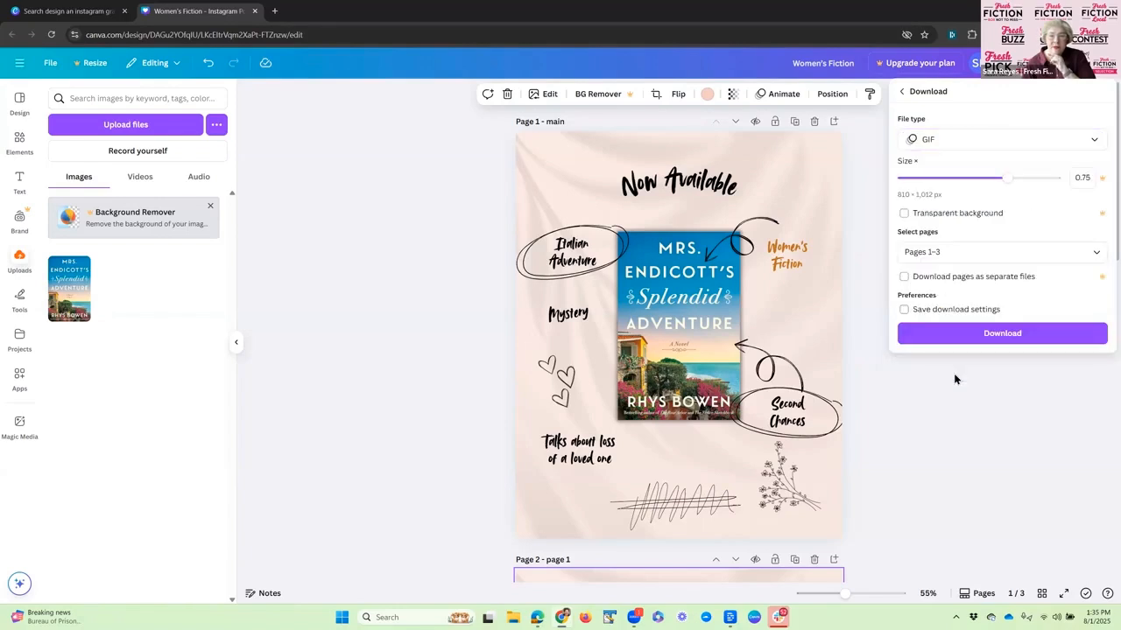
click(999, 336)
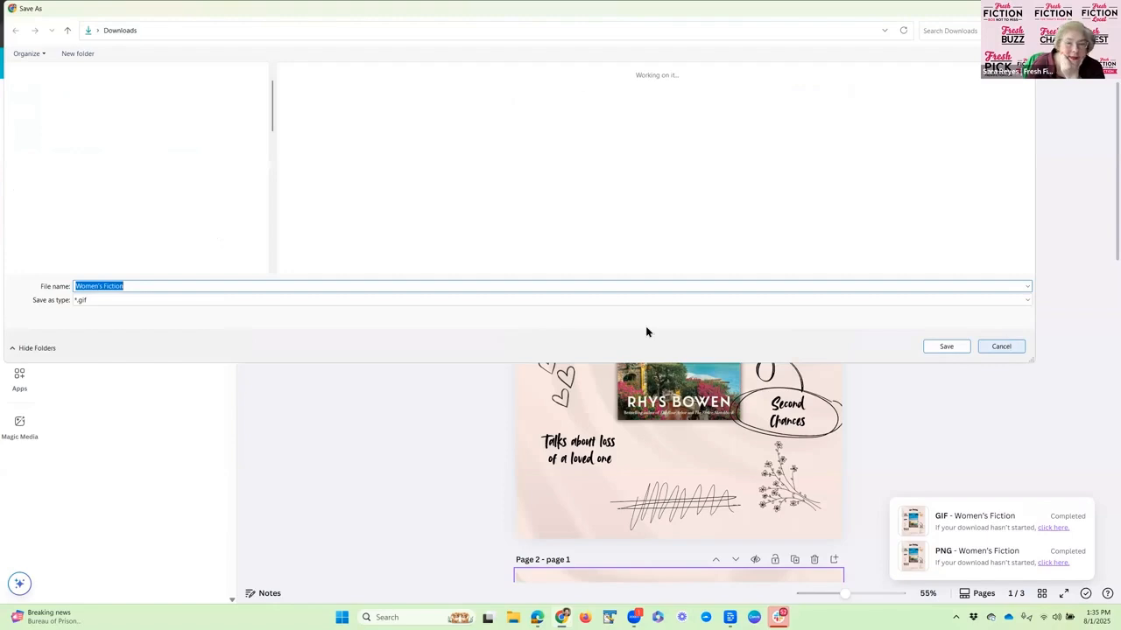
click(946, 347)
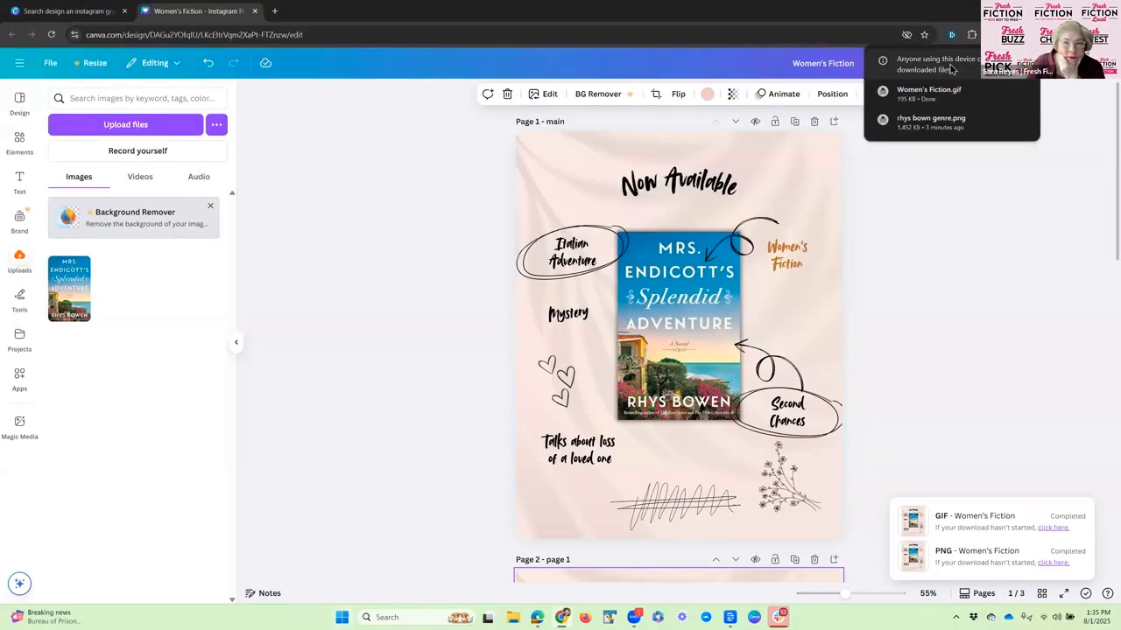
click(915, 99)
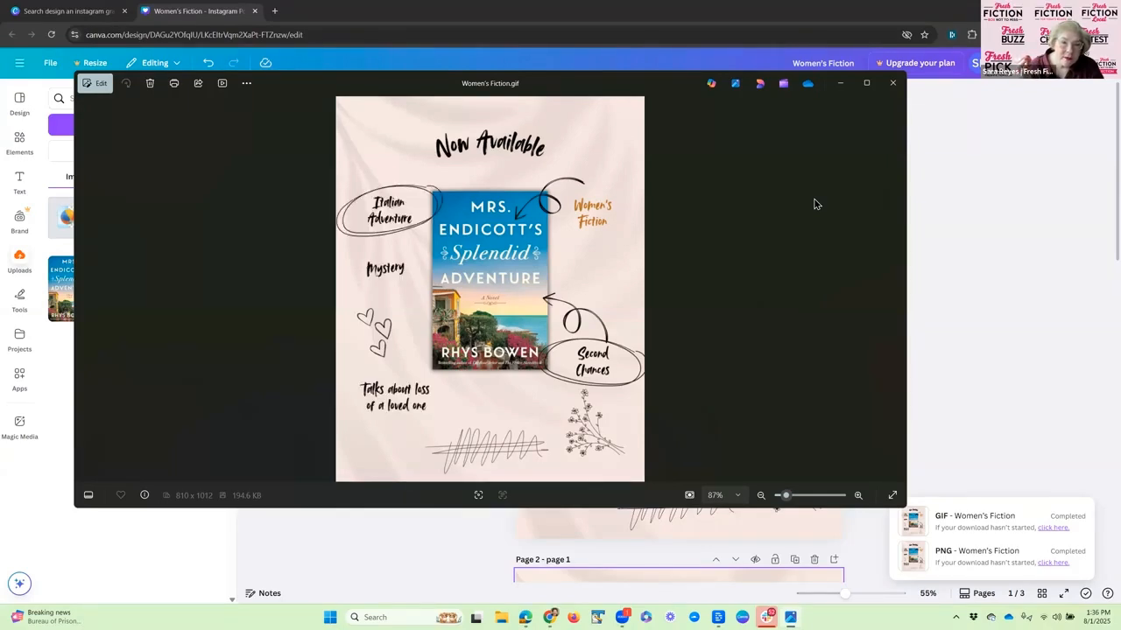
click(893, 82)
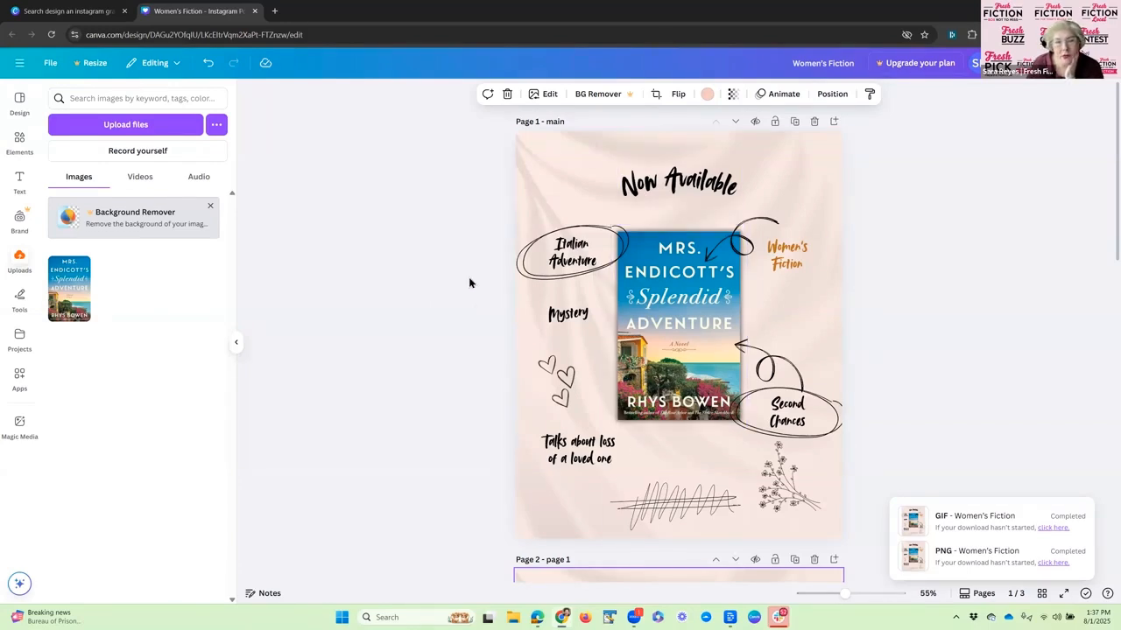
Explore the design's resize options, selecting the Instagram Story size of 1080 × 1920 px without applying it.
click(92, 65)
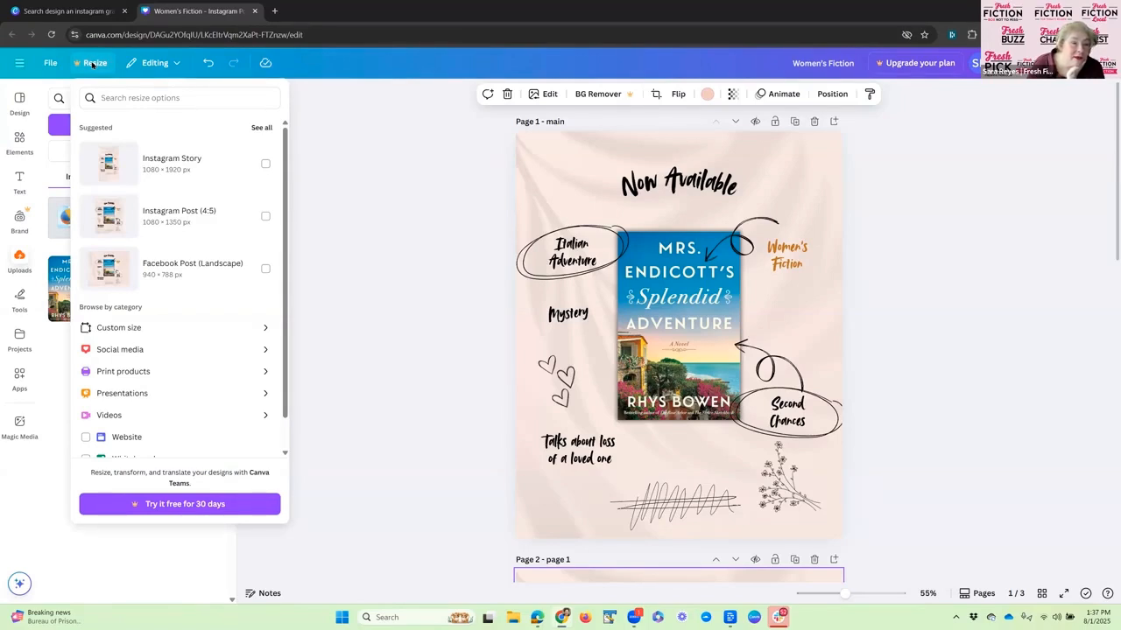
click(265, 166)
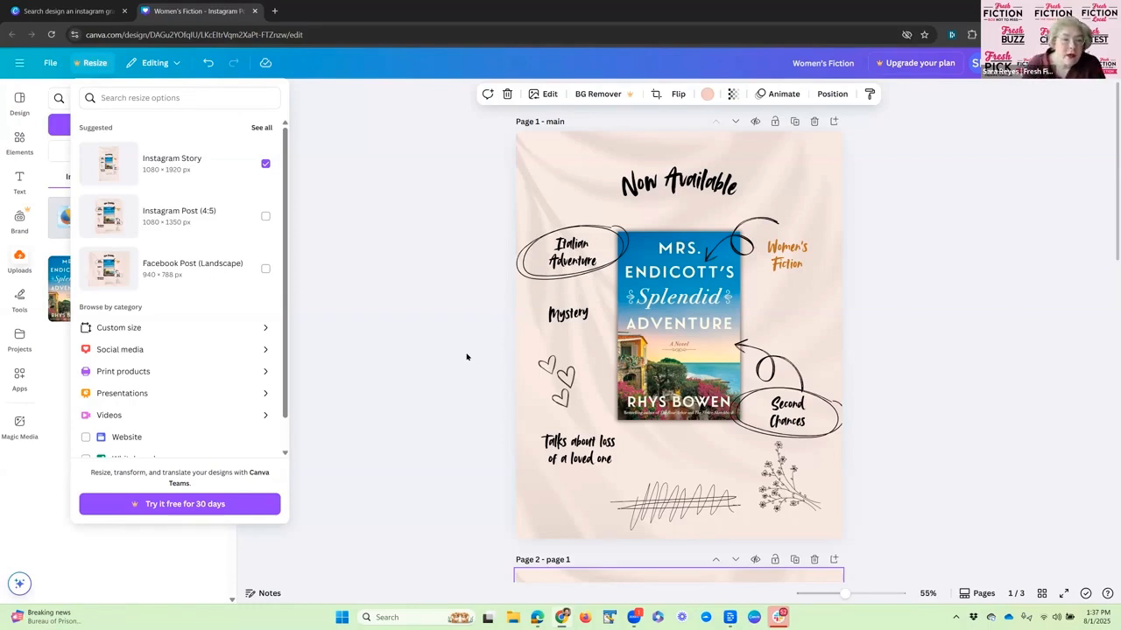
click(450, 260)
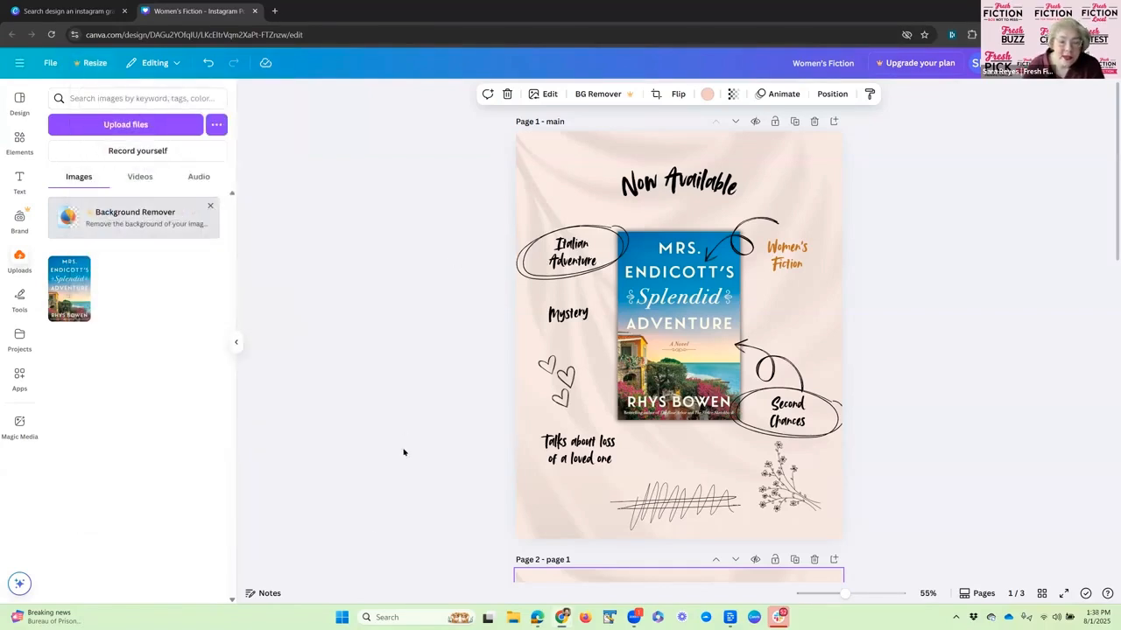
Switch to the Canva desktop app, close all the open design tabs and return to its home page.
click(755, 617)
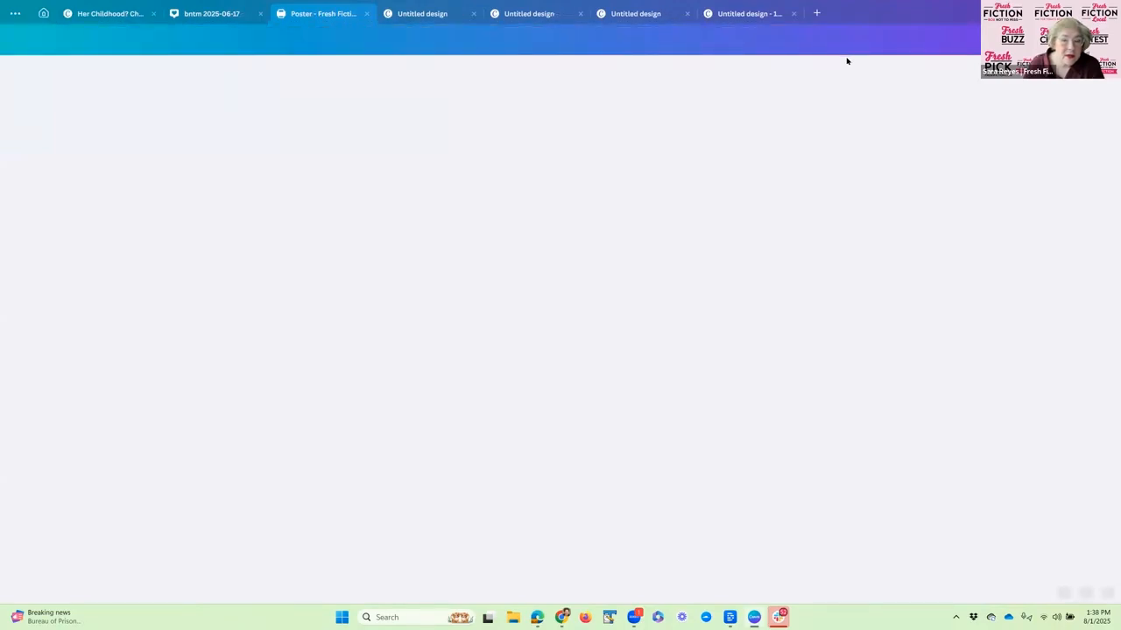
click(474, 14)
click(474, 14)
click(473, 14)
click(473, 14)
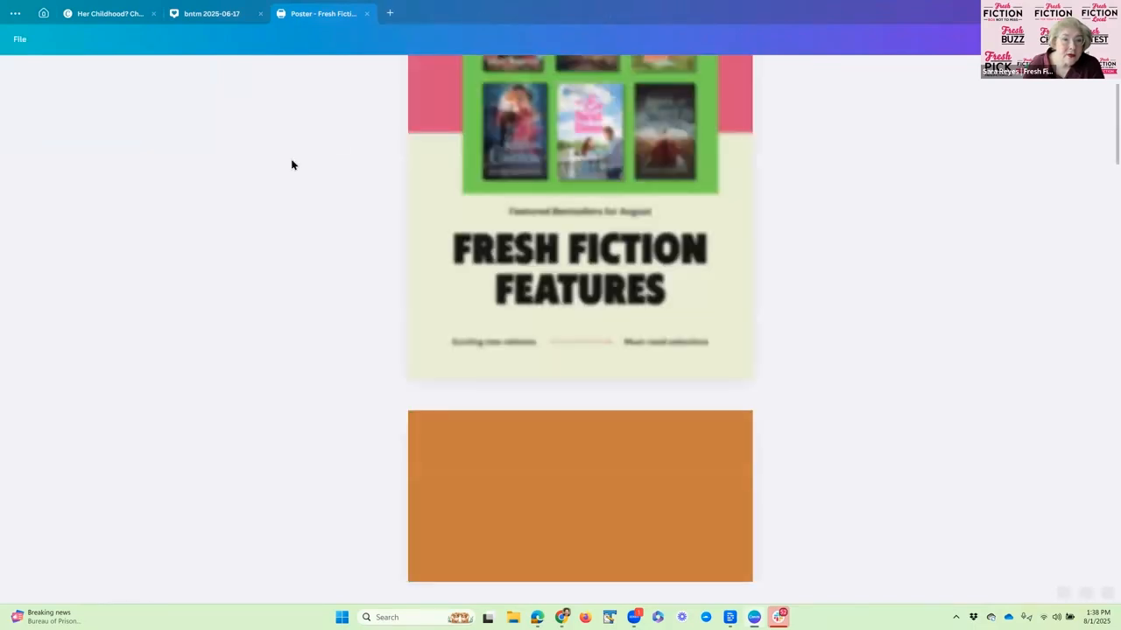
click(260, 14)
click(154, 14)
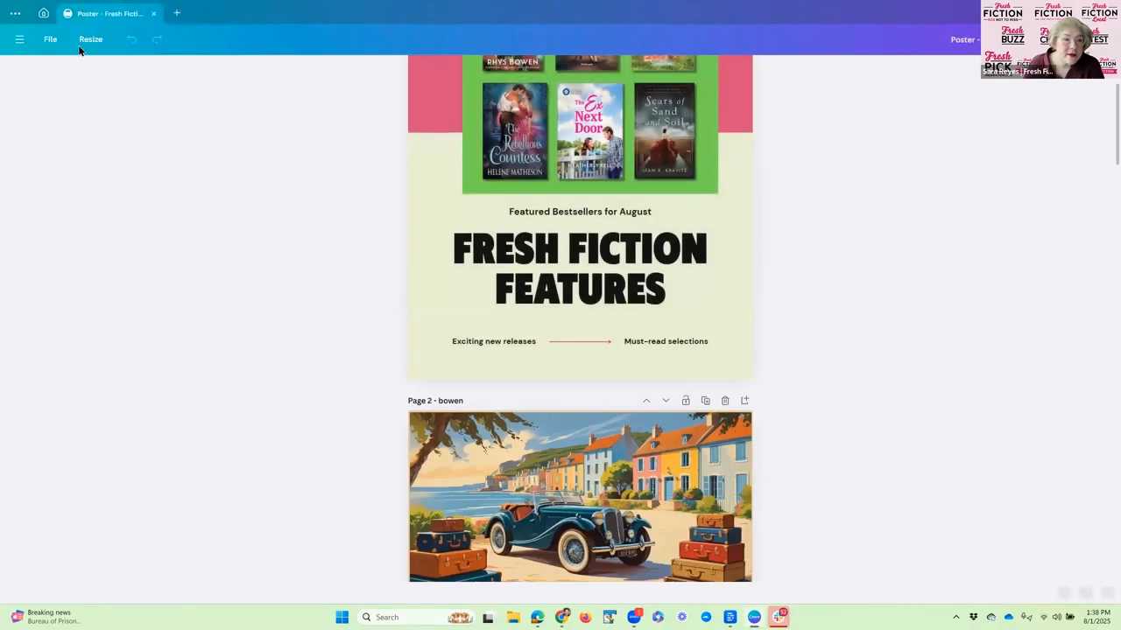
click(35, 13)
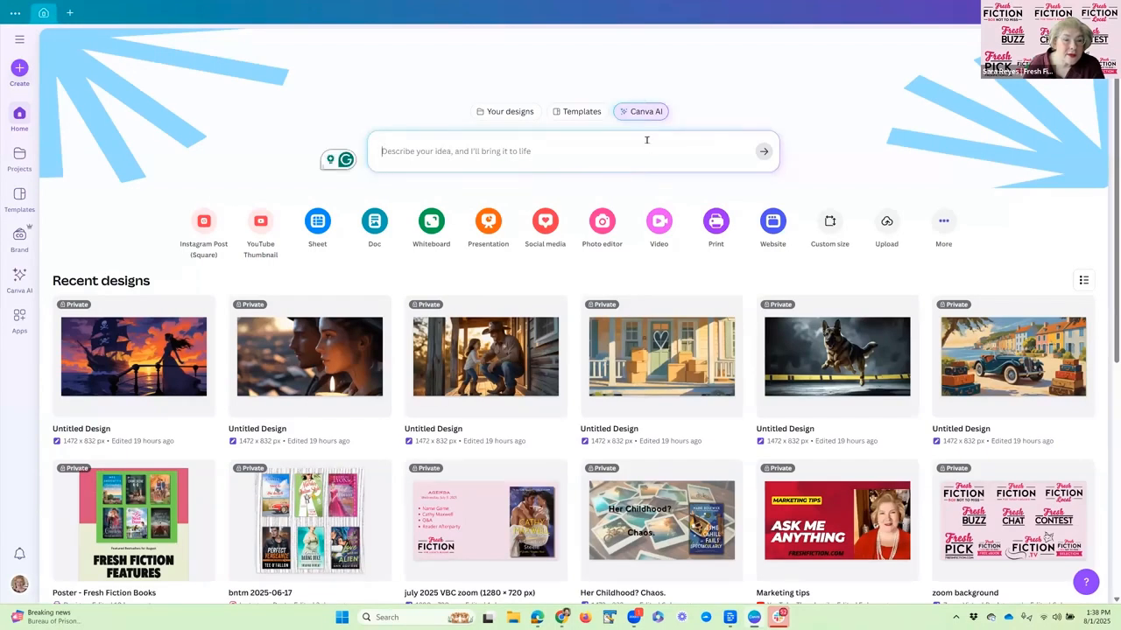
Submit the prompt "create an instagram graphic fwith a book cover and its tropes" to Canva AI.
click(440, 149)
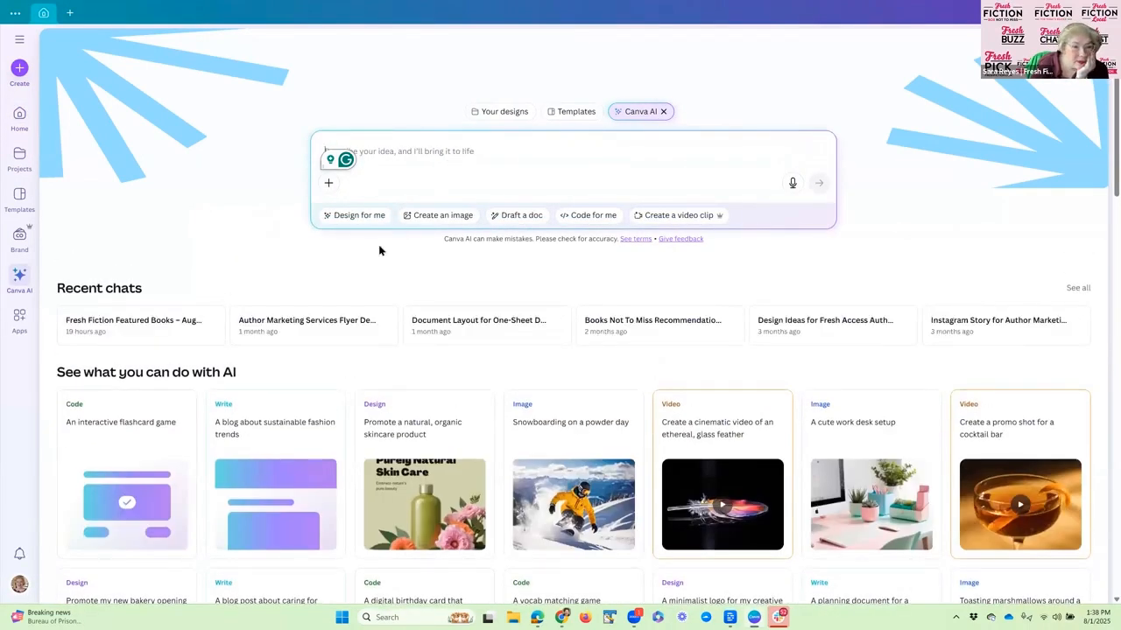
click(401, 151)
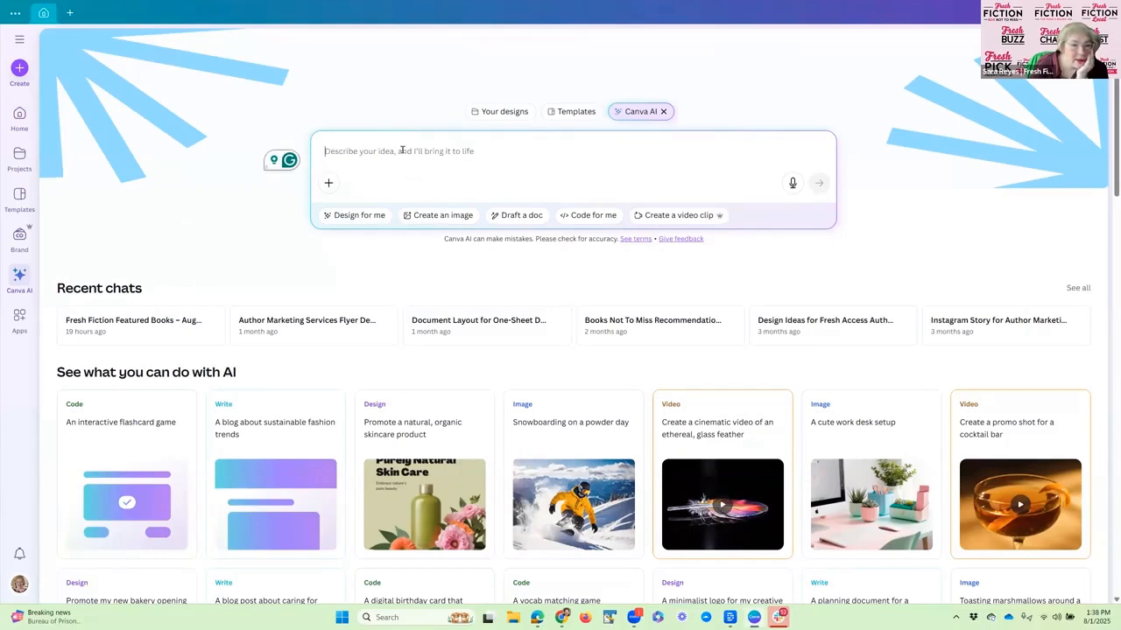
text(creazte)
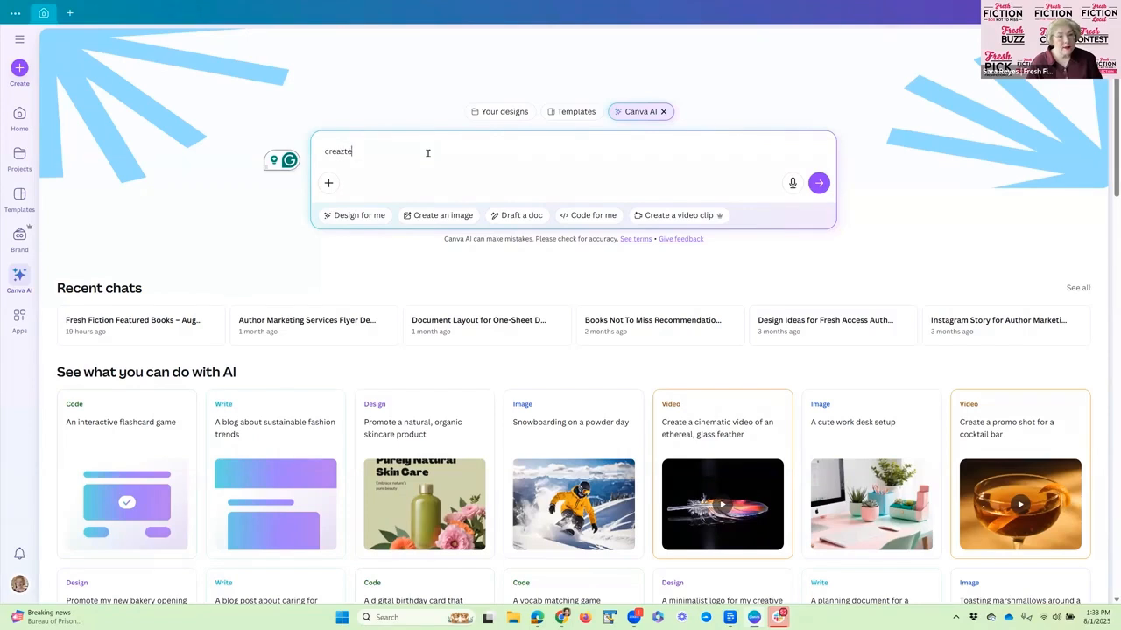
key(BackSpace)
text(e an instr)
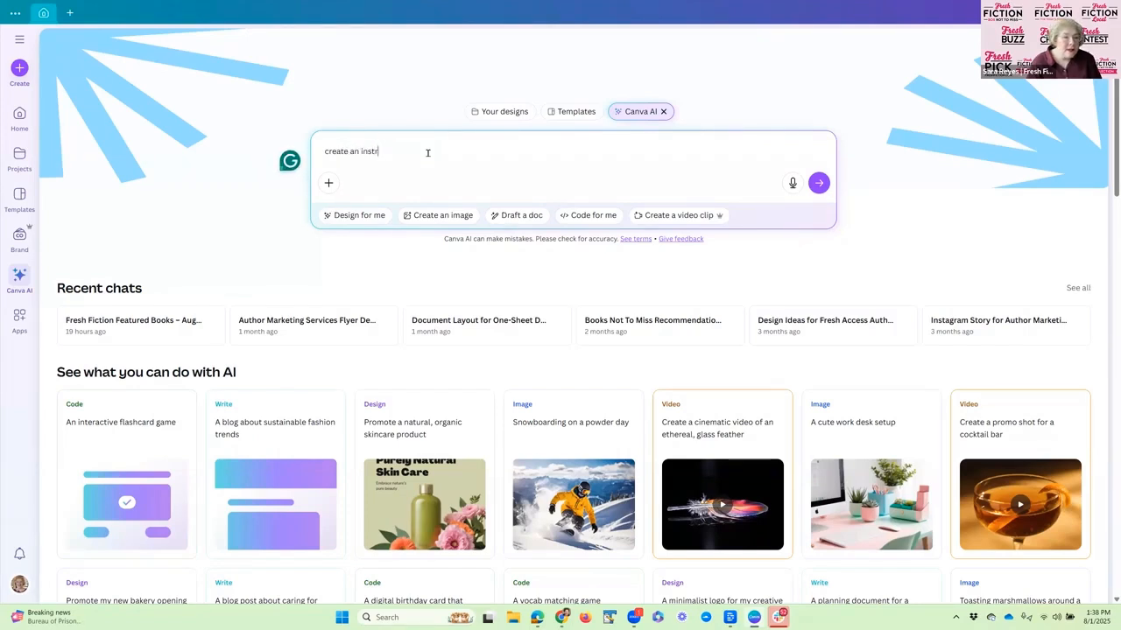
key(BackSpace)
text(agra)
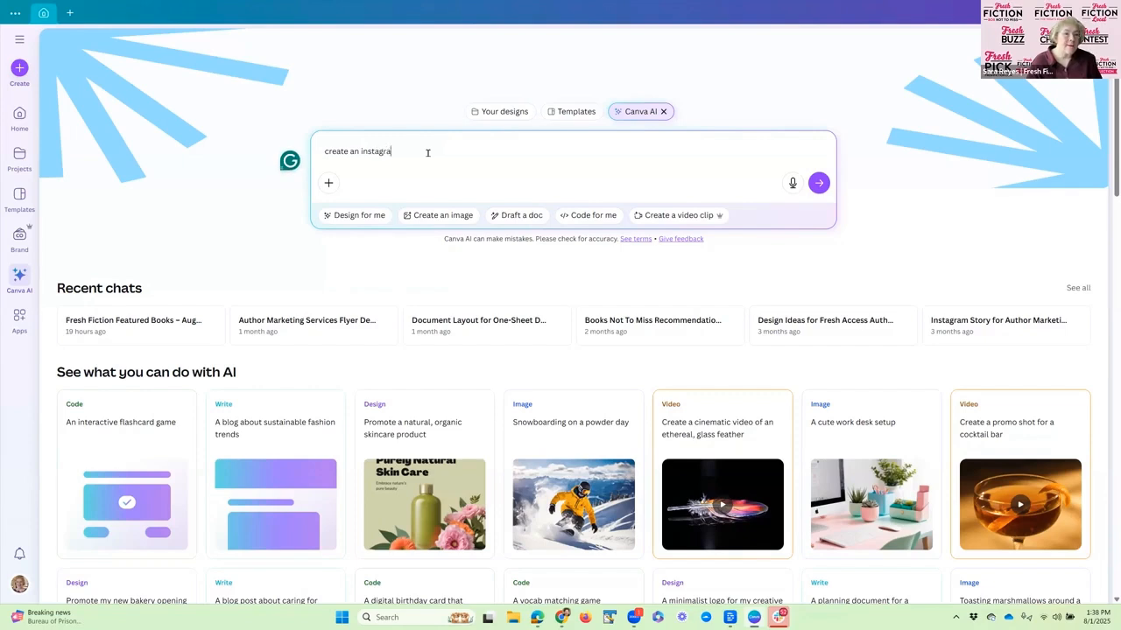
text(m graphic fo)
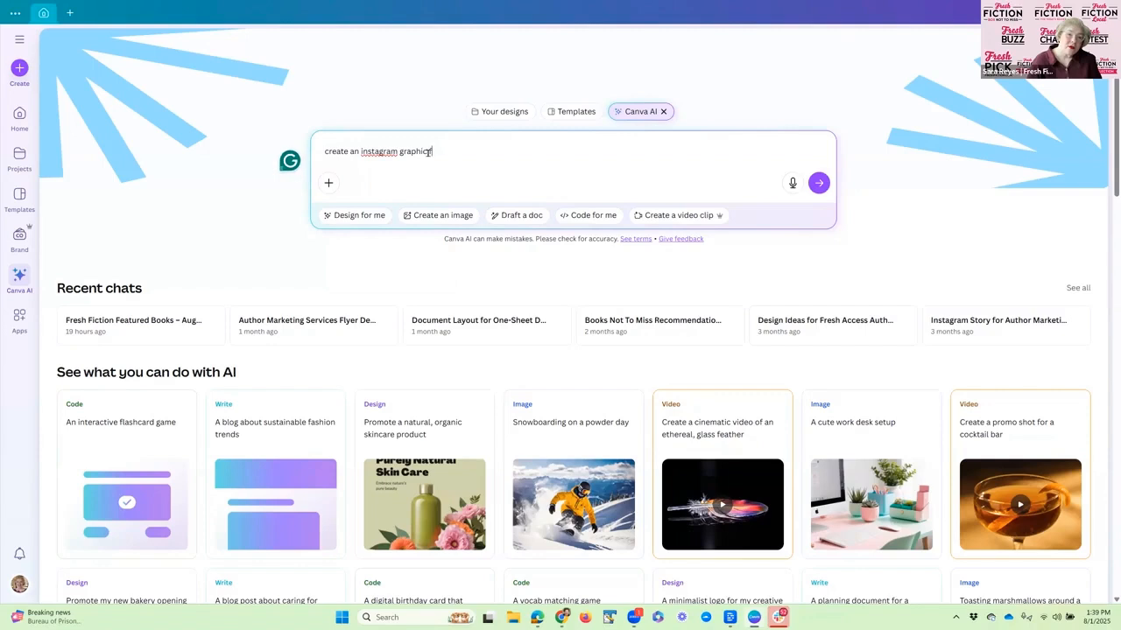
text(r)
text( ab)
key(BackSpace)
key(BackSpace)
key(BackSpace)
key(BackSpace)
key(BackSpace)
key(BackSpace)
text(wi)
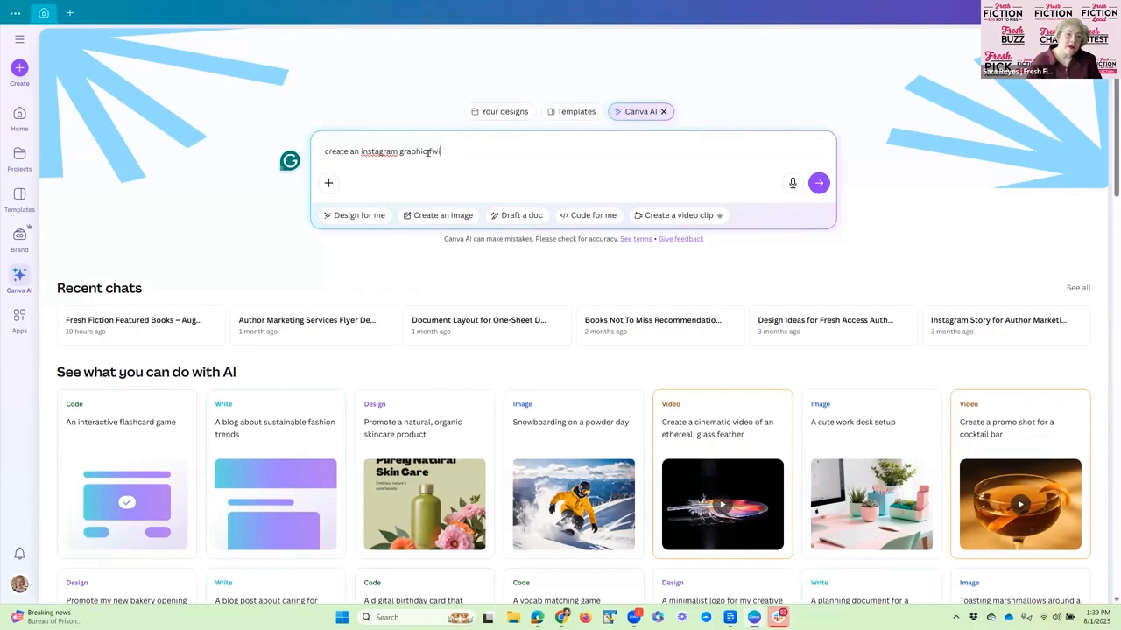
text(th a book cover and it)
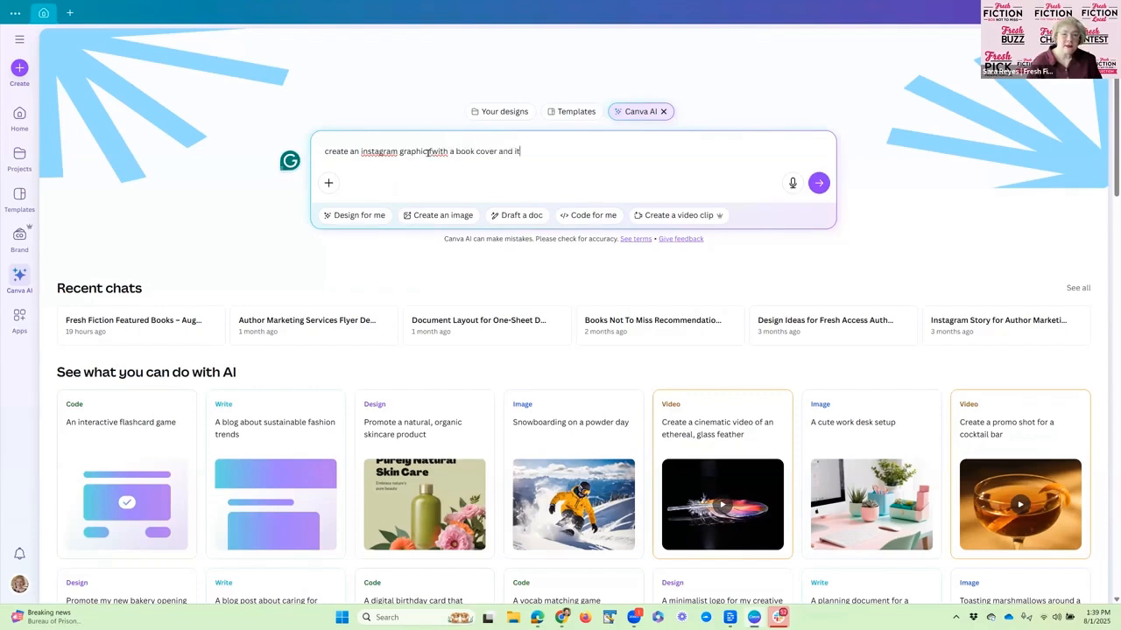
text(s)
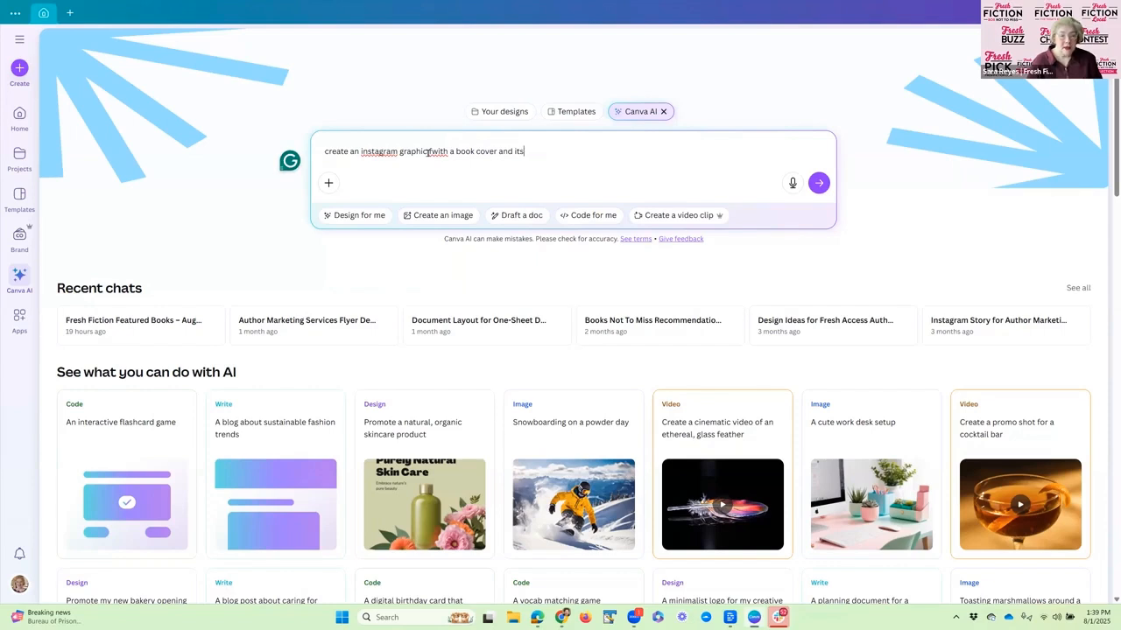
text( logo)
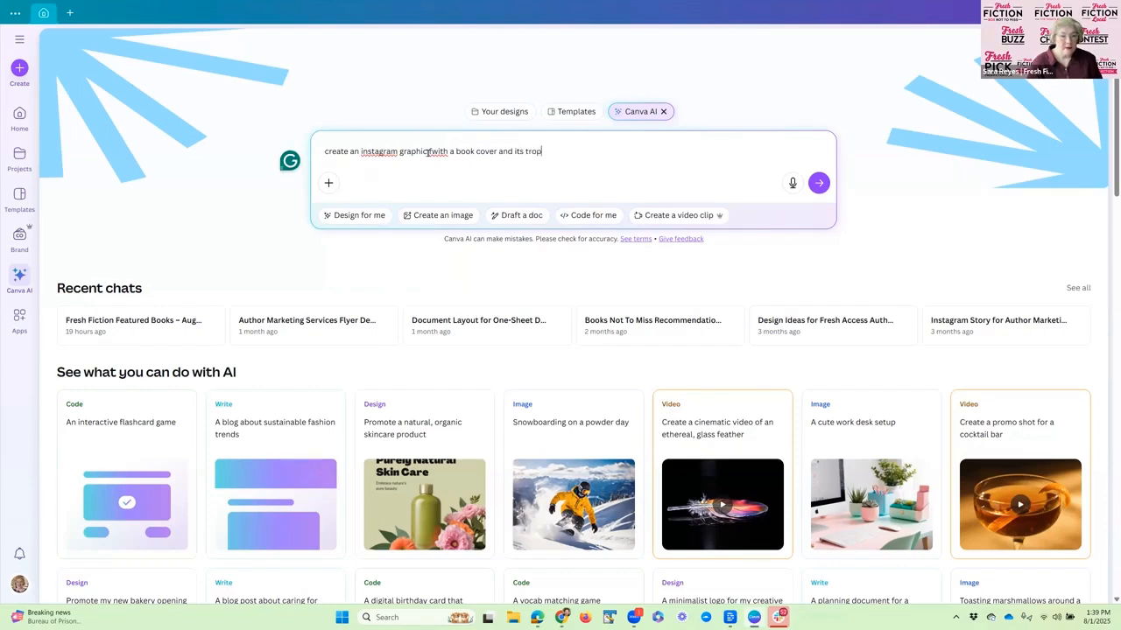
key(Return)
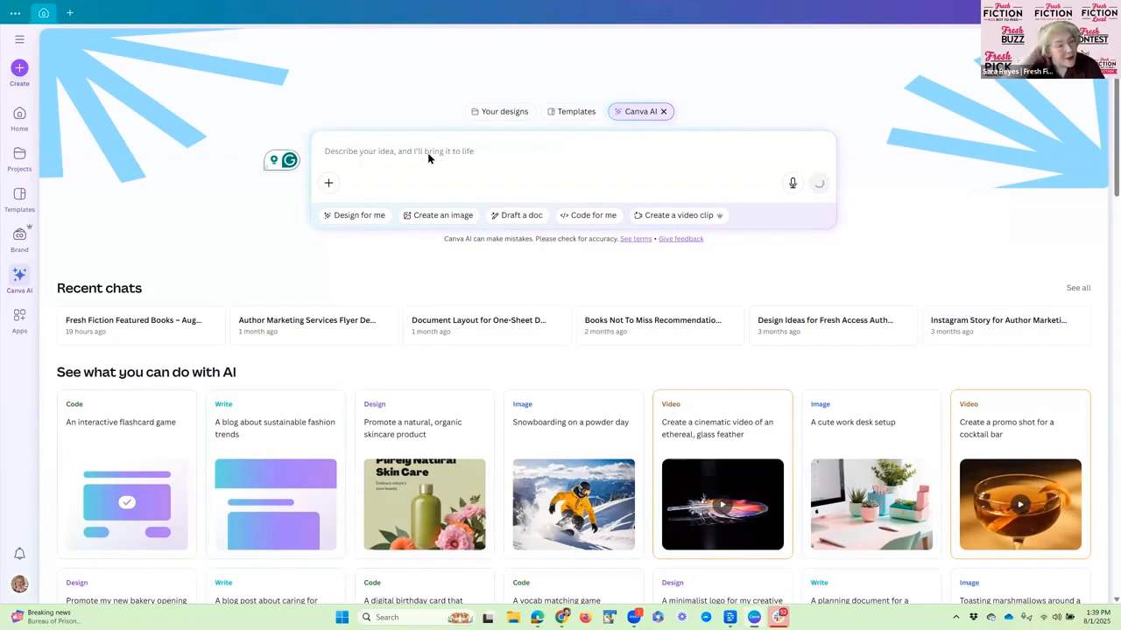
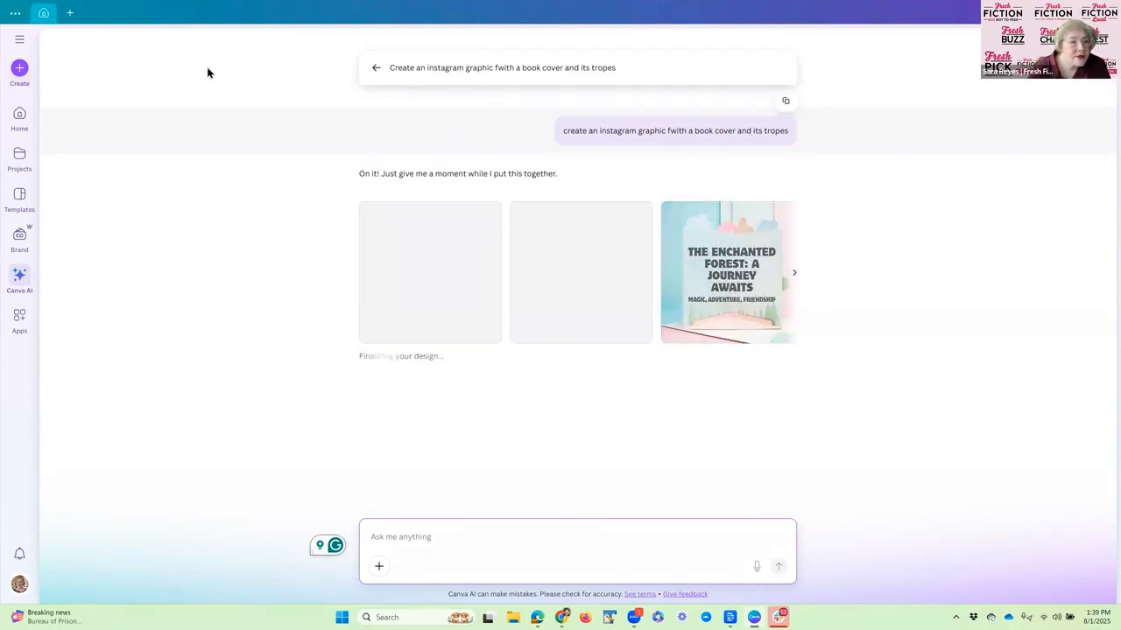
Create a blank Instagram Post (4:5) design from the social media formats.
click(21, 69)
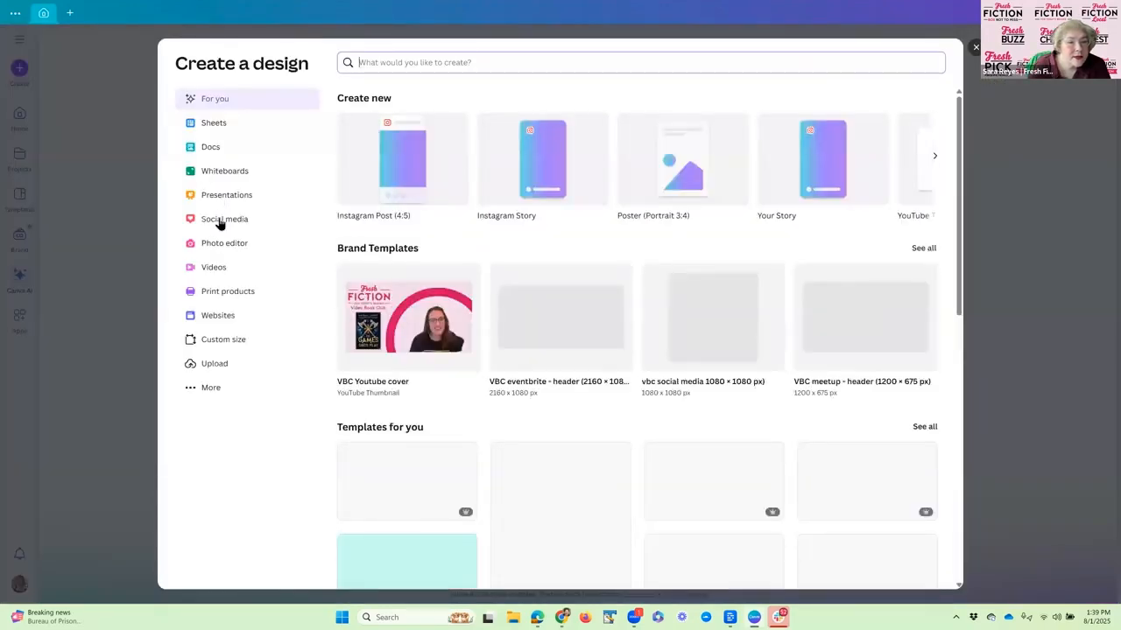
click(220, 224)
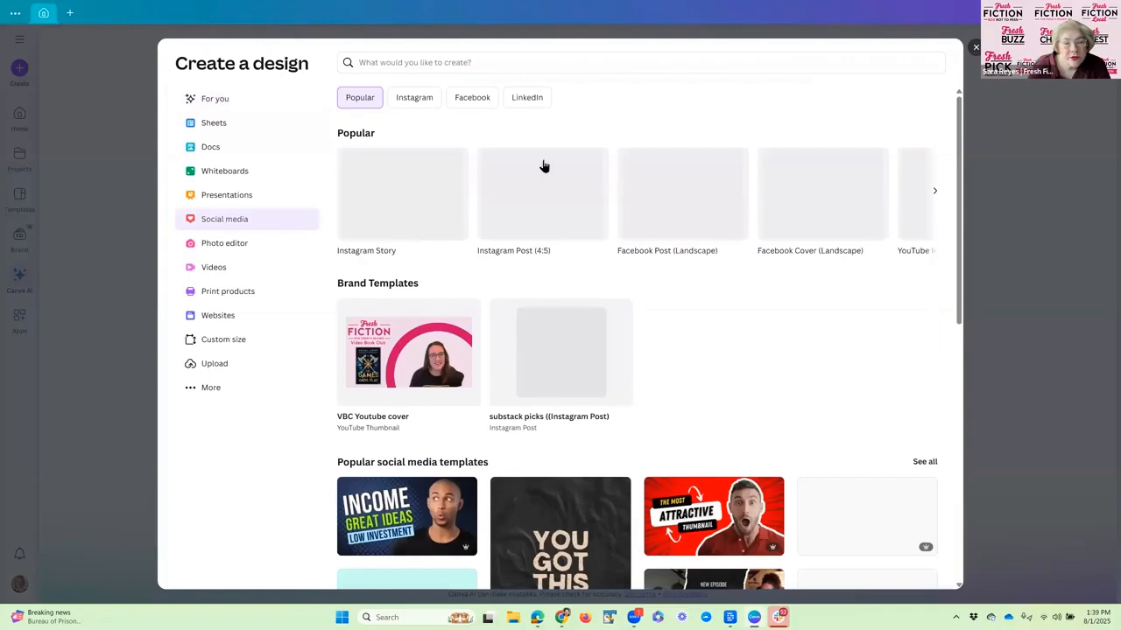
click(541, 198)
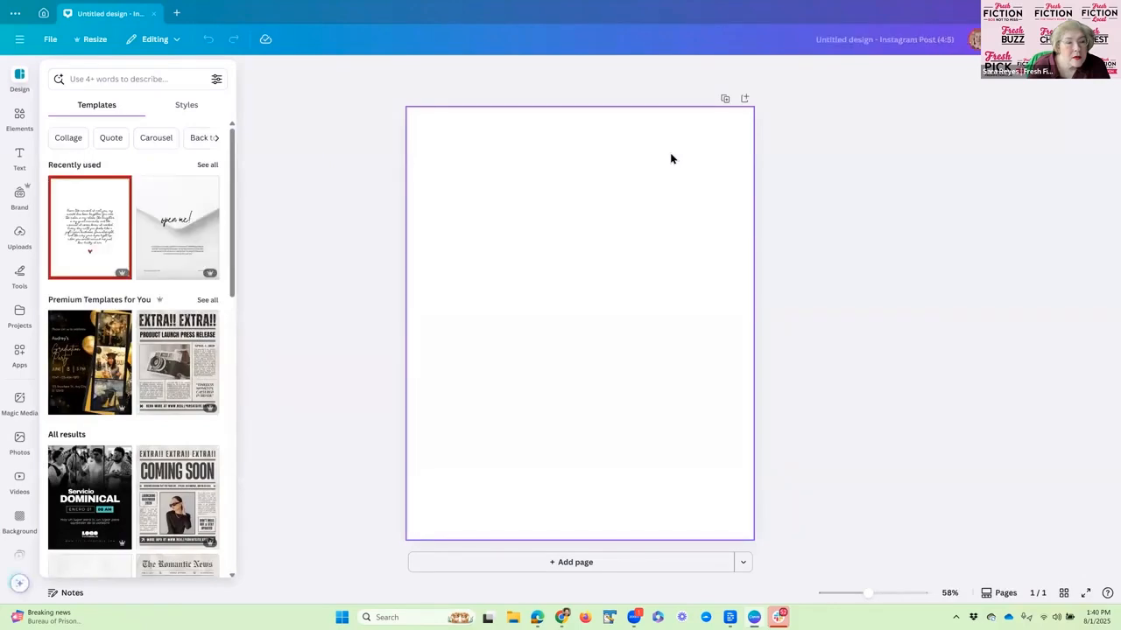
click(336, 213)
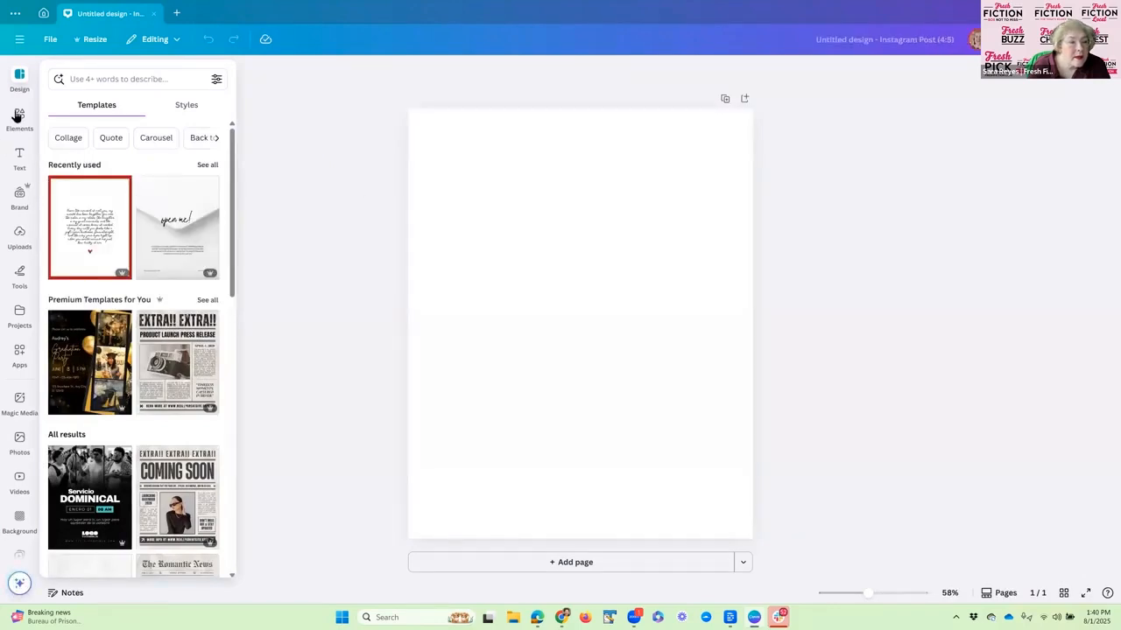
Upload the "Mrs. Endicott's Splendid Adventure" cover image from the Downloads folder.
click(18, 237)
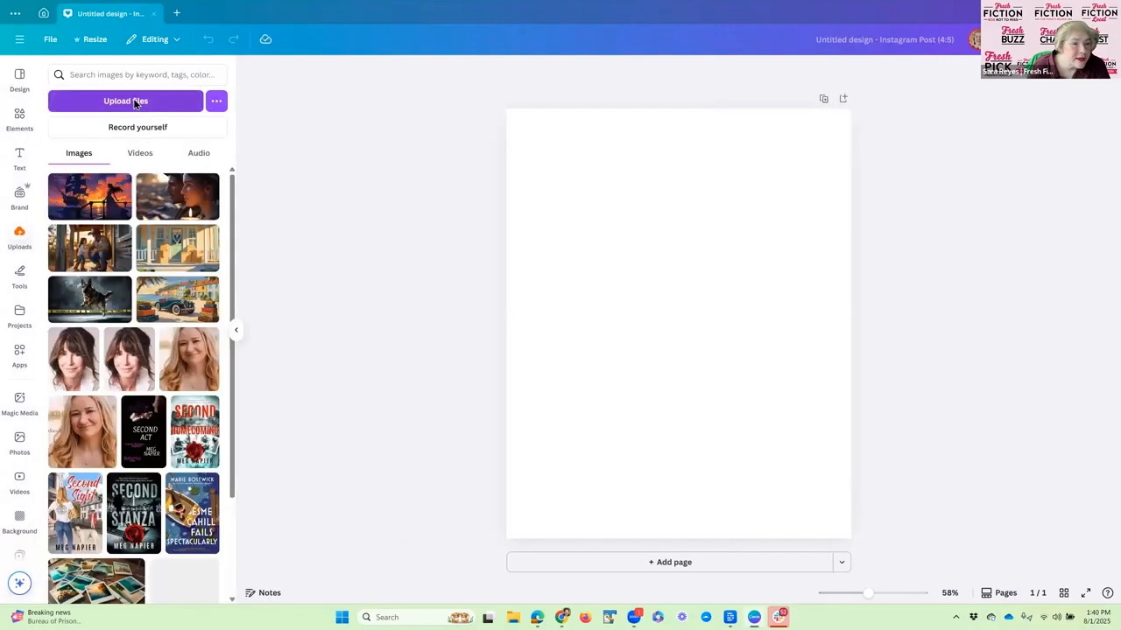
click(134, 103)
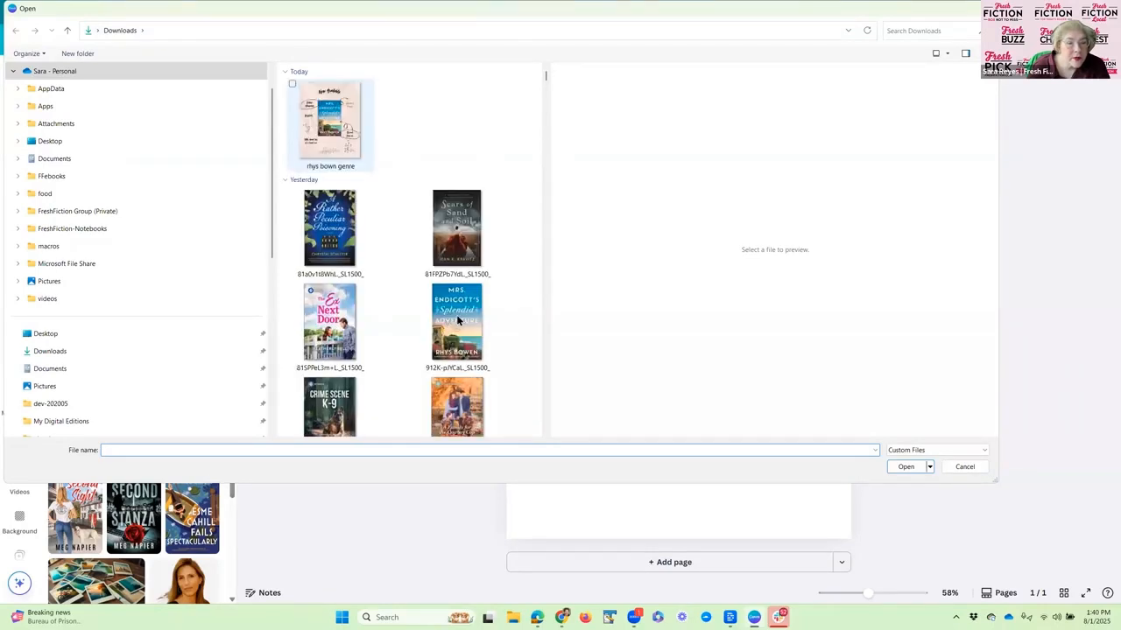
scroll(399, 197, down, 2)
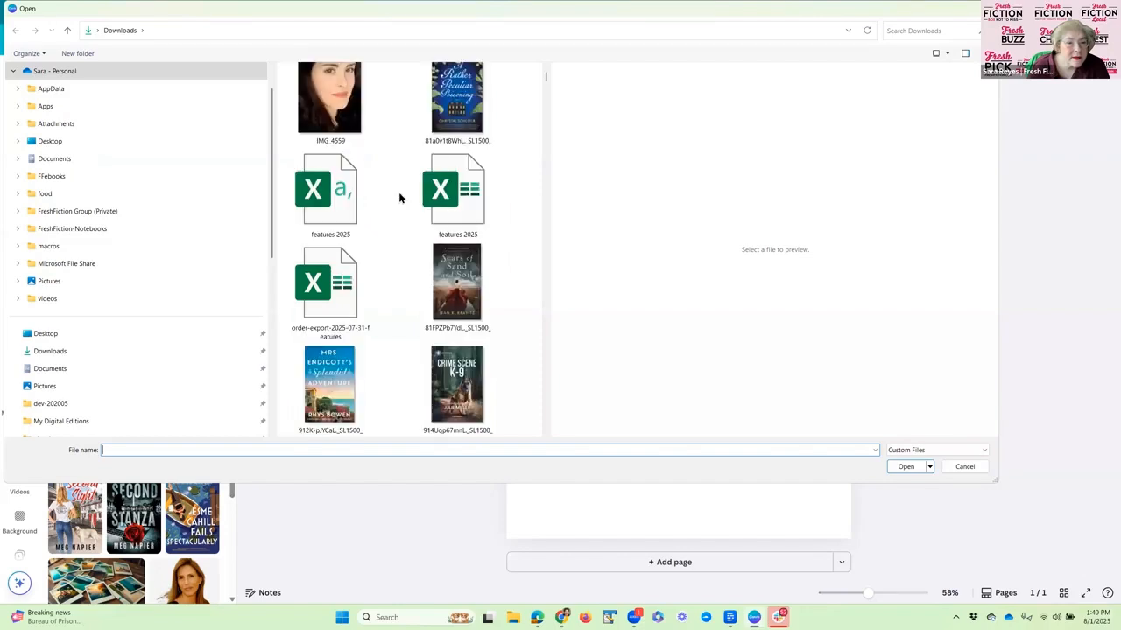
scroll(394, 199, down, 2)
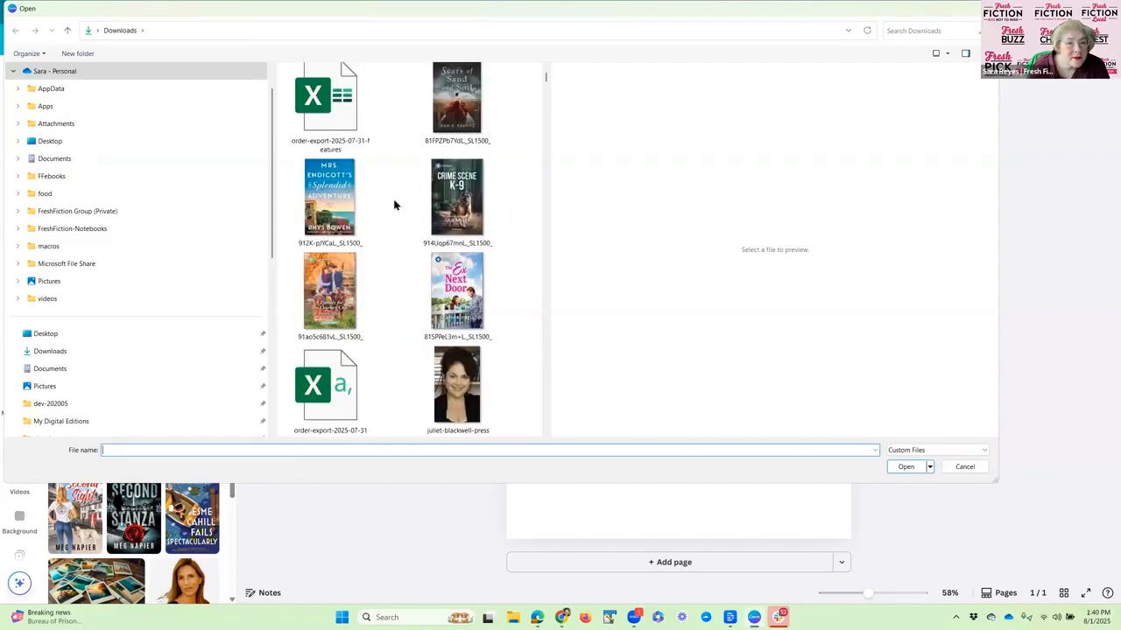
click(329, 197)
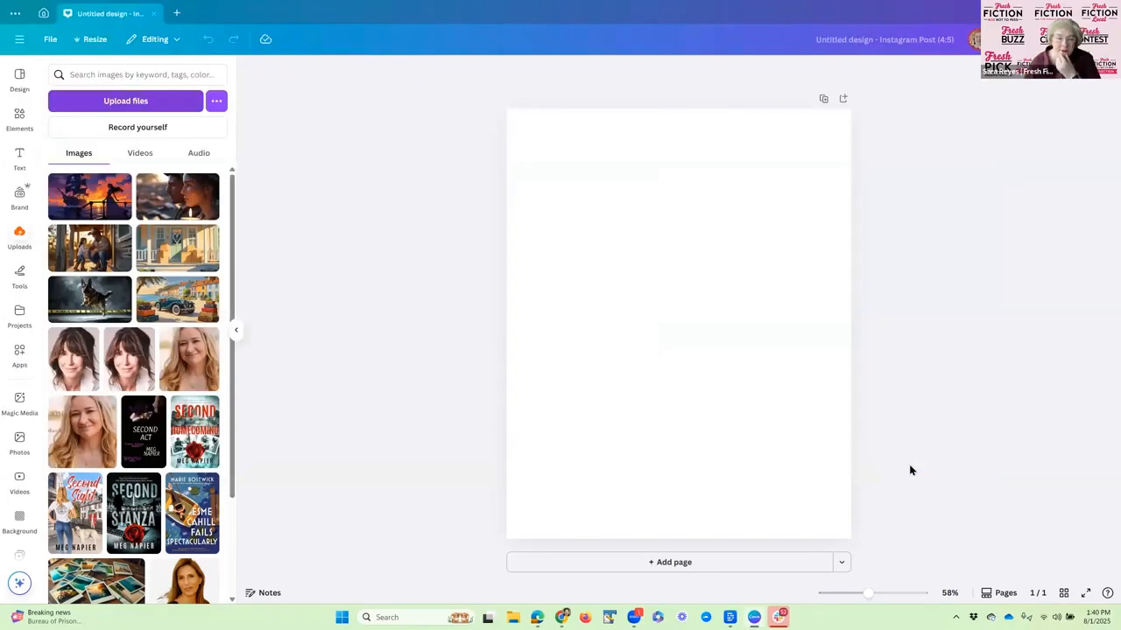
click(906, 467)
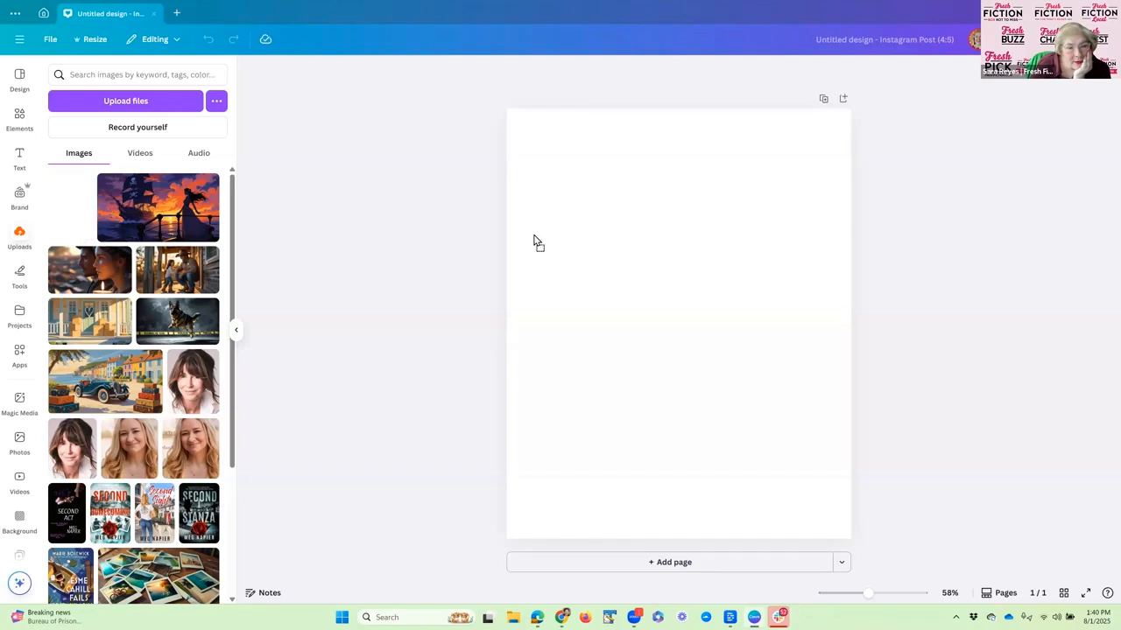
Place the uploaded book cover on the blank page so that it fills the whole page, keeping its default crop.
drag(529, 240, 529, 240)
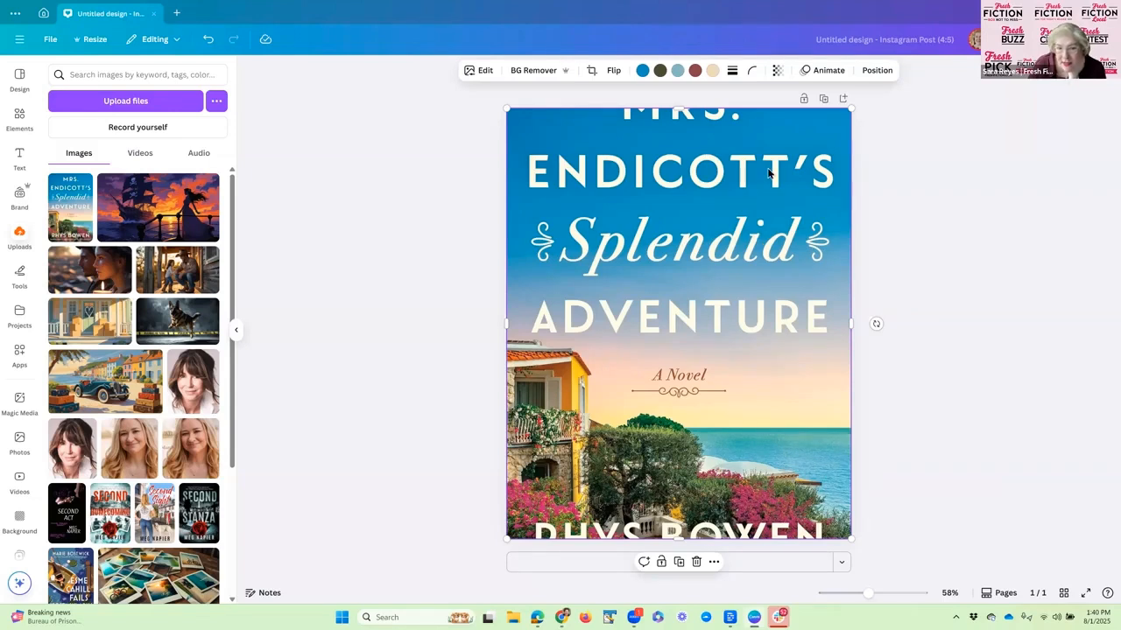
double_click(694, 273)
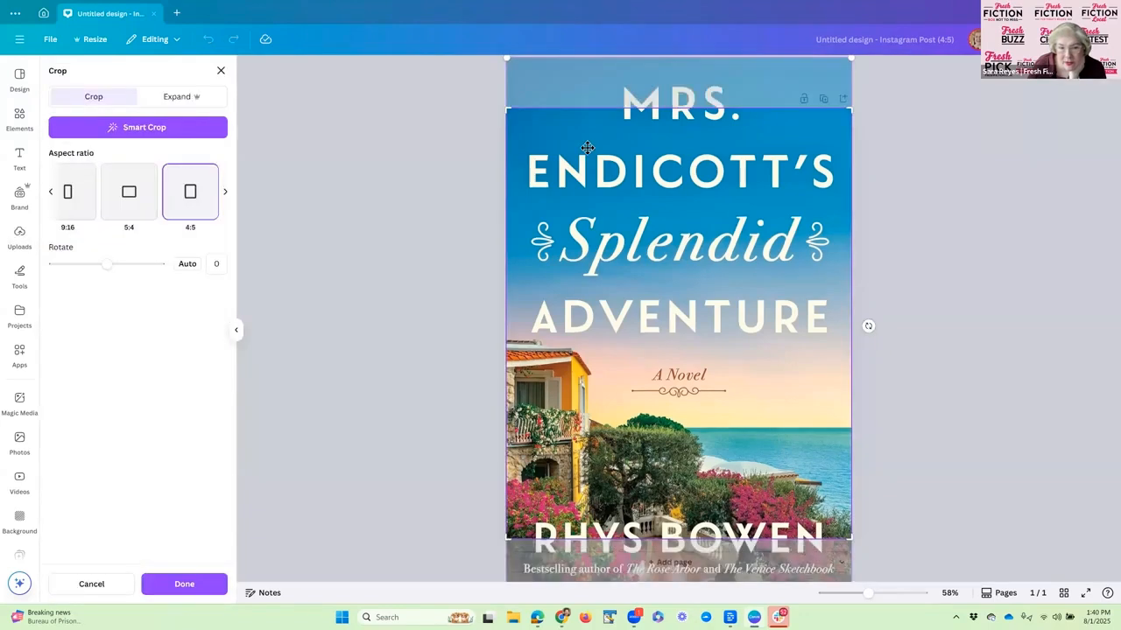
click(410, 192)
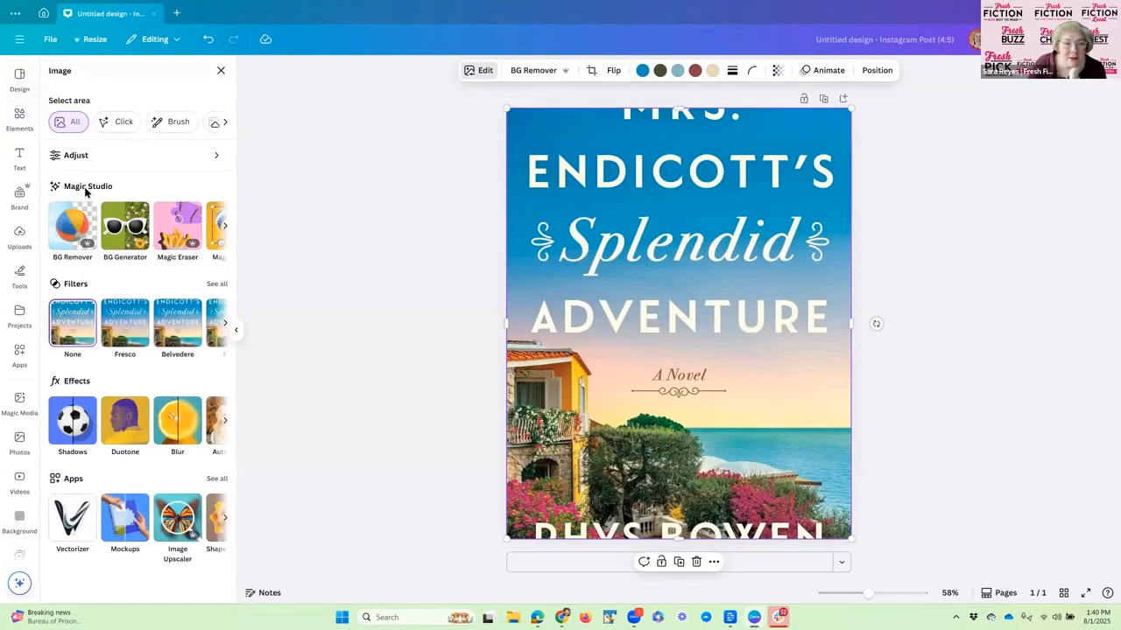
Use Grab Text on the background cover to select all the title, subtitle and author text and delete it.
click(223, 229)
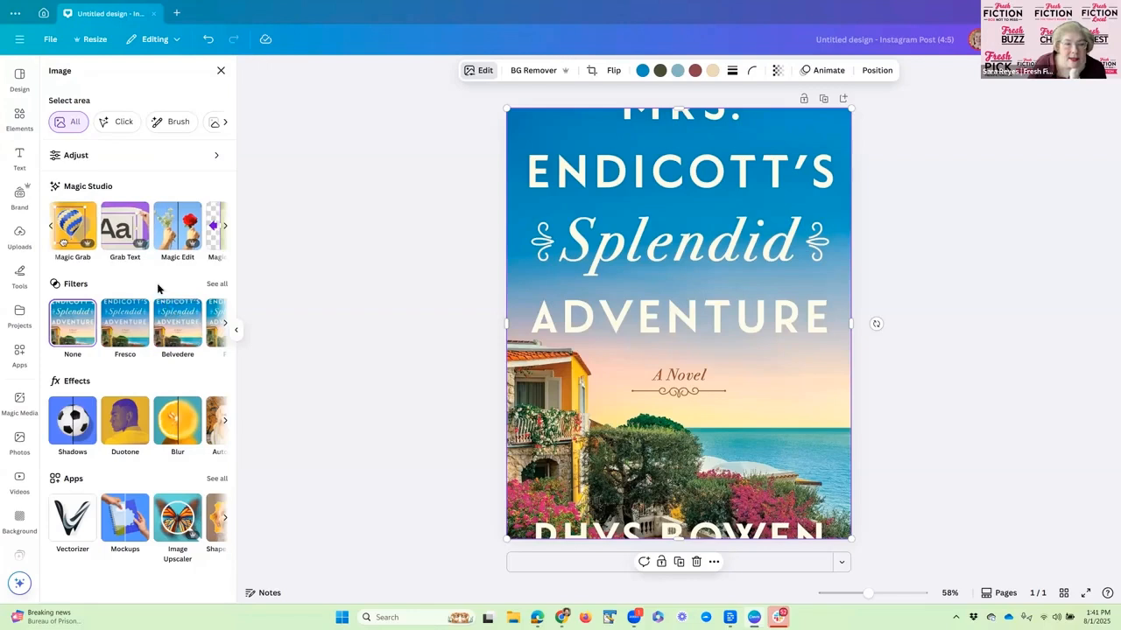
click(121, 232)
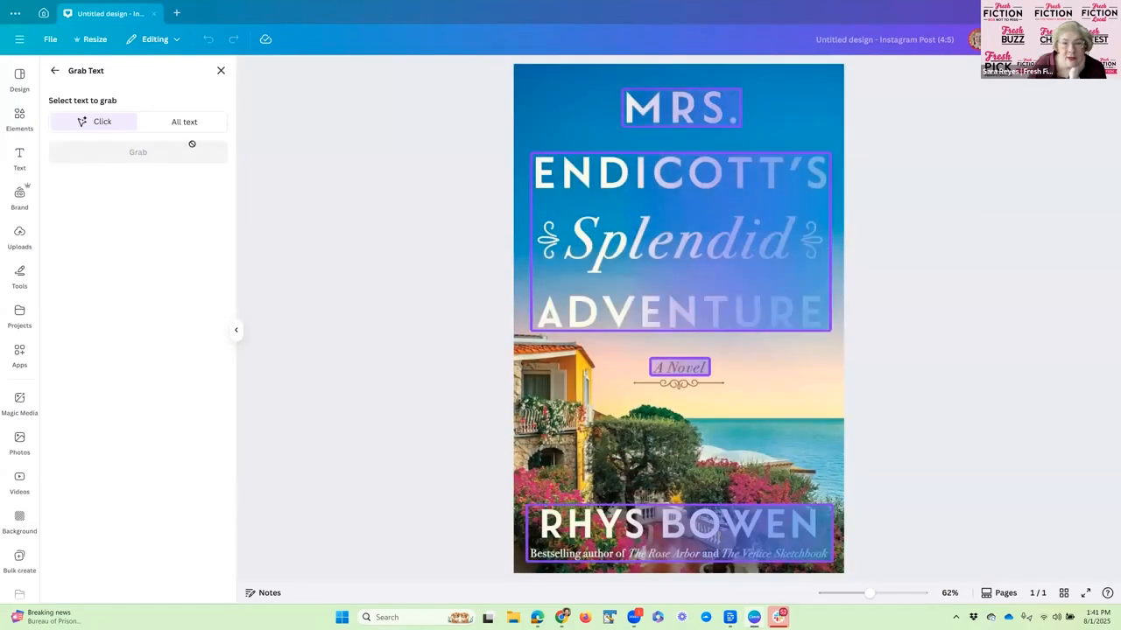
click(639, 200)
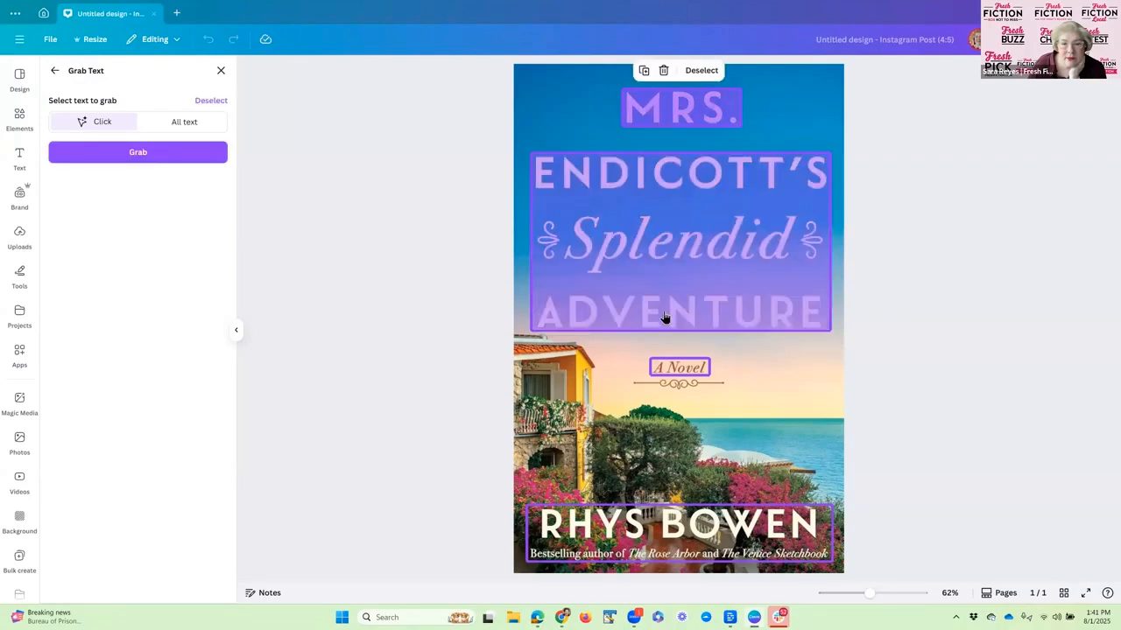
click(674, 365)
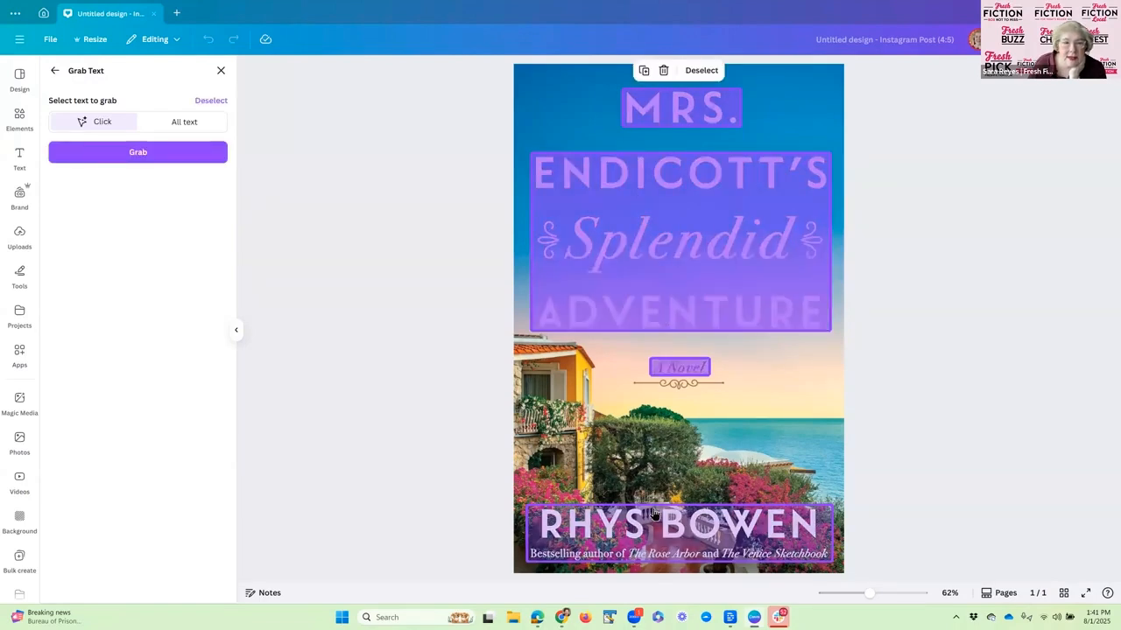
click(652, 517)
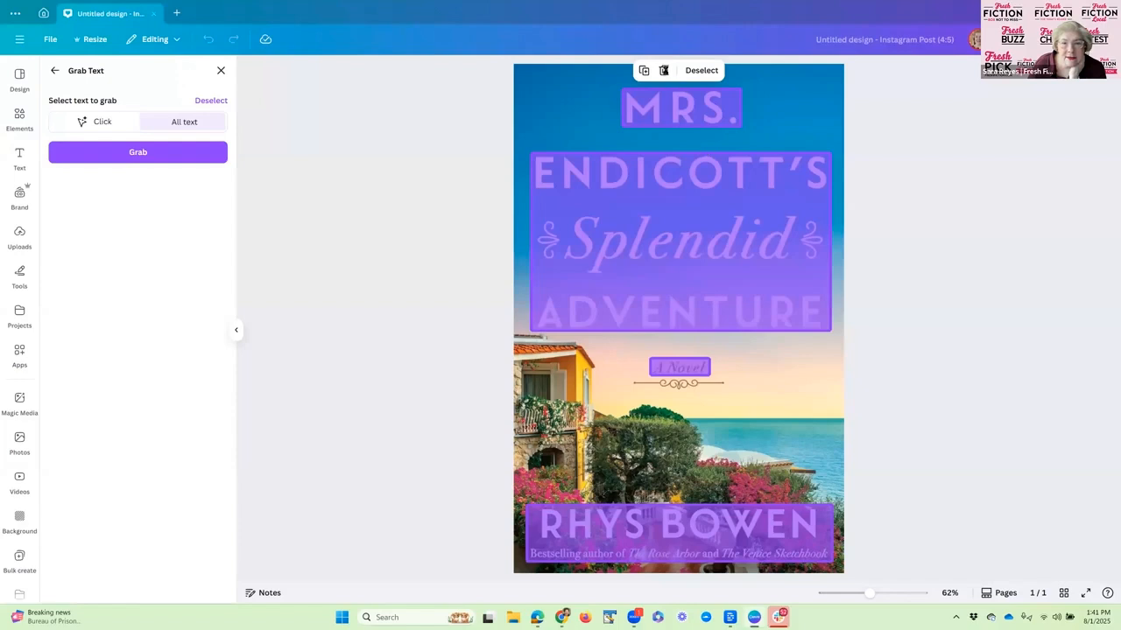
click(664, 70)
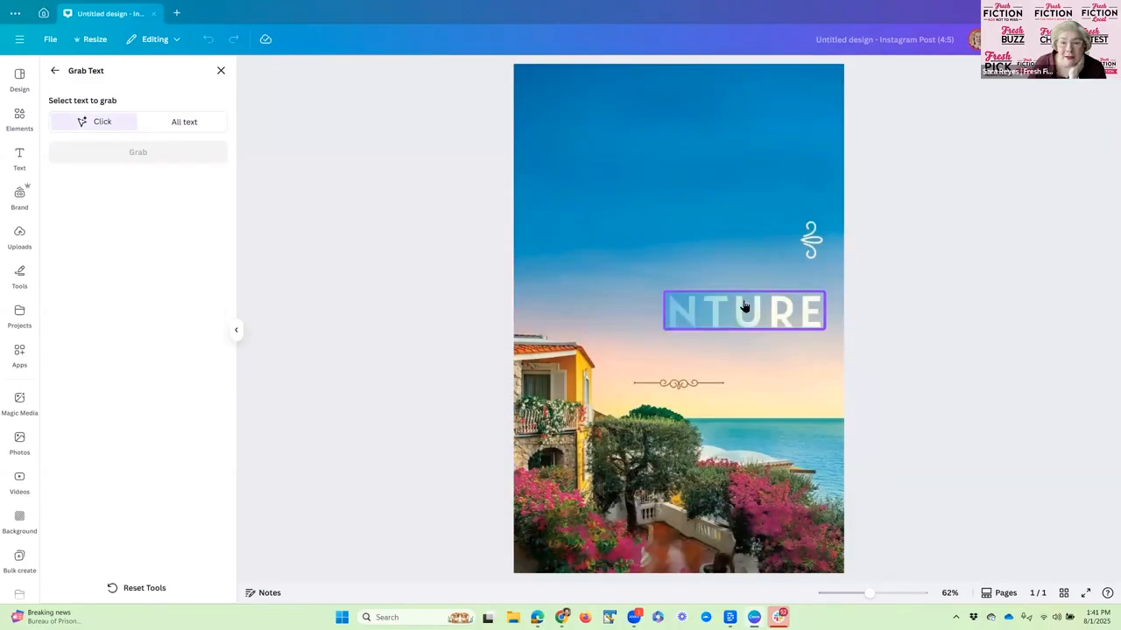
Delete the leftover "NTURE" lettering from the cover image with Grab Text and return to the design.
click(744, 306)
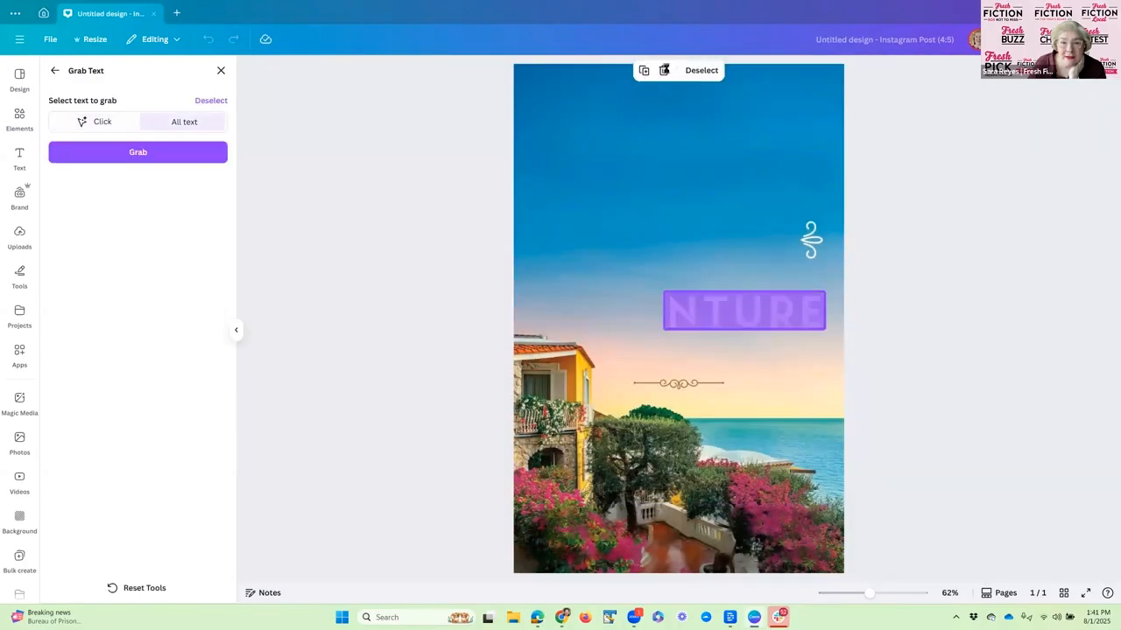
click(665, 69)
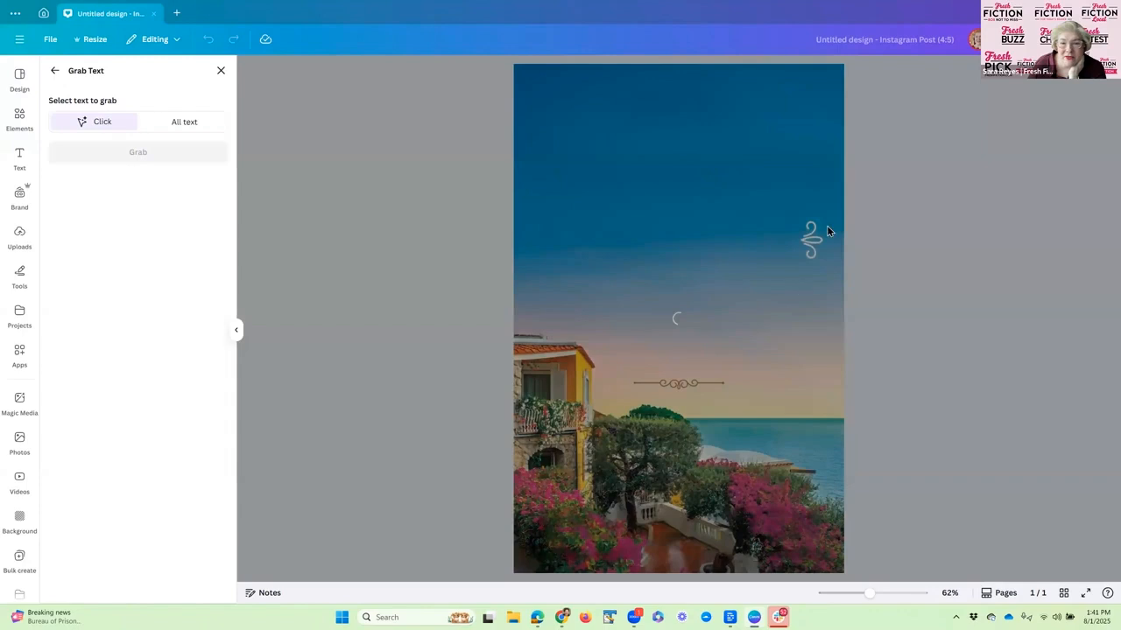
click(697, 300)
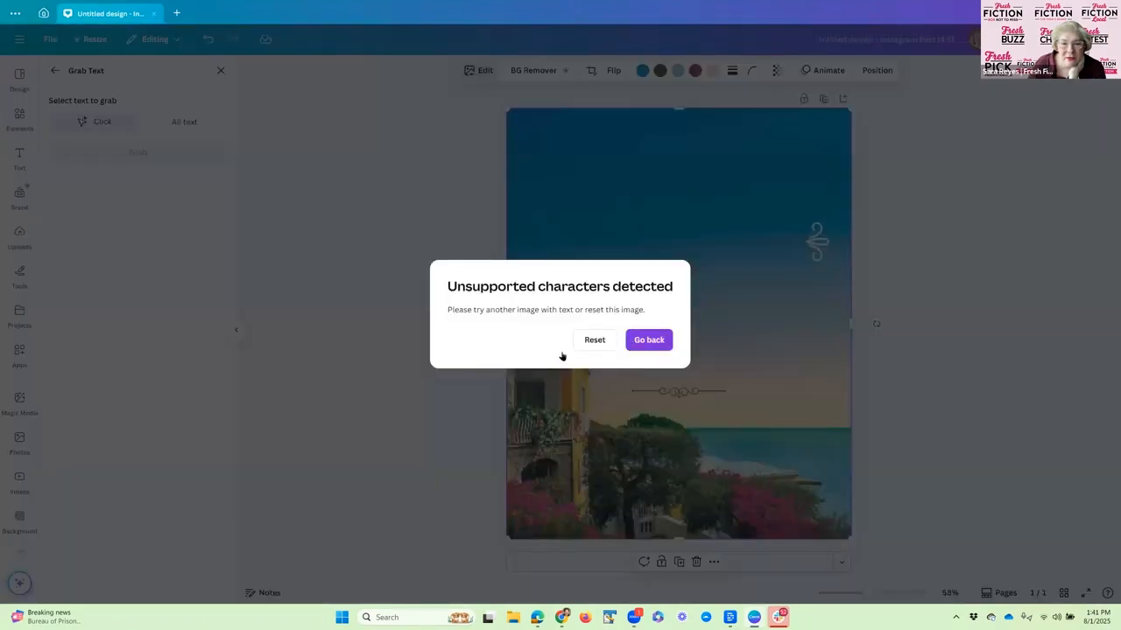
click(651, 343)
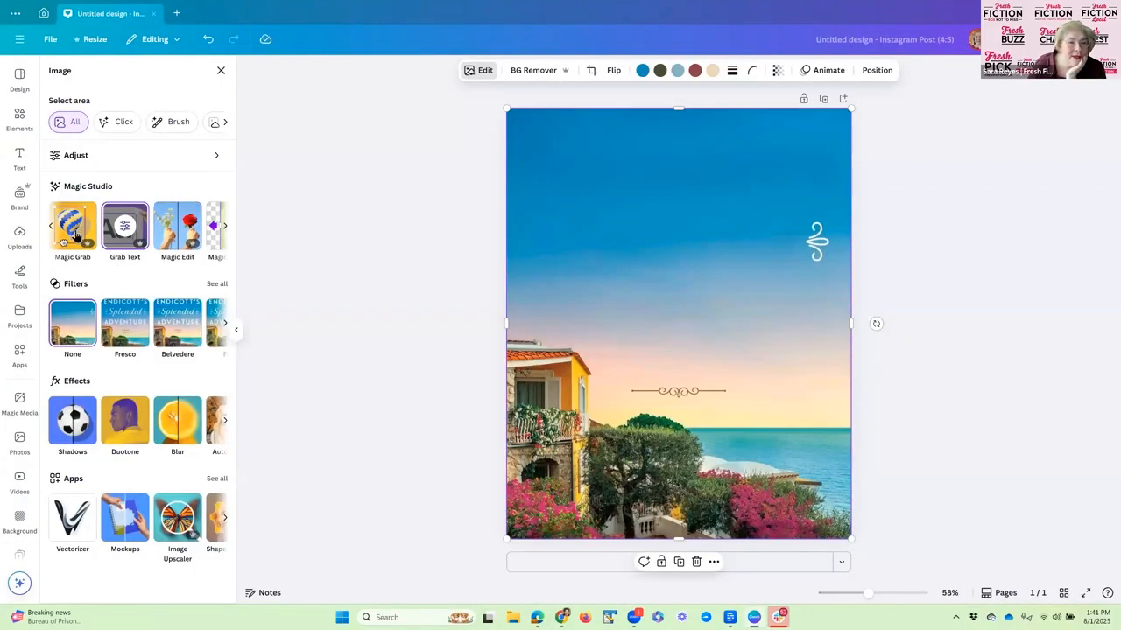
Select the white flourish in the sky with Magic Grab's click selection and delete it.
click(75, 230)
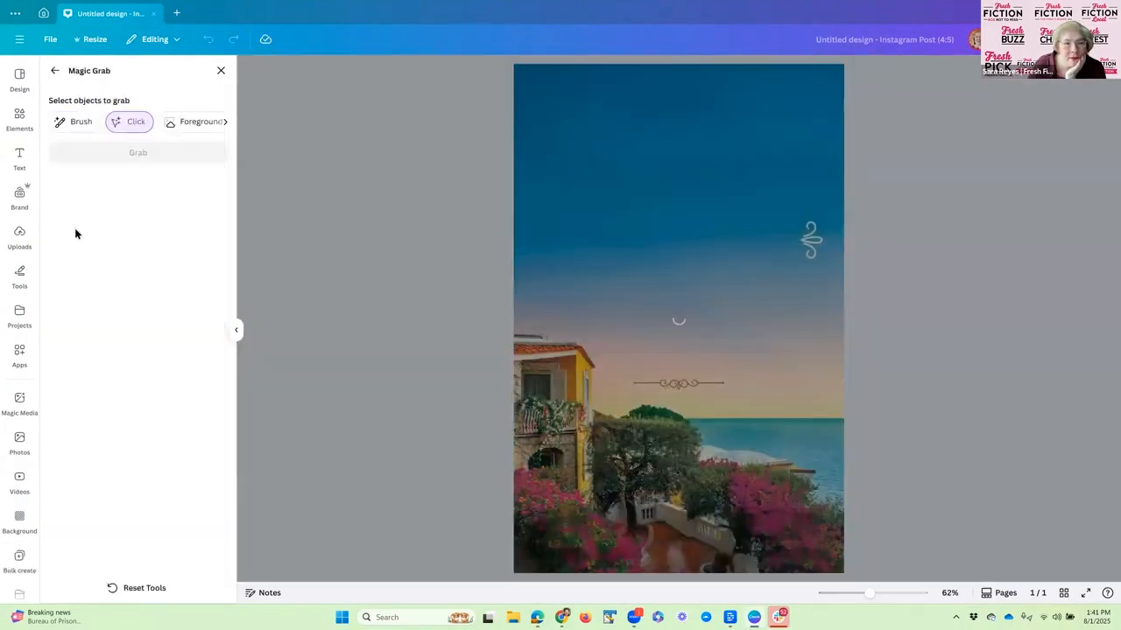
click(134, 128)
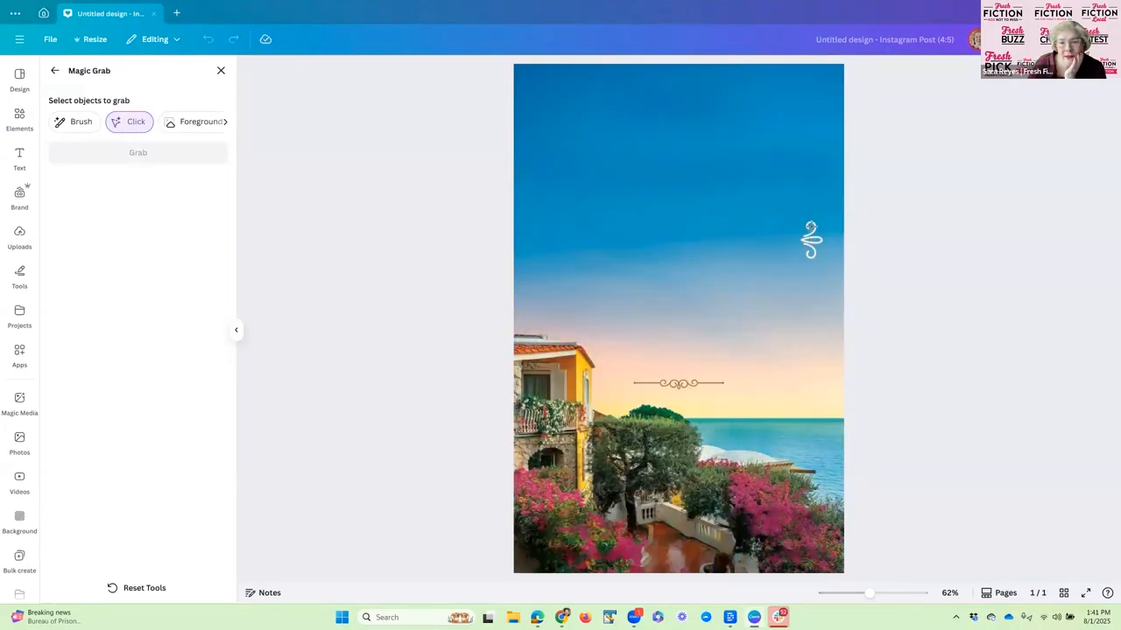
click(812, 232)
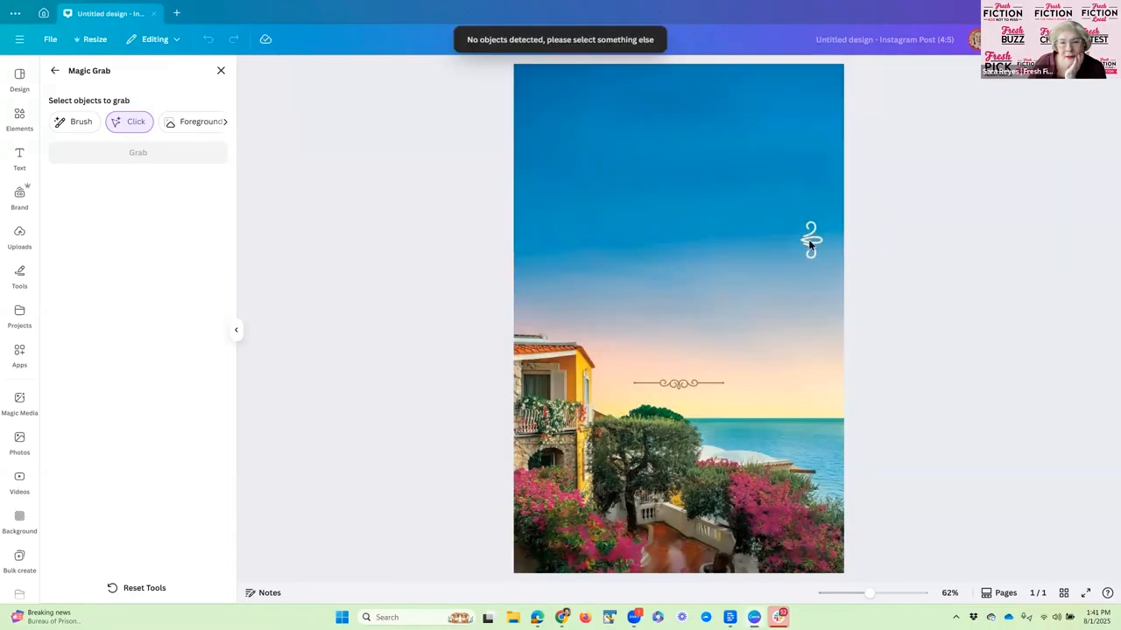
click(810, 244)
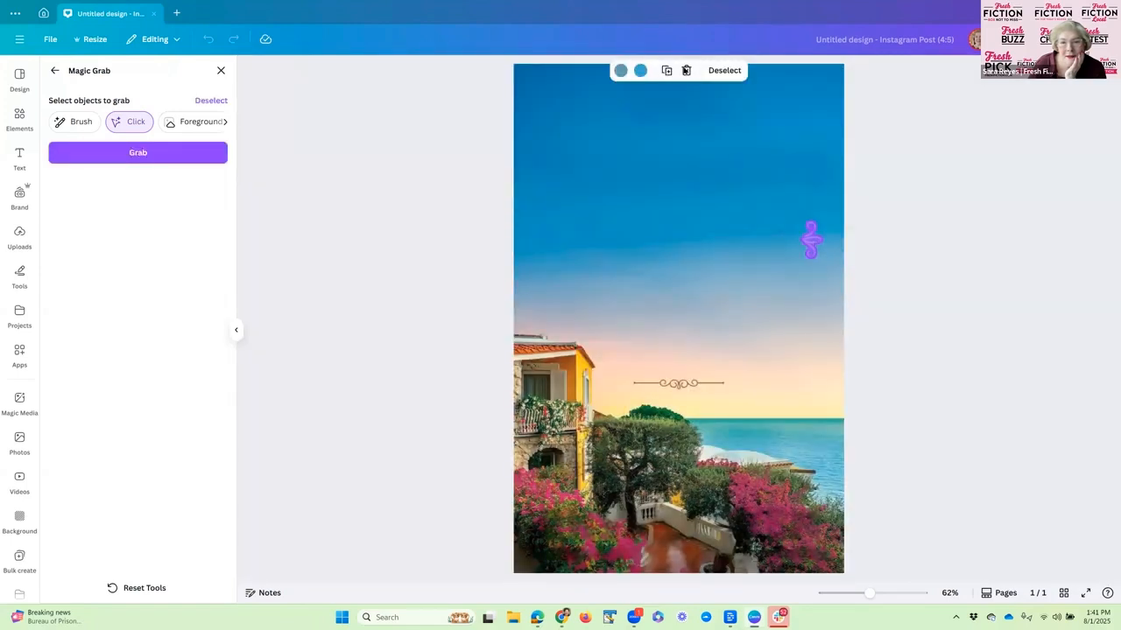
click(685, 71)
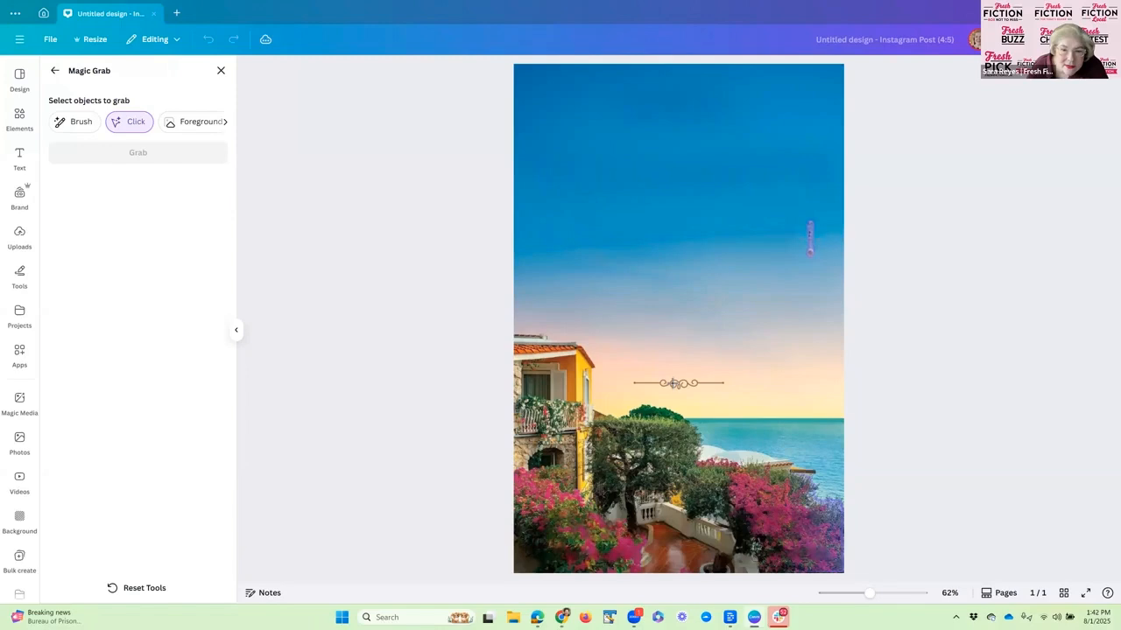
Brush over the ornamental divider above the treeline with Magic Grab at brush size 40 and delete it.
click(672, 388)
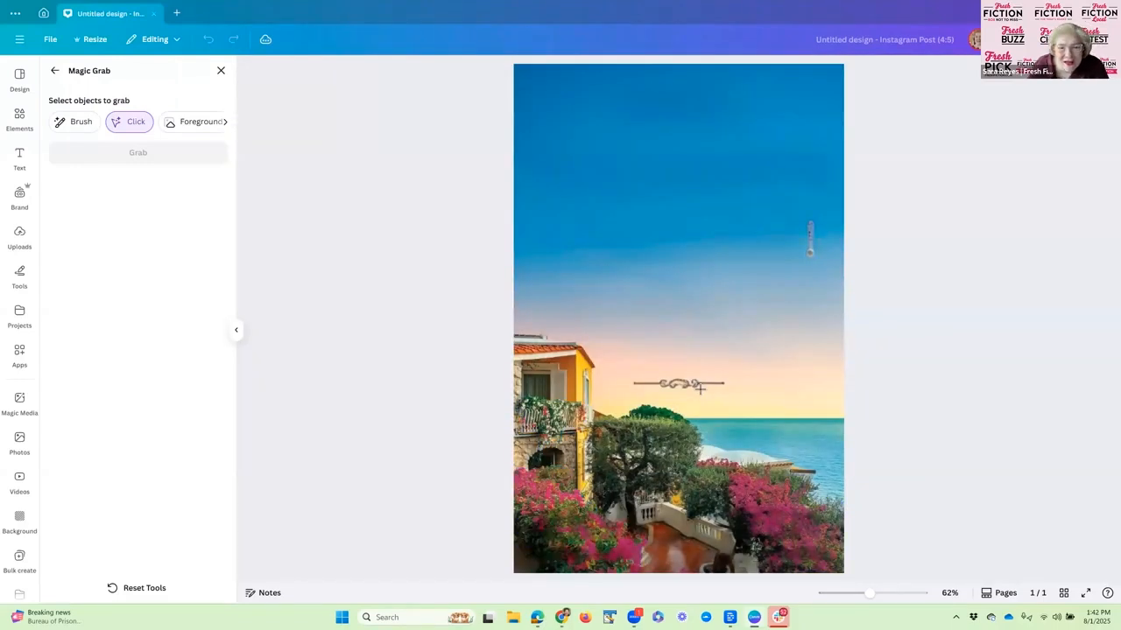
click(78, 123)
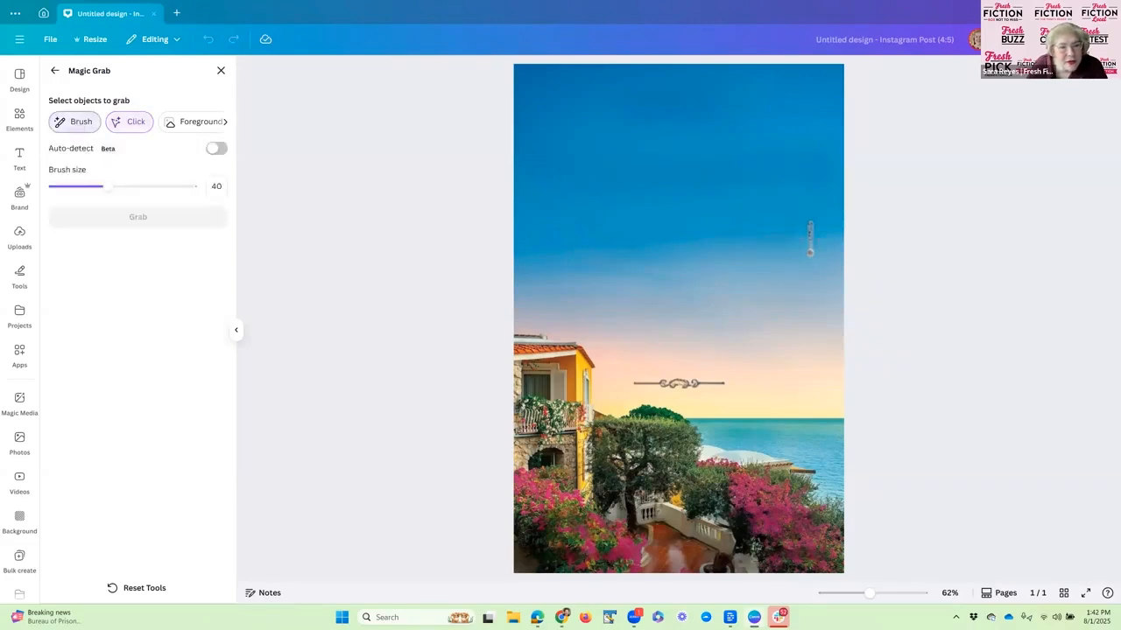
drag(717, 377, 648, 378)
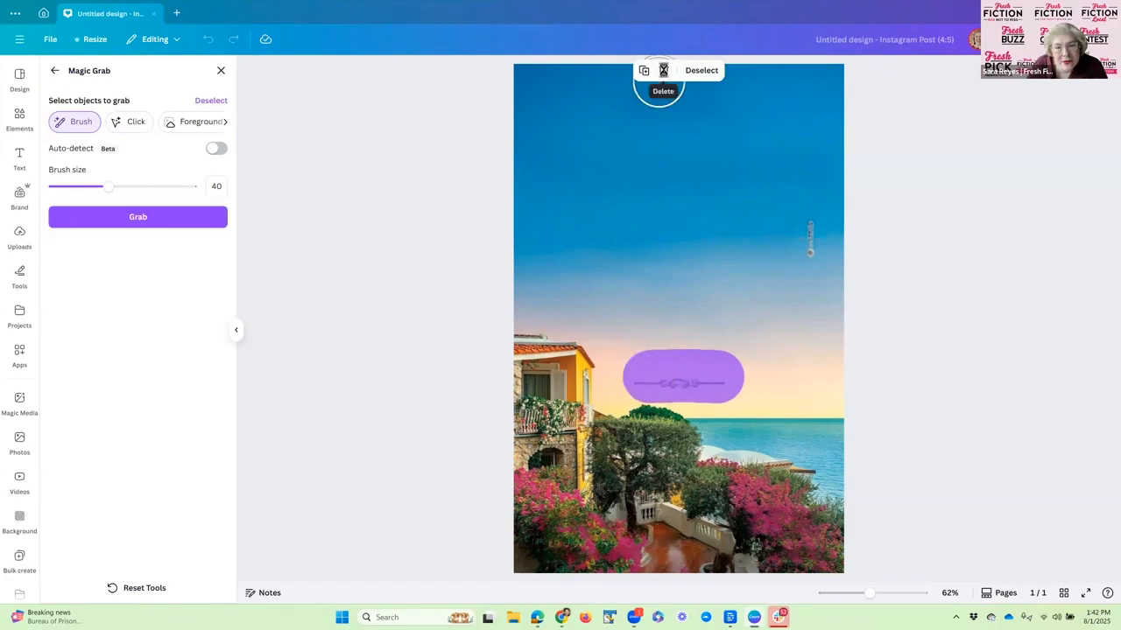
click(662, 70)
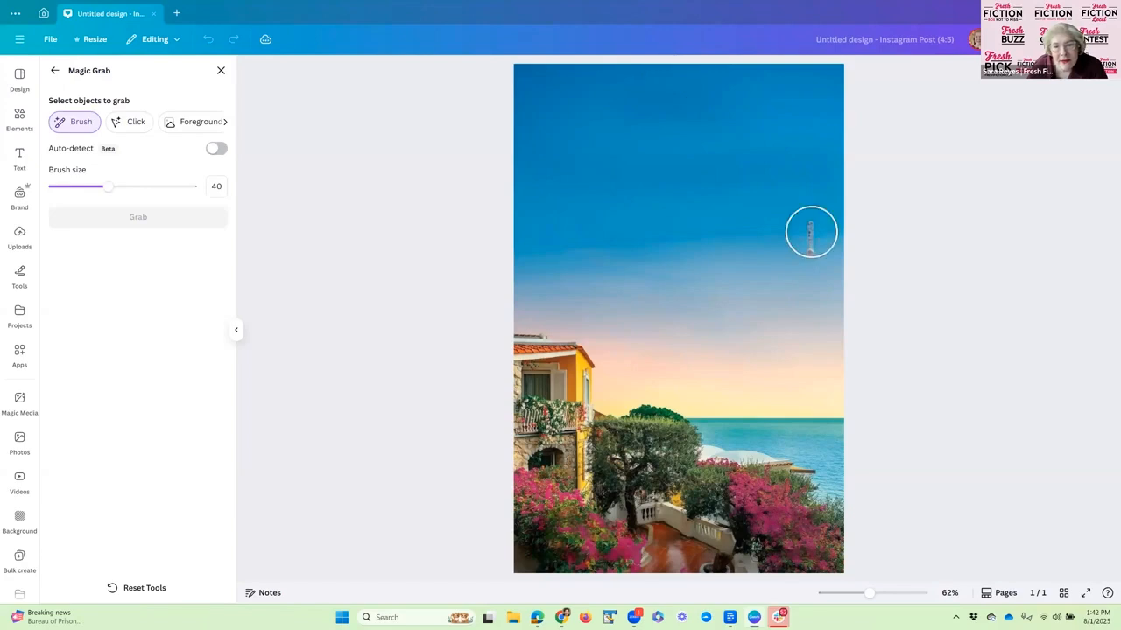
Brush over the remnant of the flourish in the sky, delete it and leave Magic Grab.
drag(812, 232, 805, 241)
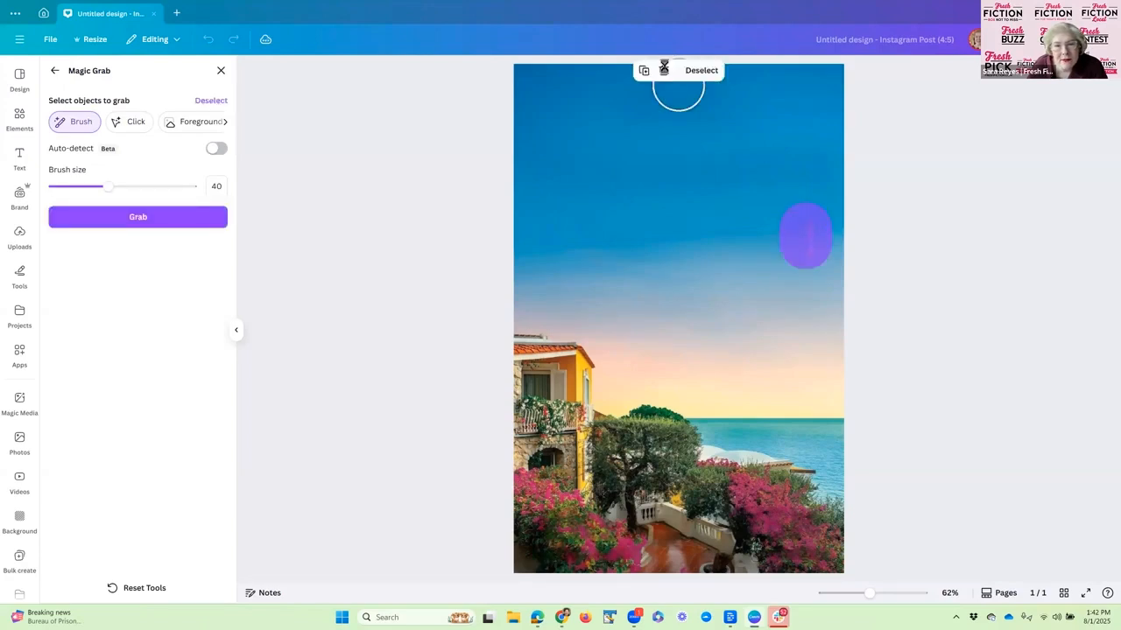
click(663, 69)
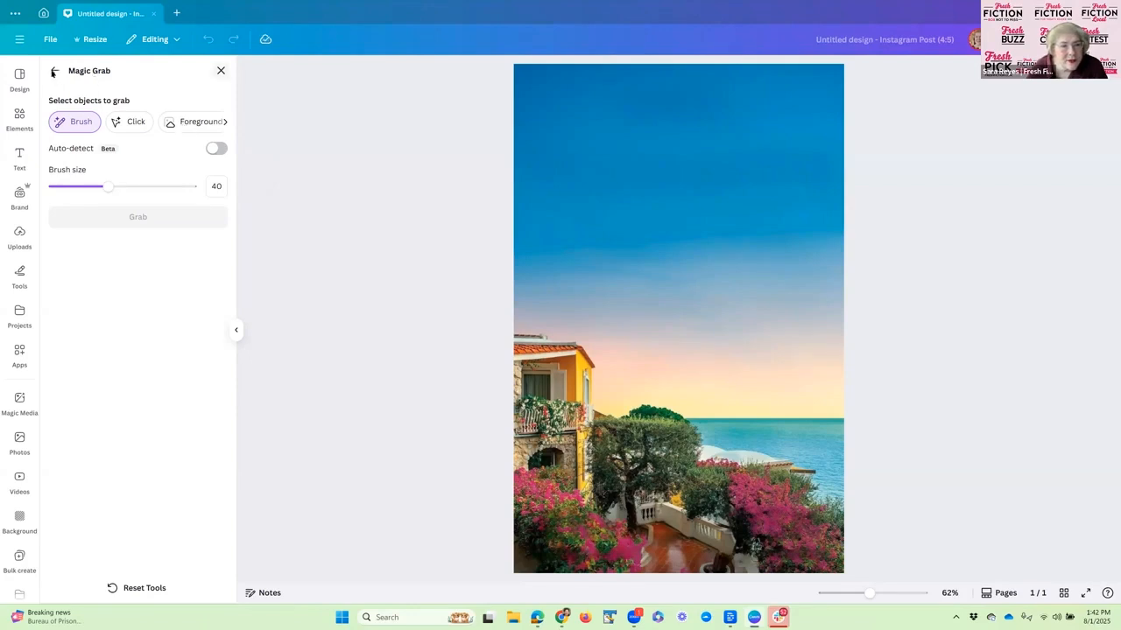
click(692, 260)
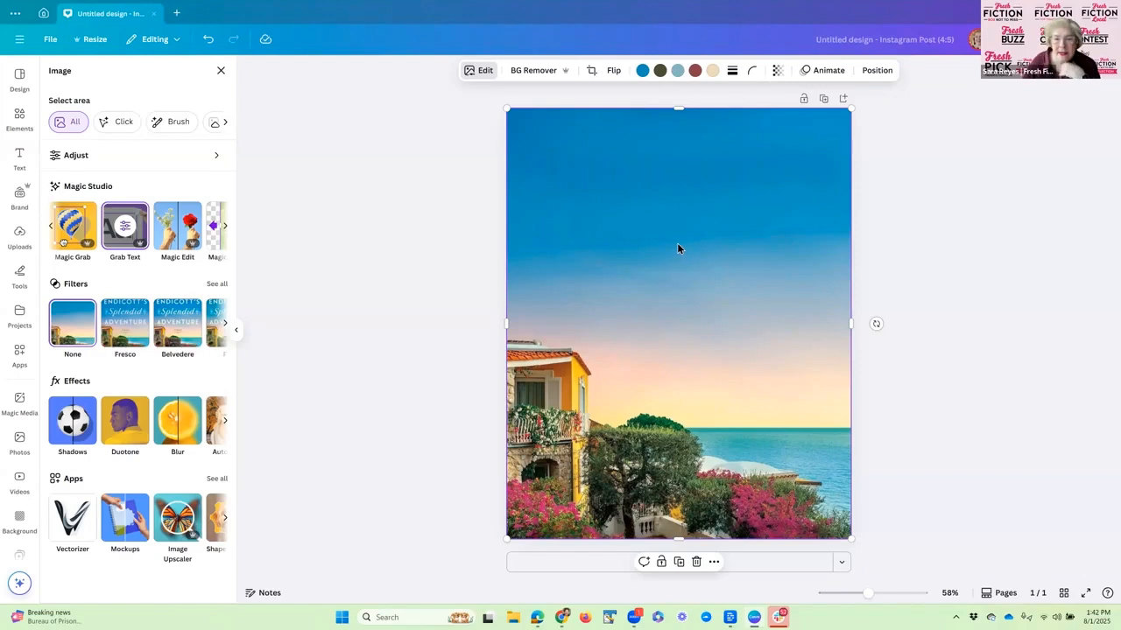
Shift the background image upward within its 4:5 crop so that the bottom of the terrace shows on the page.
double_click(677, 242)
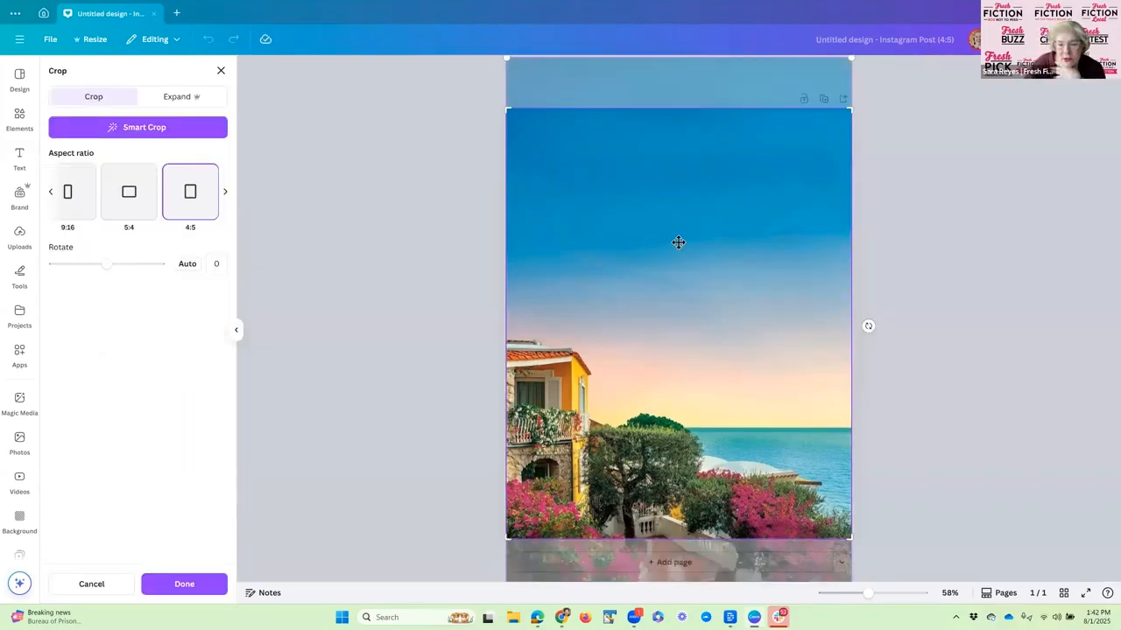
drag(680, 397, 681, 293)
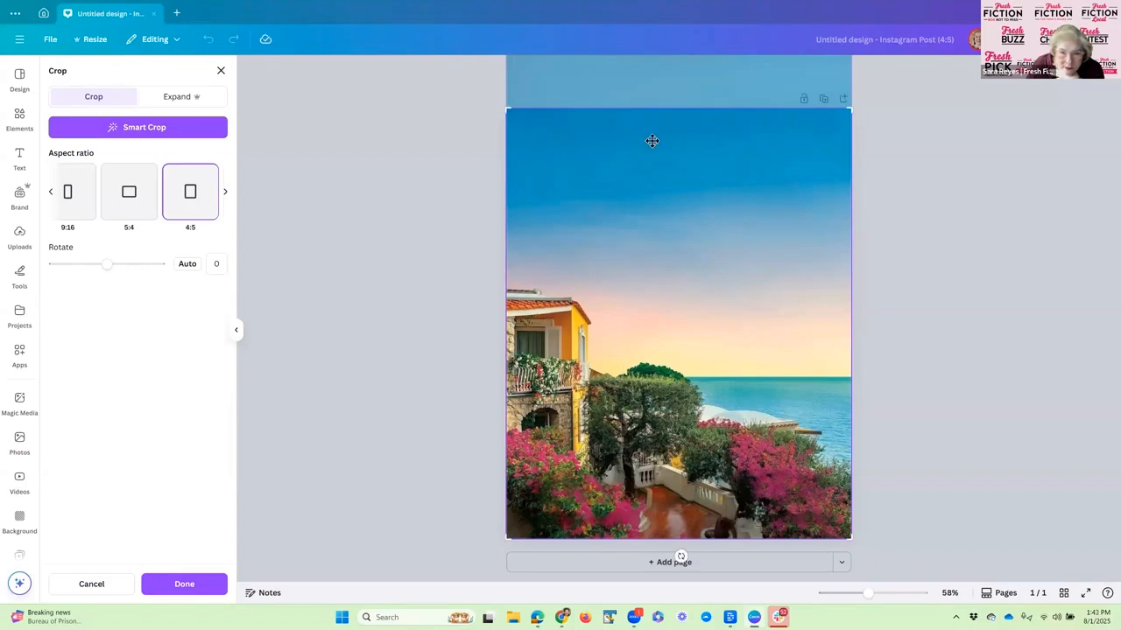
click(441, 185)
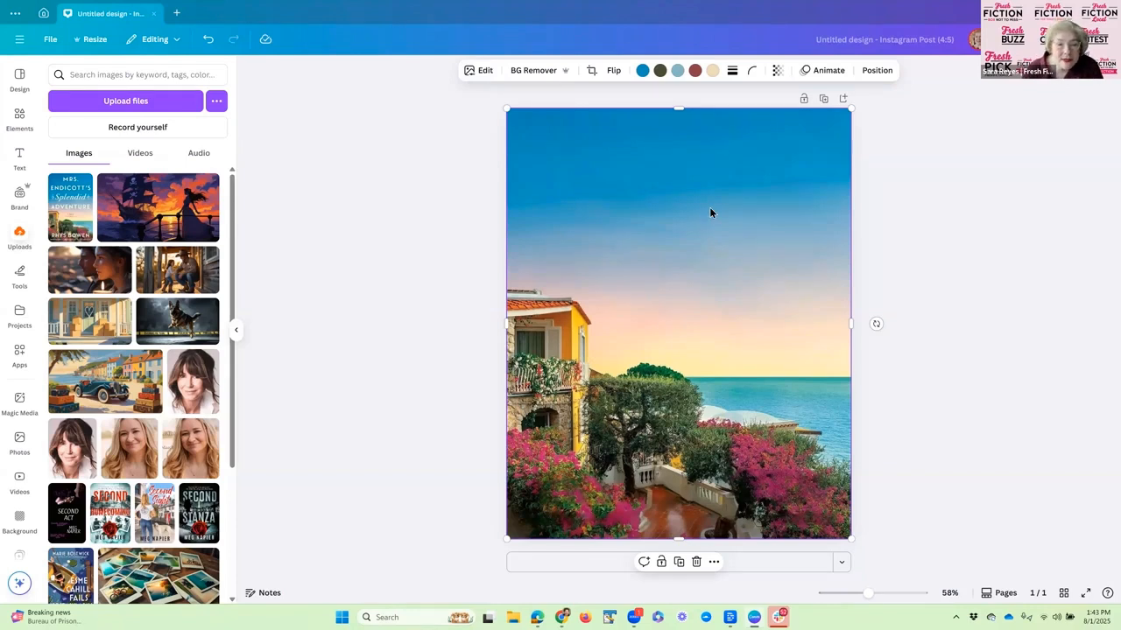
Place the original "Mrs. Endicott's Splendid Adventure" cover over the cleaned background and give it a Glow shadow with size 42.
click(69, 208)
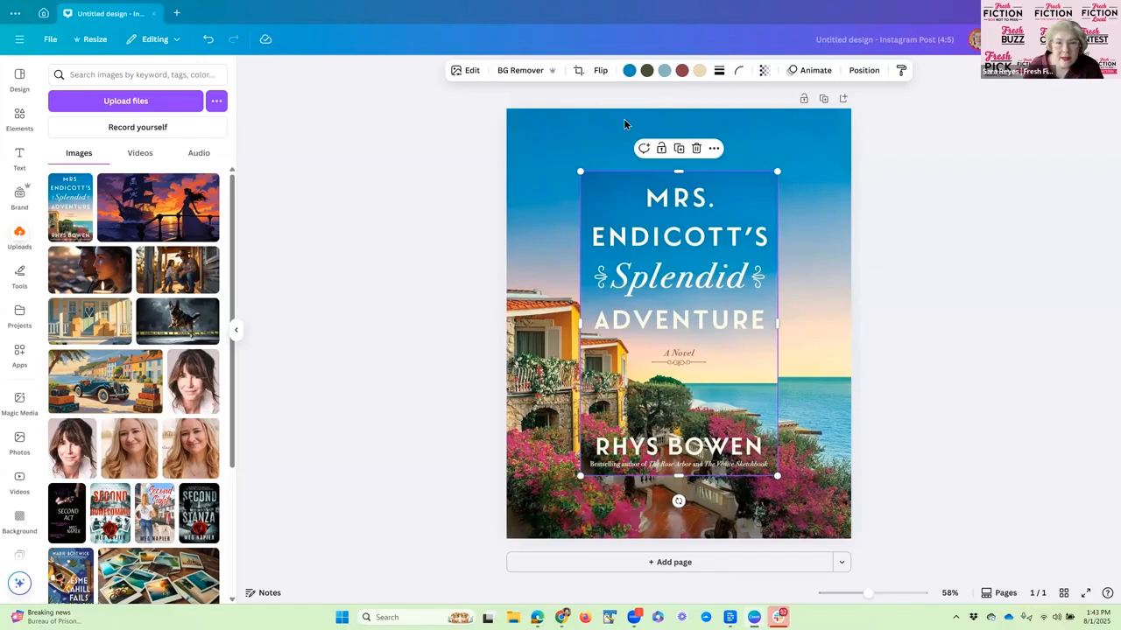
click(465, 70)
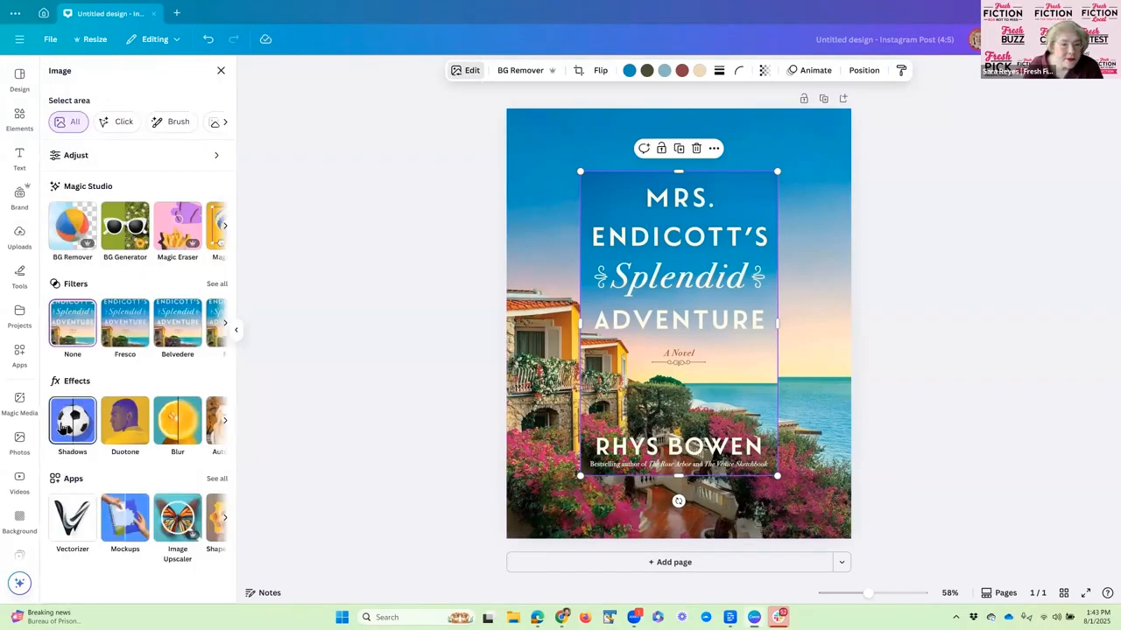
click(73, 429)
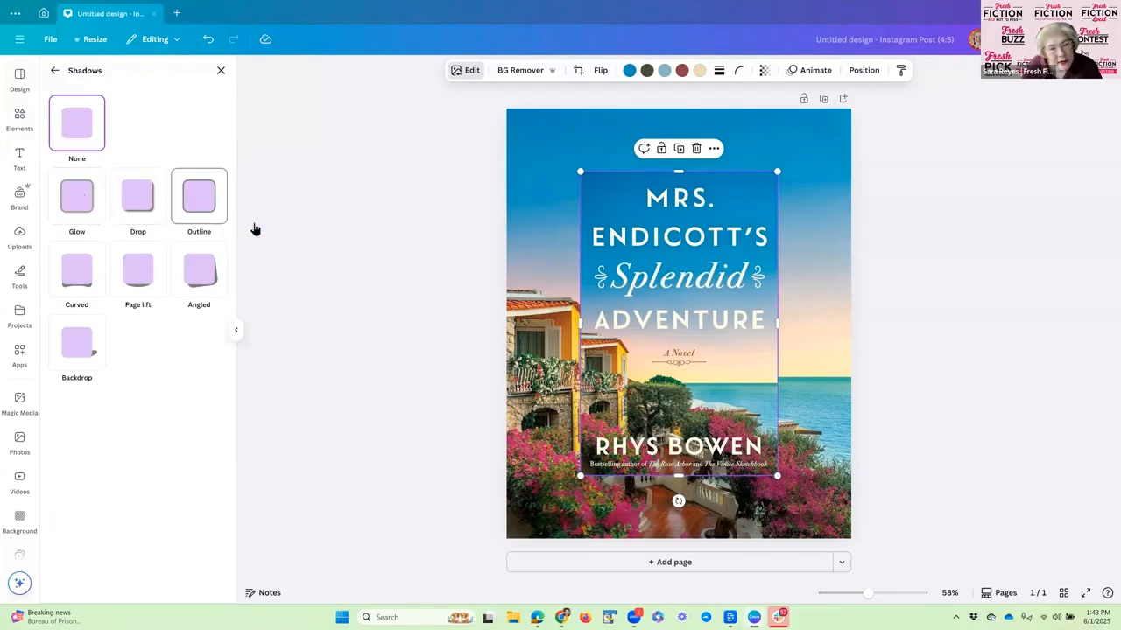
click(78, 208)
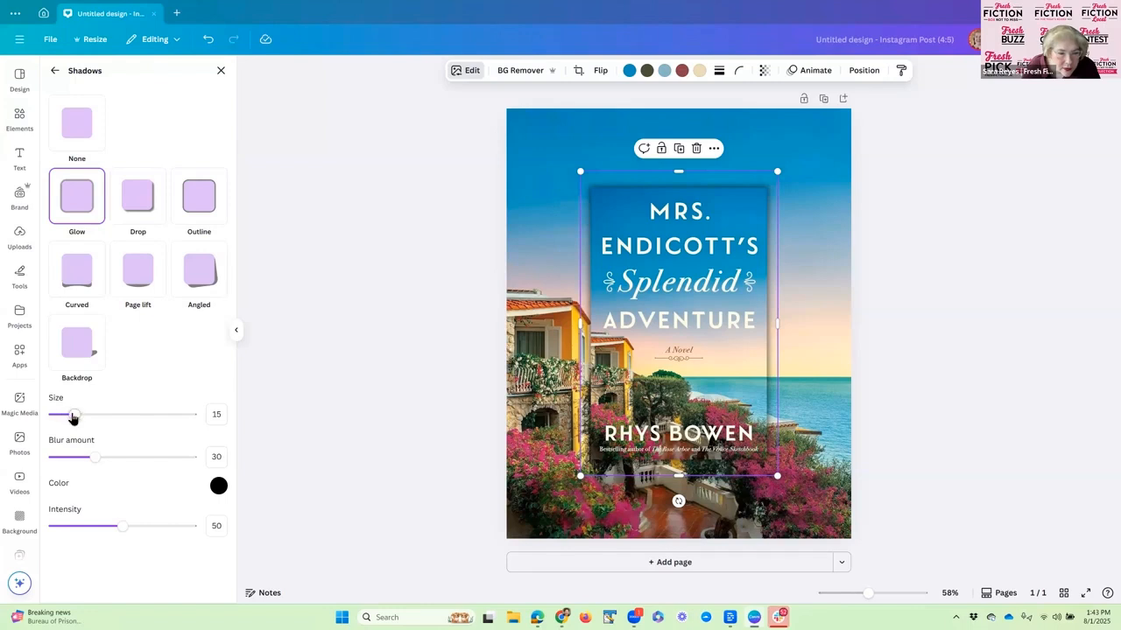
drag(75, 419, 112, 420)
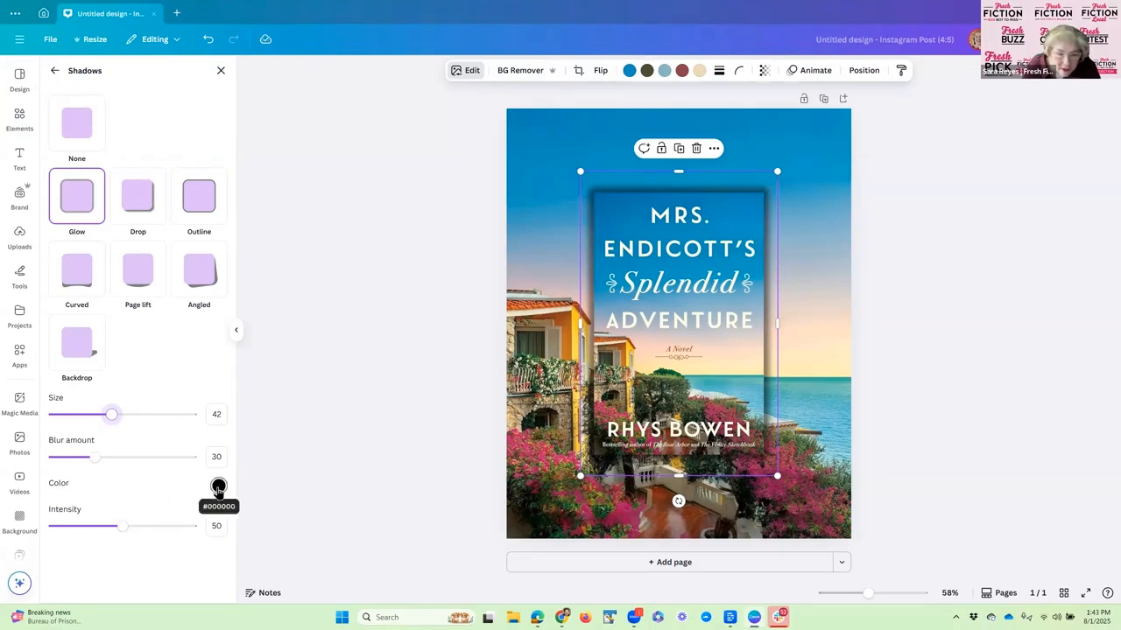
Change the cover's glow color to yellow #E8EB5E and move the cover slightly upward on the page.
click(218, 488)
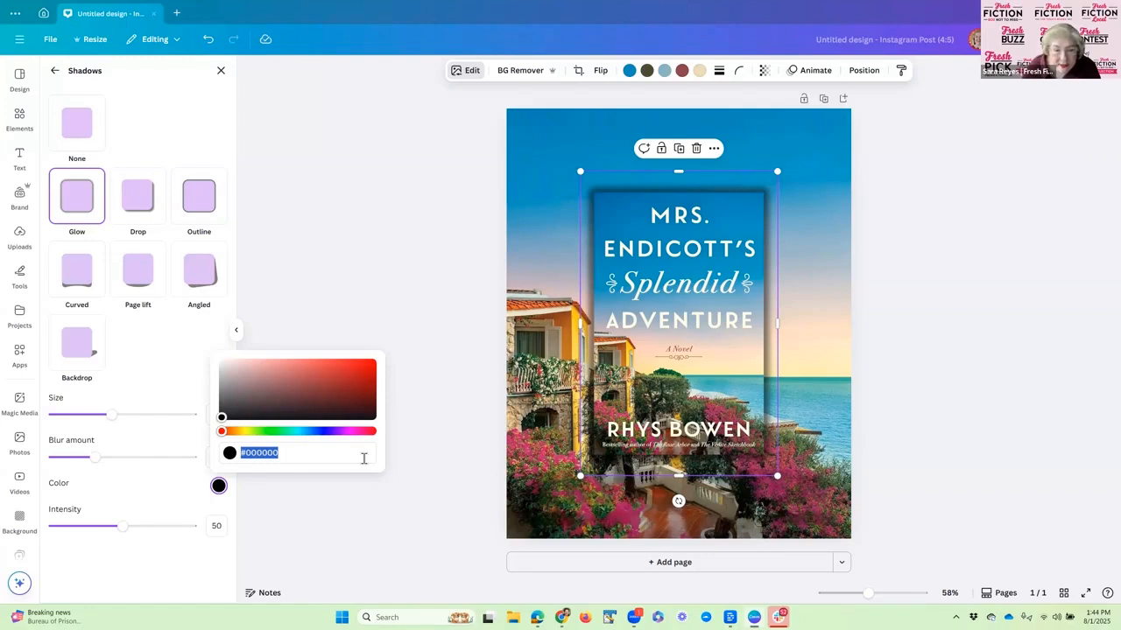
click(245, 431)
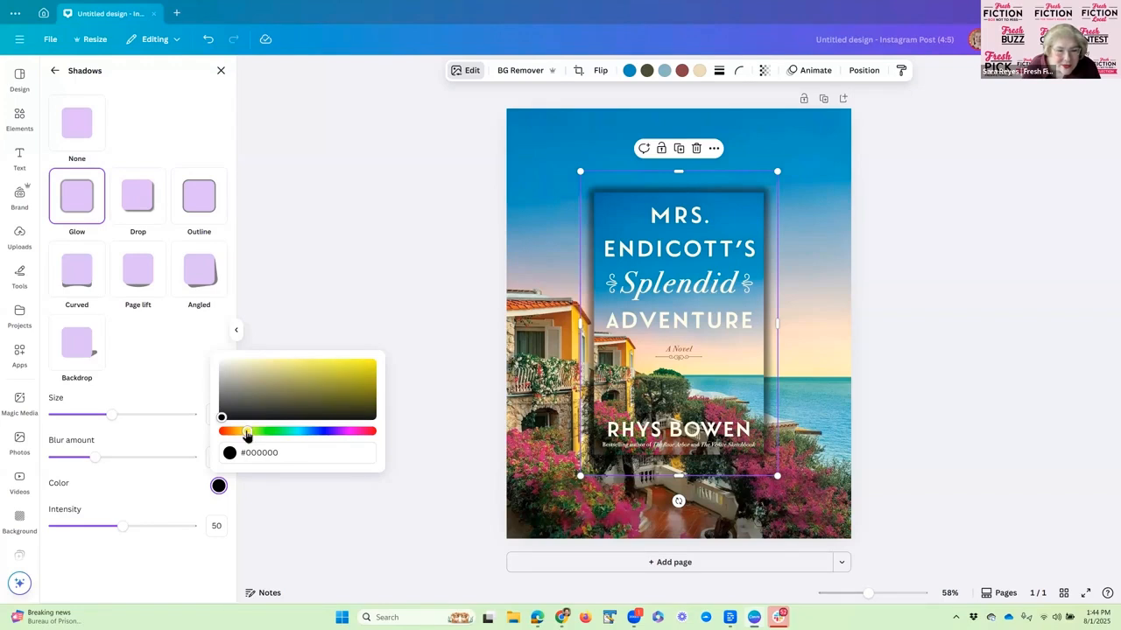
drag(222, 419, 313, 366)
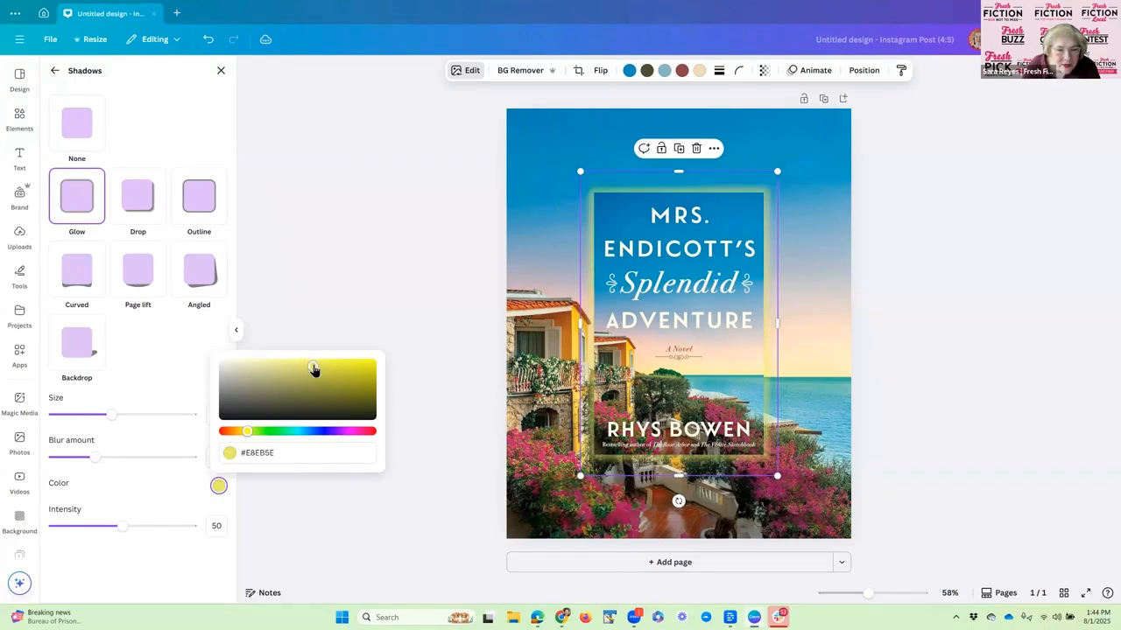
click(349, 264)
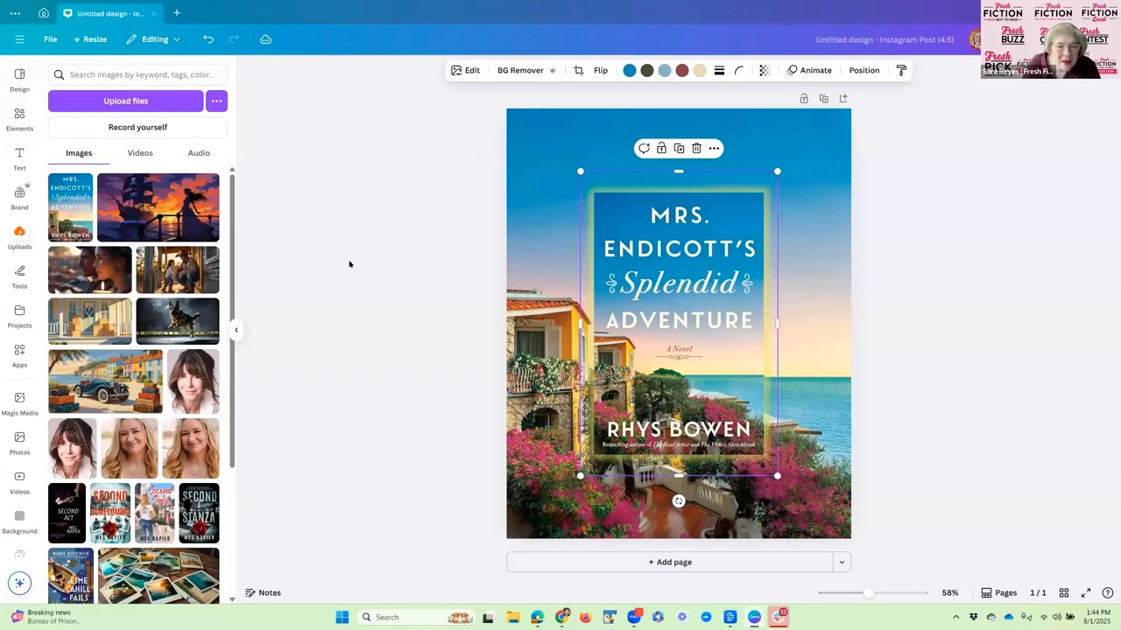
mouse_move(671, 328)
mouse_down()
mouse_move(677, 301)
mouse_move(669, 318)
mouse_up()
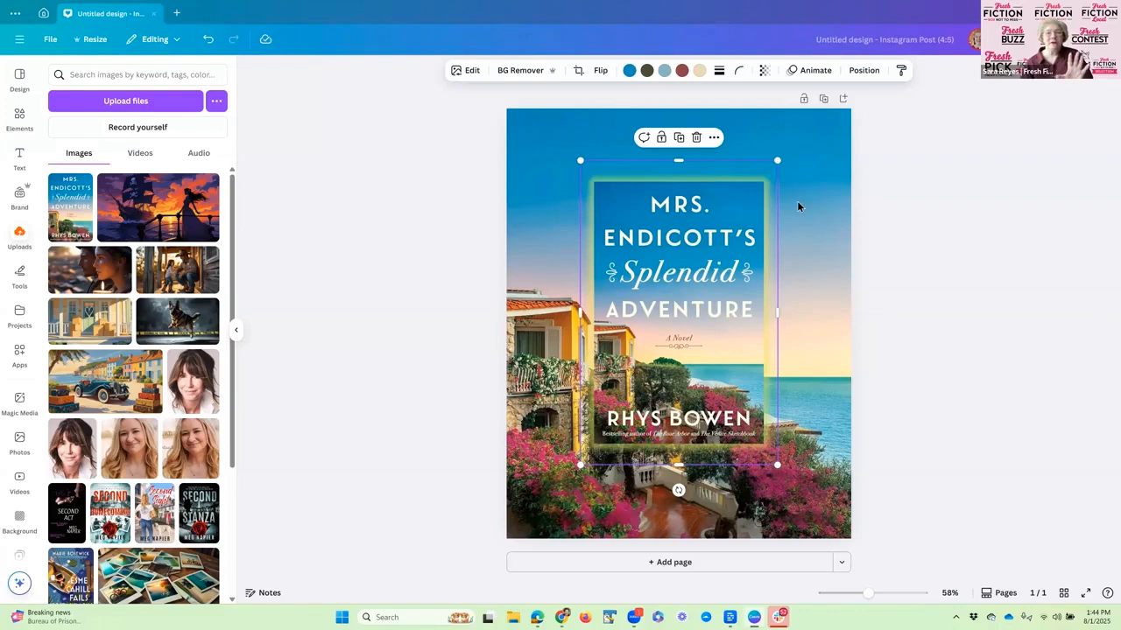
Fade the terrace background image behind the cover by setting its transparency to 61.
click(906, 125)
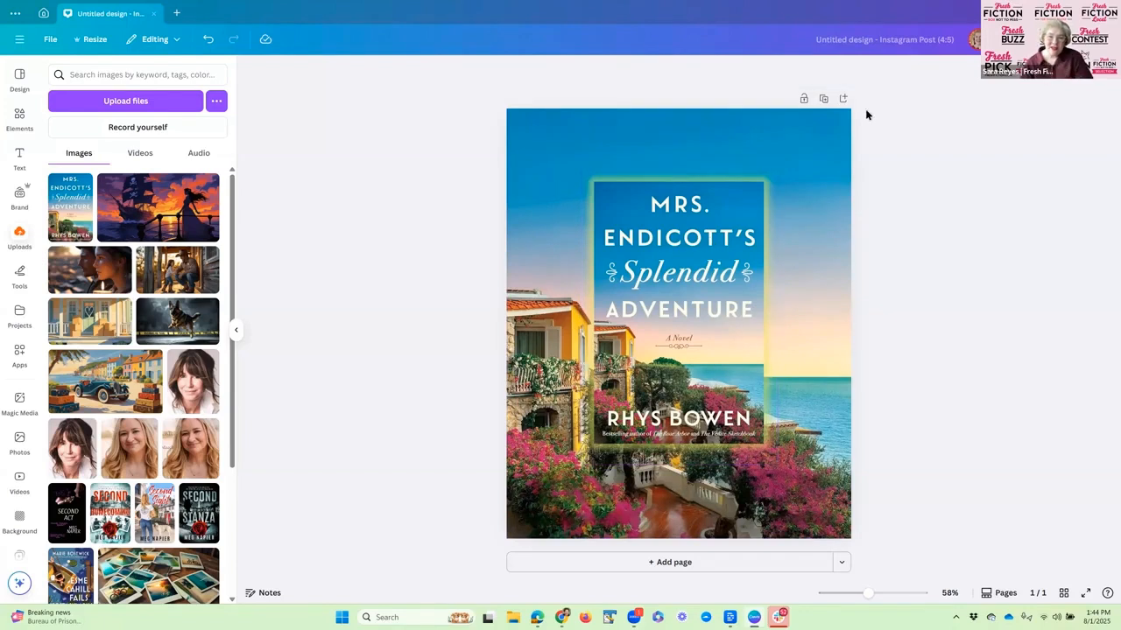
click(756, 124)
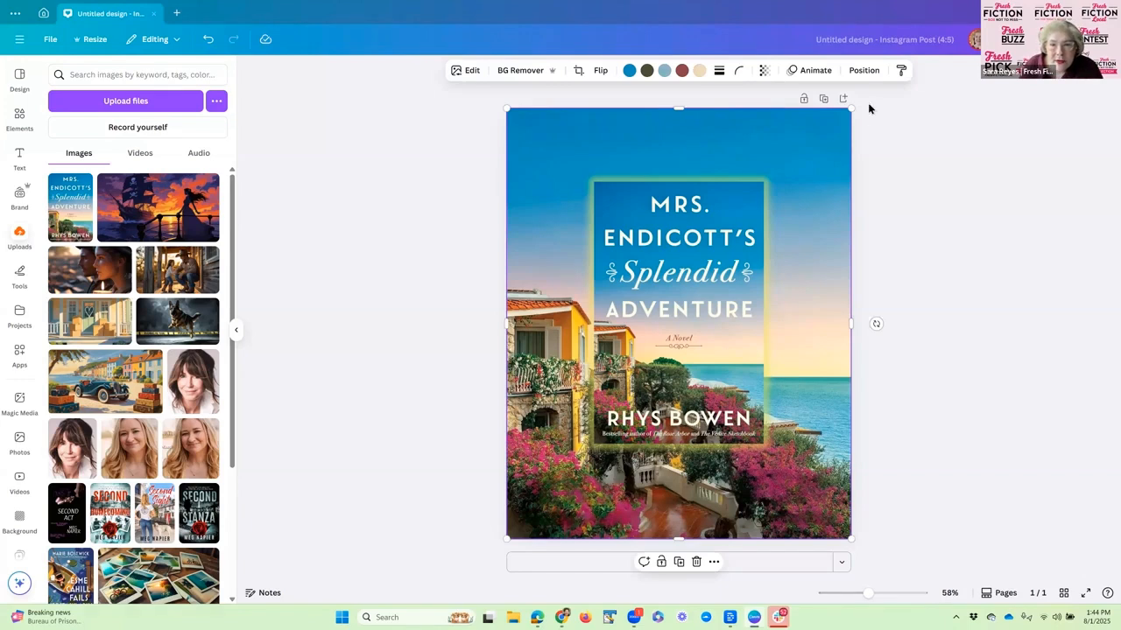
click(764, 72)
click(775, 116)
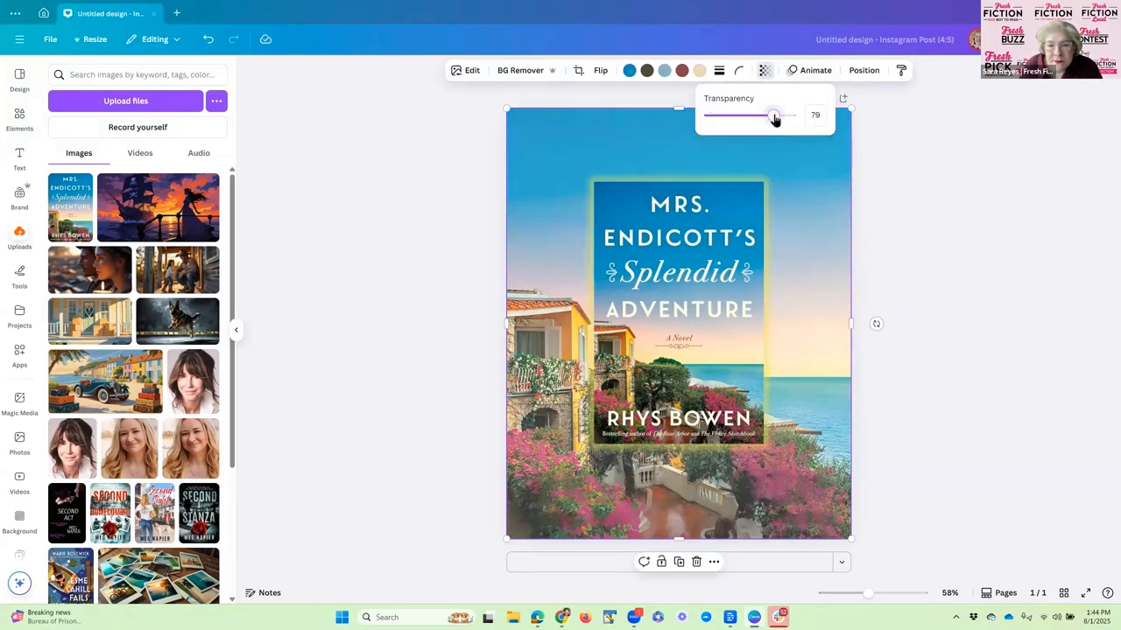
click(759, 117)
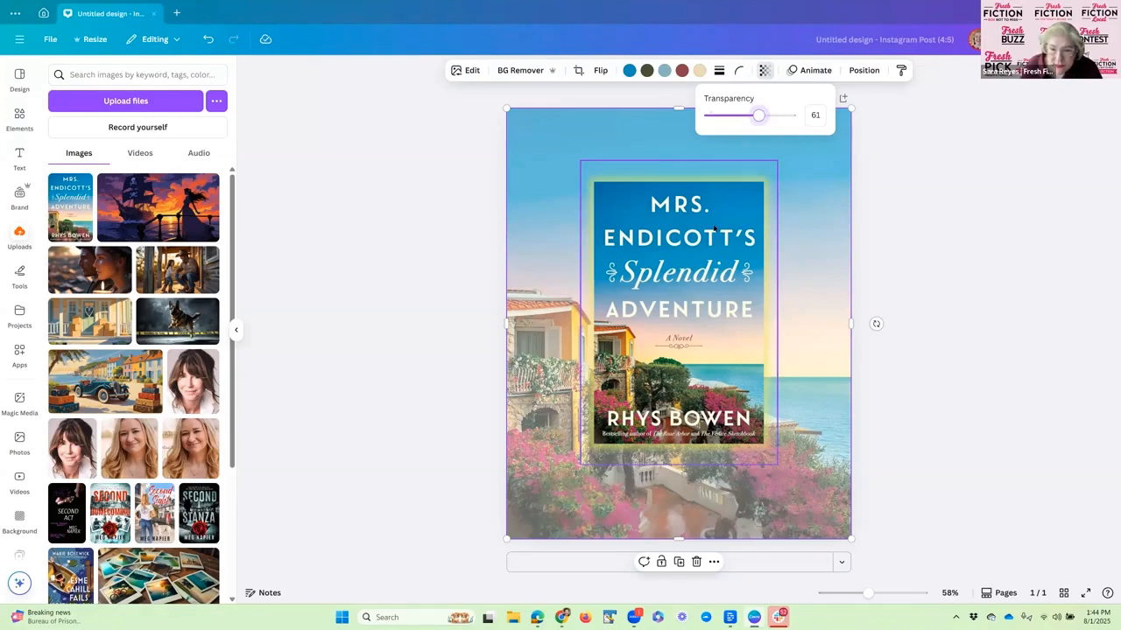
click(429, 196)
click(430, 195)
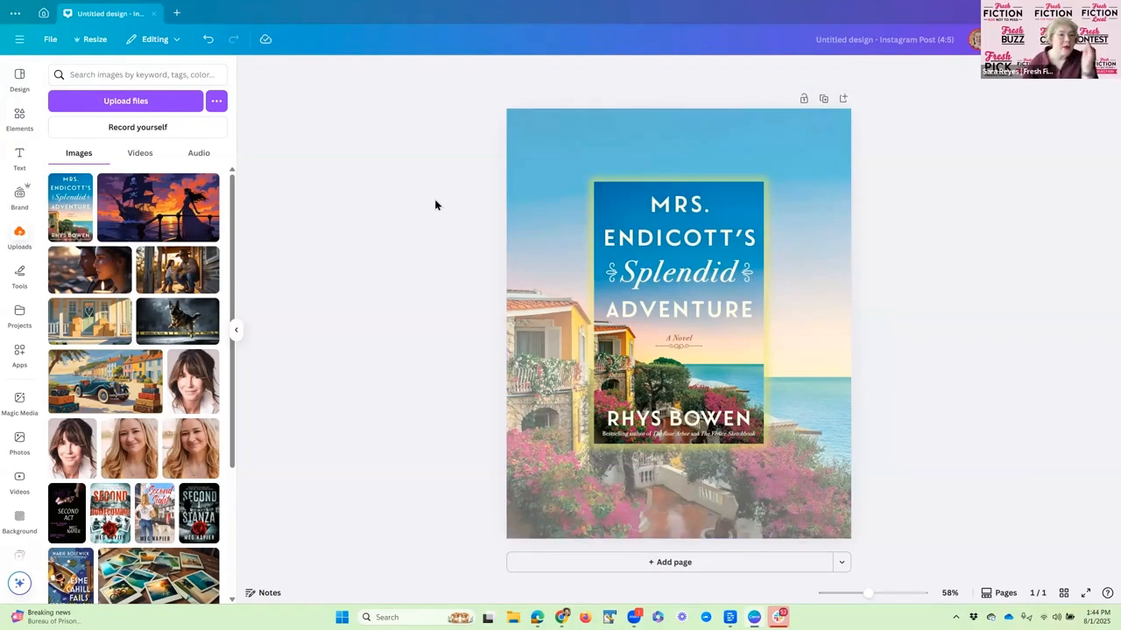
Search the elements for "arrow" and add the black looped hand-drawn arrow from the graphics results to the page.
click(20, 121)
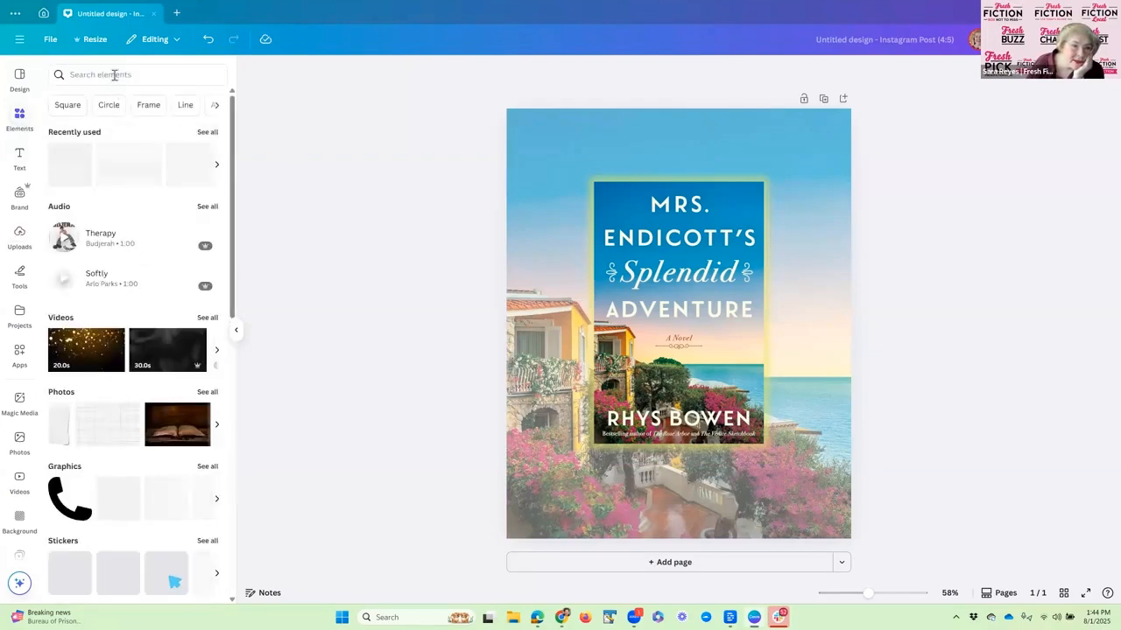
click(90, 75)
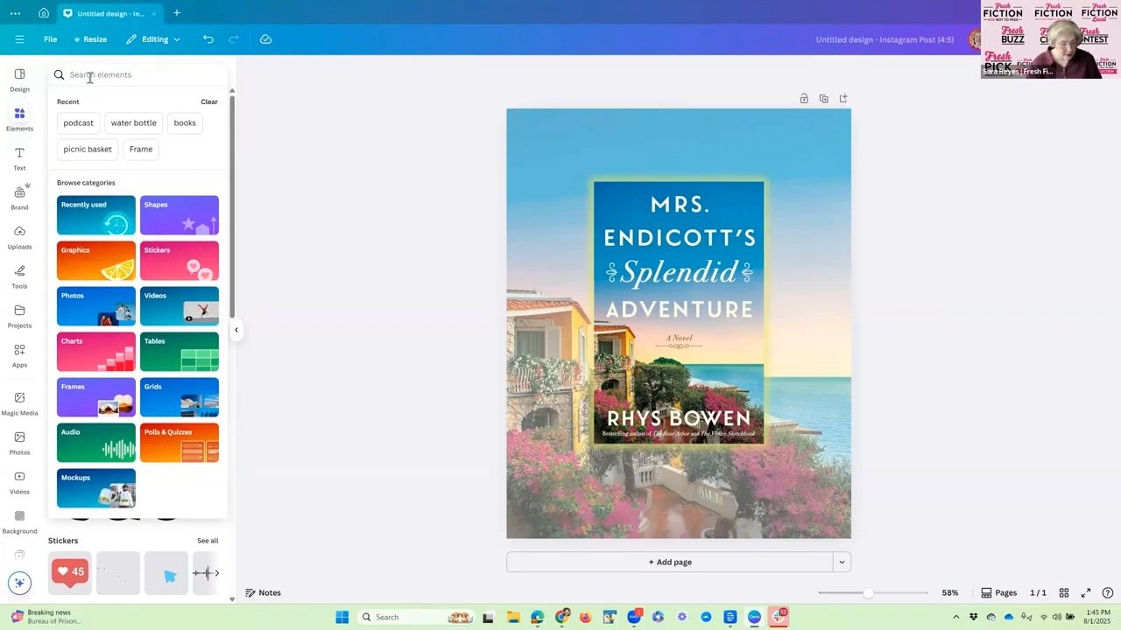
text(arrow)
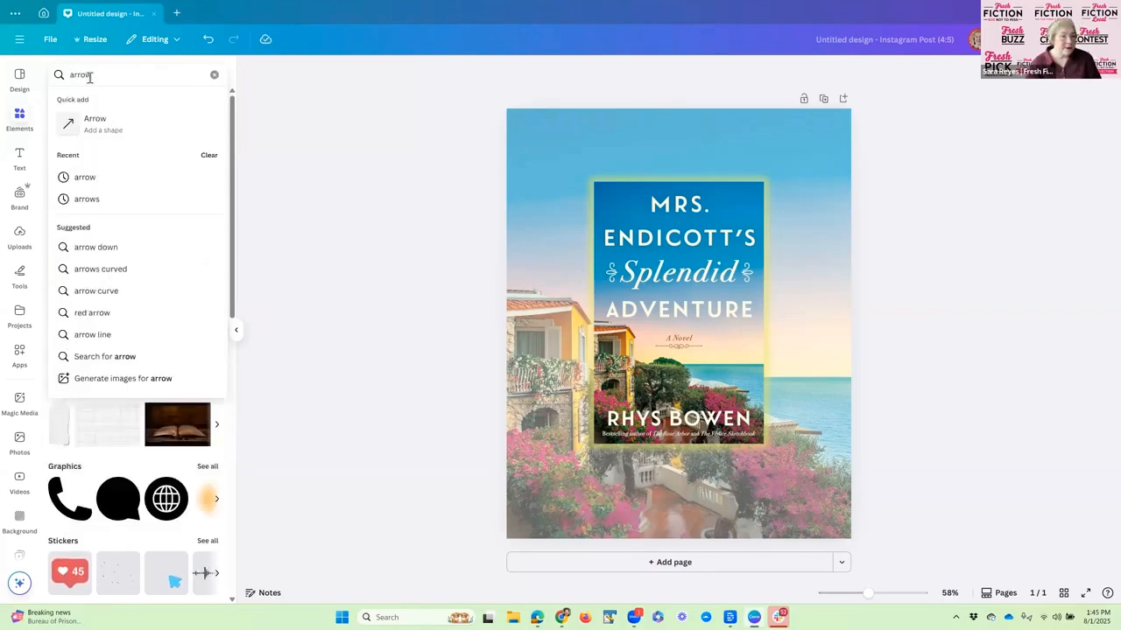
key(Return)
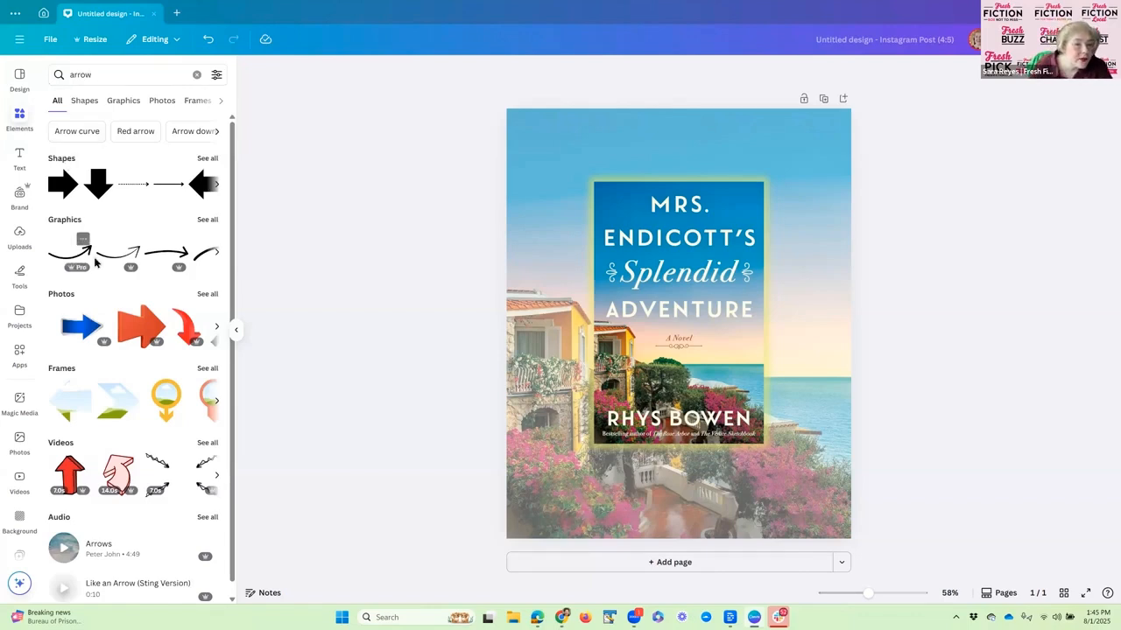
click(207, 220)
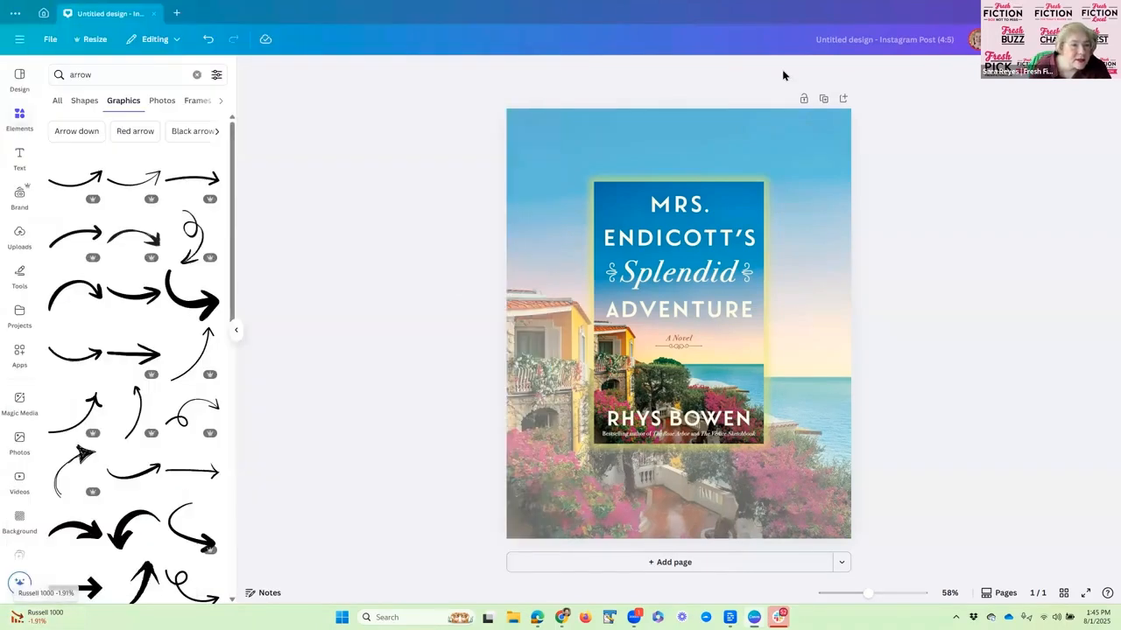
click(193, 231)
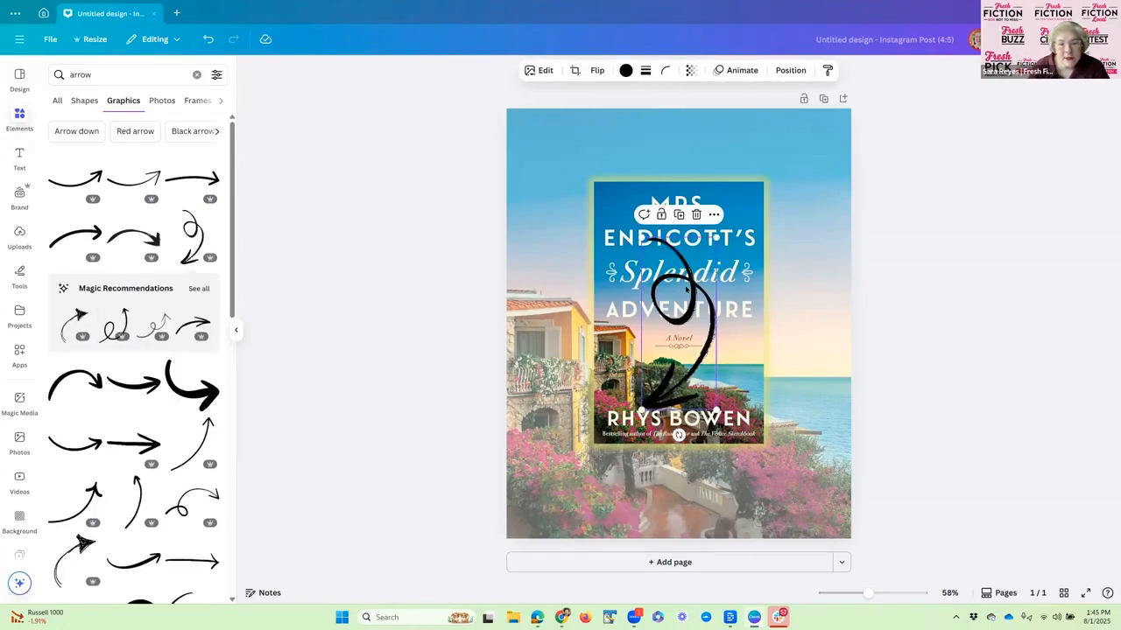
Shrink the looped arrow to about 121 × 279 px, rotate it to -98.5° at the cover's upper-right corner, and layer it behind the cover.
drag(711, 253, 812, 147)
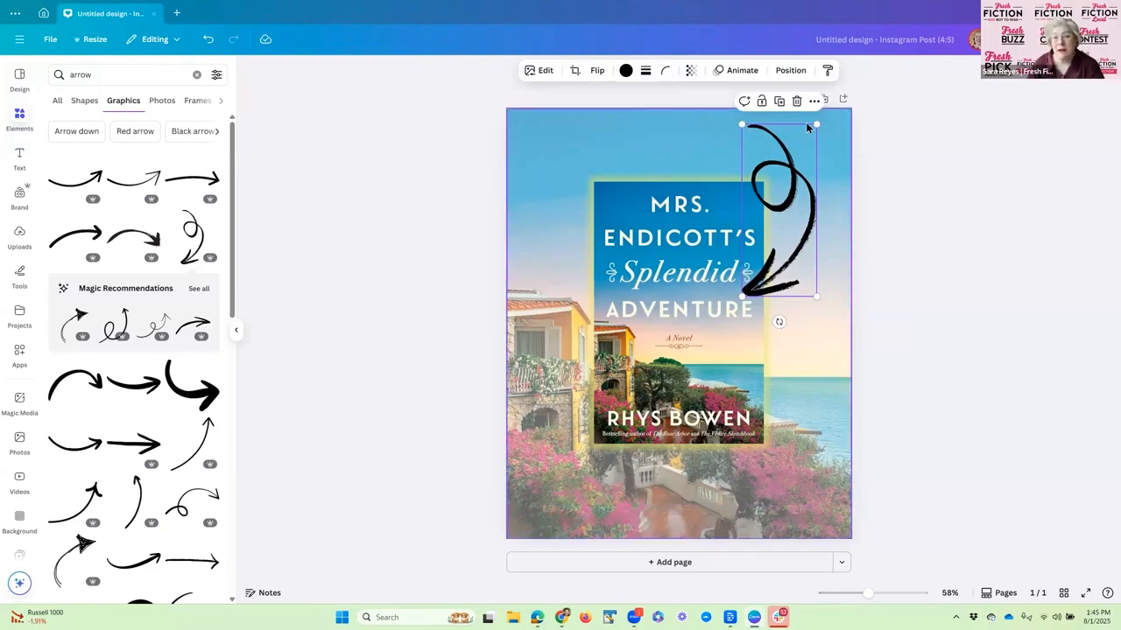
drag(816, 123, 802, 168)
drag(770, 198, 780, 213)
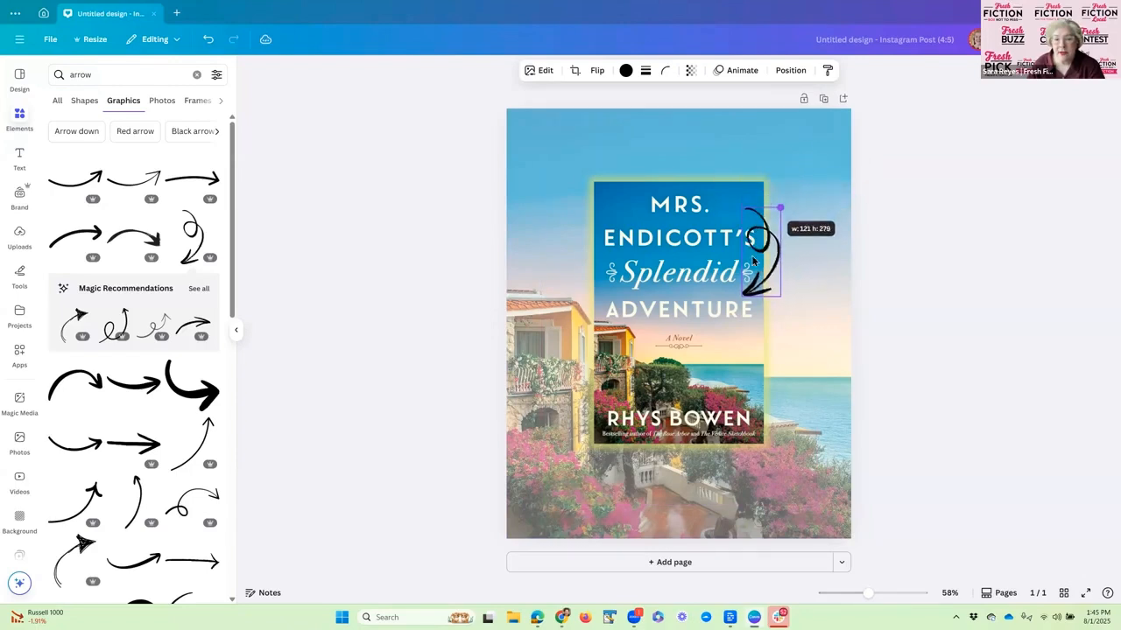
mouse_move(746, 321)
mouse_down()
mouse_move(709, 319)
mouse_move(717, 306)
mouse_up()
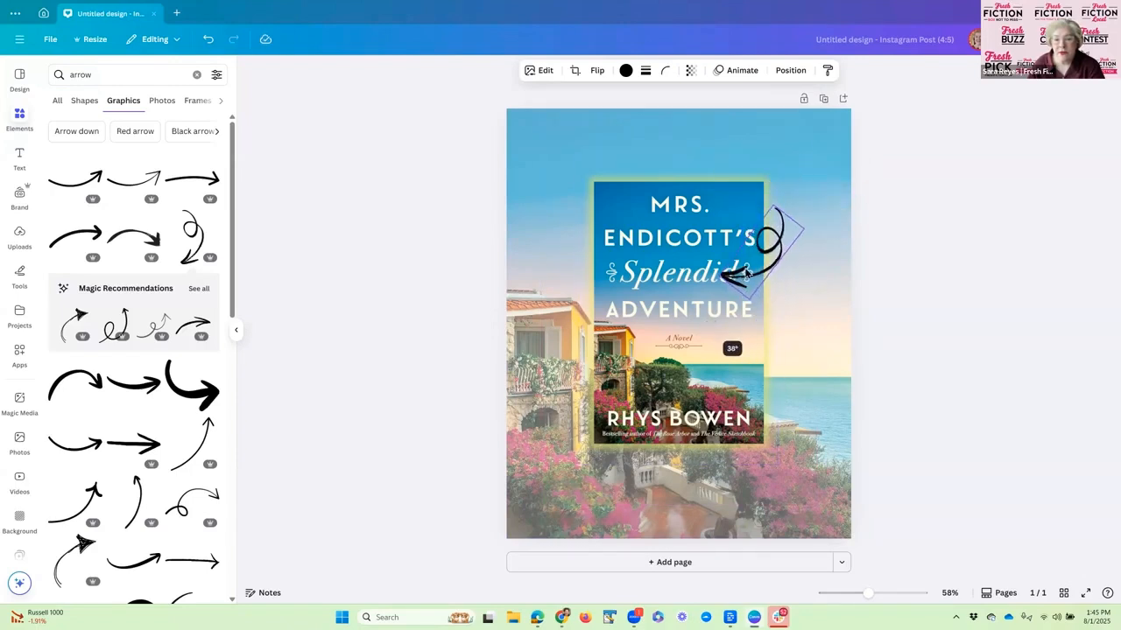
drag(787, 220, 809, 168)
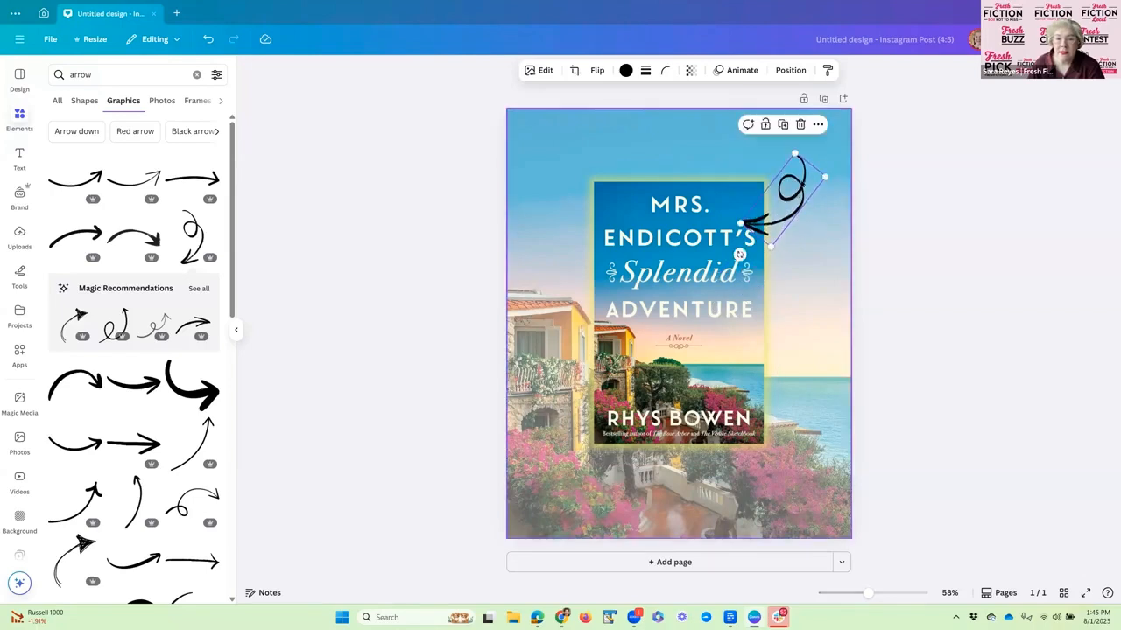
mouse_move(802, 255)
mouse_down()
mouse_move(836, 248)
mouse_move(842, 196)
mouse_move(824, 214)
mouse_move(759, 160)
mouse_move(773, 162)
mouse_up()
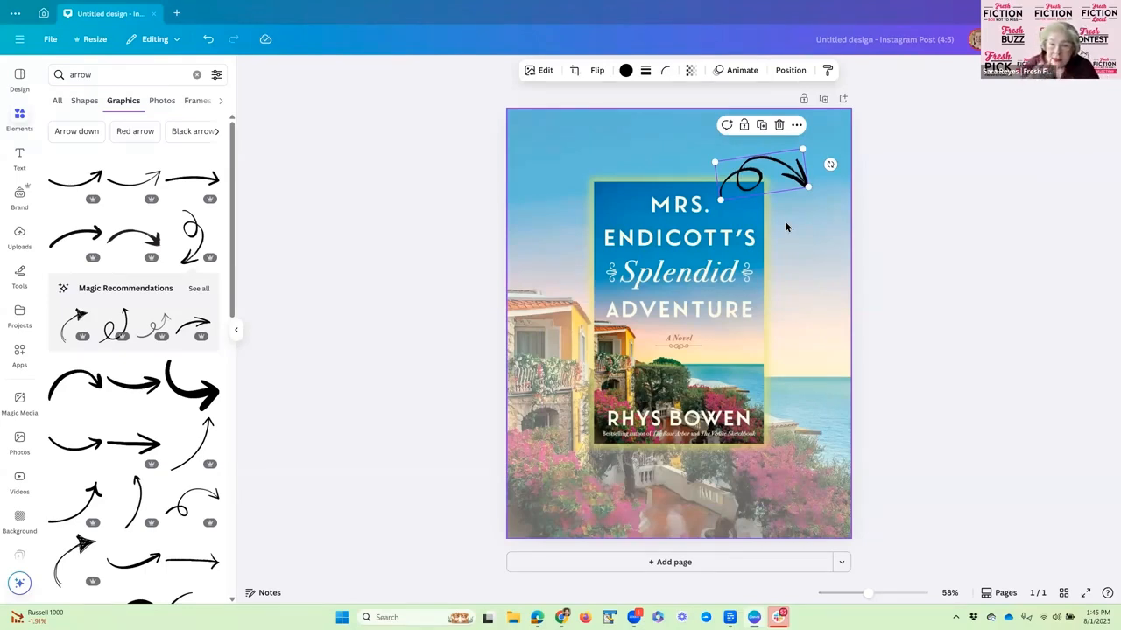
click(786, 73)
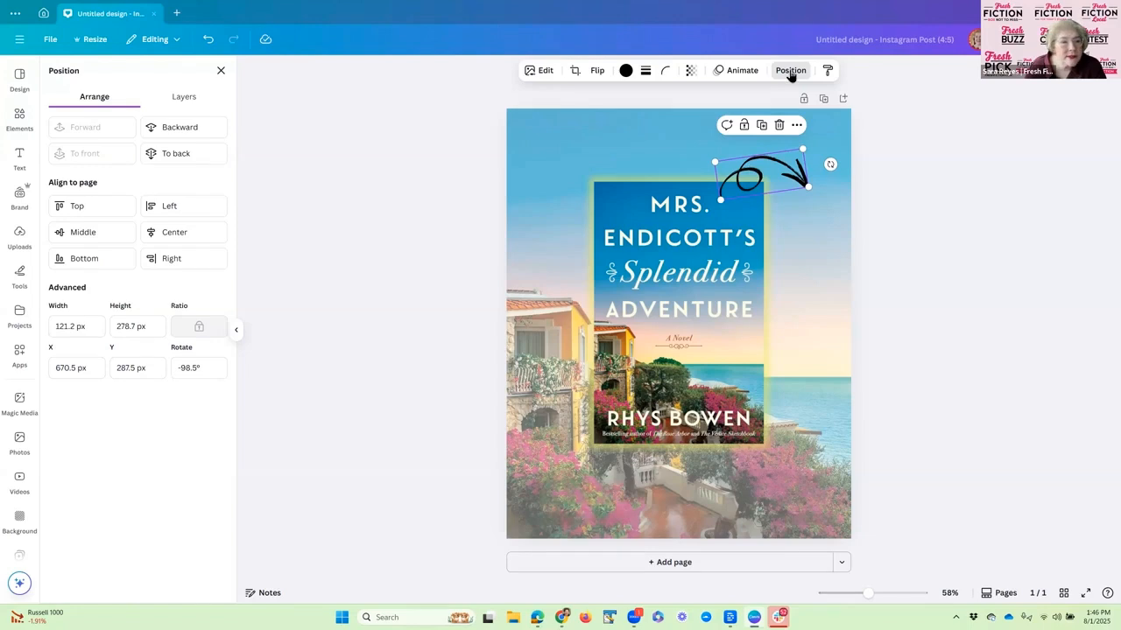
click(175, 129)
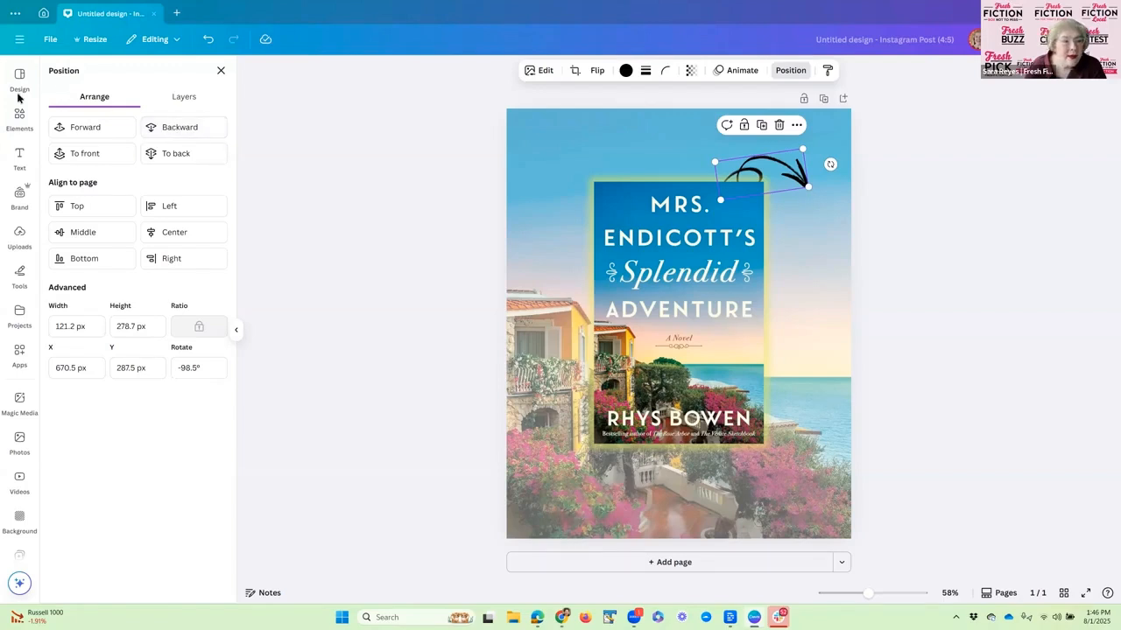
Add a text box and replace its placeholder text with "Women's Fiction".
click(20, 157)
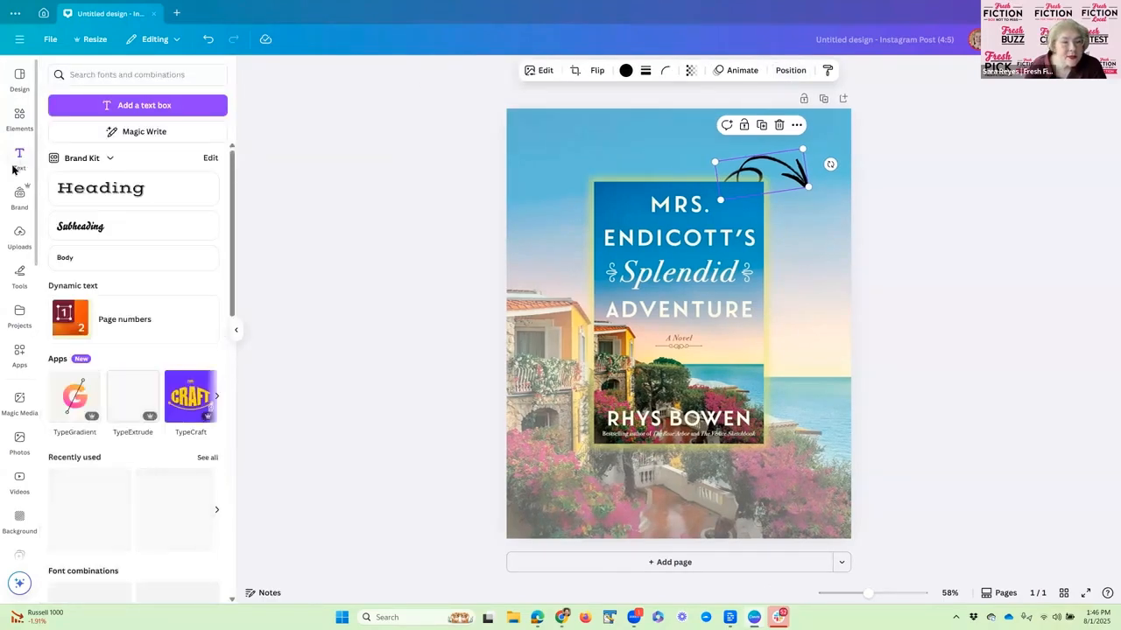
click(134, 106)
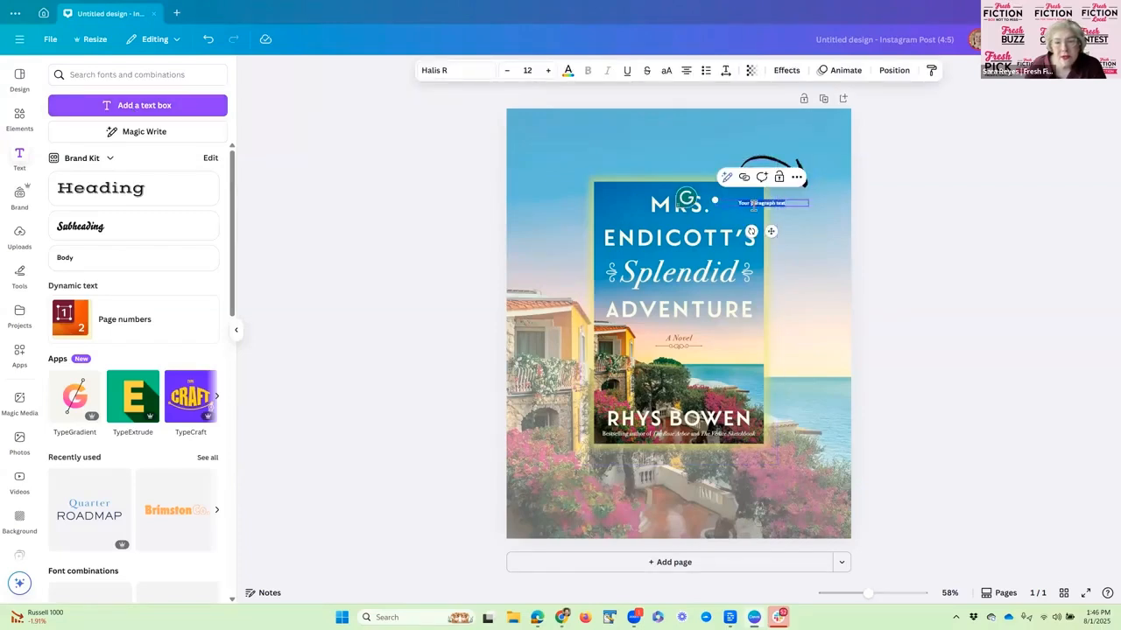
double_click(754, 203)
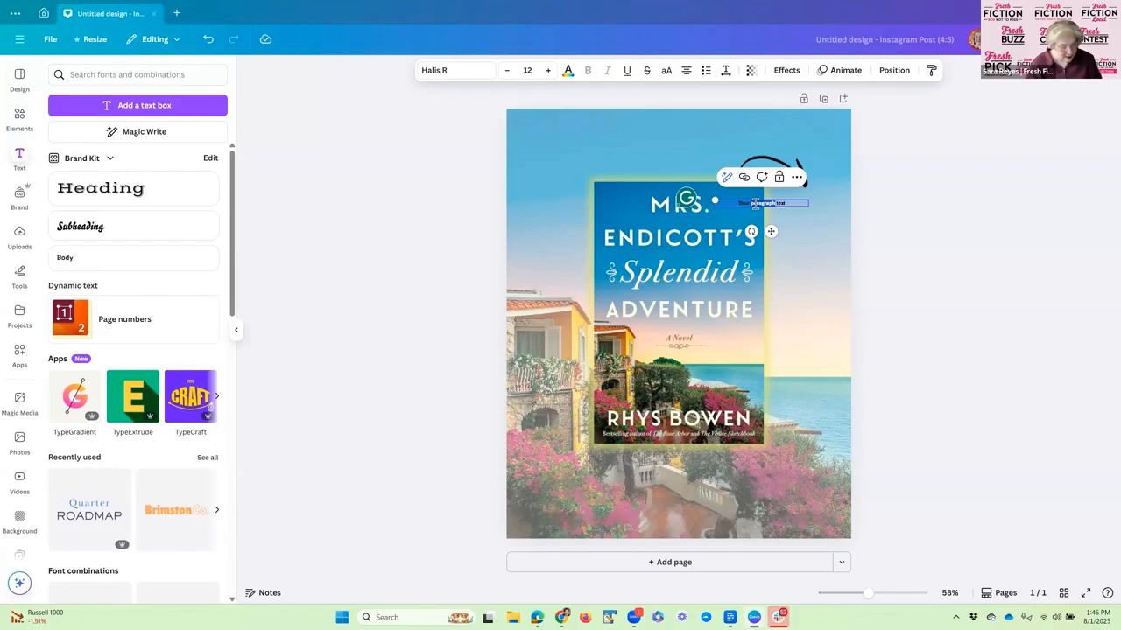
key(BackSpace)
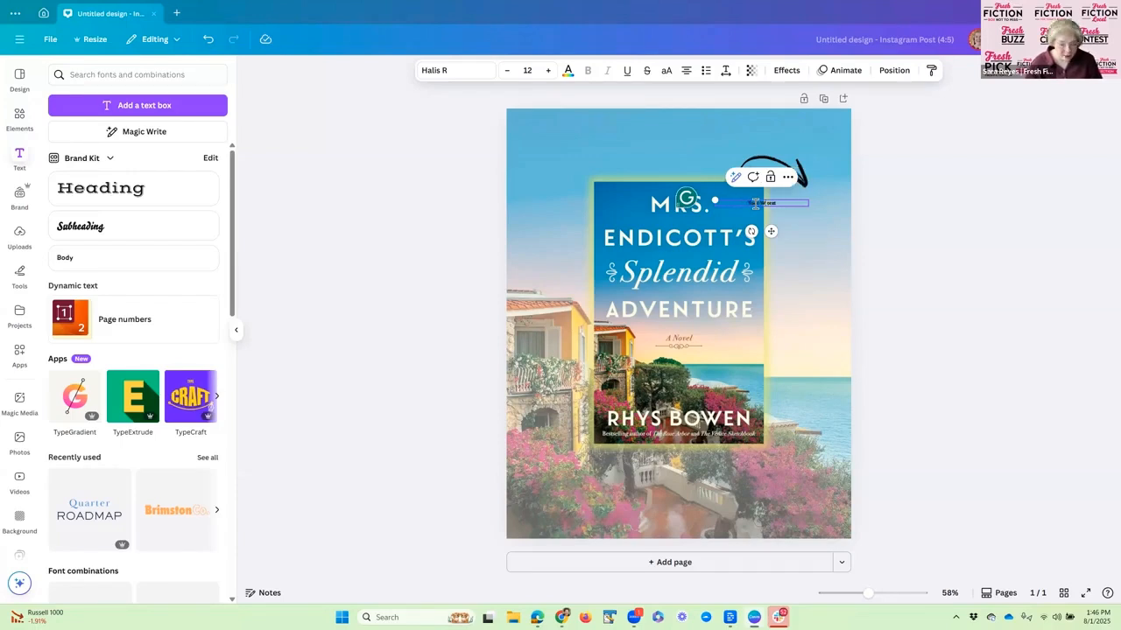
text(Women's Fic)
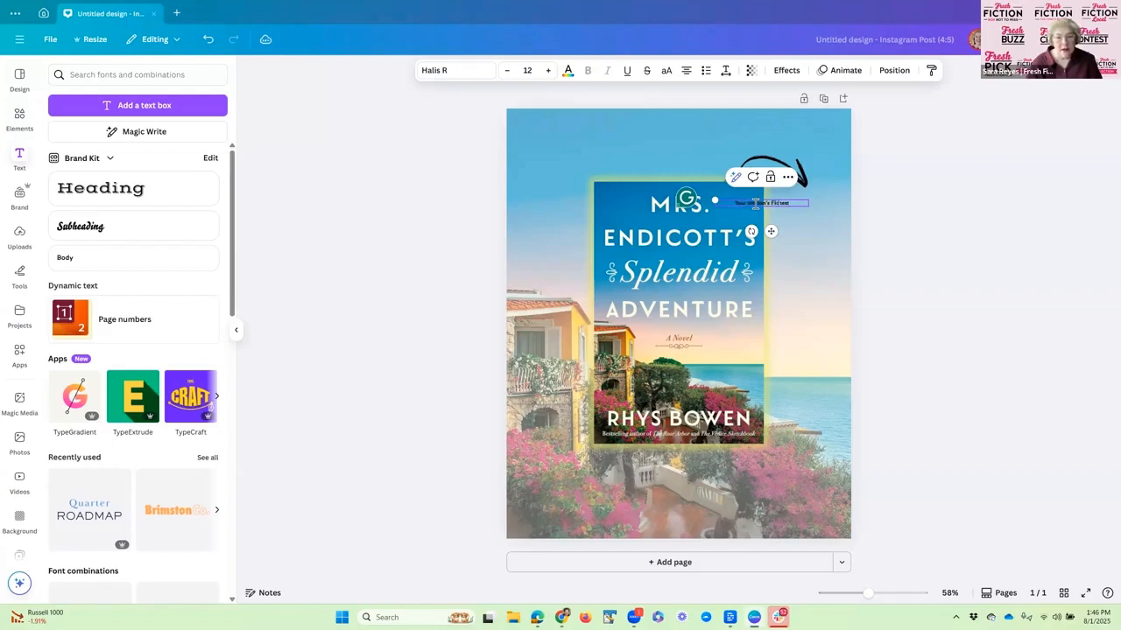
text(tion)
key(Delete)
key(Delete)
key(Delete)
key(Delete)
key(Delete)
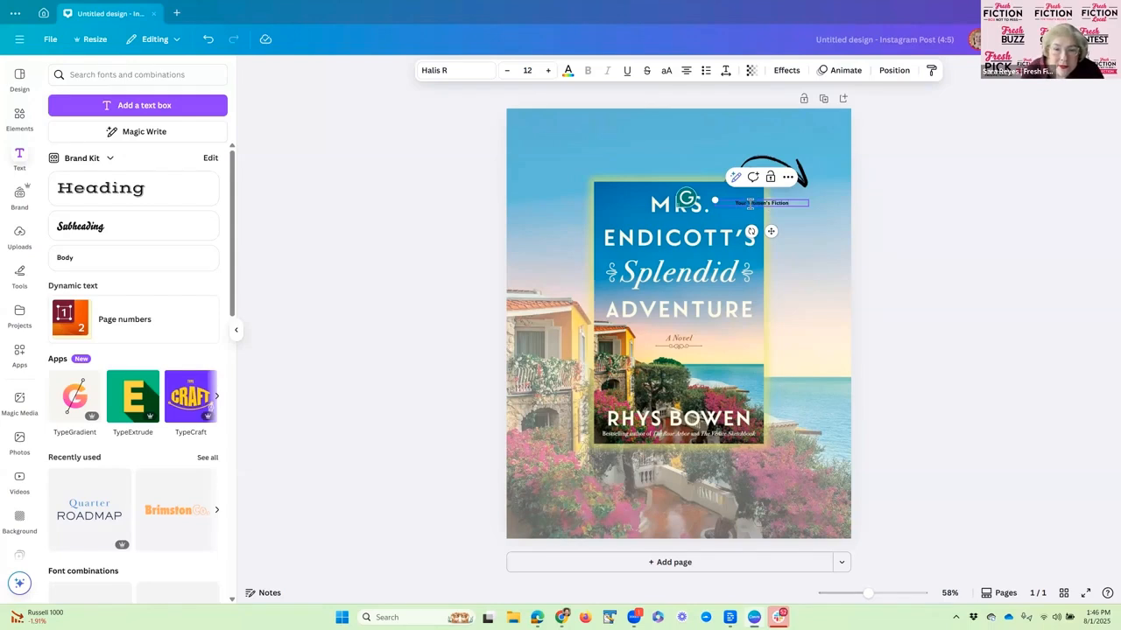
key(BackSpace)
key(BackSpace)
key(BackSpace)
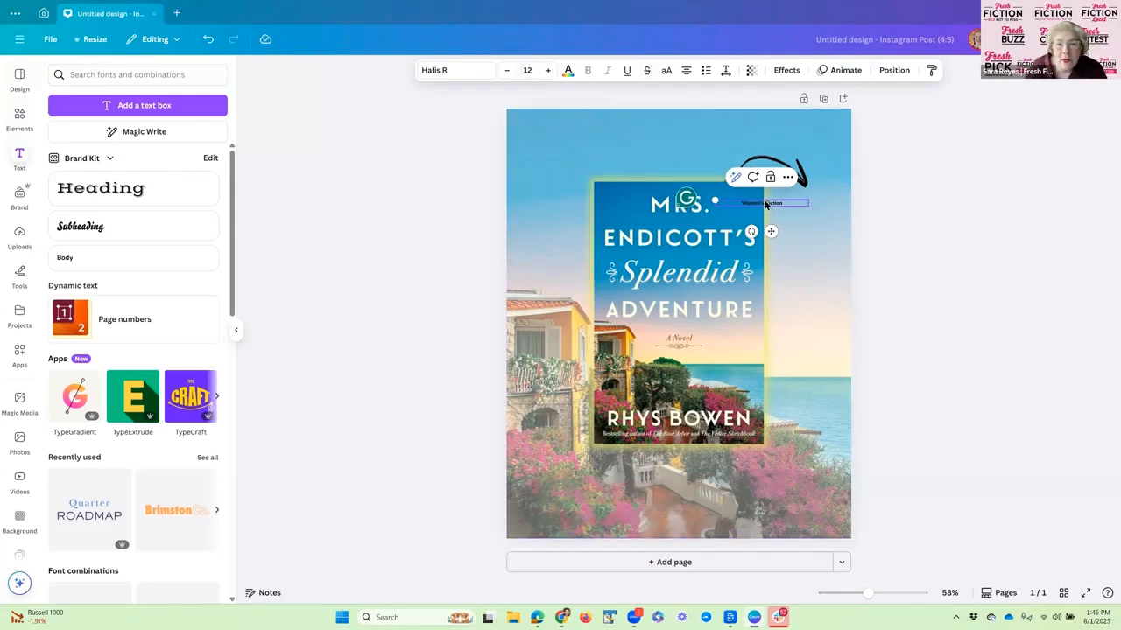
Enlarge the "Women's Fiction" text to size 27.7 and position it just below the arrow's tip.
double_click(755, 202)
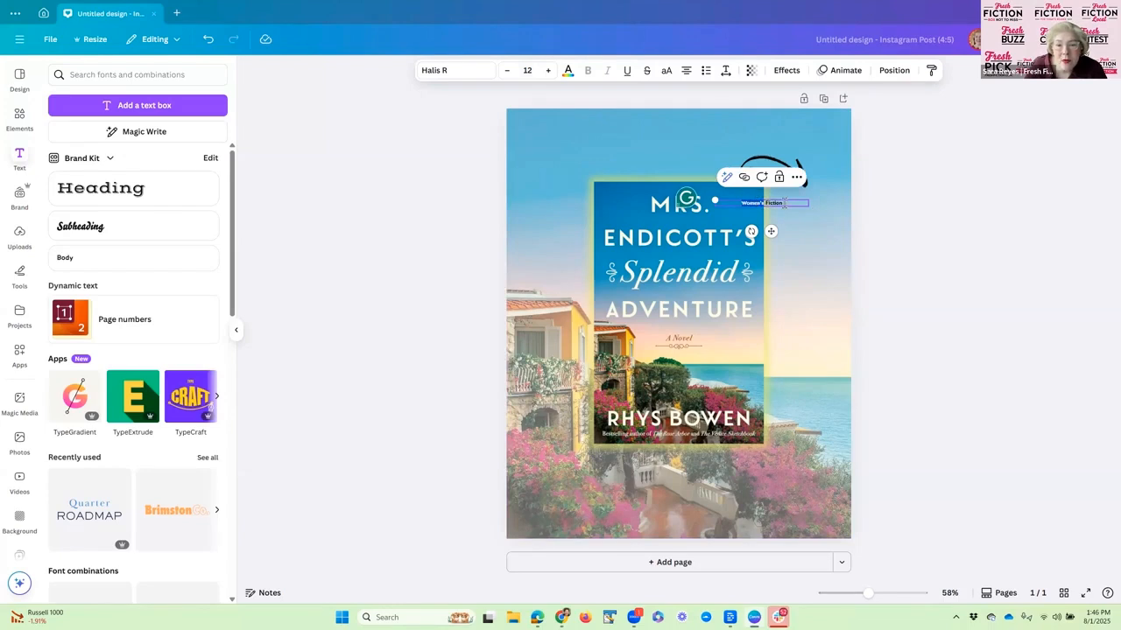
triple_click(726, 201)
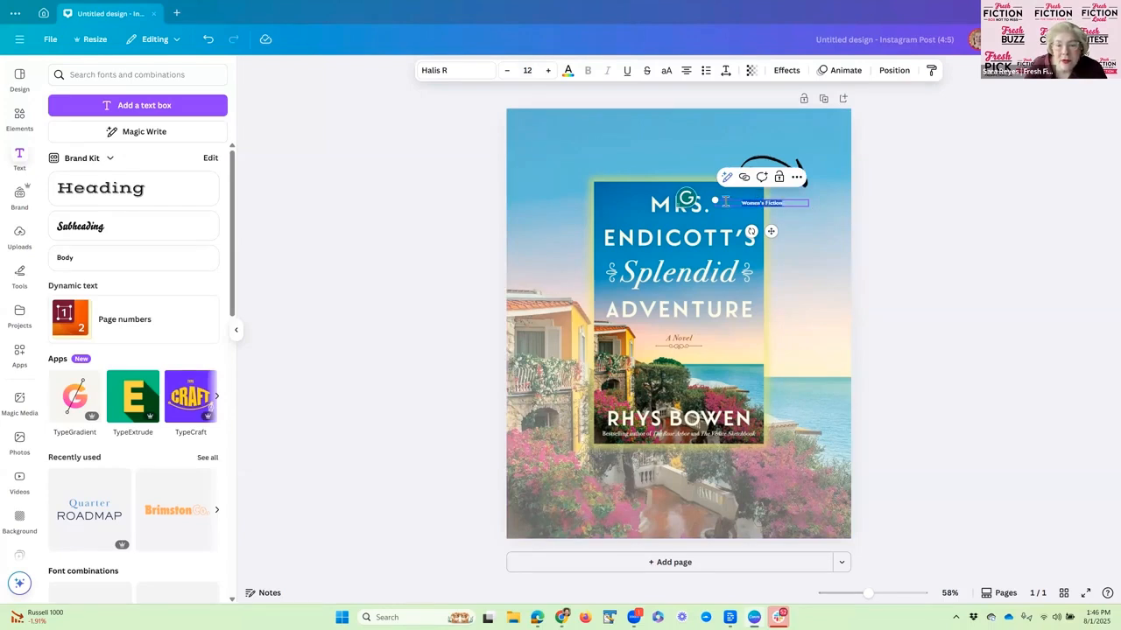
click(547, 72)
click(547, 73)
click(548, 74)
click(548, 74)
click(548, 72)
click(549, 73)
click(548, 73)
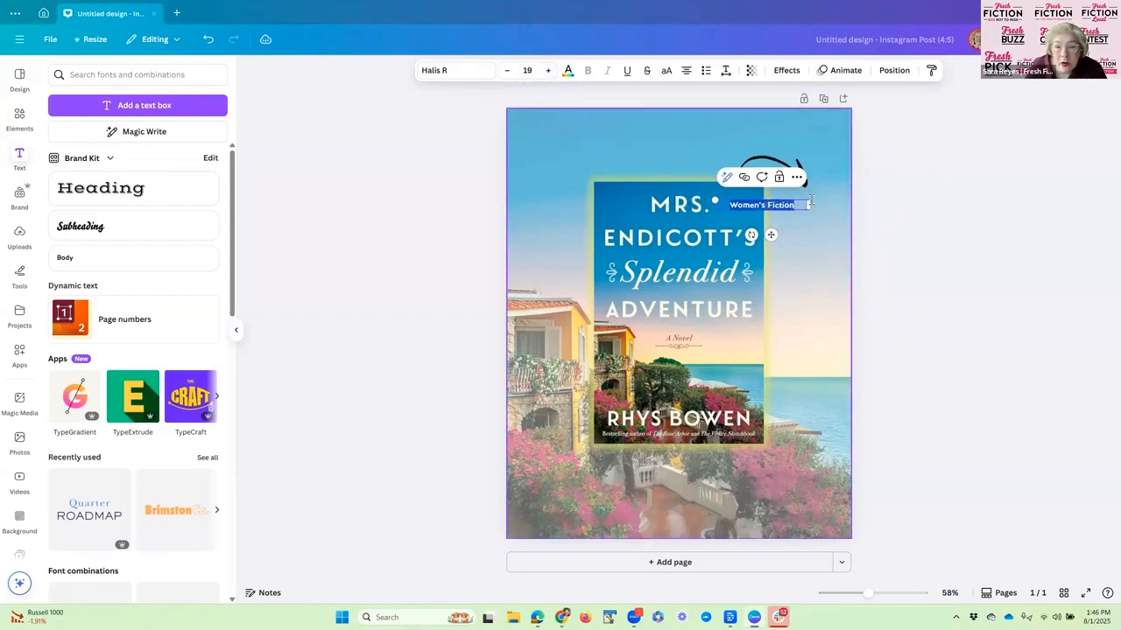
drag(806, 200, 848, 162)
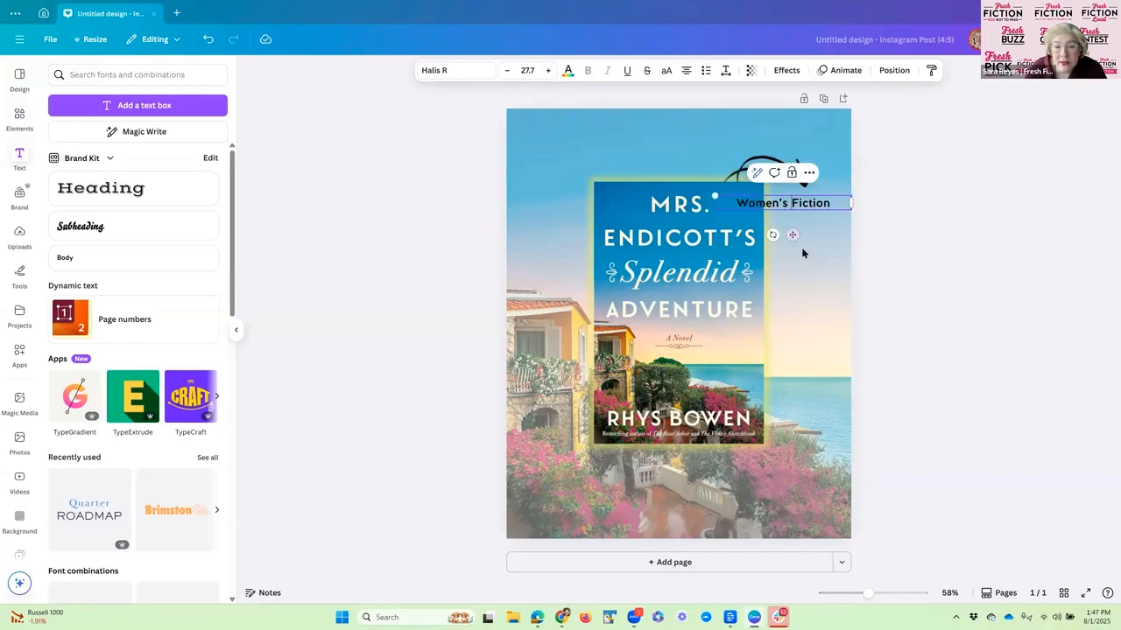
mouse_move(792, 235)
mouse_down()
mouse_move(803, 222)
mouse_move(803, 235)
mouse_up()
click(909, 120)
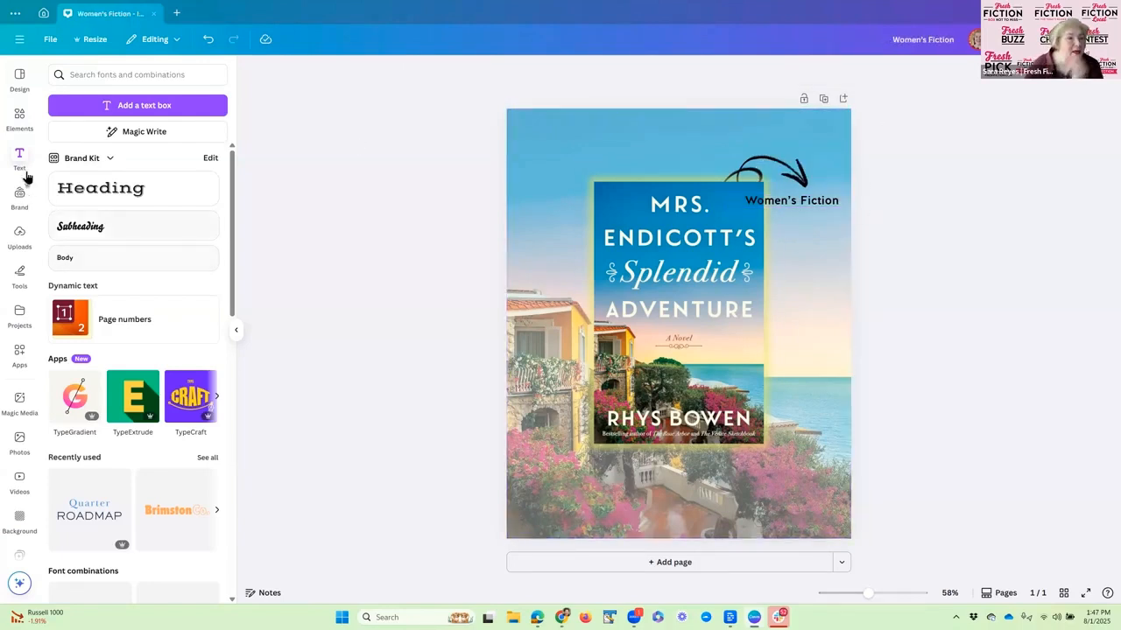
Search the elements for "squiggly border" and show all the graphics results.
click(21, 117)
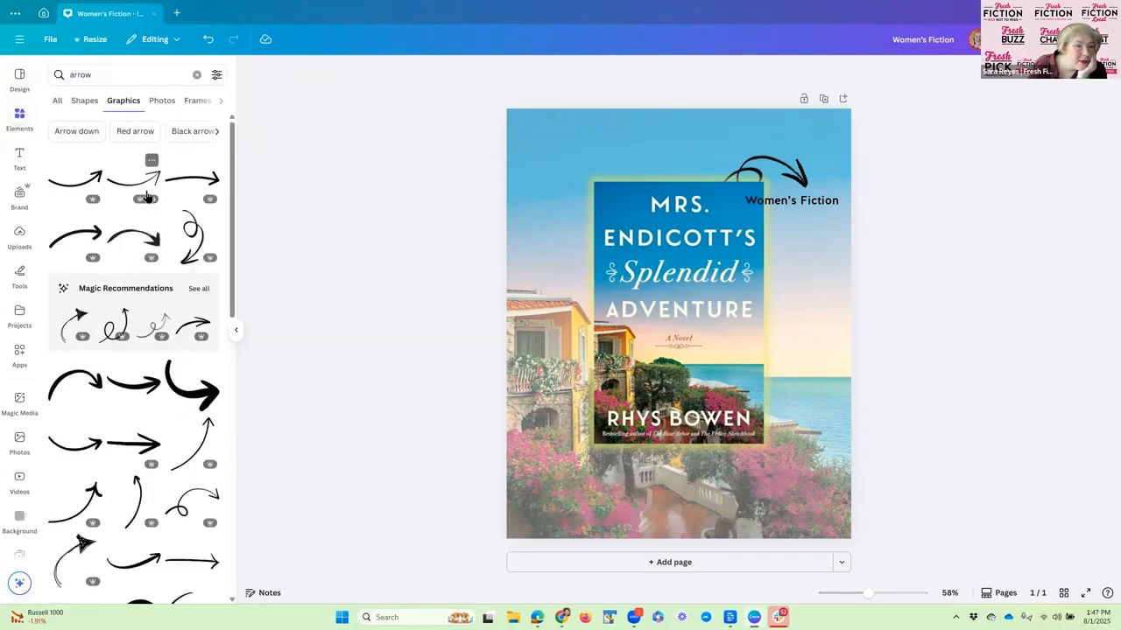
scroll(133, 184, down, 10)
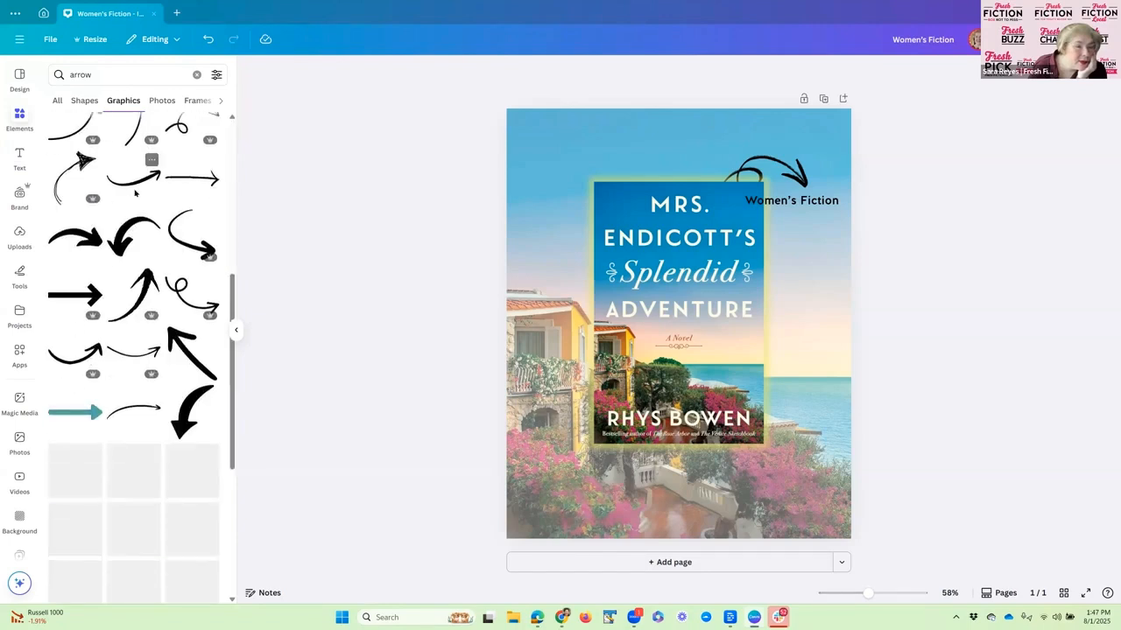
scroll(129, 175, up, 10)
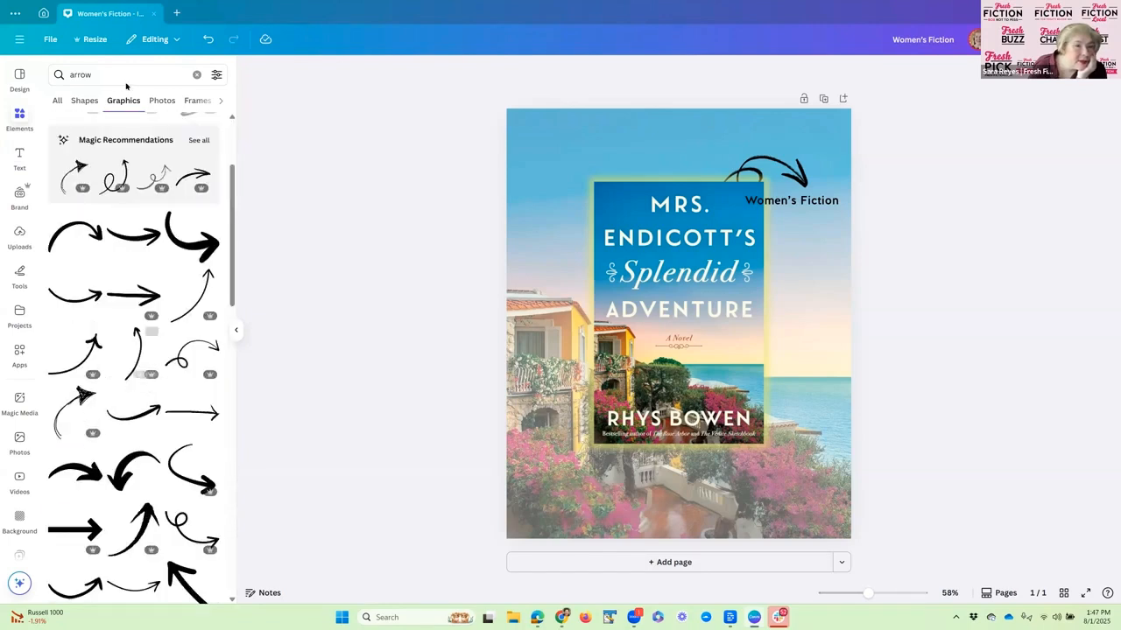
click(196, 74)
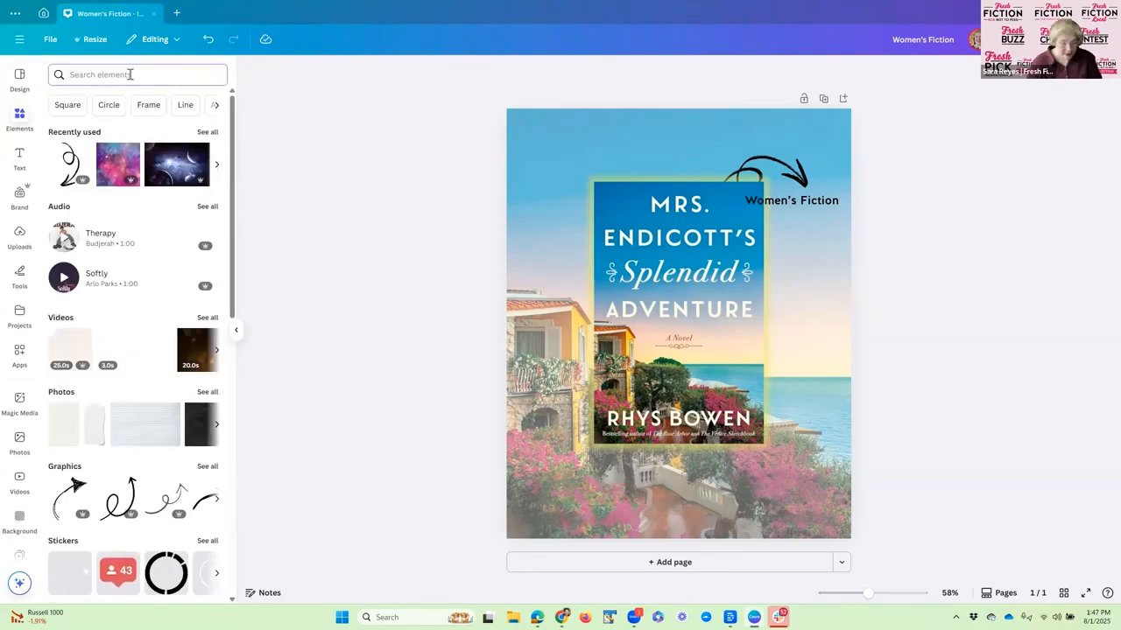
text(squ)
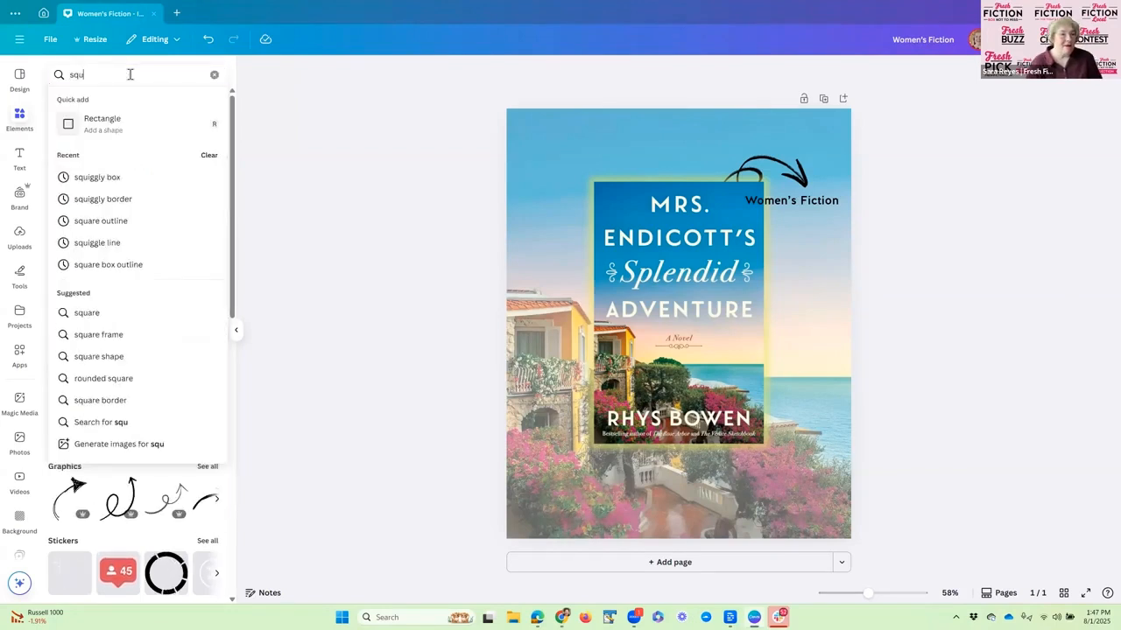
text(iggly)
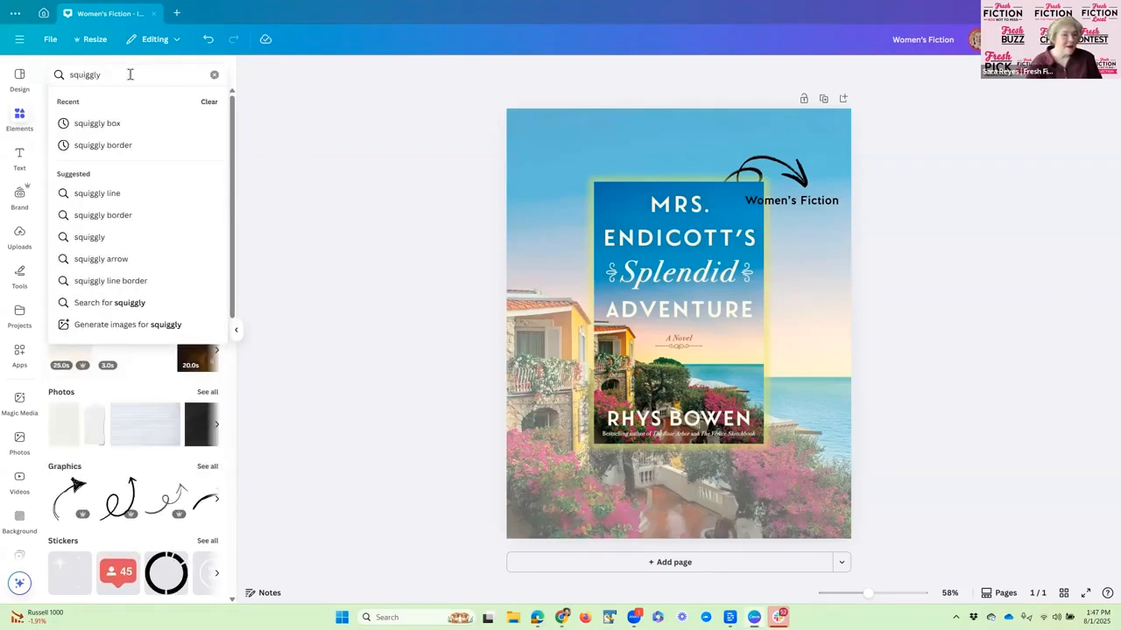
click(110, 145)
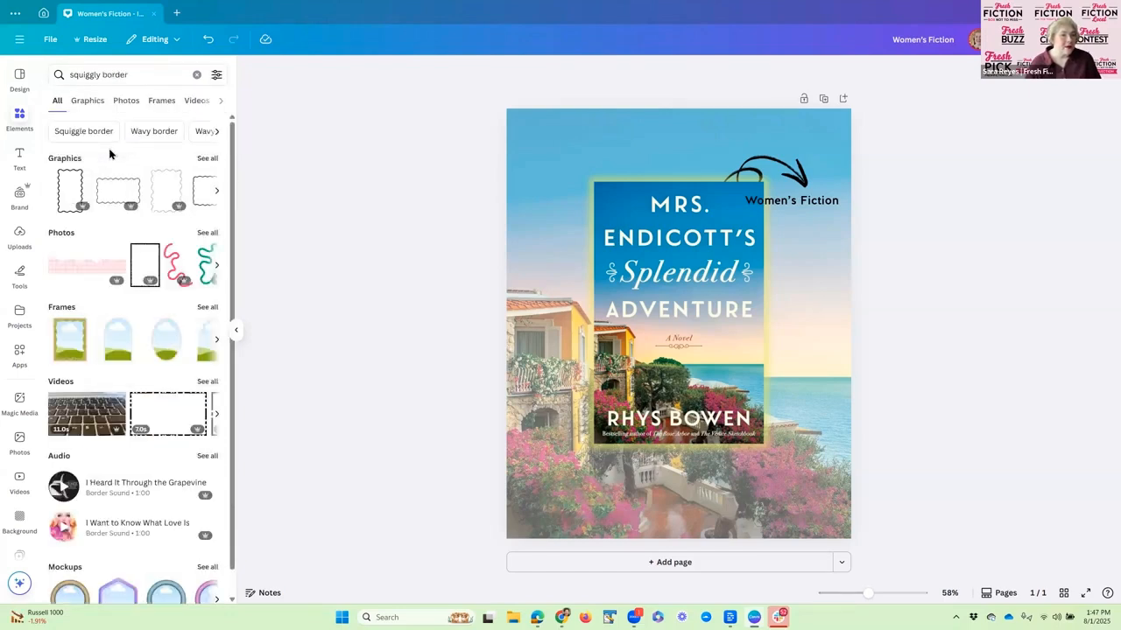
click(110, 154)
Refine the element search to "squiggly oval border" and add the thin black hand-drawn oval outline to the page.
click(102, 75)
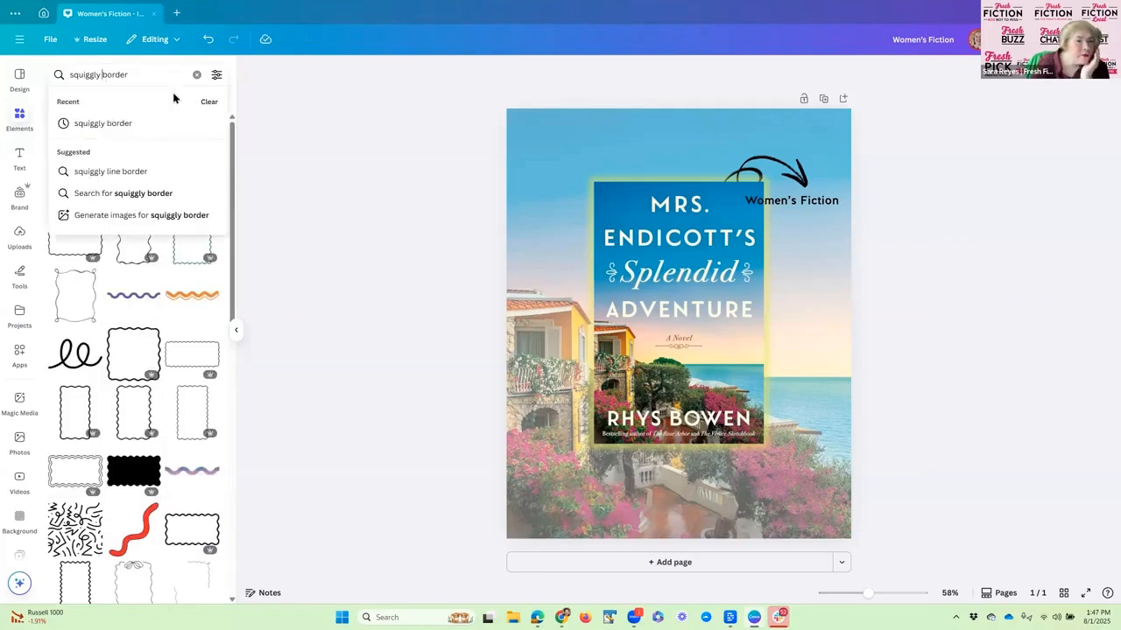
text(oval)
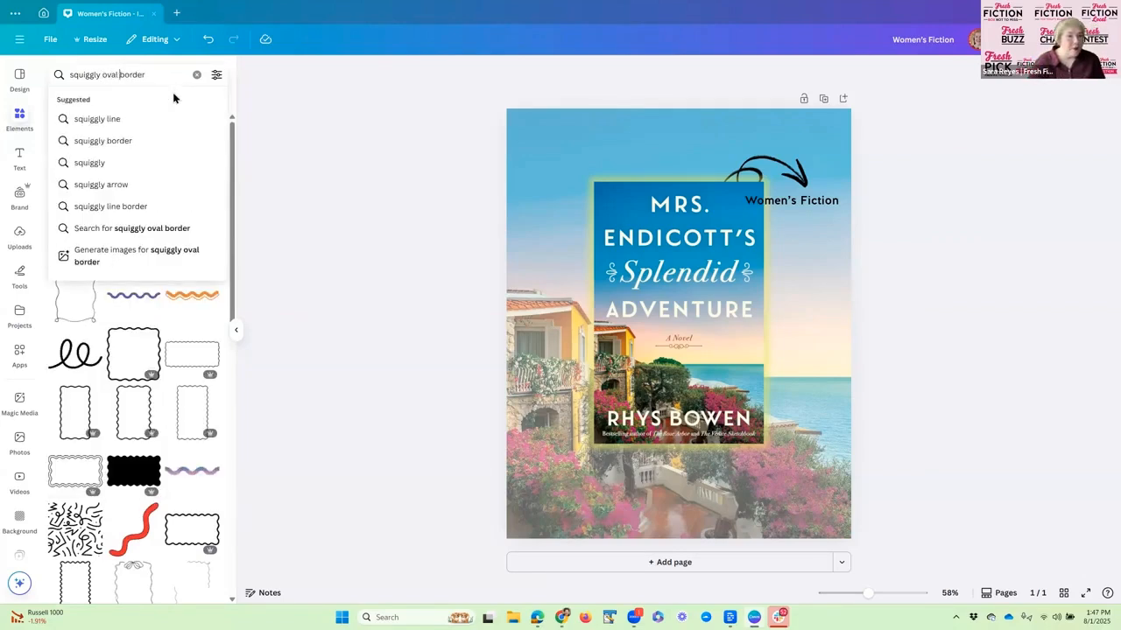
key(Return)
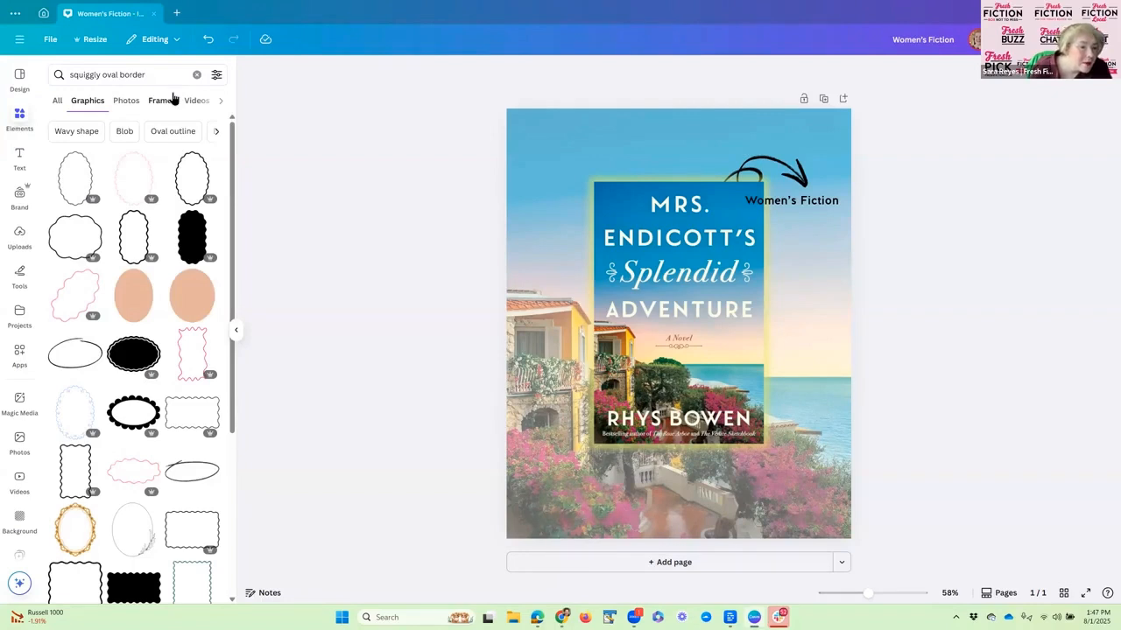
click(77, 368)
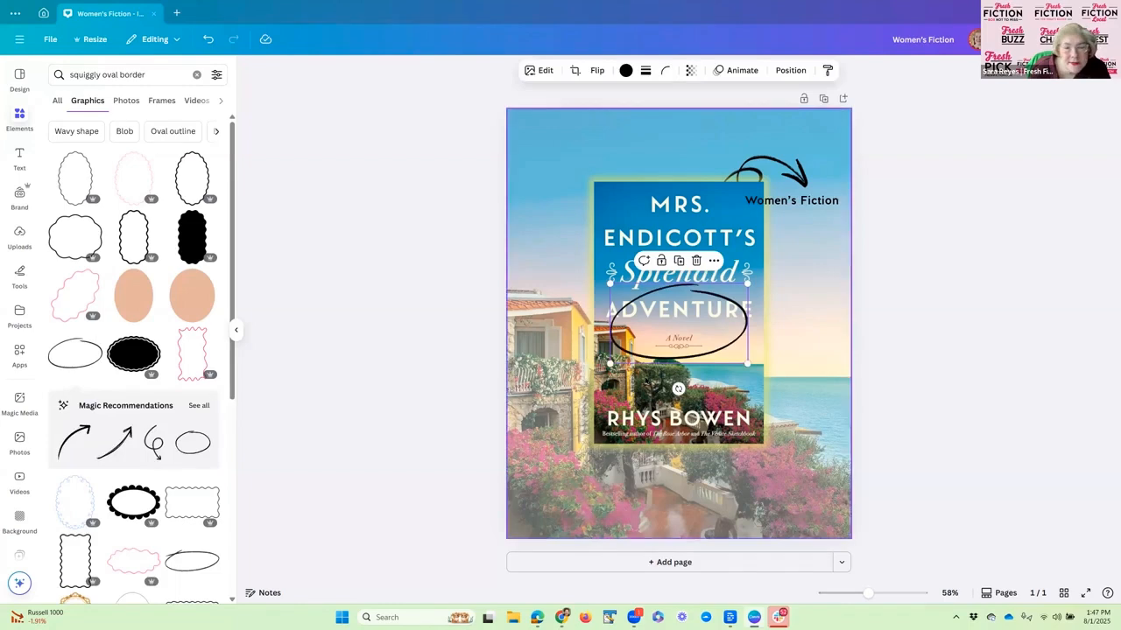
Shrink the hand-drawn oval, tilt it slightly clockwise and place it around the "Women's Fiction" text.
drag(768, 295, 795, 218)
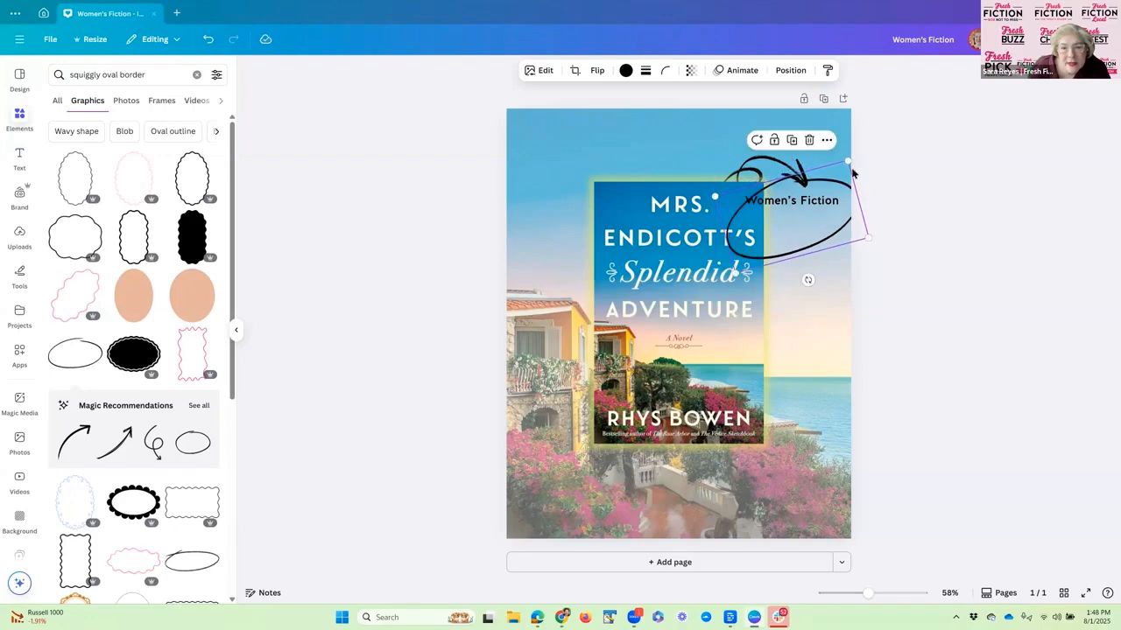
drag(848, 161, 812, 197)
drag(780, 246, 853, 224)
drag(807, 256, 784, 265)
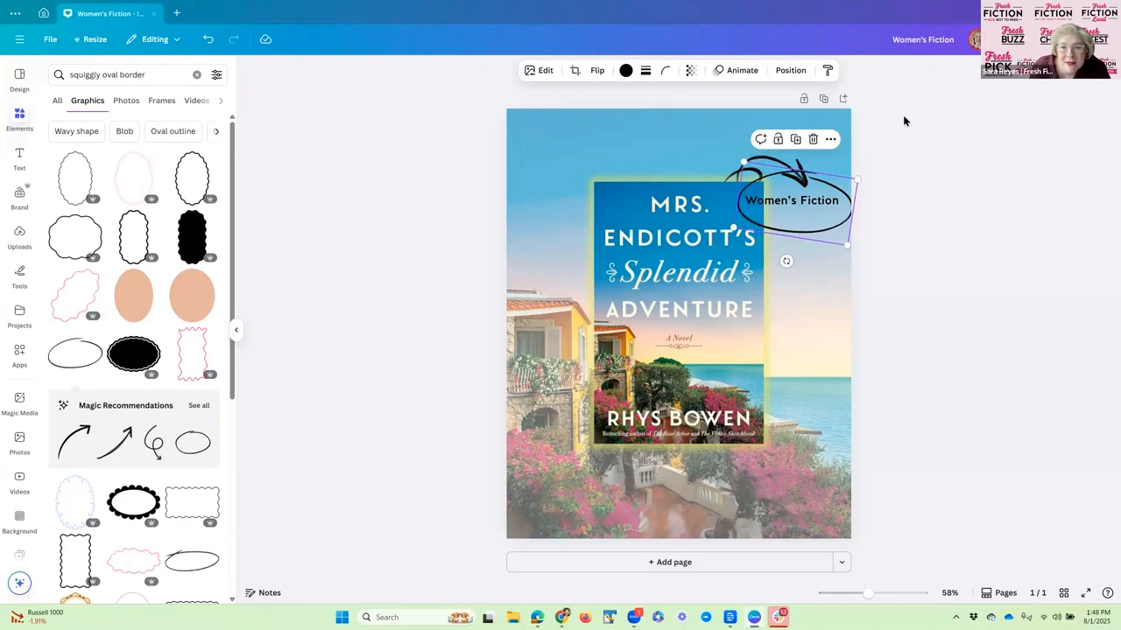
click(904, 116)
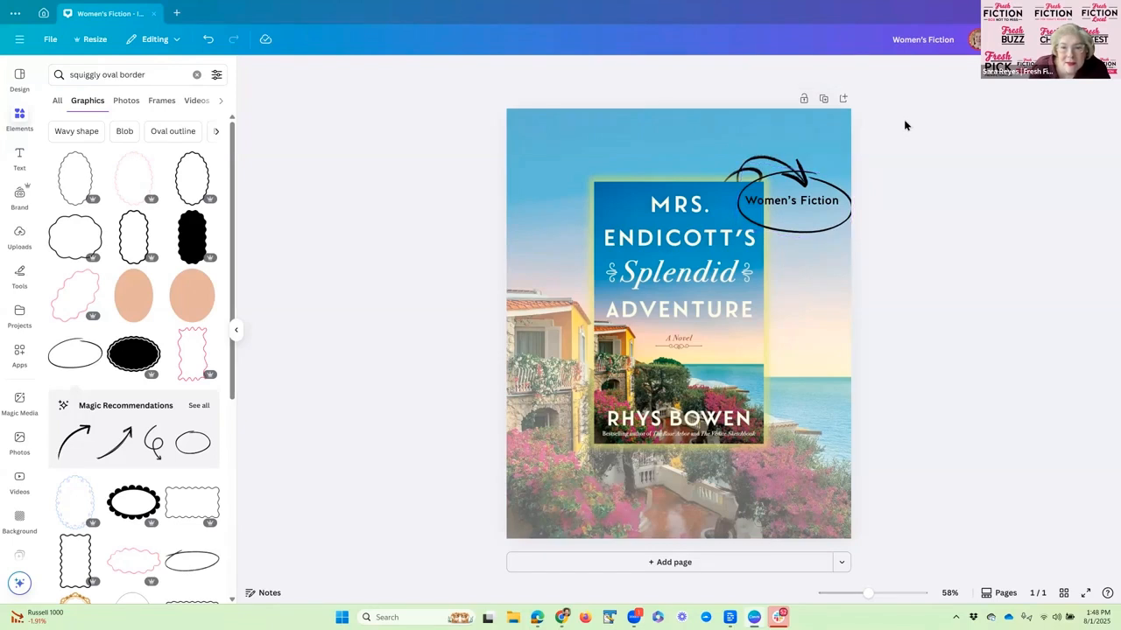
Recolor the looped arrow to pale green #CCD9A4, sampled from the glow at the book cover's edge.
click(766, 164)
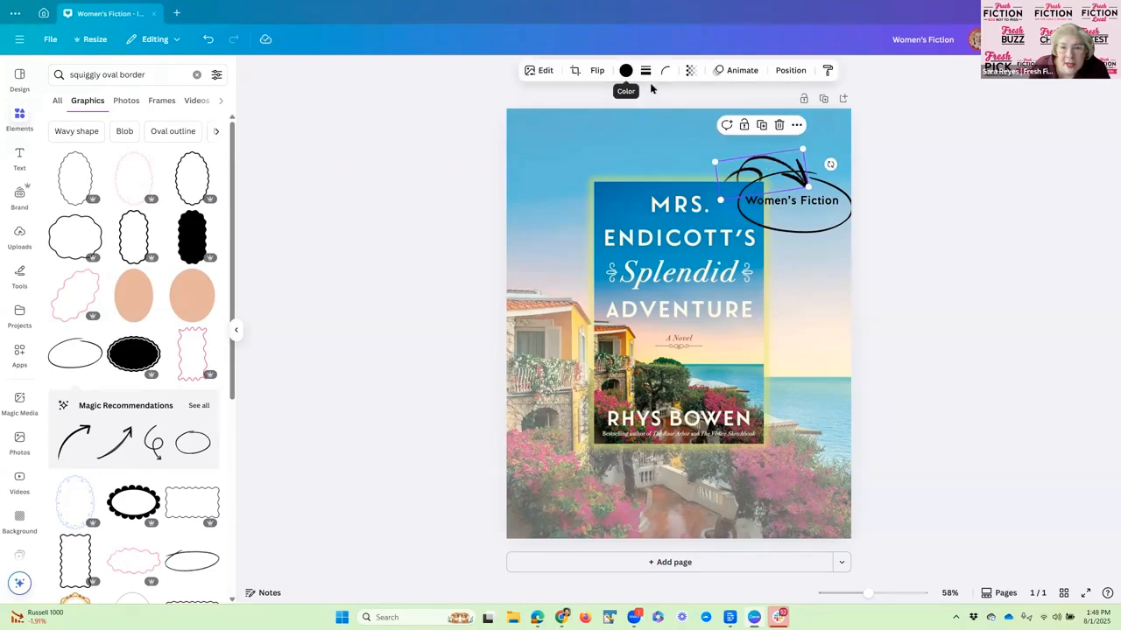
click(626, 71)
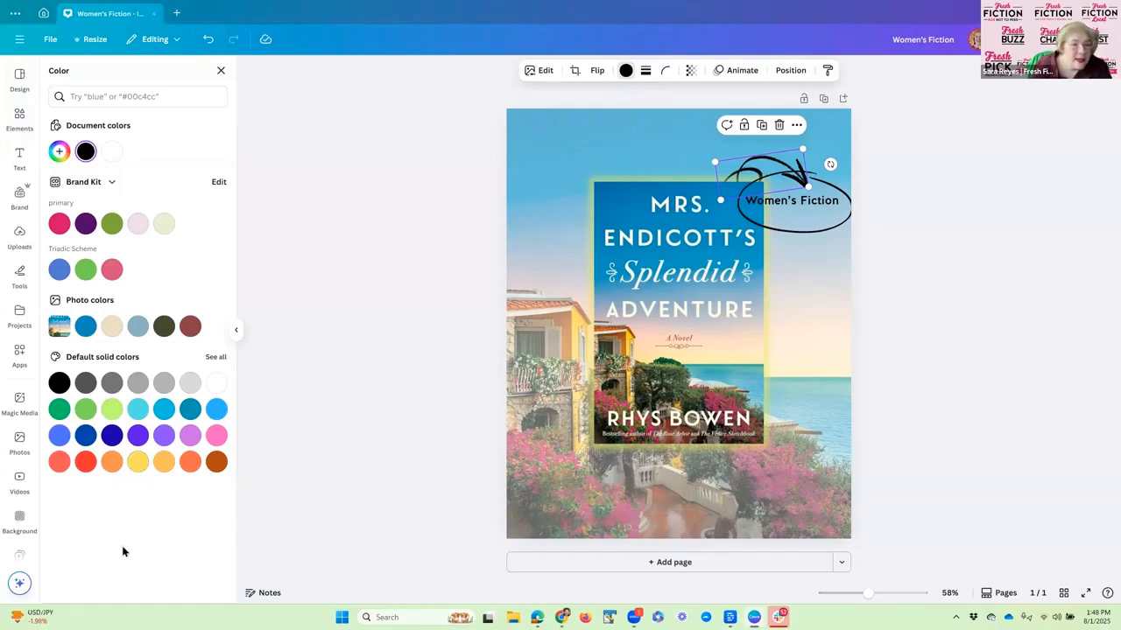
click(59, 152)
click(199, 270)
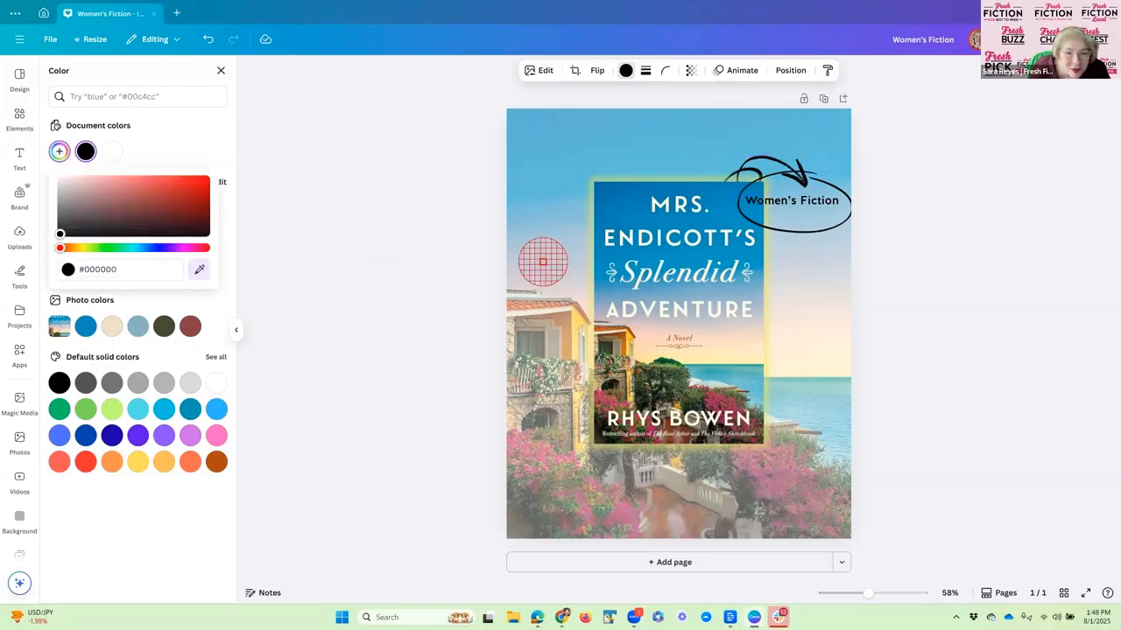
click(591, 255)
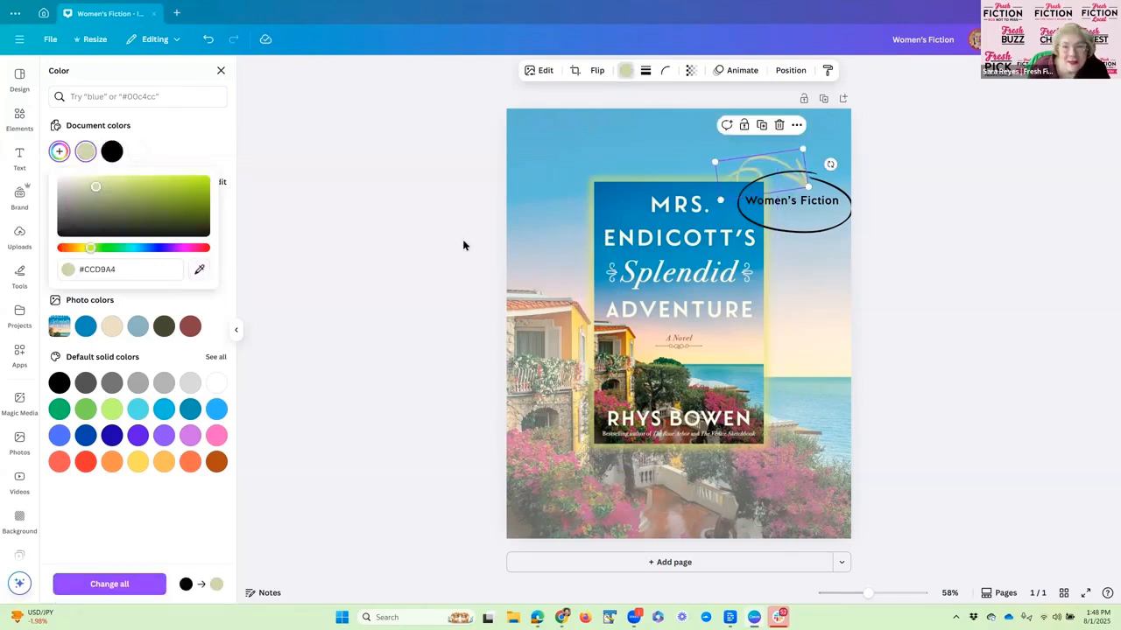
Recolor the "Women's Fiction" text with the pale green document color used on the arrow.
click(782, 207)
triple_click(772, 203)
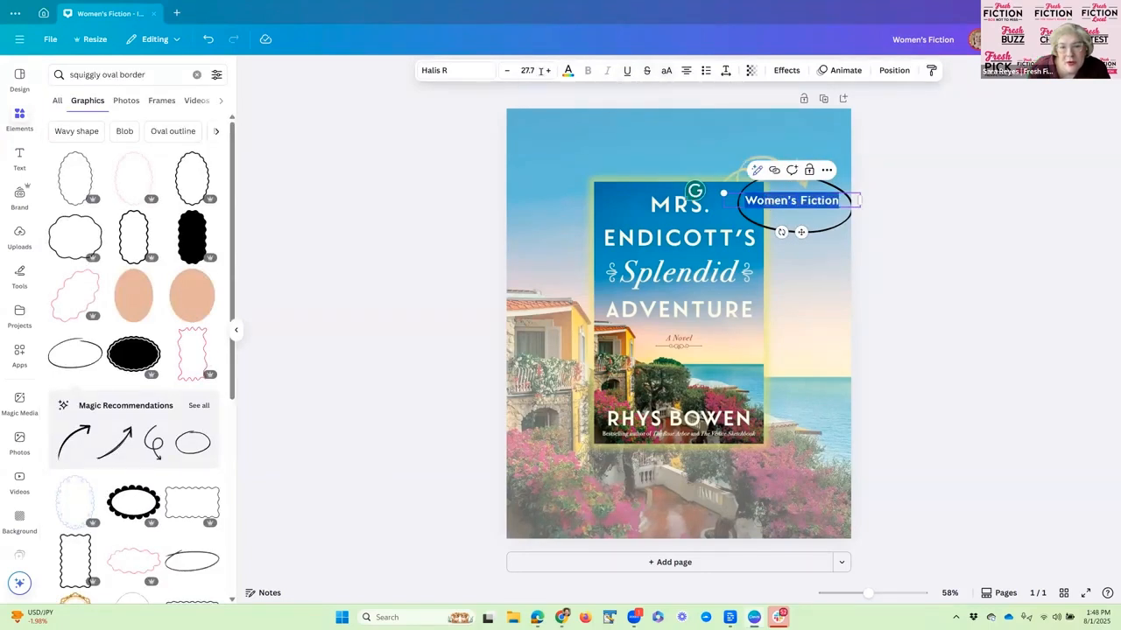
click(569, 72)
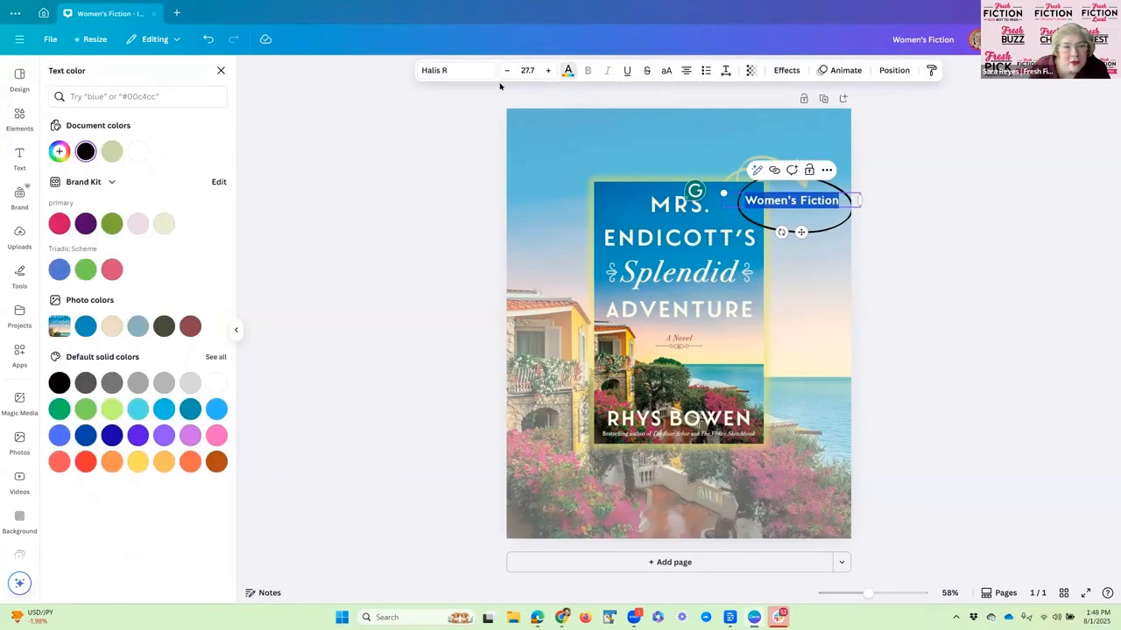
click(112, 154)
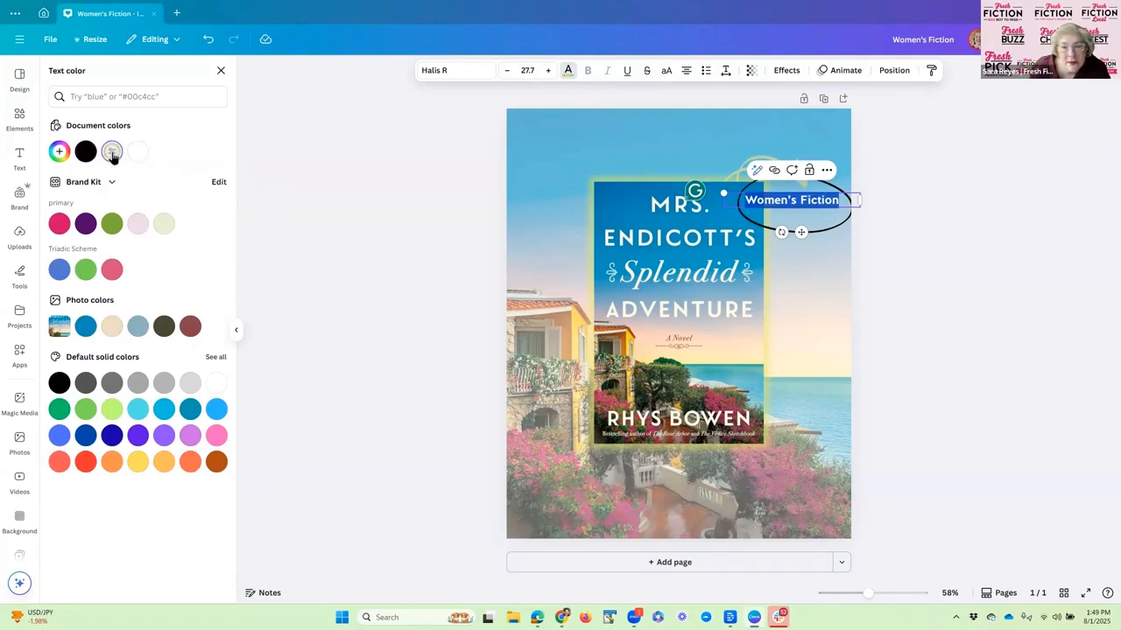
click(900, 124)
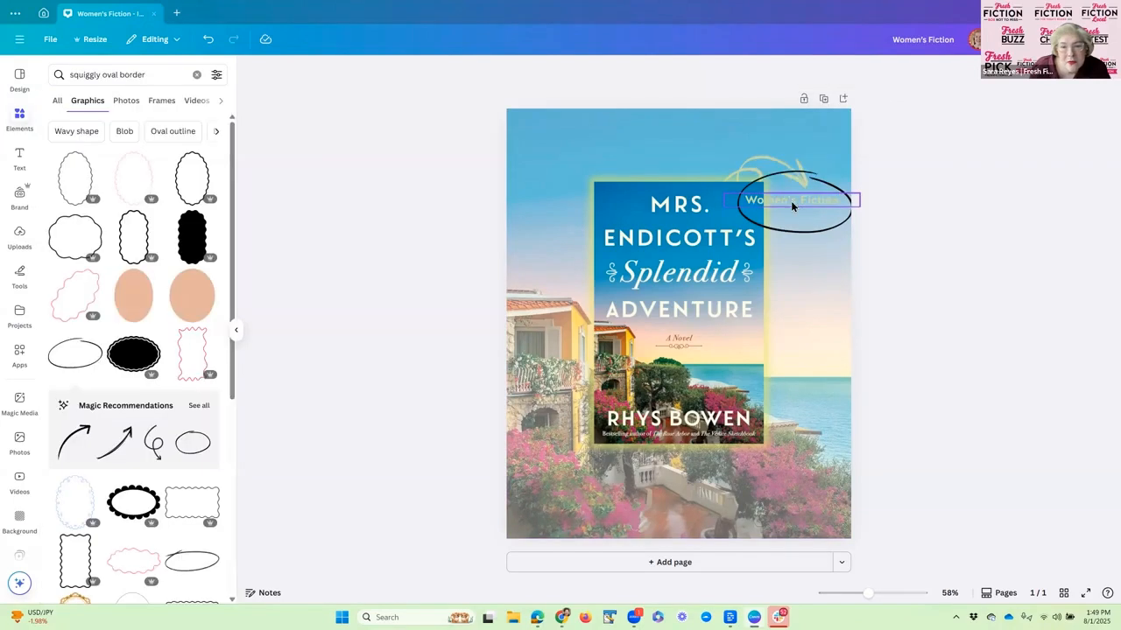
Apply the Neon effect at intensity 50 to the "Women's Fiction" text.
click(791, 201)
double_click(791, 200)
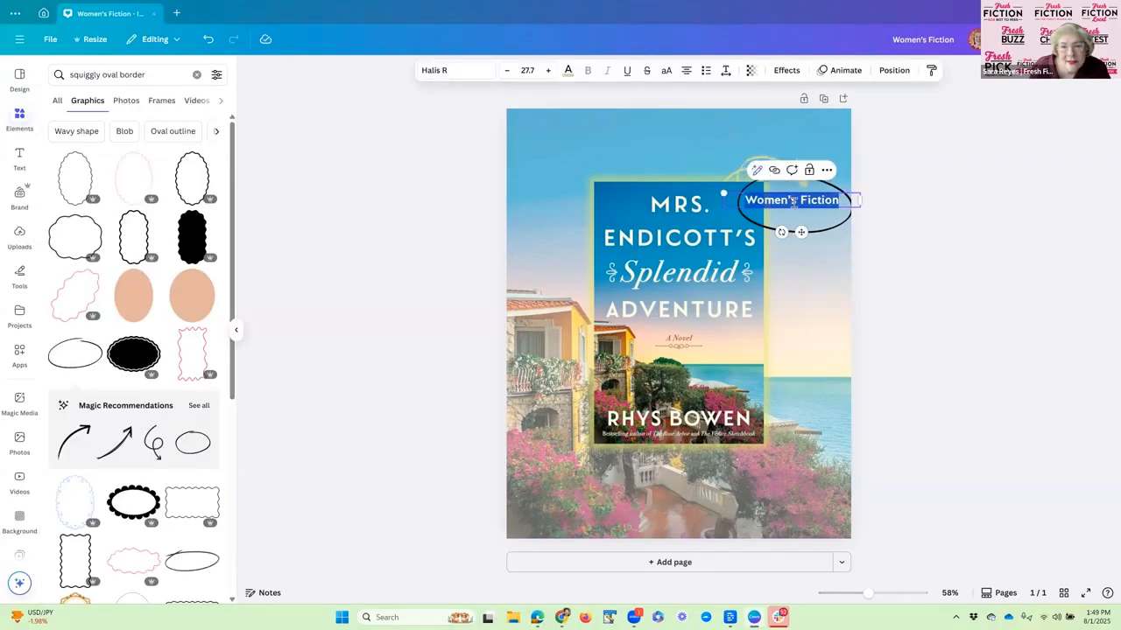
click(788, 71)
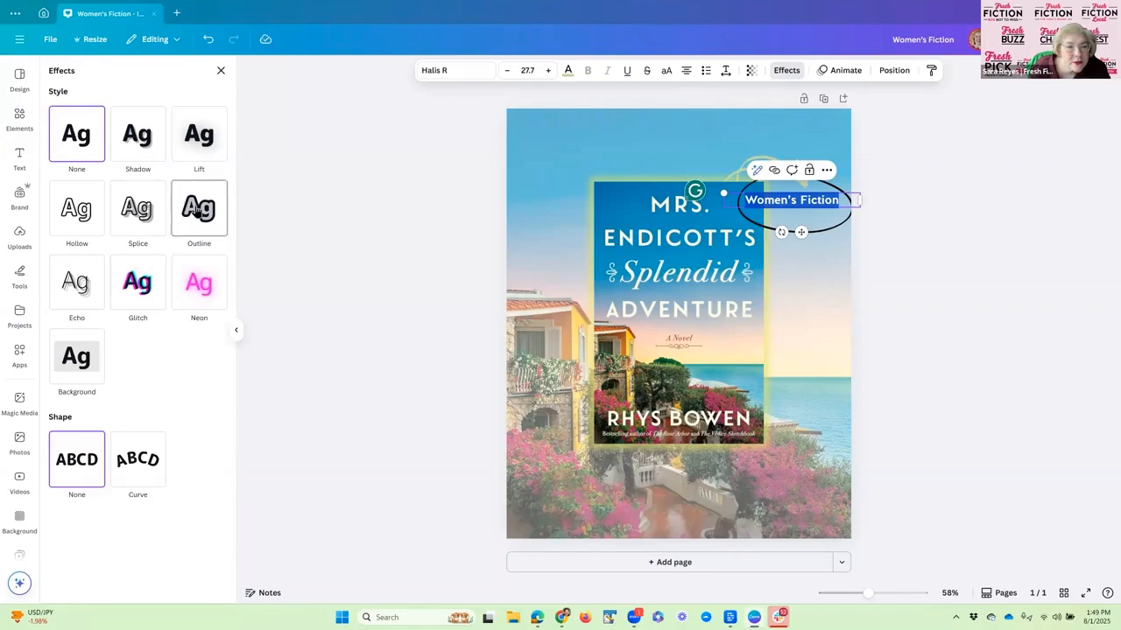
click(196, 285)
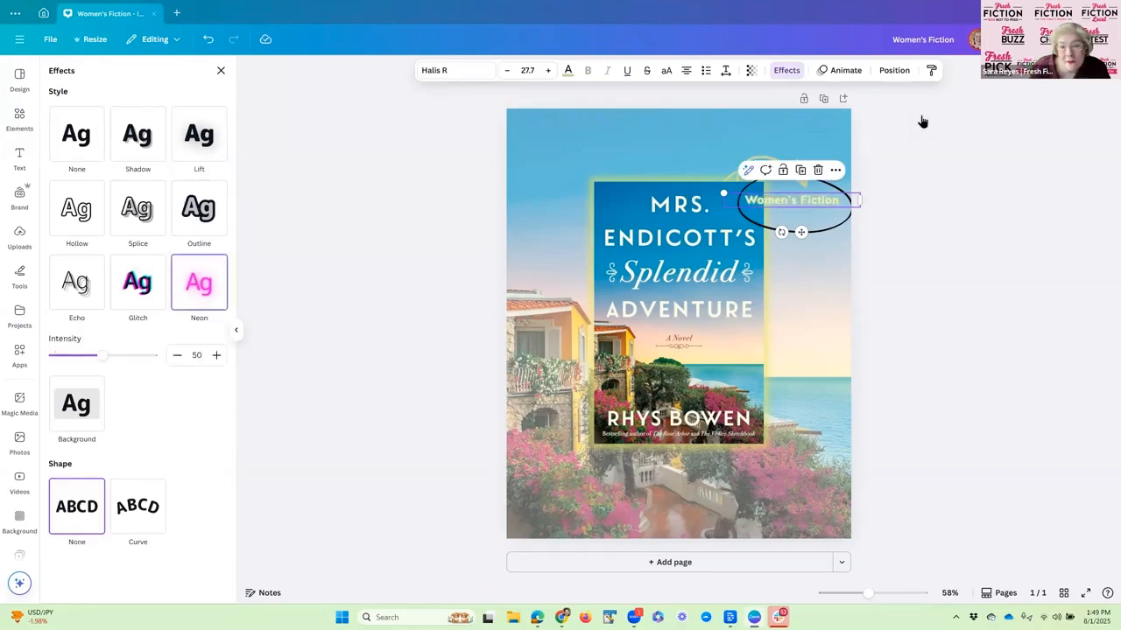
key(Escape)
key(Escape)
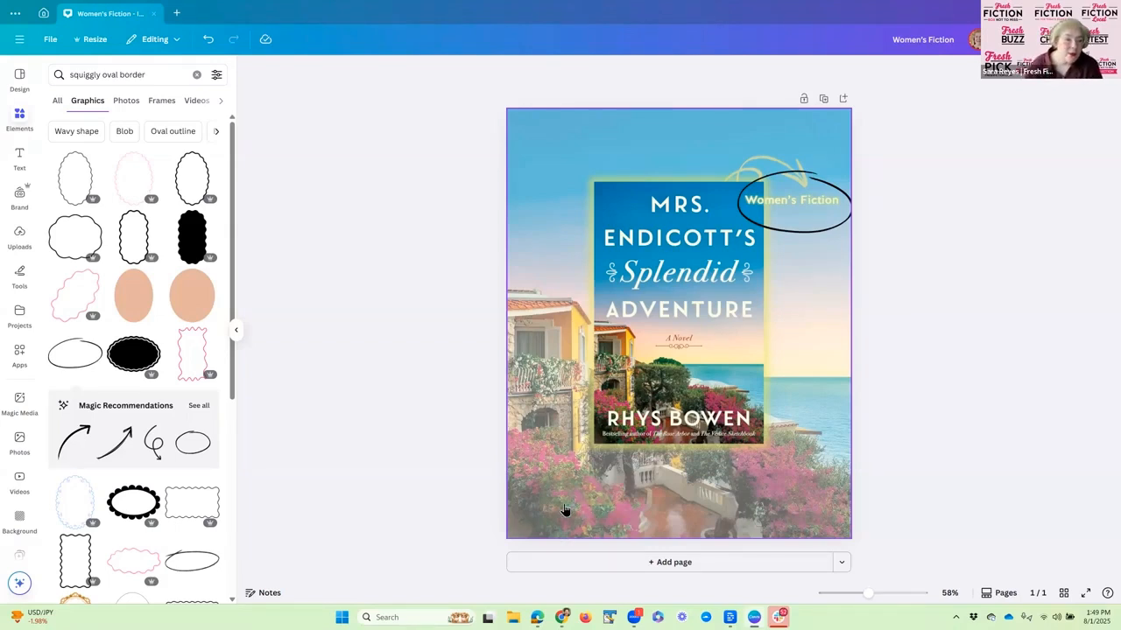
Recolor the hand-drawn oval around "Women's Fiction" with the pale green document color.
scroll(16, 396, down, 10)
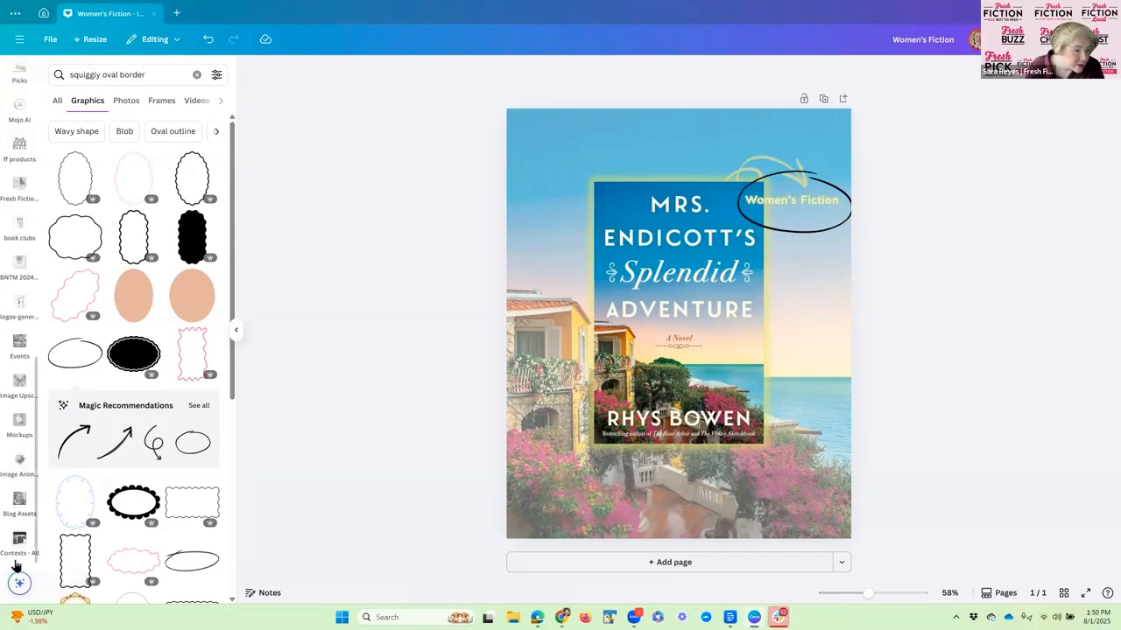
click(795, 235)
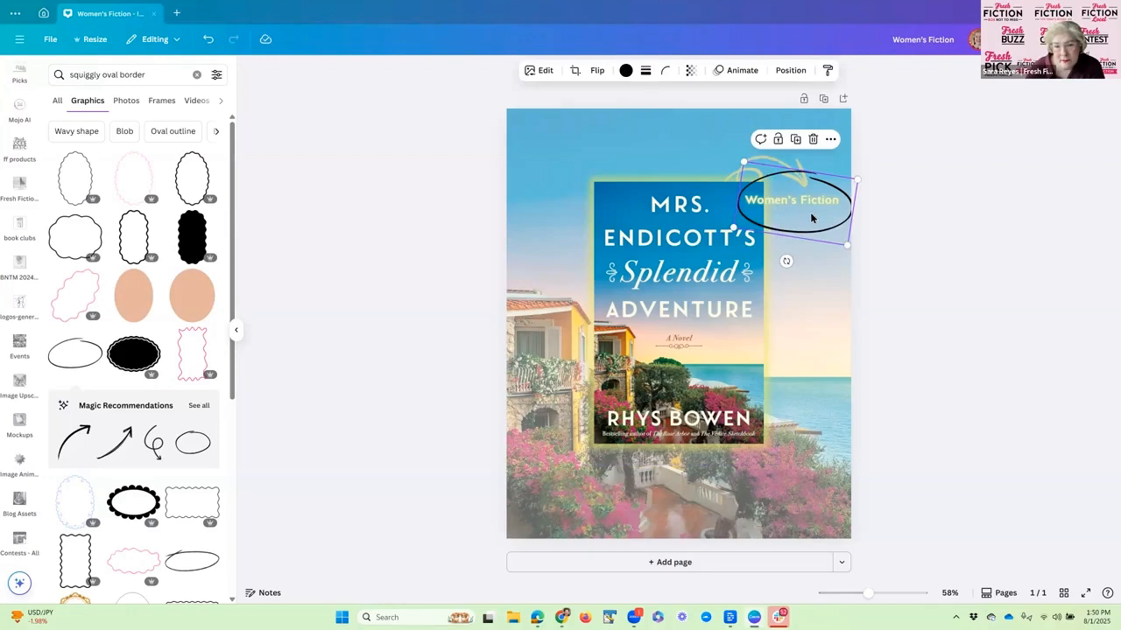
click(625, 71)
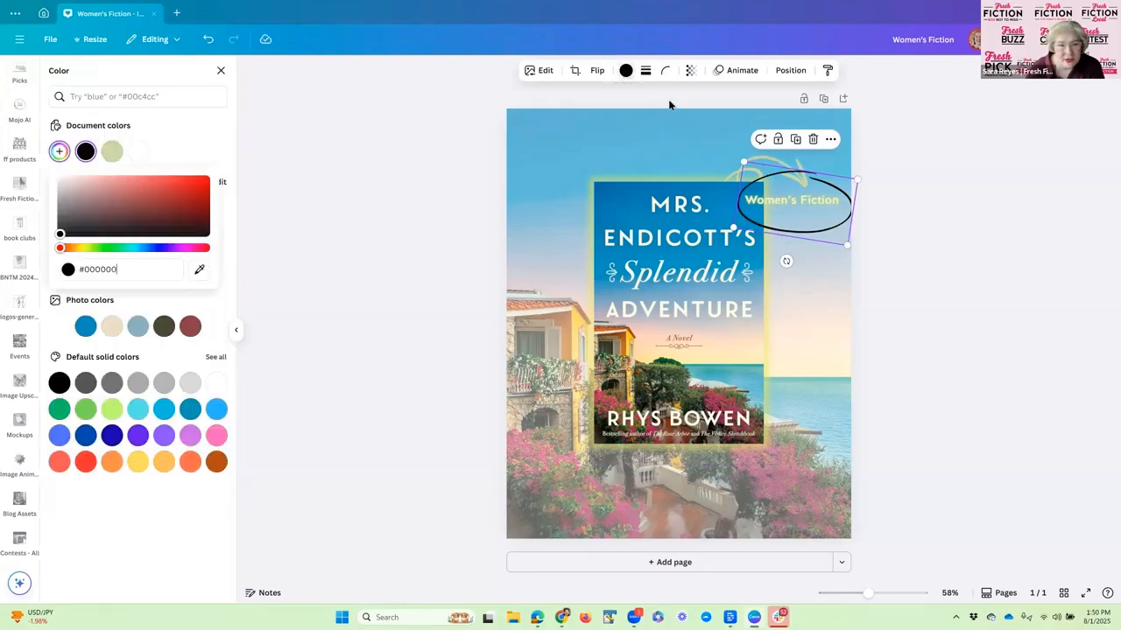
click(111, 152)
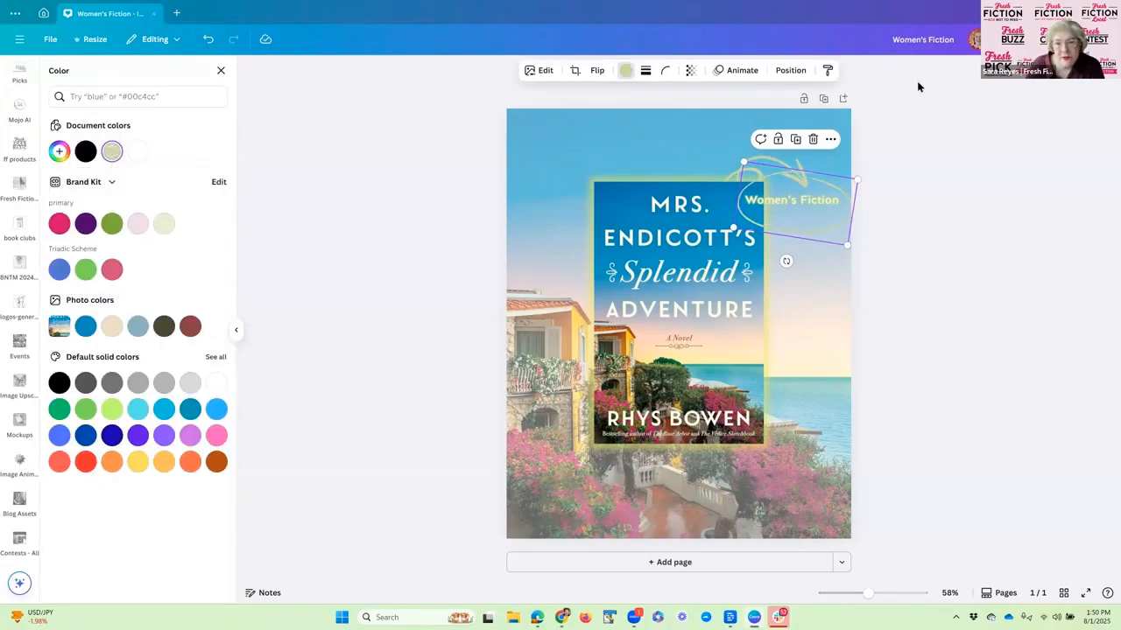
key(Escape)
key(Escape)
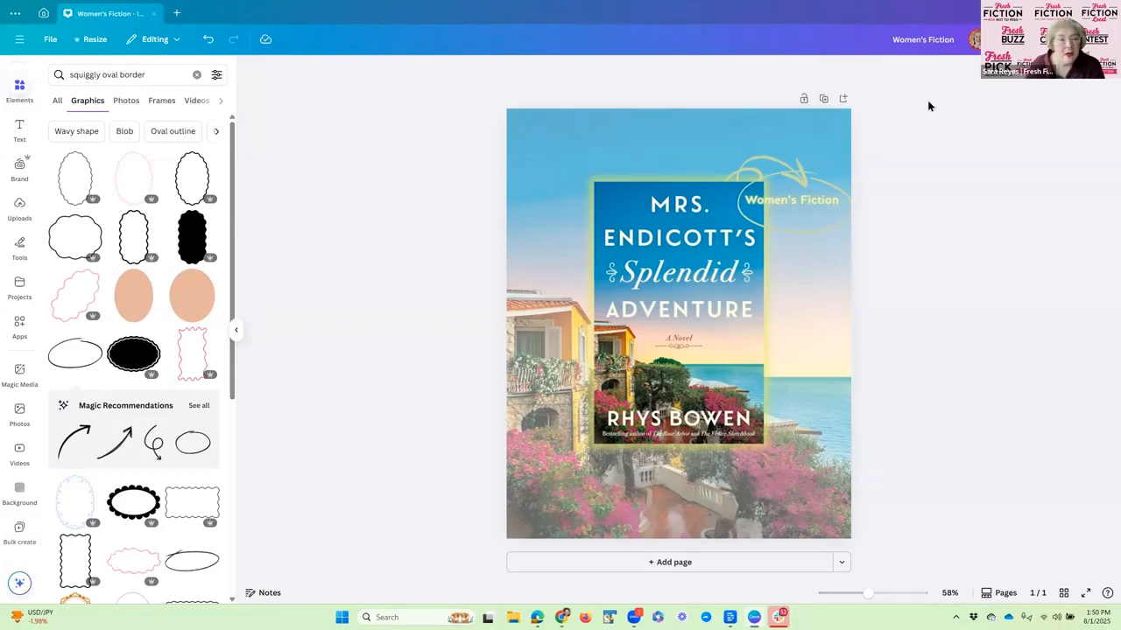
Open the logos-general folder of saved retailer logos.
scroll(18, 505, down, 1)
scroll(19, 506, down, 6)
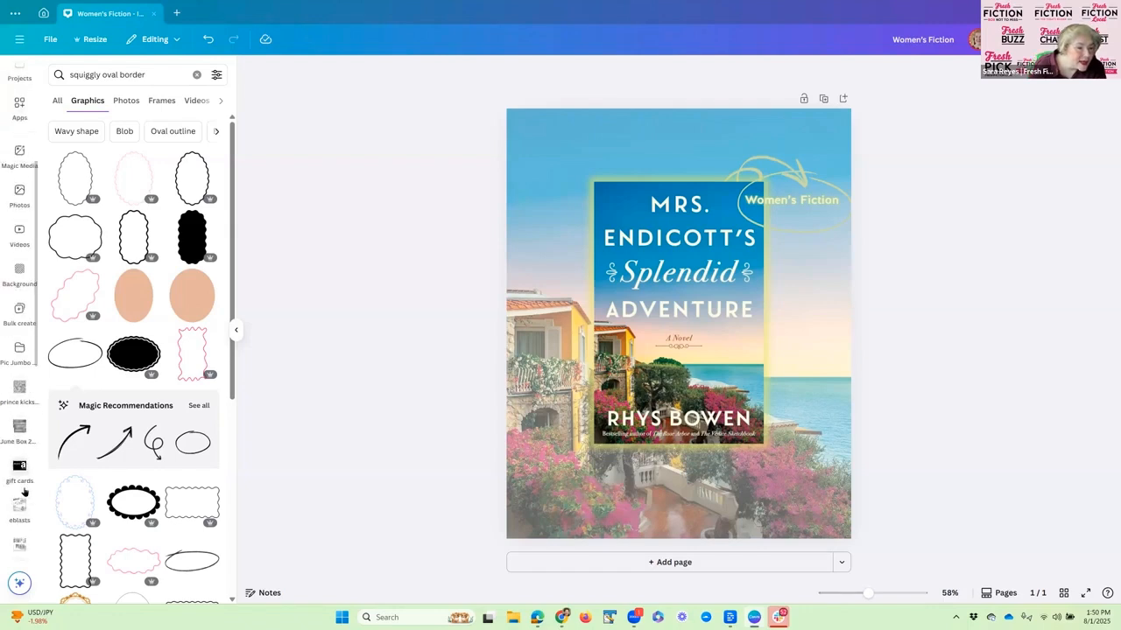
scroll(22, 455, down, 4)
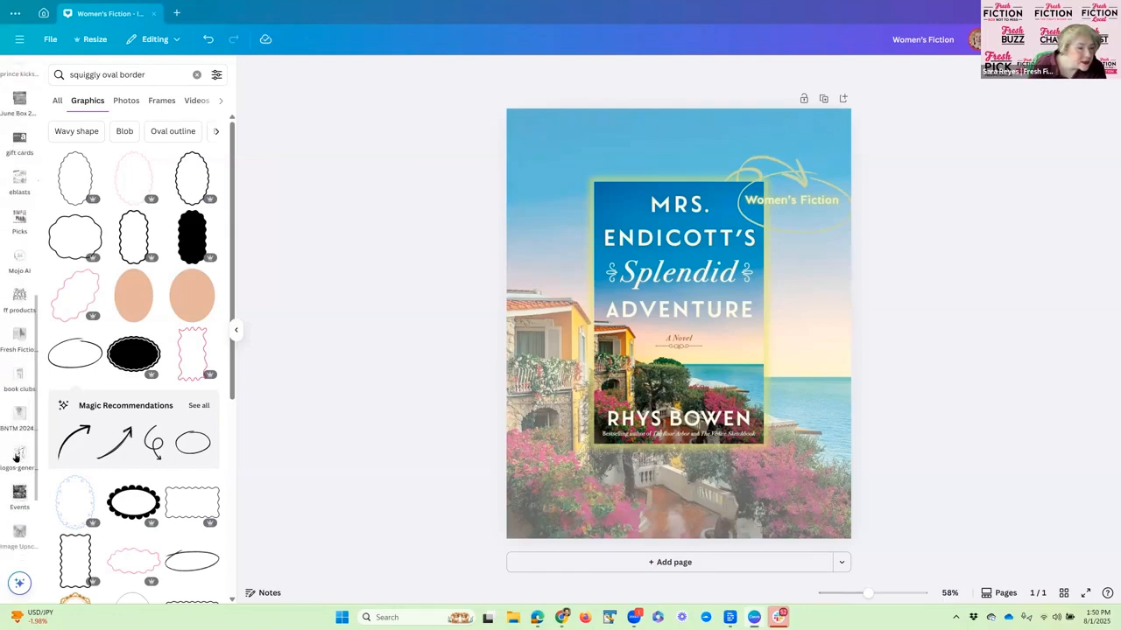
click(18, 456)
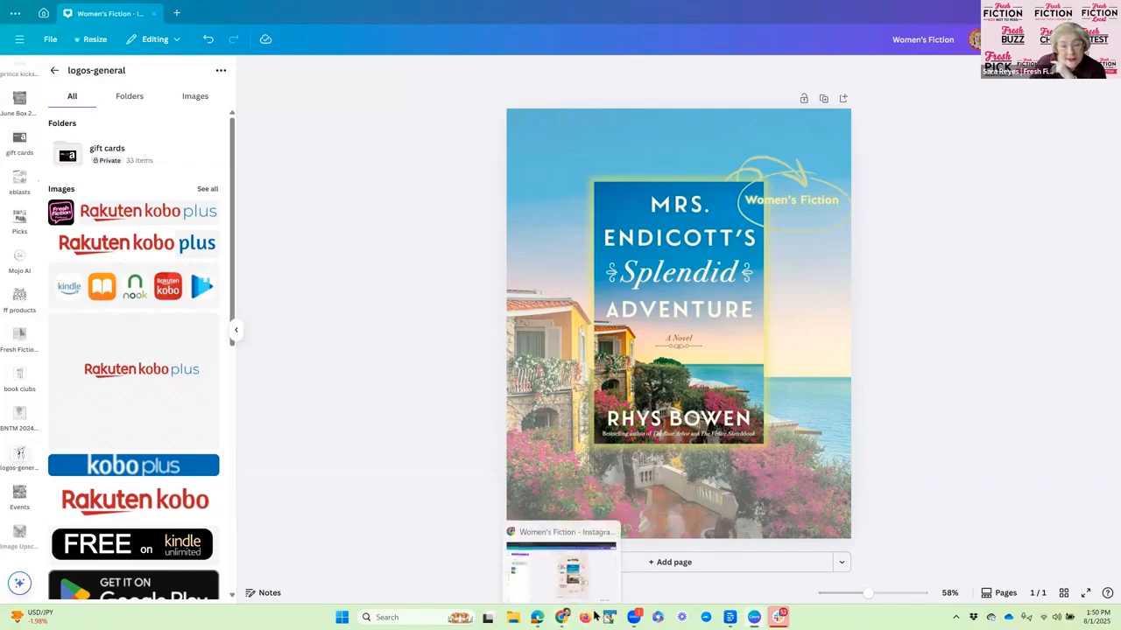
mouse_move(565, 617)
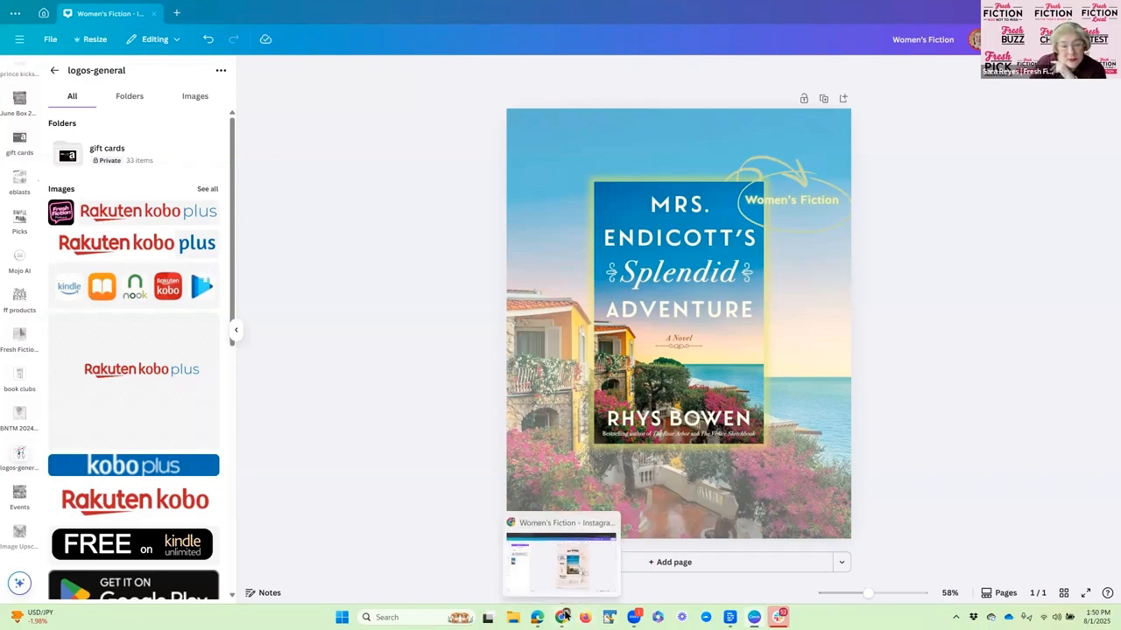
Switch to the Chrome Incognito window and open a blank tab.
click(565, 616)
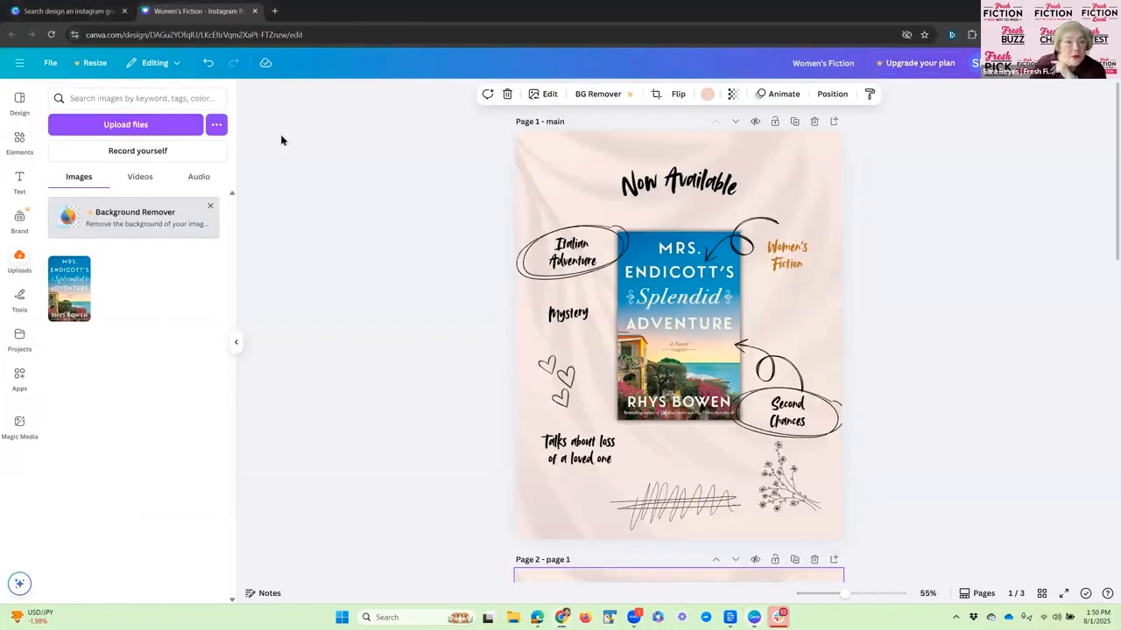
click(275, 11)
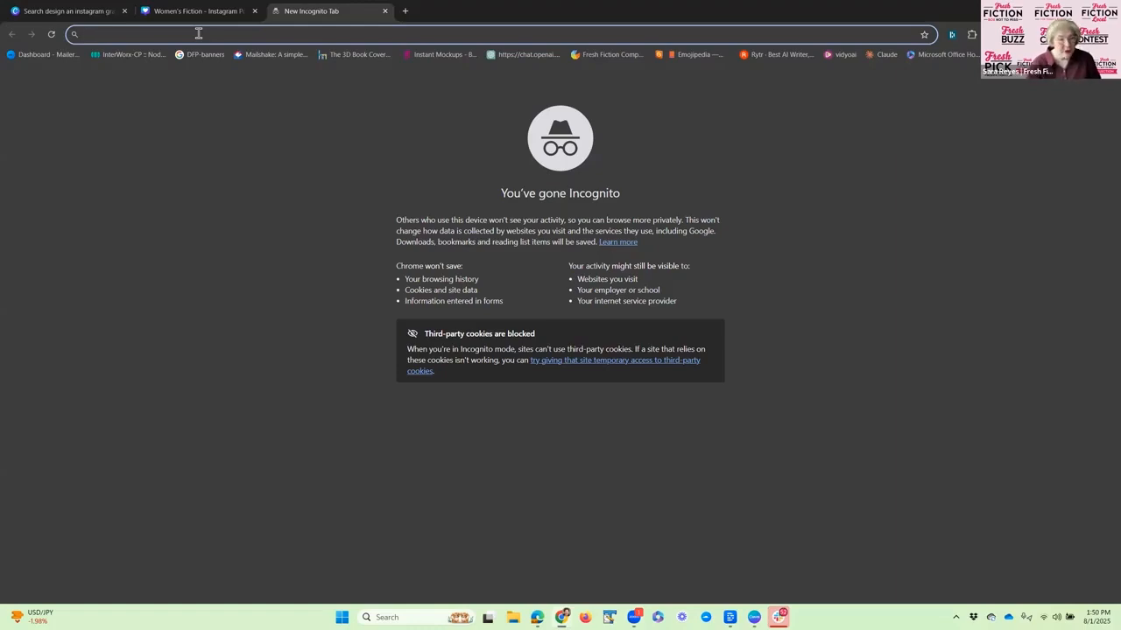
text(amazon)
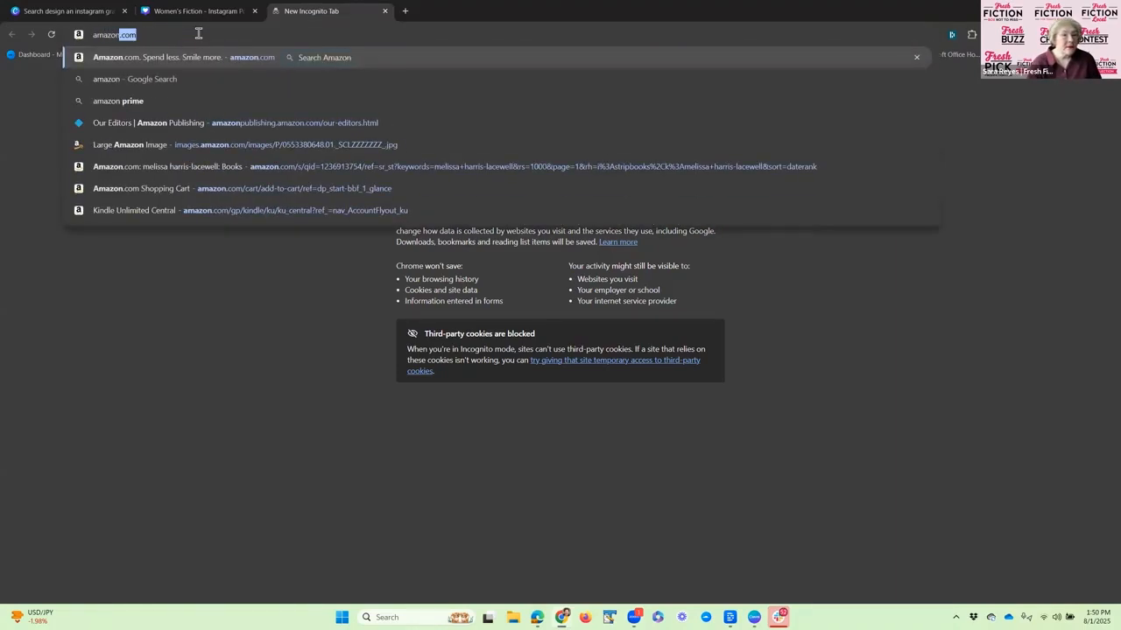
key(Tab)
text(brn)
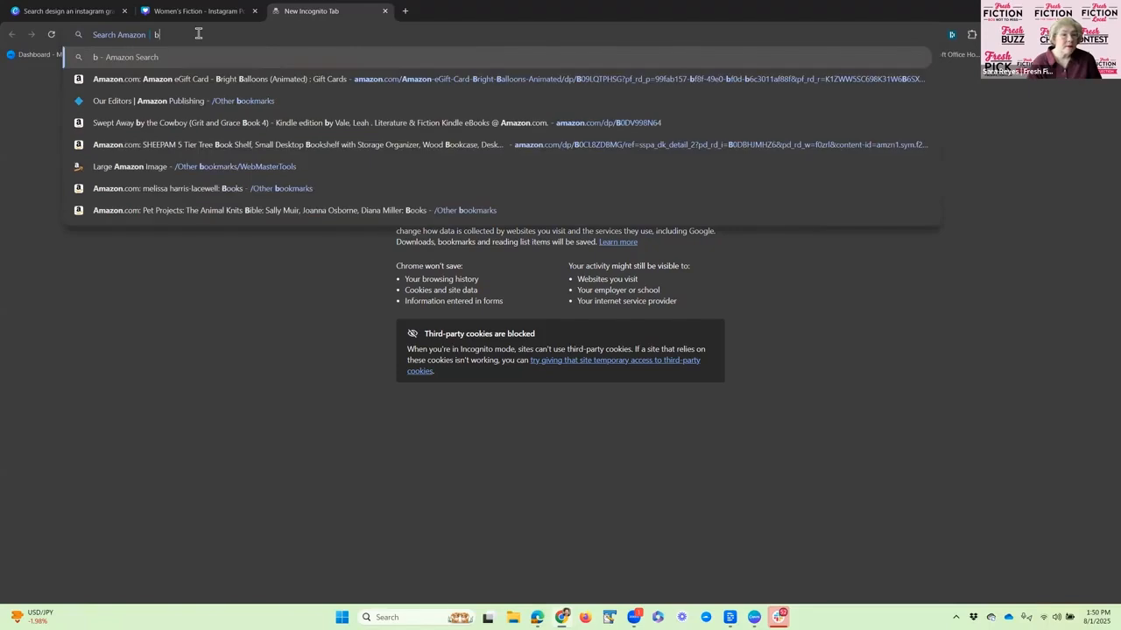
key(BackSpace)
key(BackSpace)
key(BackSpace)
key(BackSpace)
key(BackSpace)
key(BackSpace)
key(BackSpace)
key(BackSpace)
key(BackSpace)
key(BackSpace)
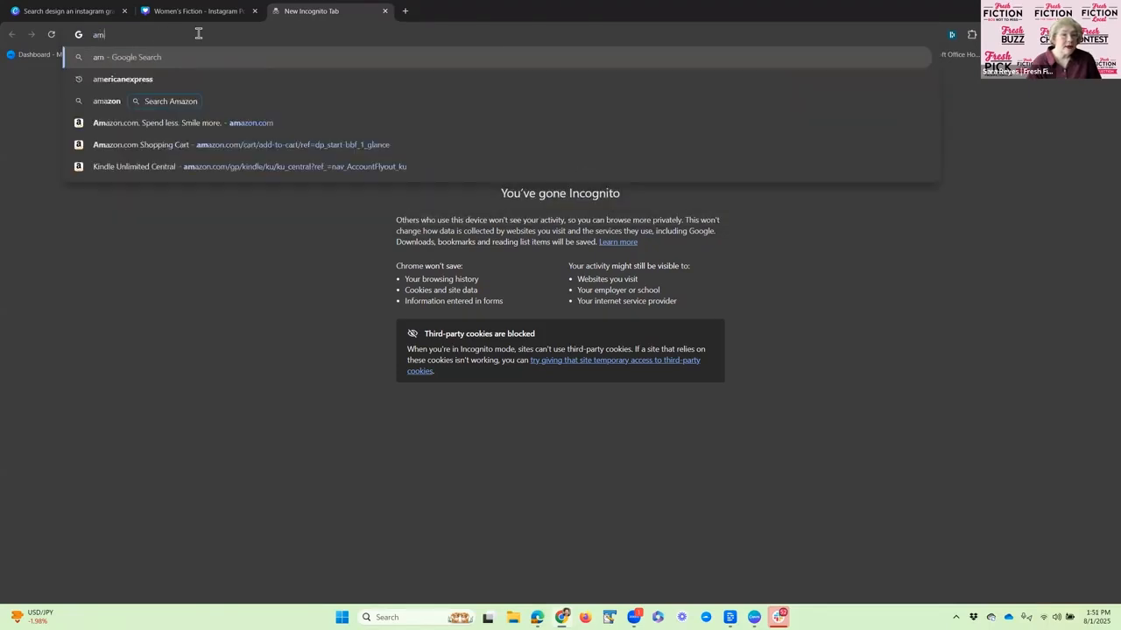
Search Google for "brand logos for amazon kindle unlimited" and look through the image results.
text(bran)
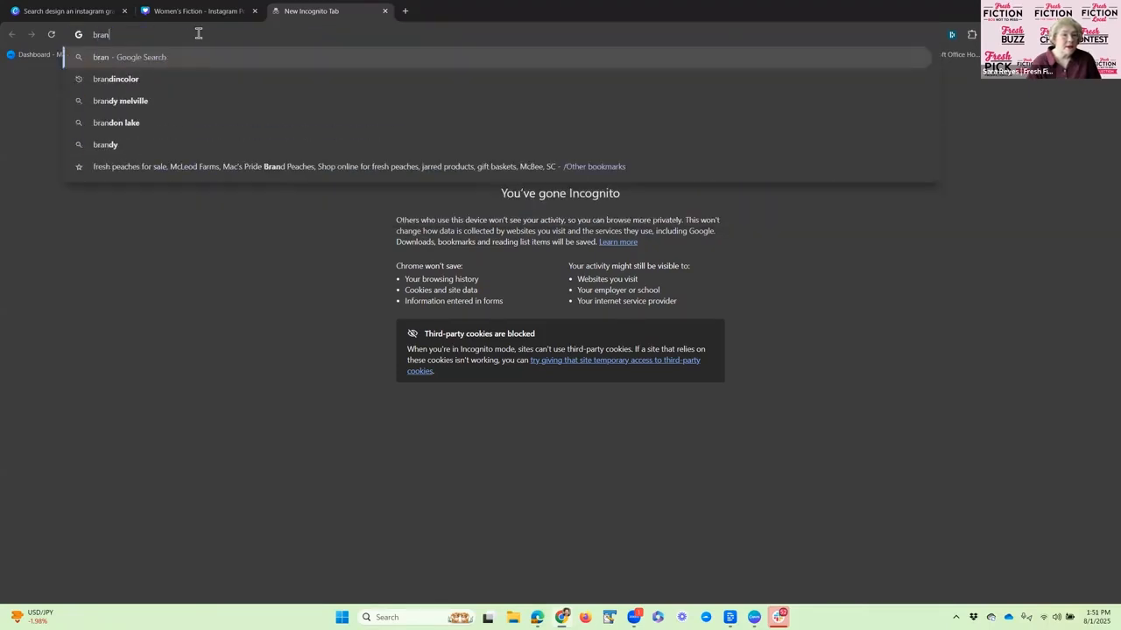
text(d logos for amazon ki)
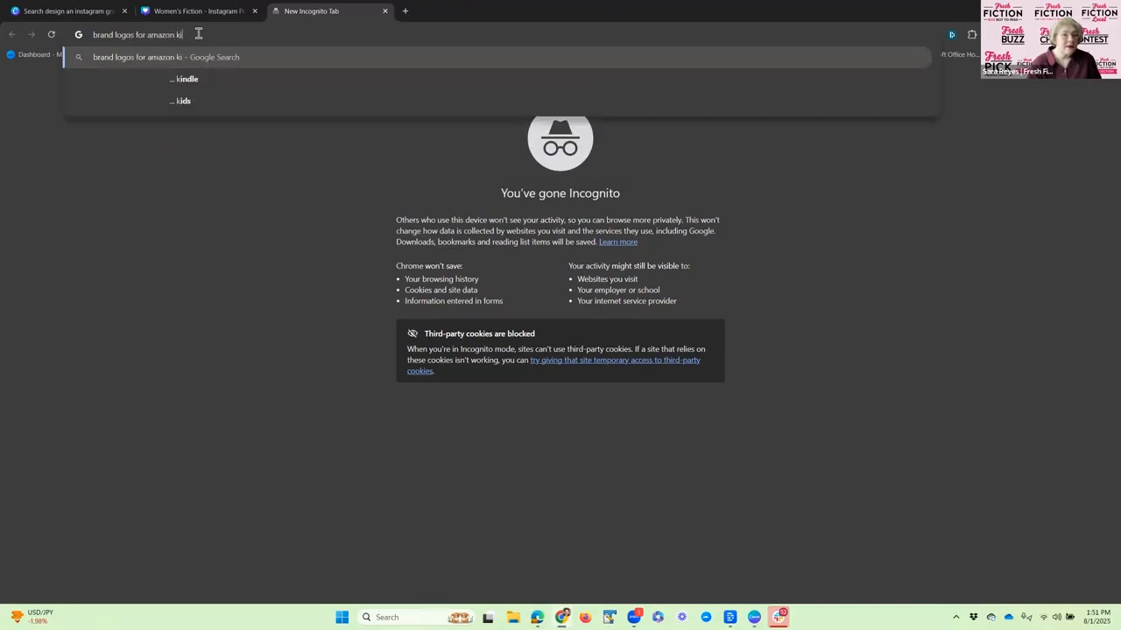
text(ndle un)
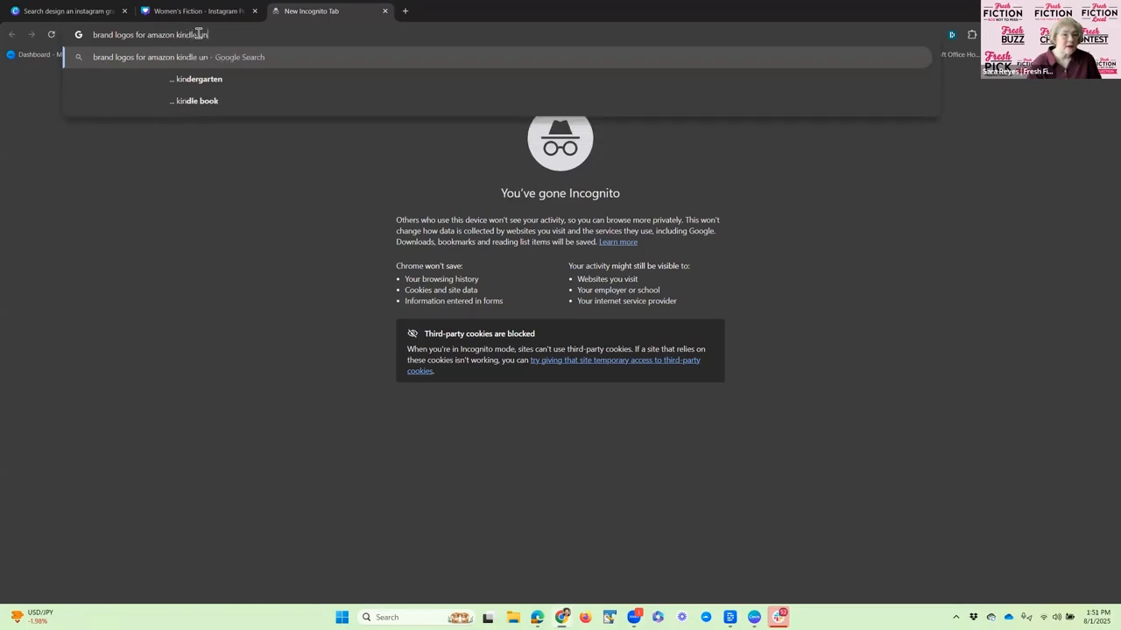
text(limited)
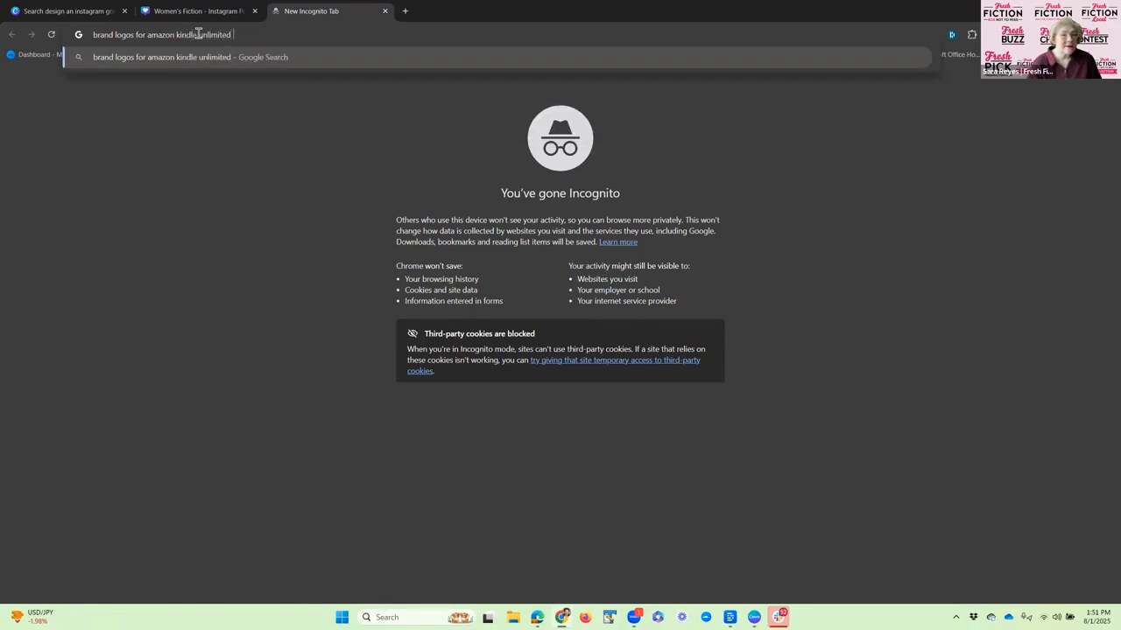
key(Return)
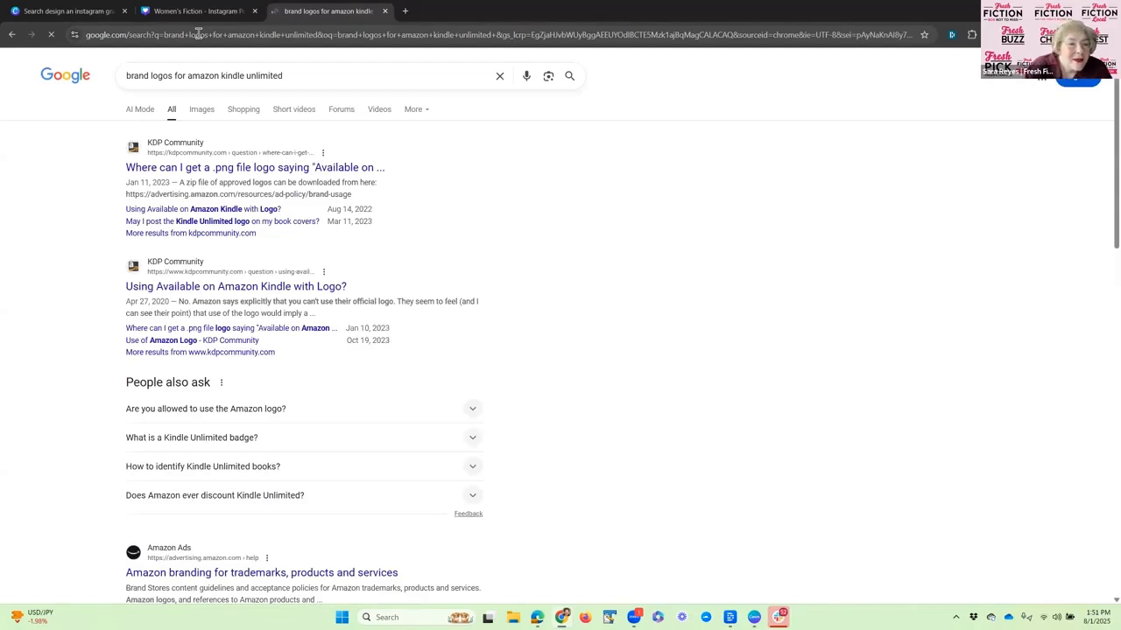
click(200, 112)
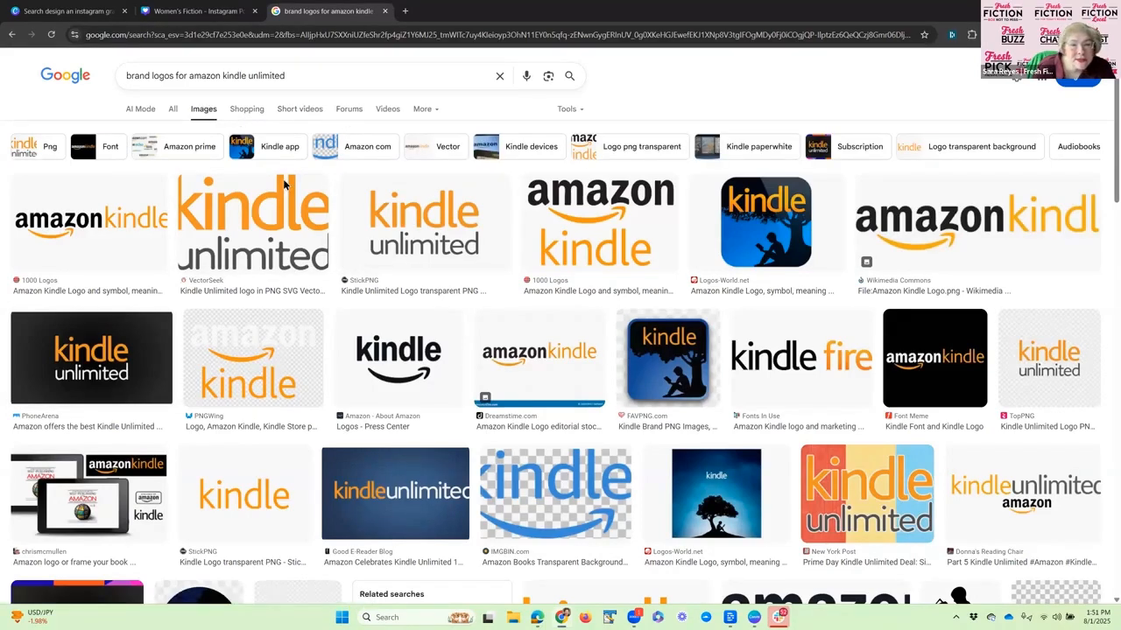
click(436, 114)
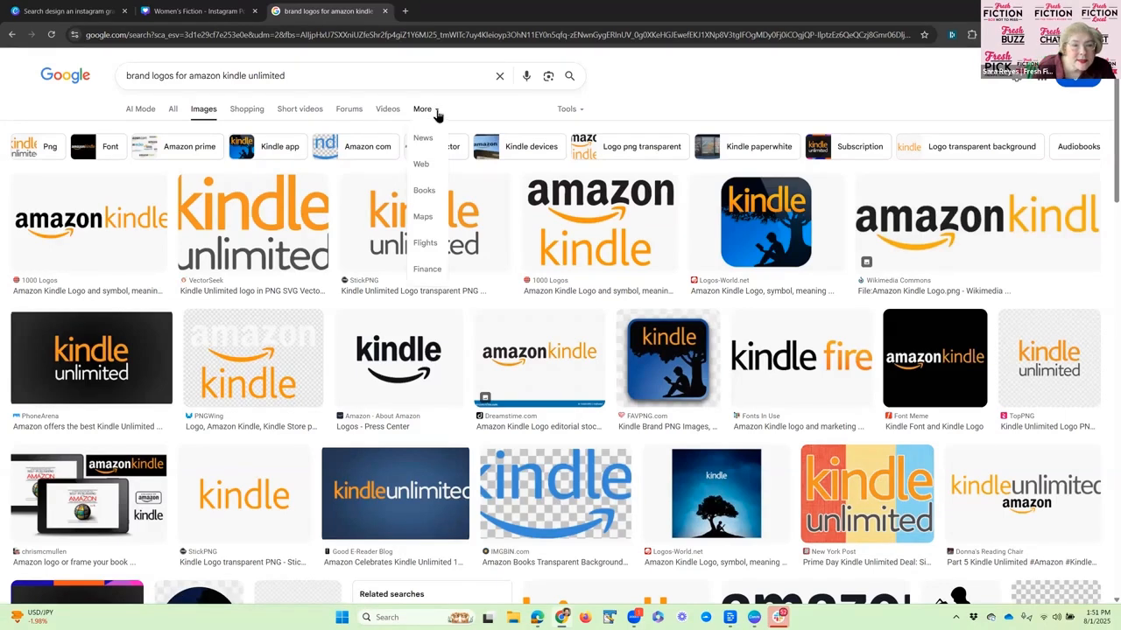
click(672, 67)
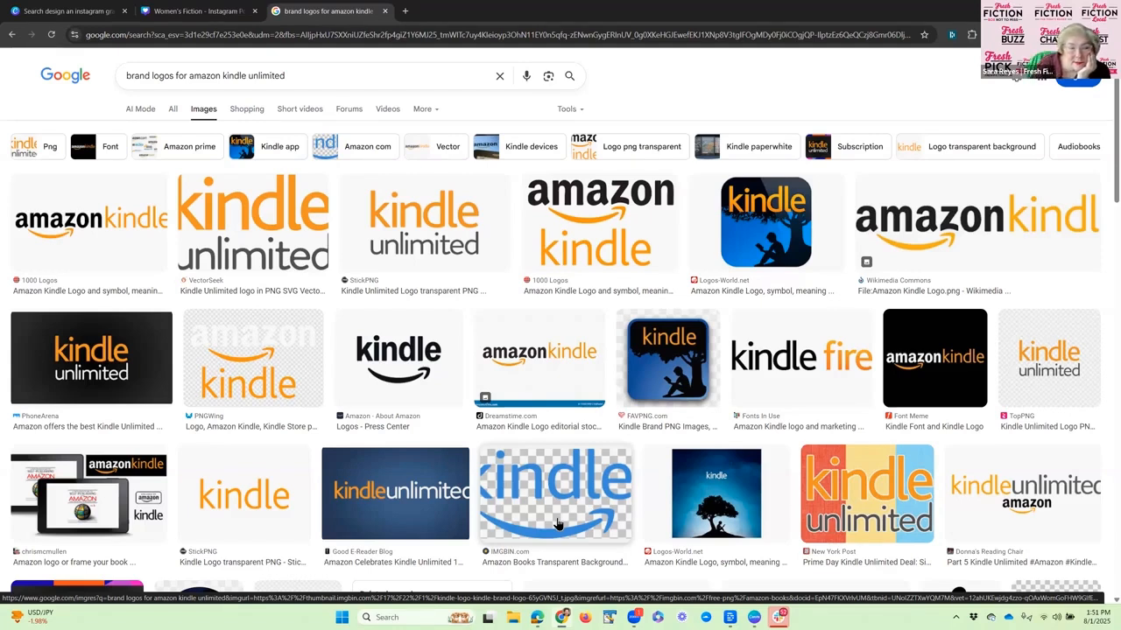
scroll(497, 422, down, 3)
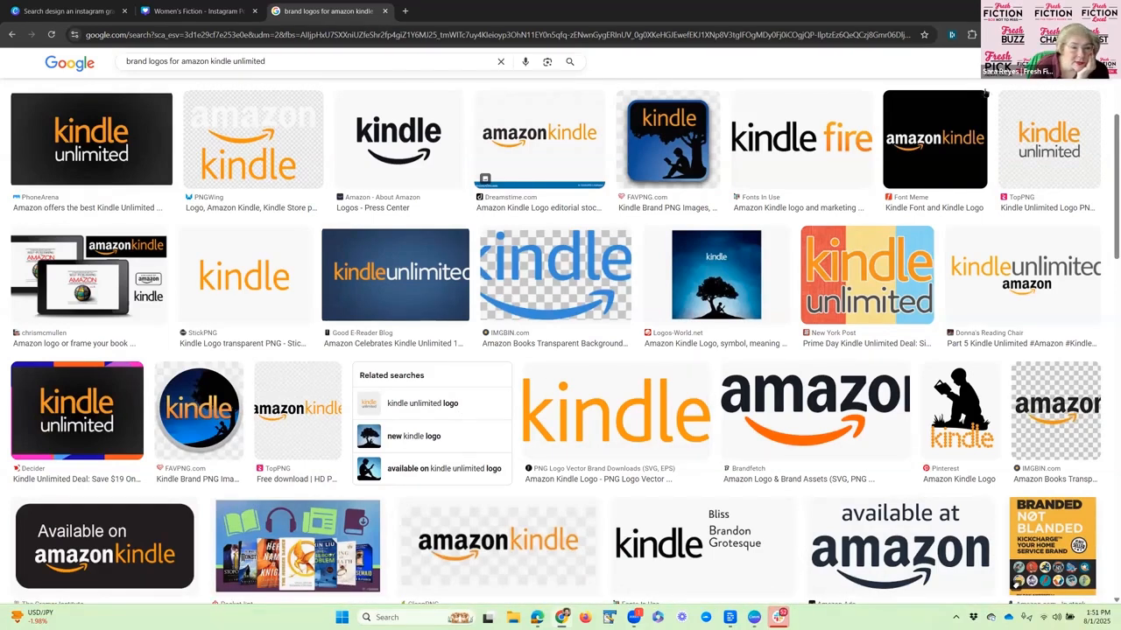
scroll(443, 288, up, 3)
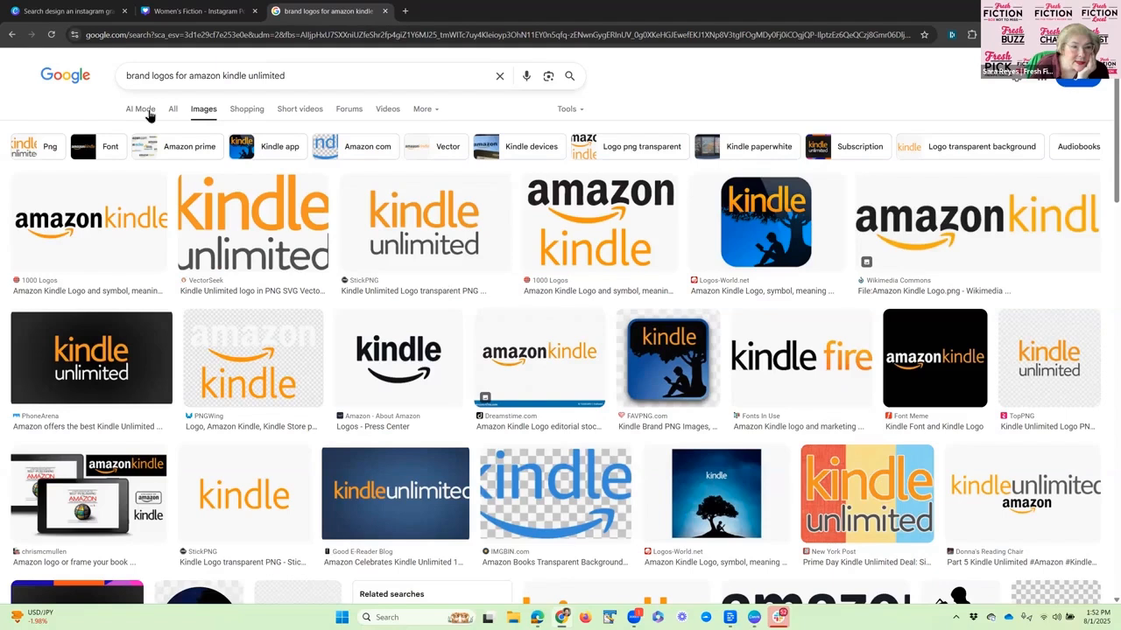
Change the image search to "brand logos for kindle unlimited" and preview the 1000 Logos Amazon Kindle logo.
drag(222, 76, 189, 75)
key(BackSpace)
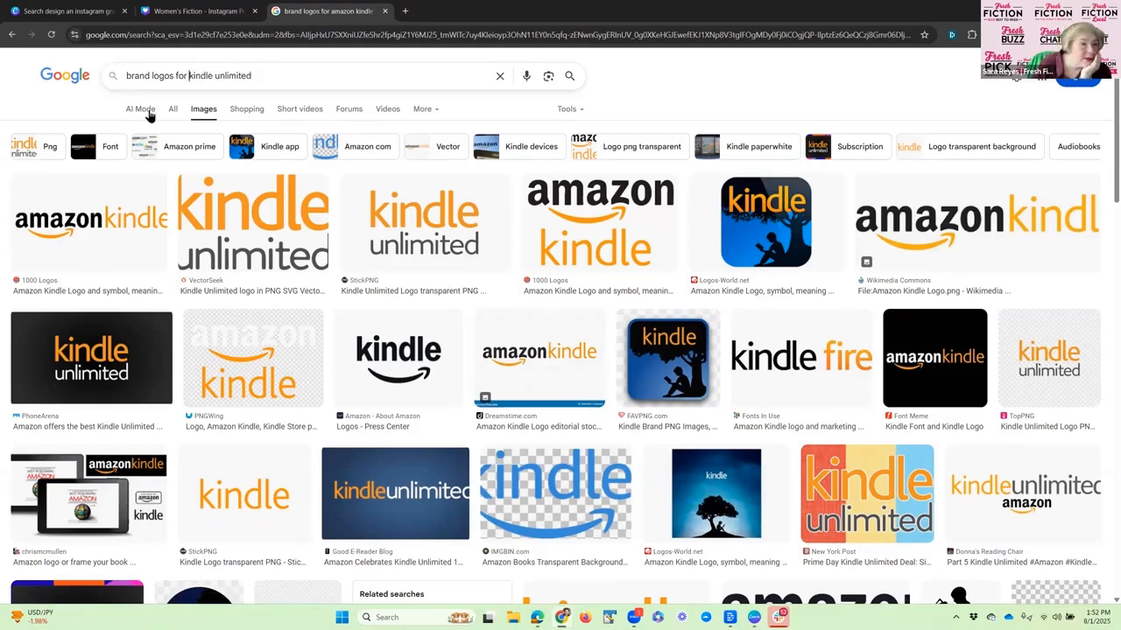
key(Return)
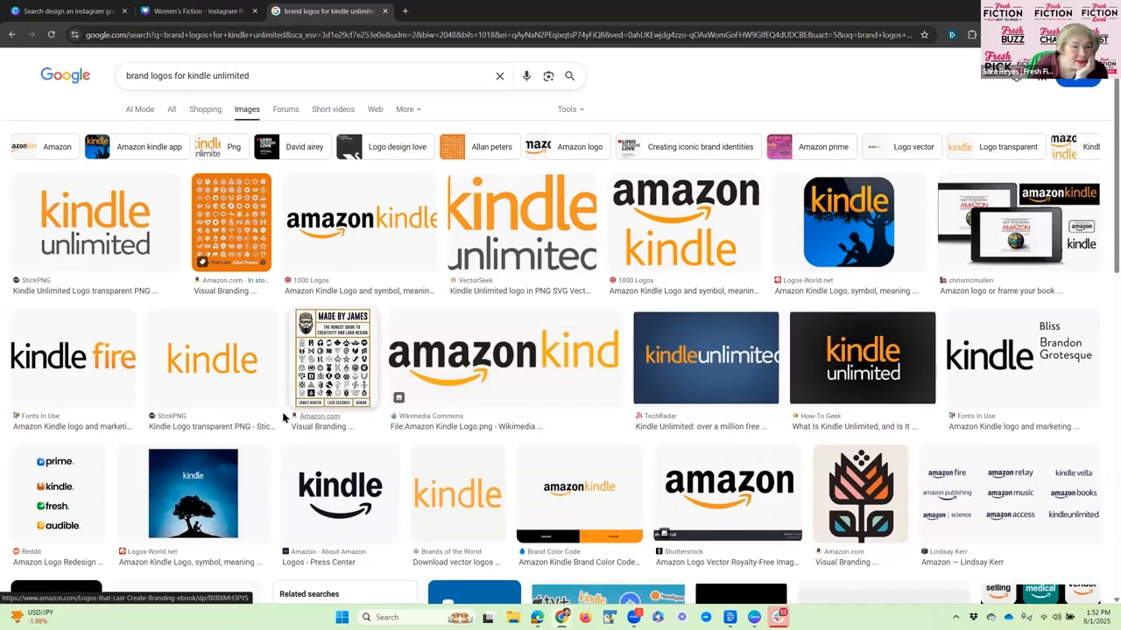
click(368, 230)
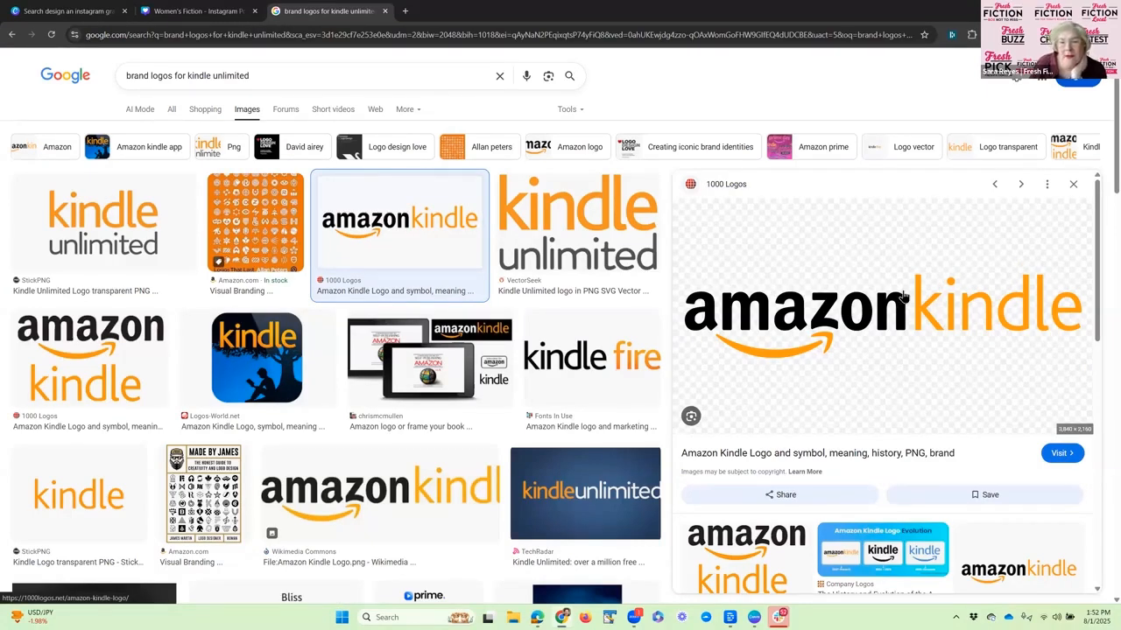
Open the logo's 1000 Logos source page in a separate tab and copy its Amazon Kindle logo image.
right_click(814, 227)
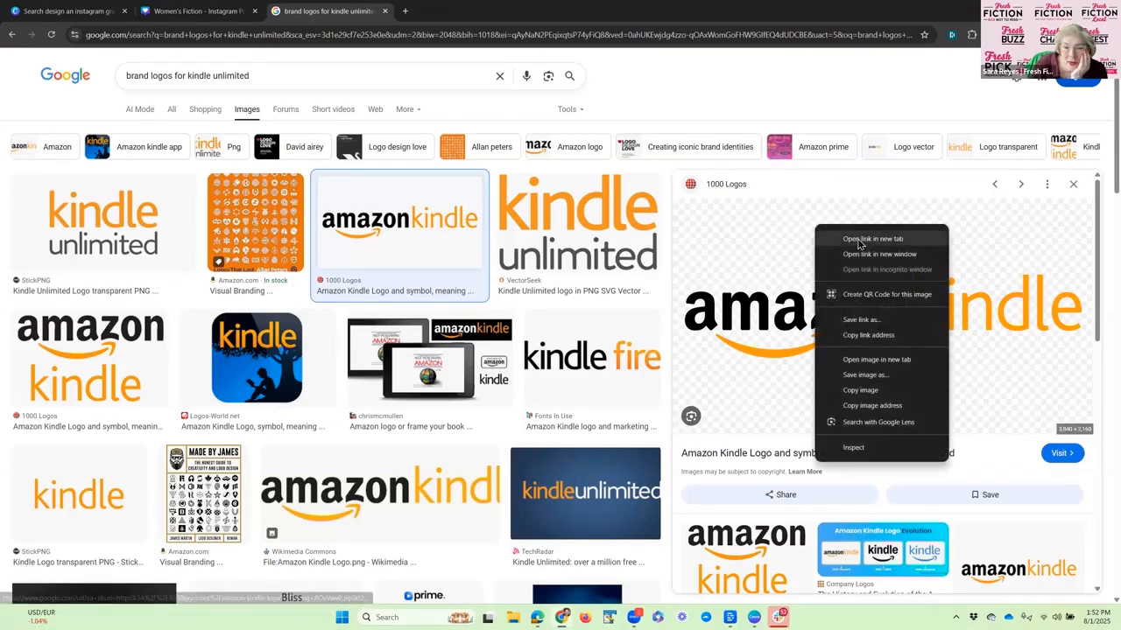
click(860, 241)
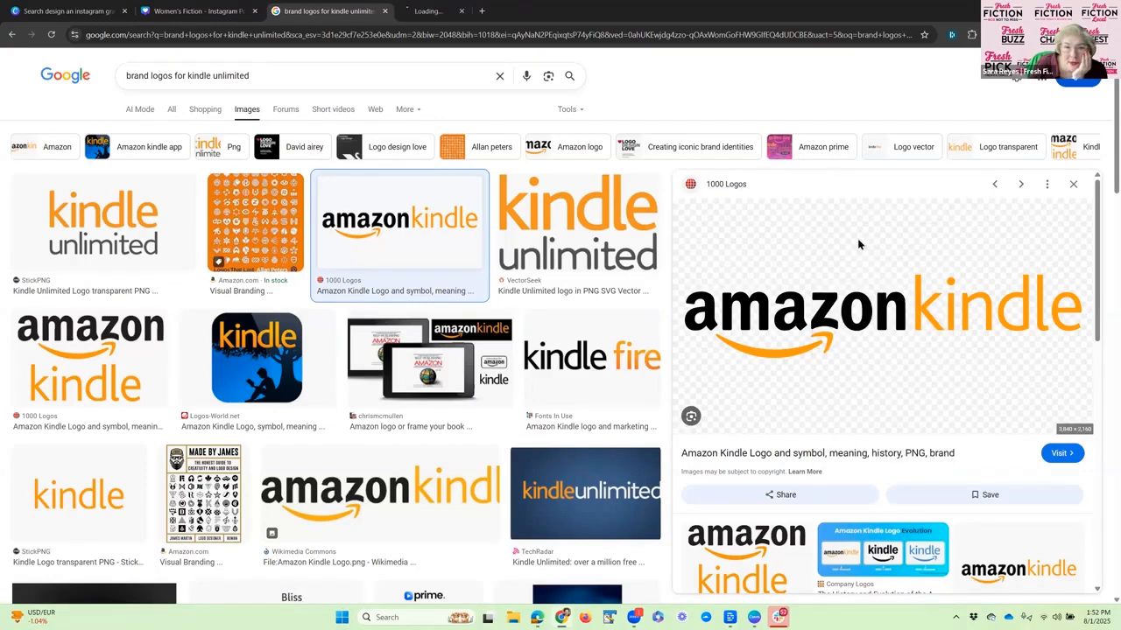
click(434, 12)
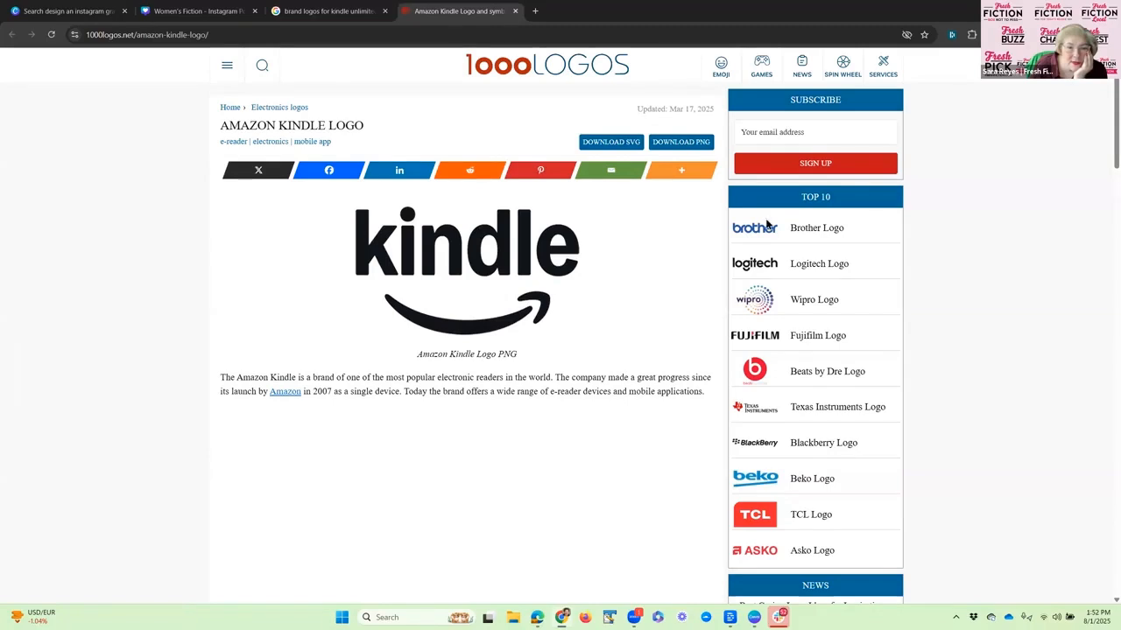
right_click(397, 210)
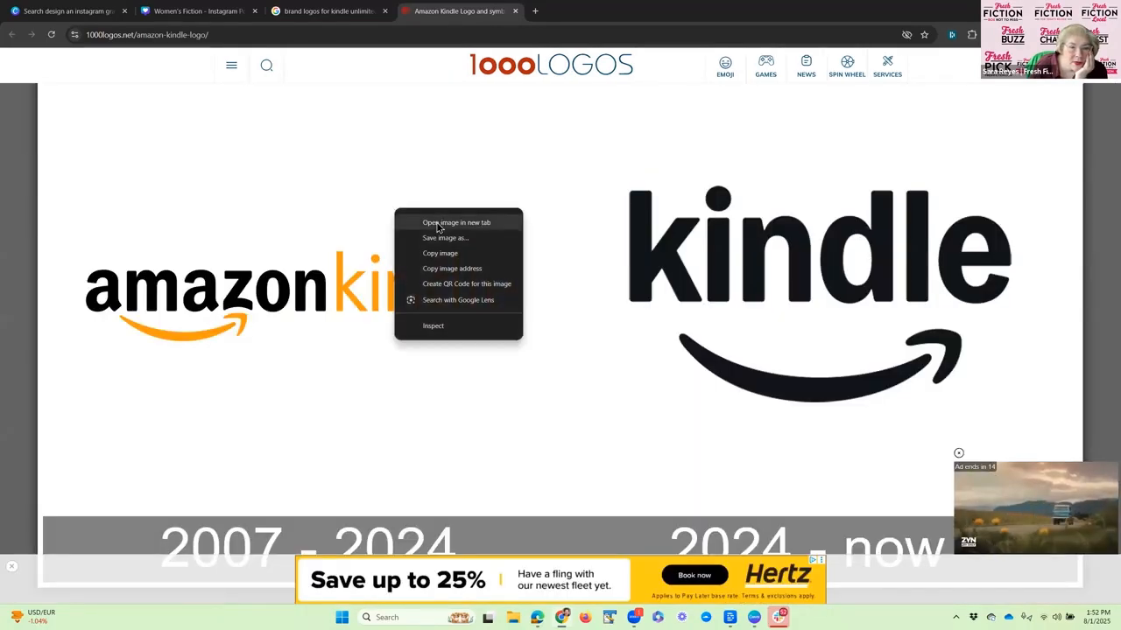
click(439, 254)
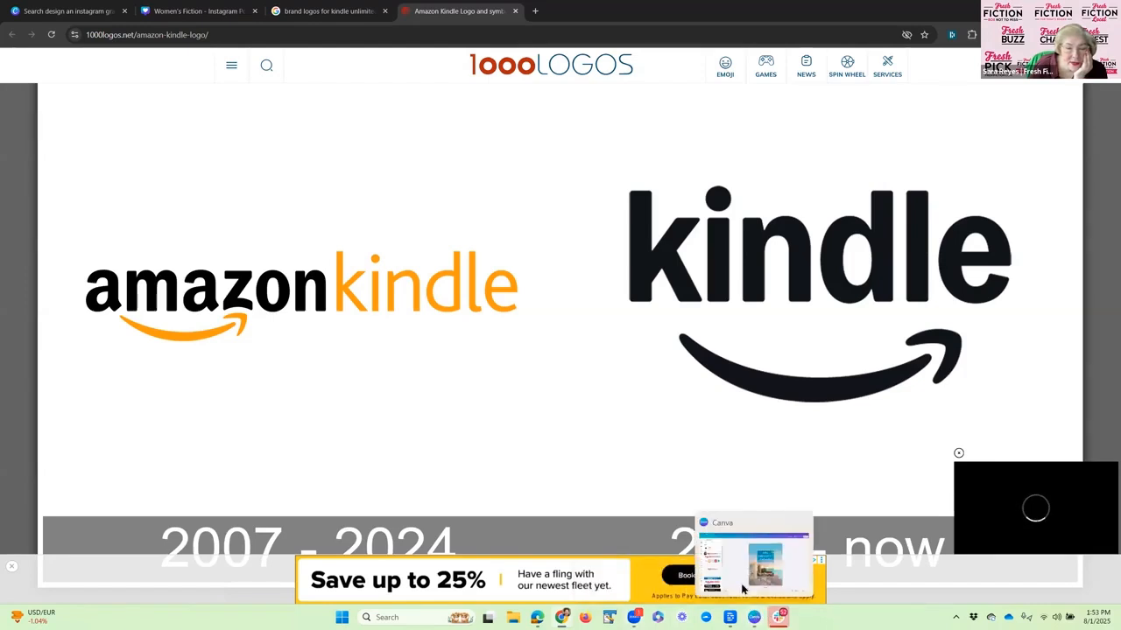
Switch back to Canva, add the amazonkindle logo from logos-general, and shrink it into the sky area above the cover's upper-left corner.
click(753, 617)
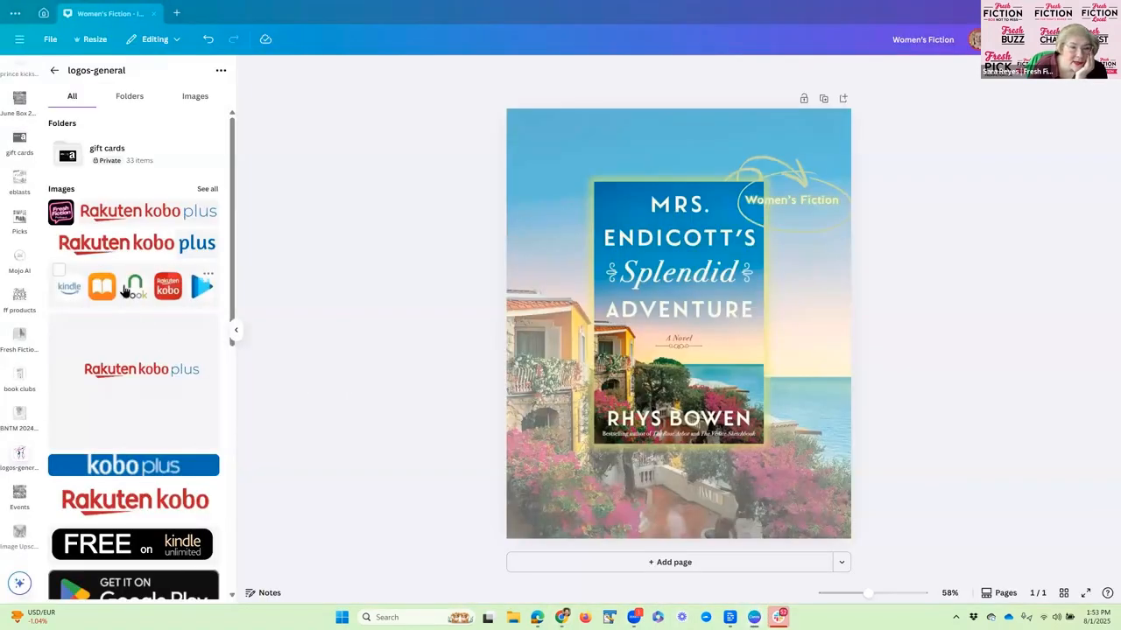
scroll(137, 354, down, 10)
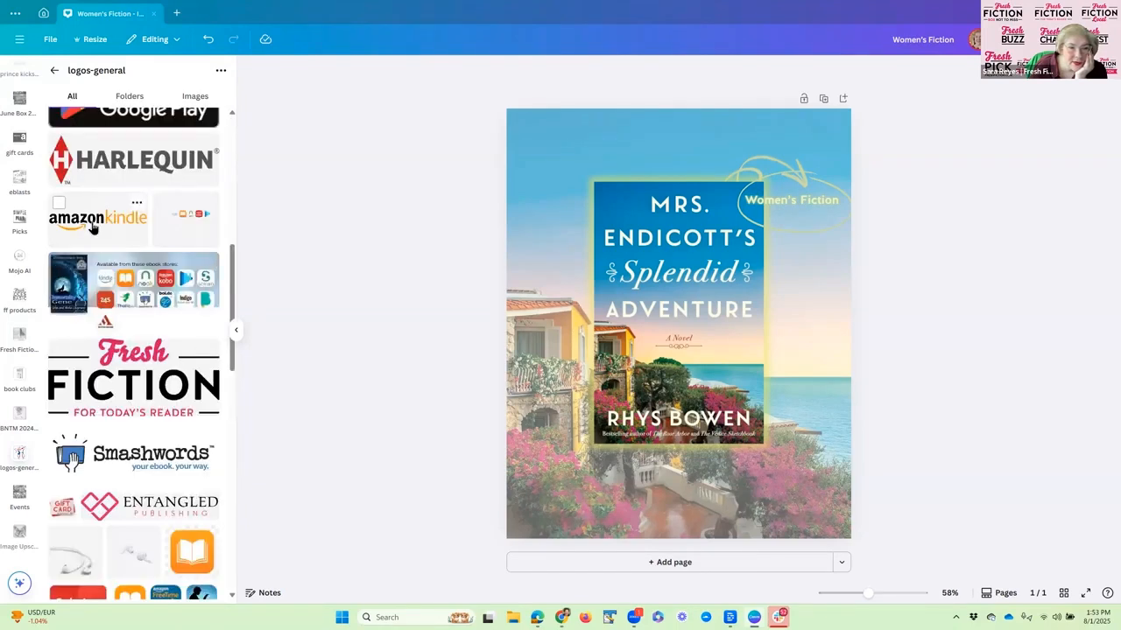
click(94, 227)
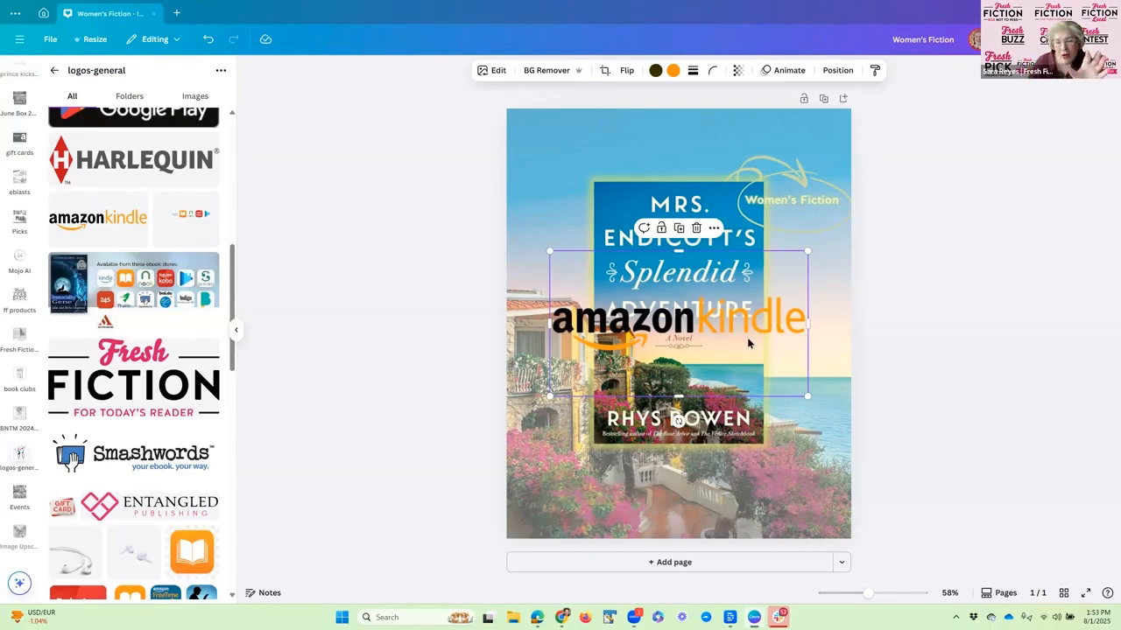
drag(808, 255, 654, 337)
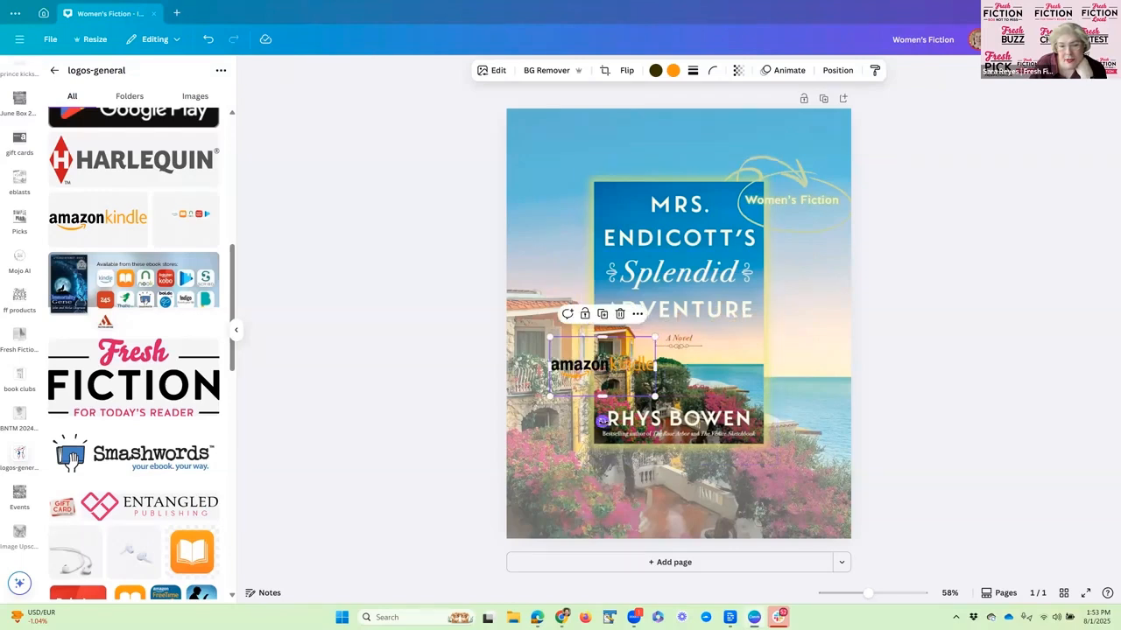
drag(619, 356, 599, 135)
click(955, 120)
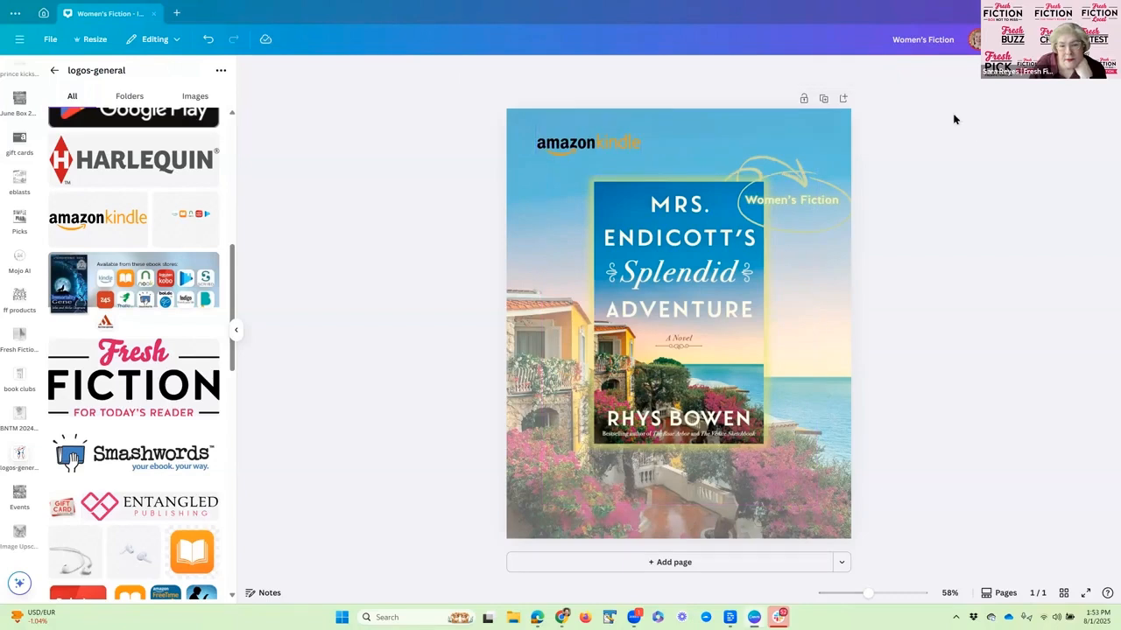
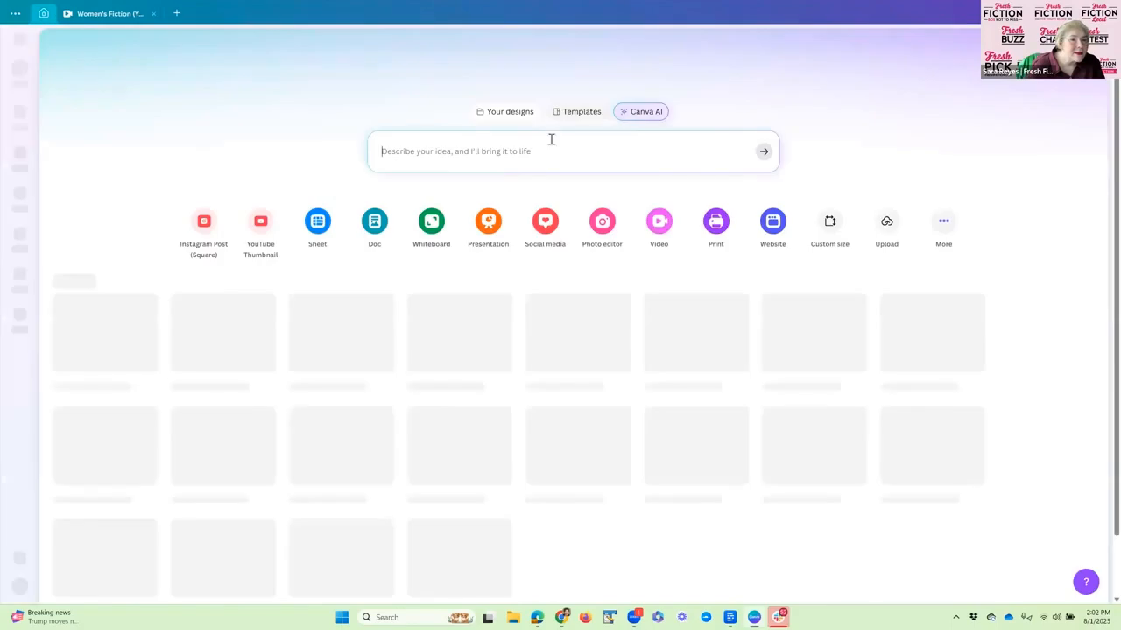
Create a blank square Instagram post and bring up the uploaded book cover images.
click(203, 240)
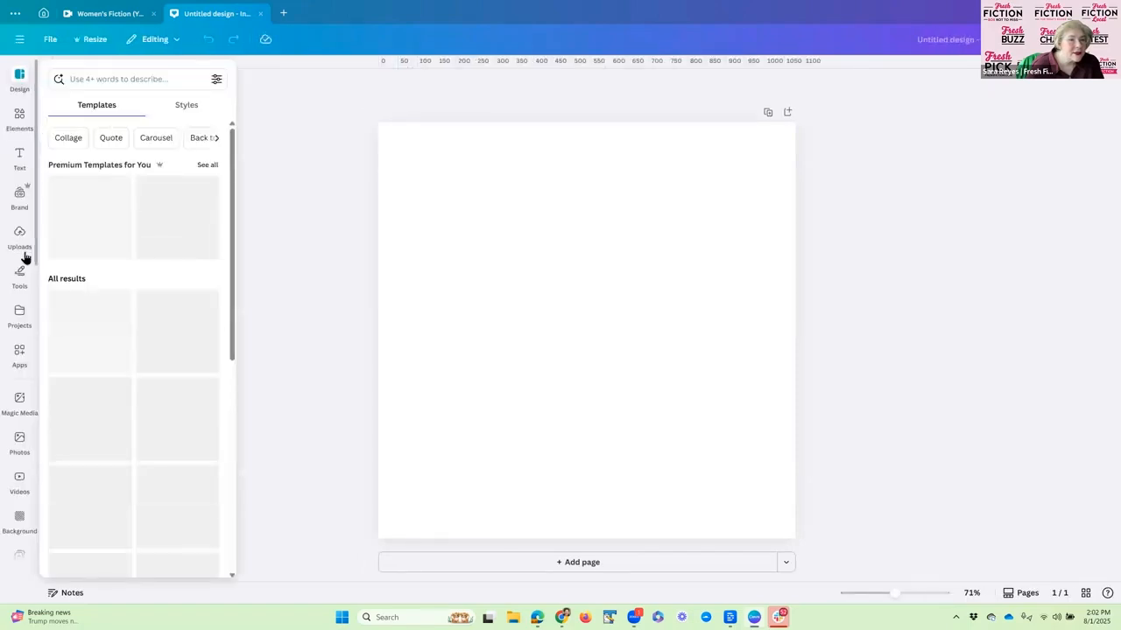
click(20, 238)
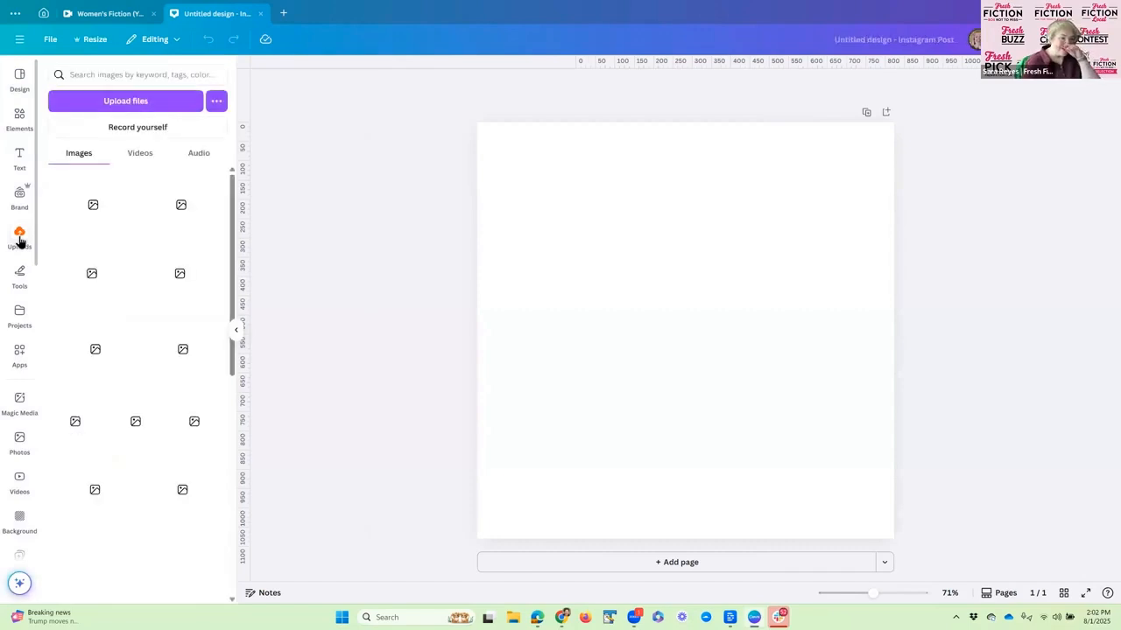
click(125, 100)
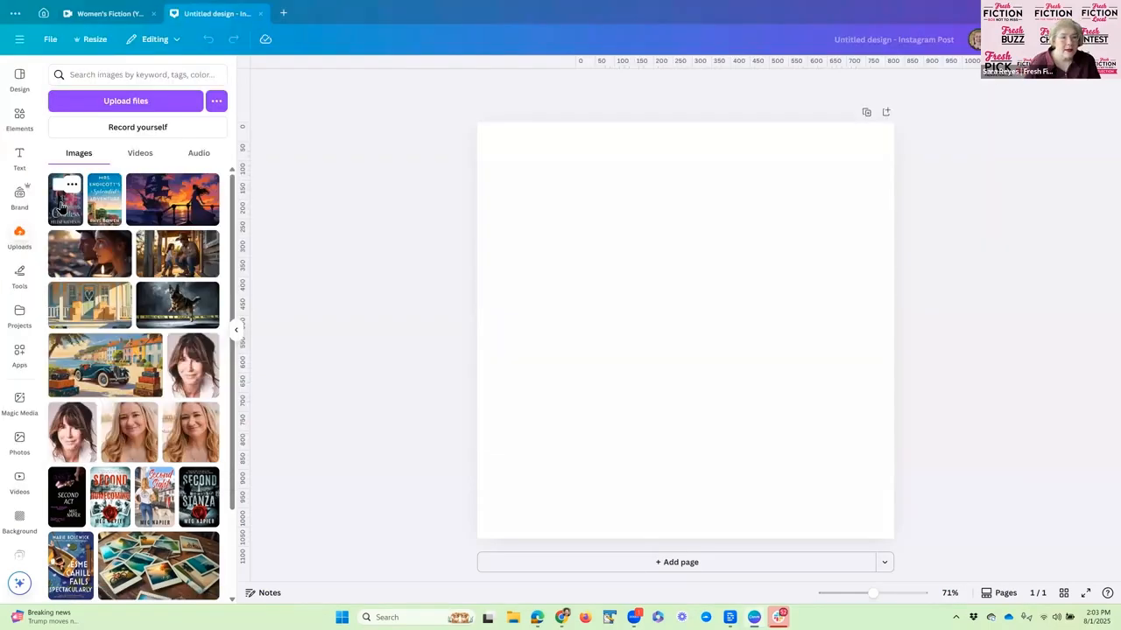
drag(61, 203, 185, 221)
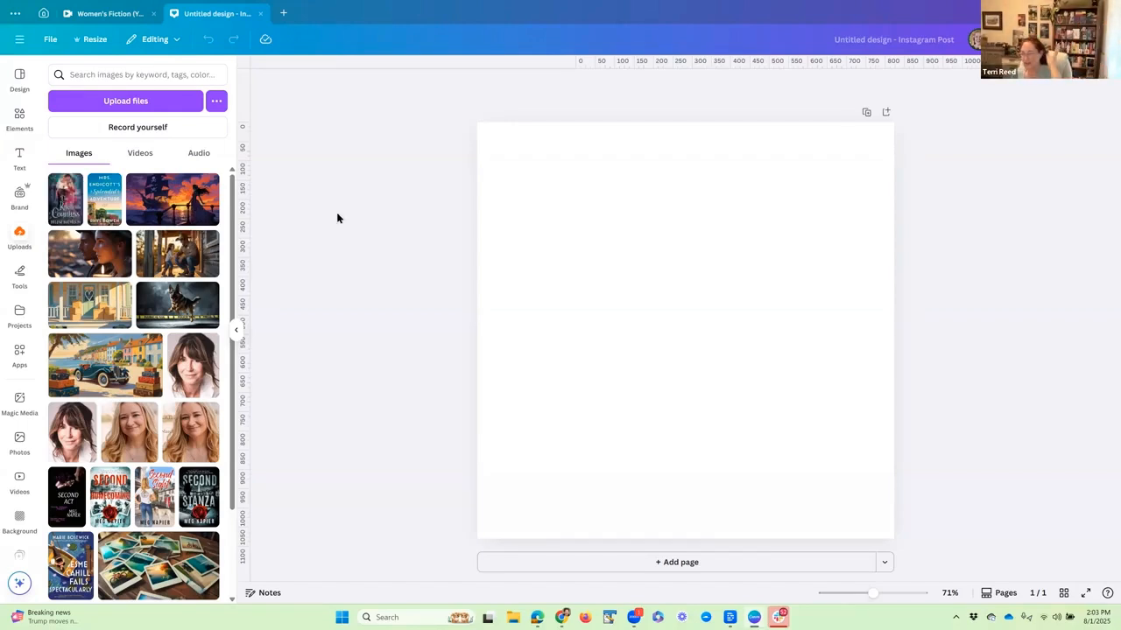
Open the Create a design dialog to view the available design formats.
click(19, 42)
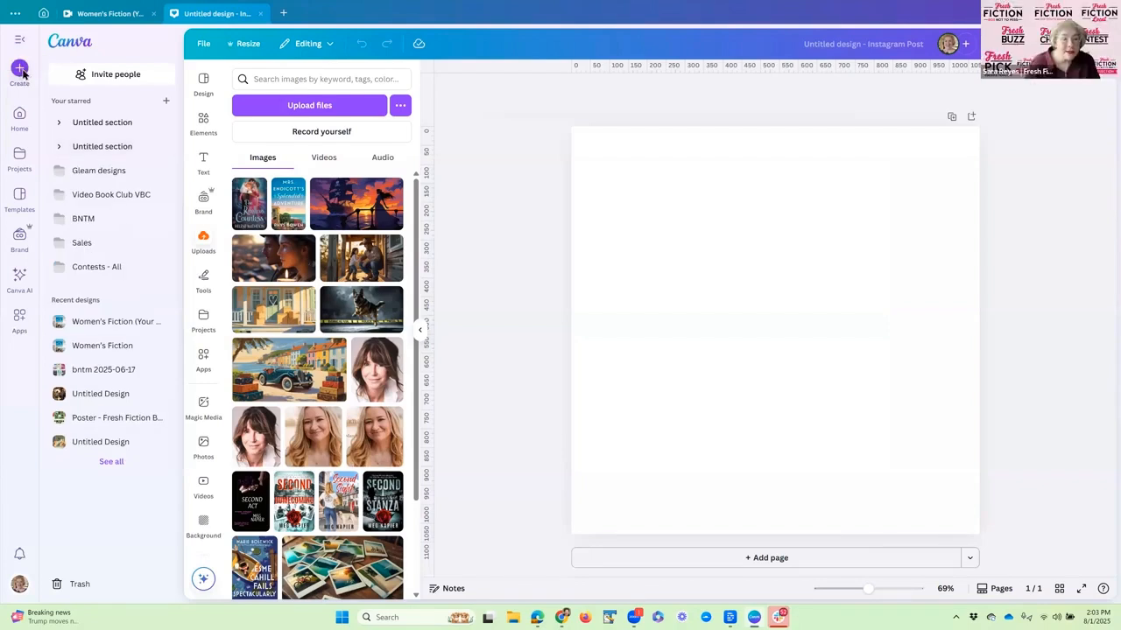
click(19, 70)
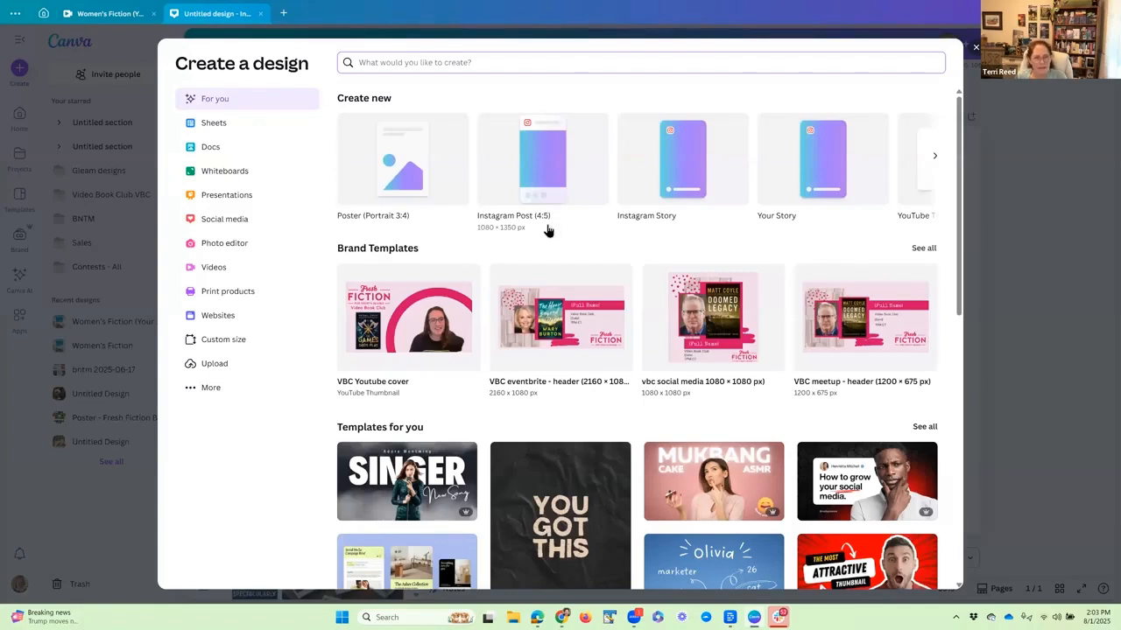
Create a blank Instagram Post (4:5) design and upload The Rebellious Countess cover file 91EEpoJ7L5L._SL1500_ from the 2025-08 folder.
click(539, 179)
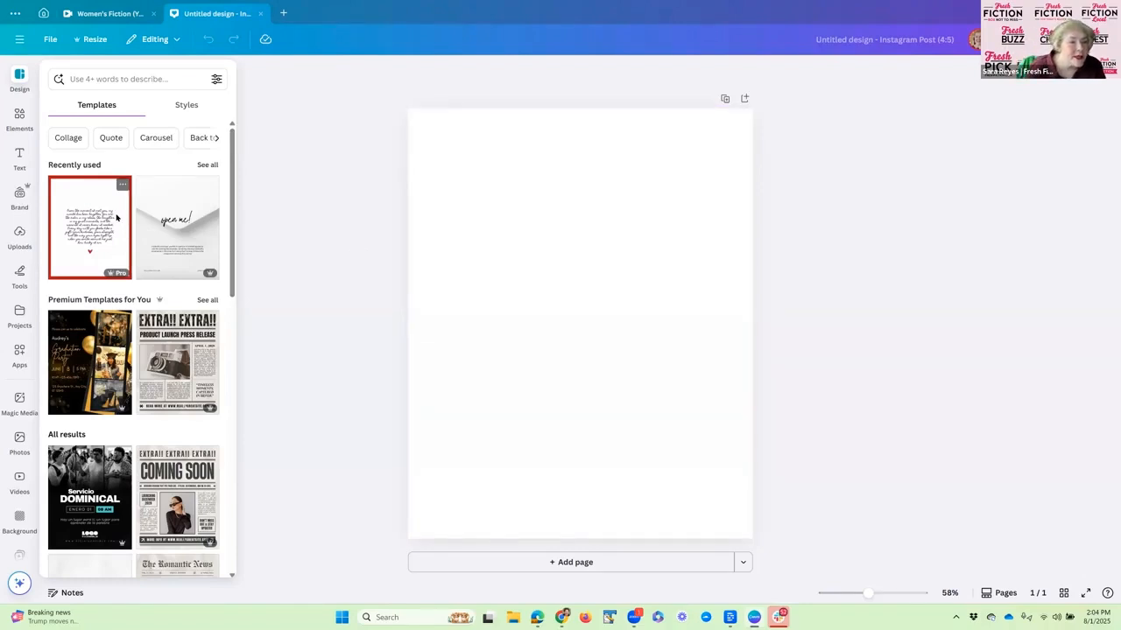
click(20, 234)
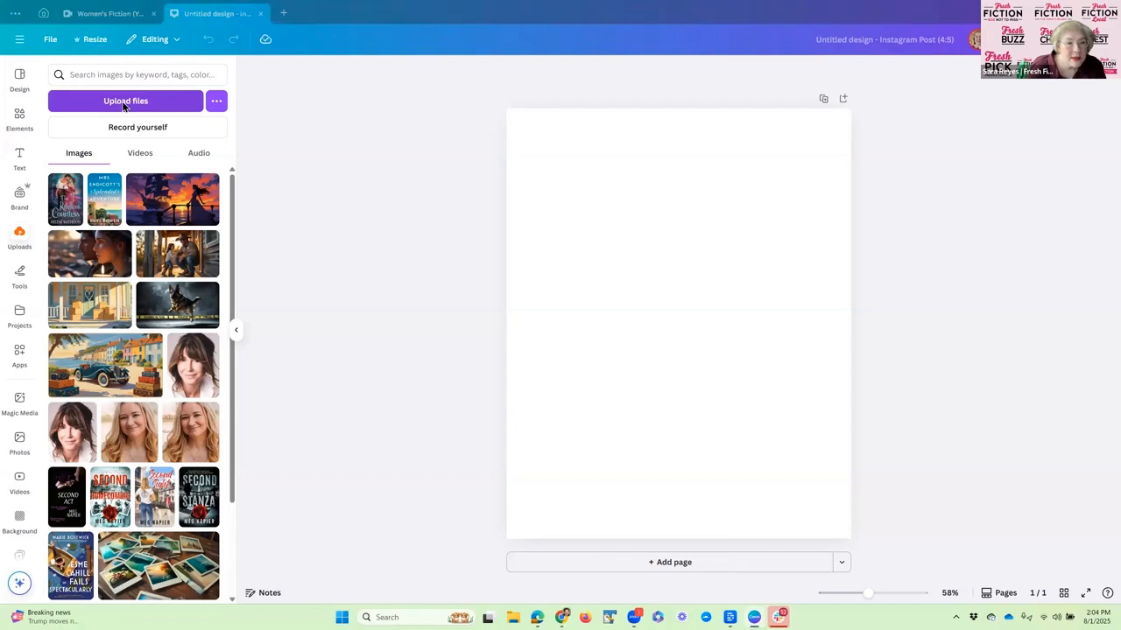
click(123, 102)
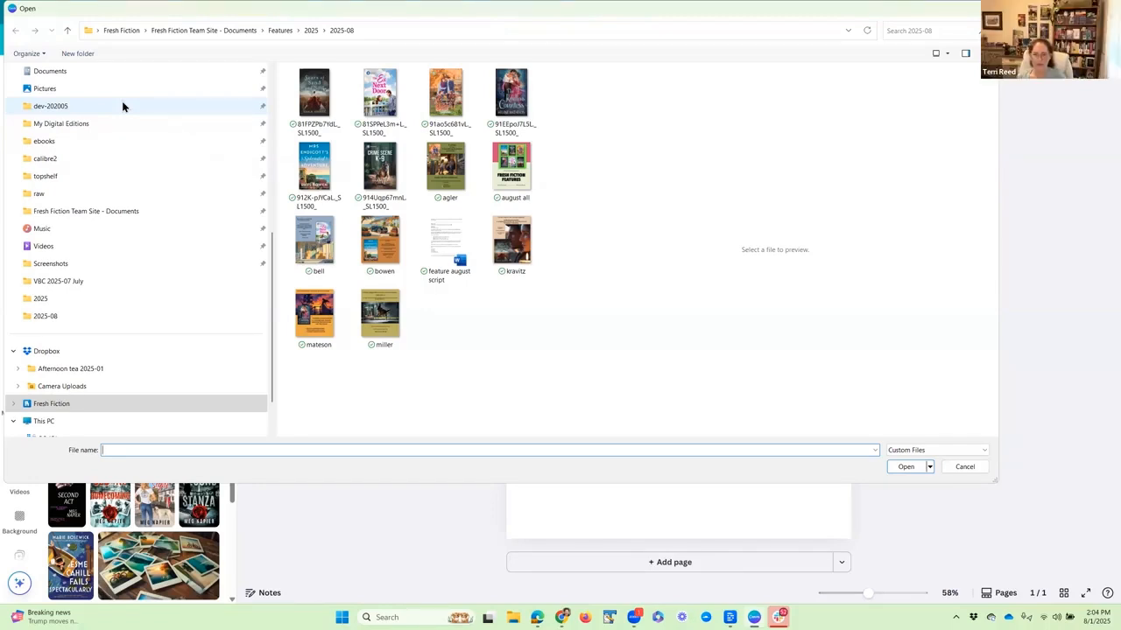
click(536, 119)
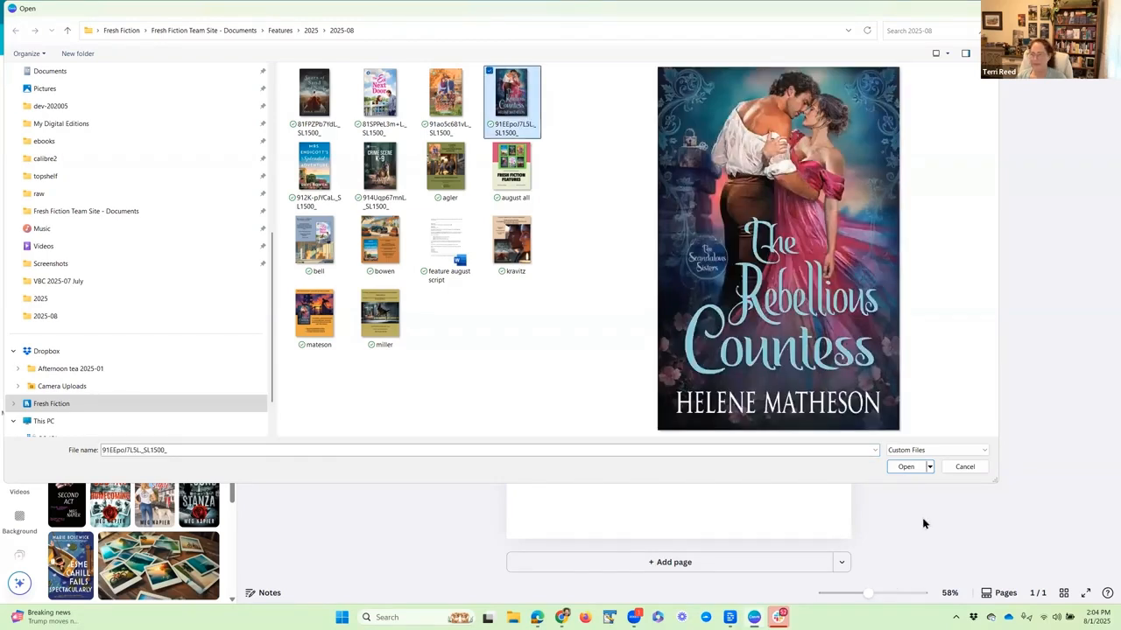
click(900, 465)
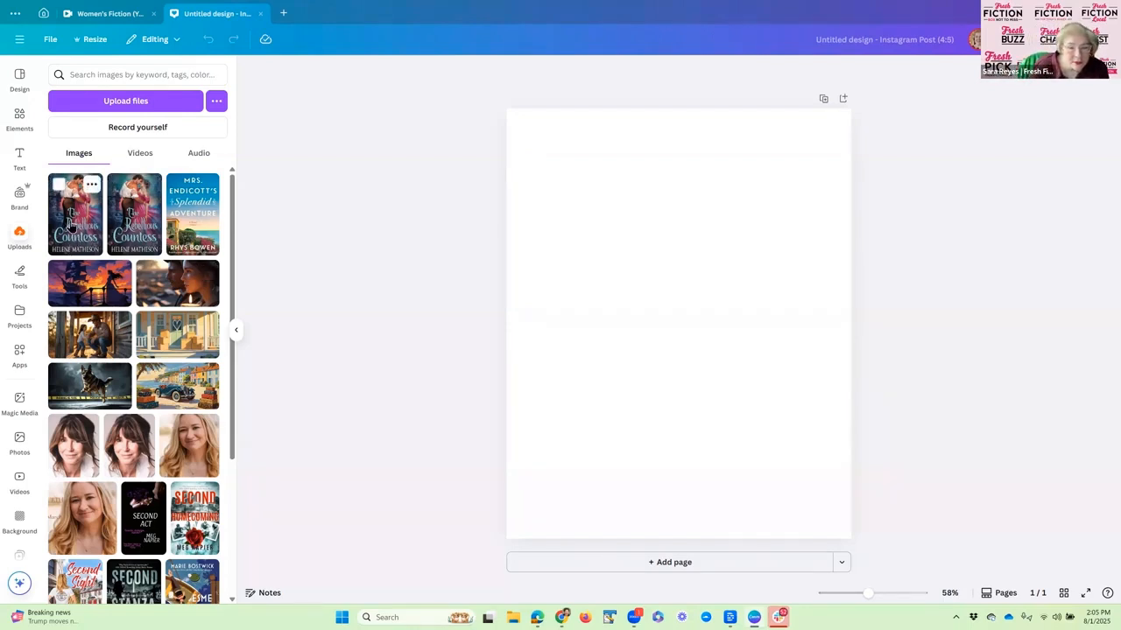
drag(70, 224, 516, 231)
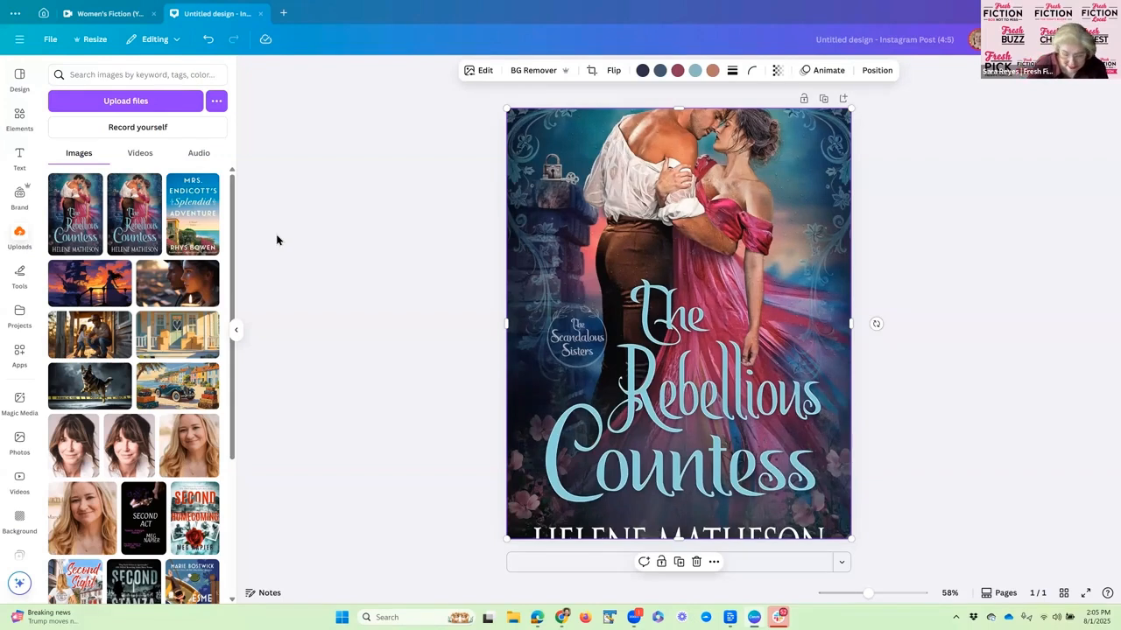
click(207, 46)
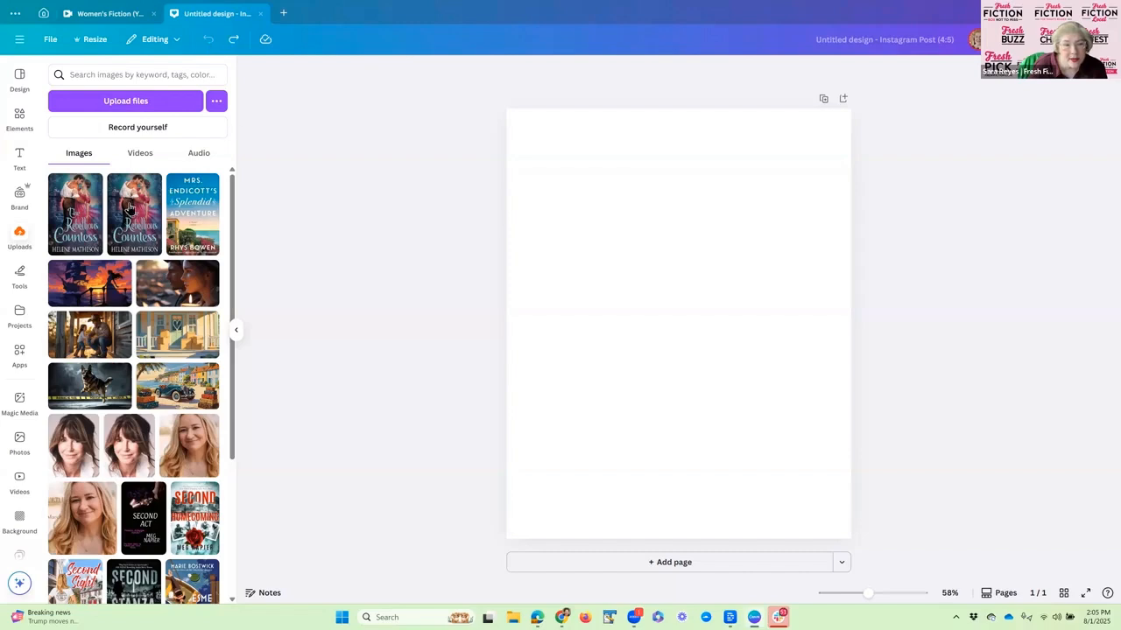
click(79, 227)
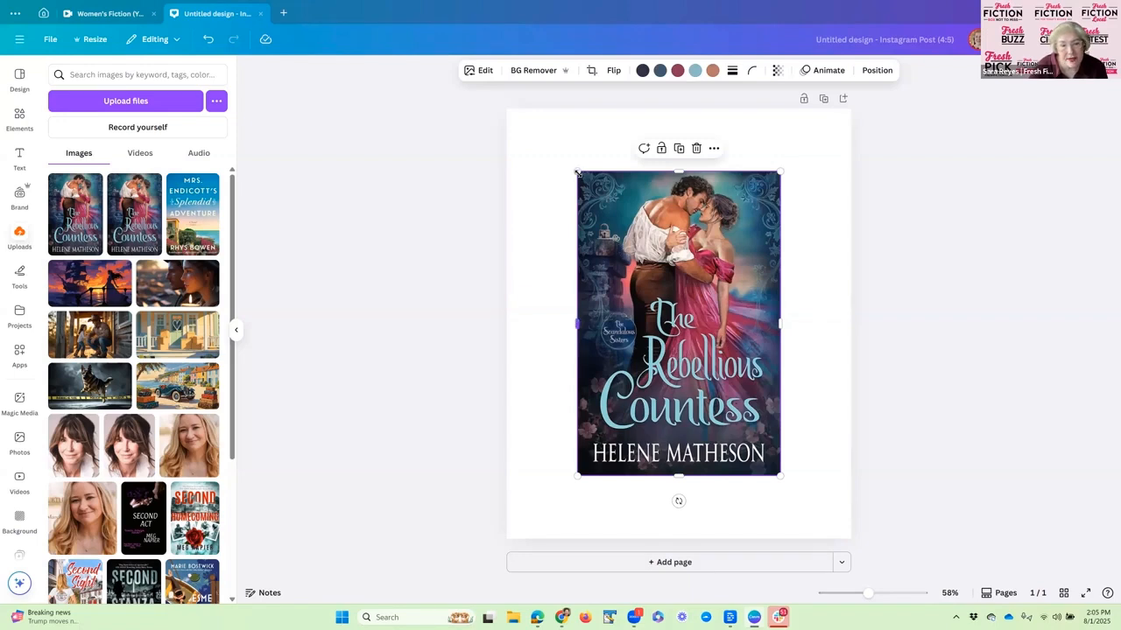
drag(574, 171, 507, 133)
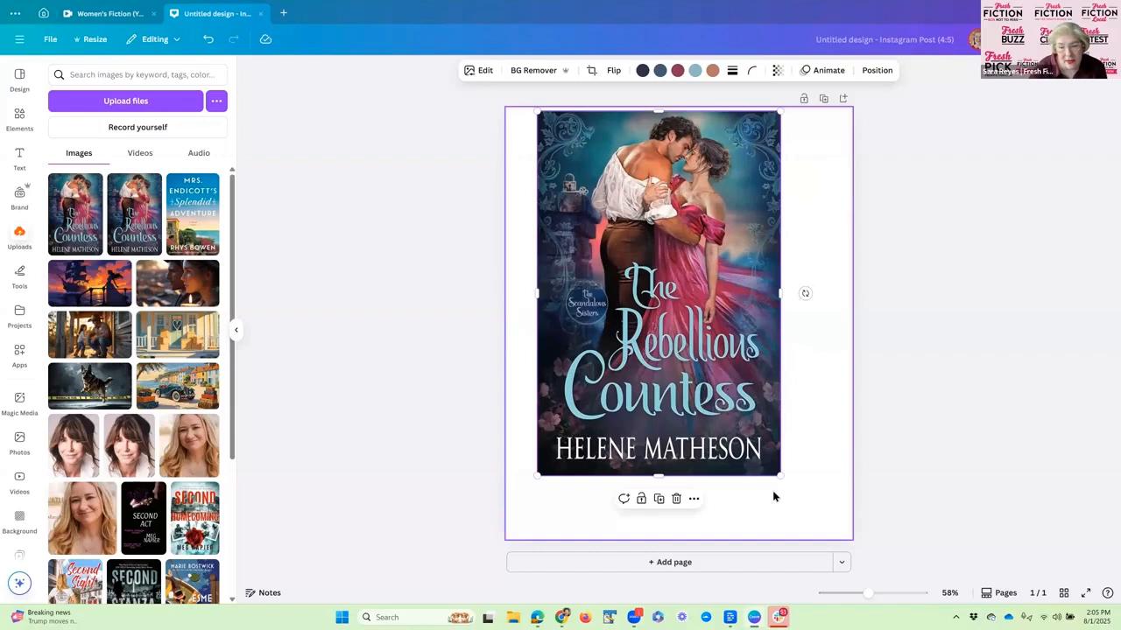
click(209, 40)
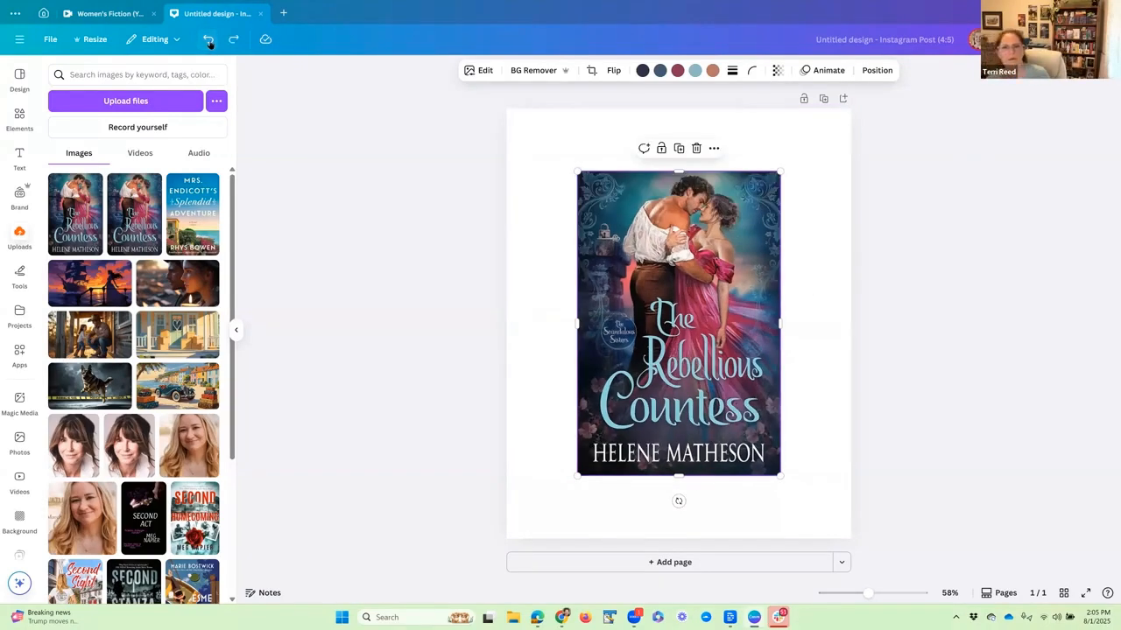
key(ctrl+z)
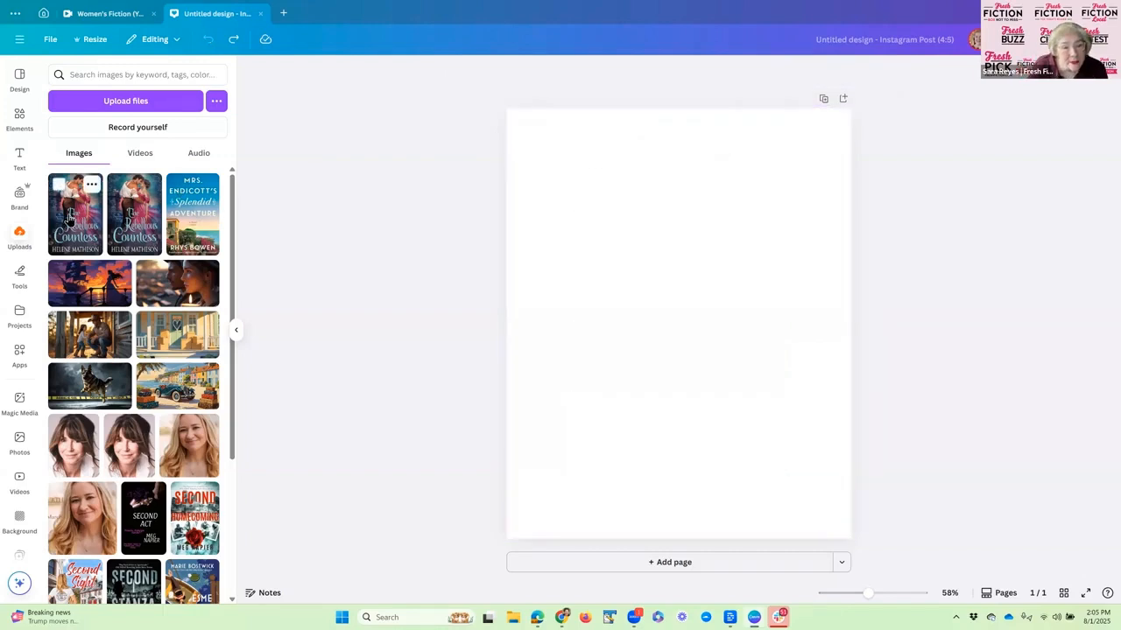
Fill the page with The Rebellious Countess cover and delete its title, author and series text areas with Grab Text.
drag(64, 221, 395, 256)
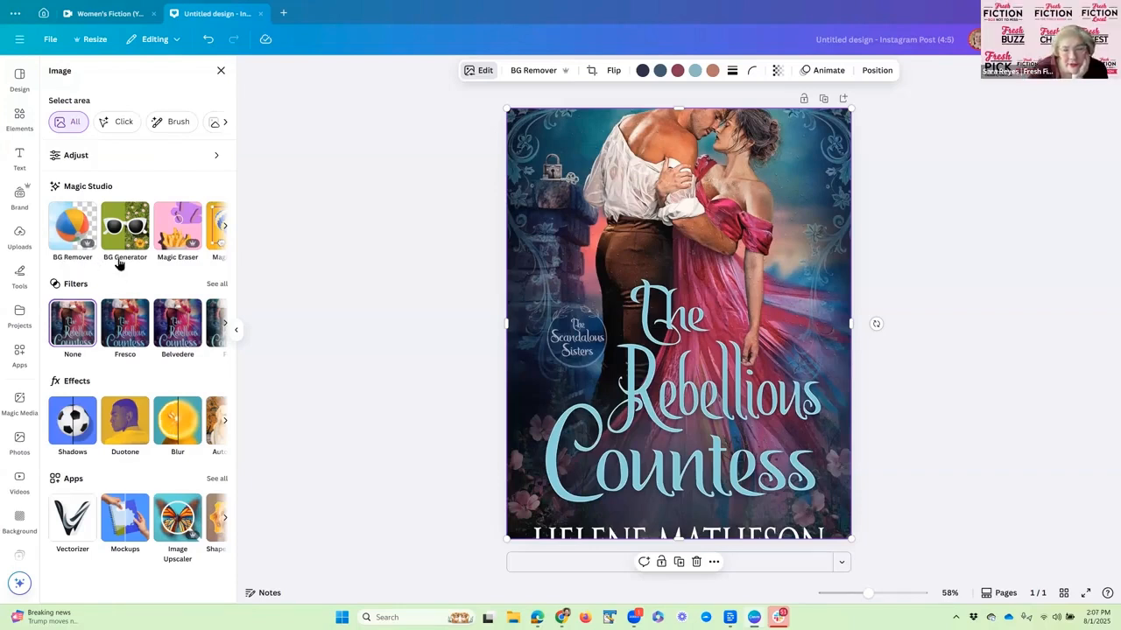
click(224, 229)
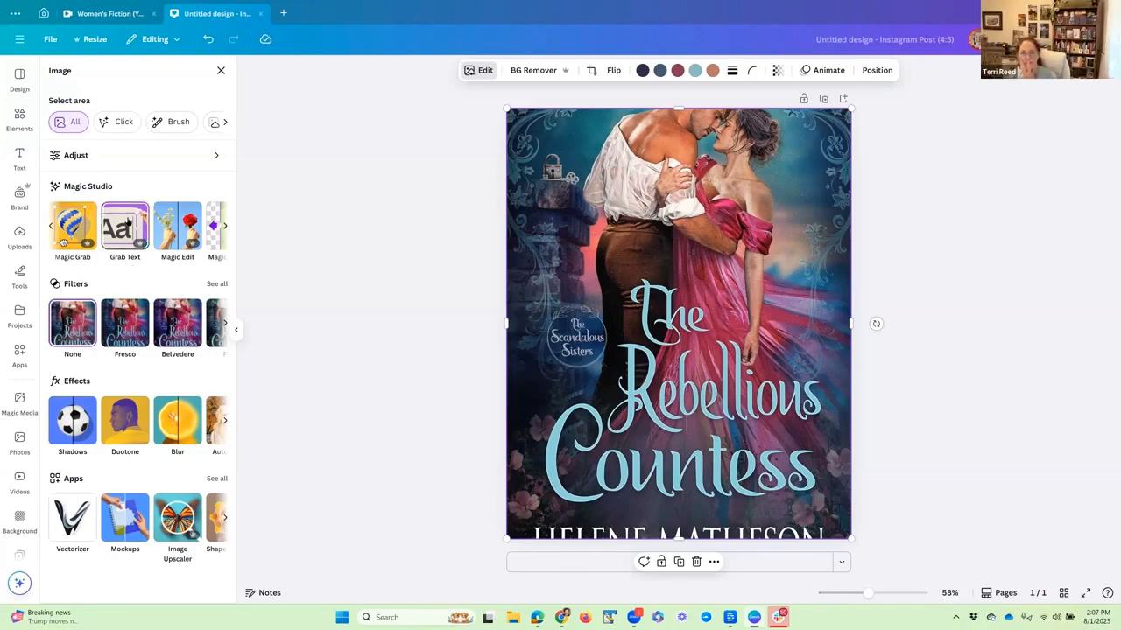
click(127, 222)
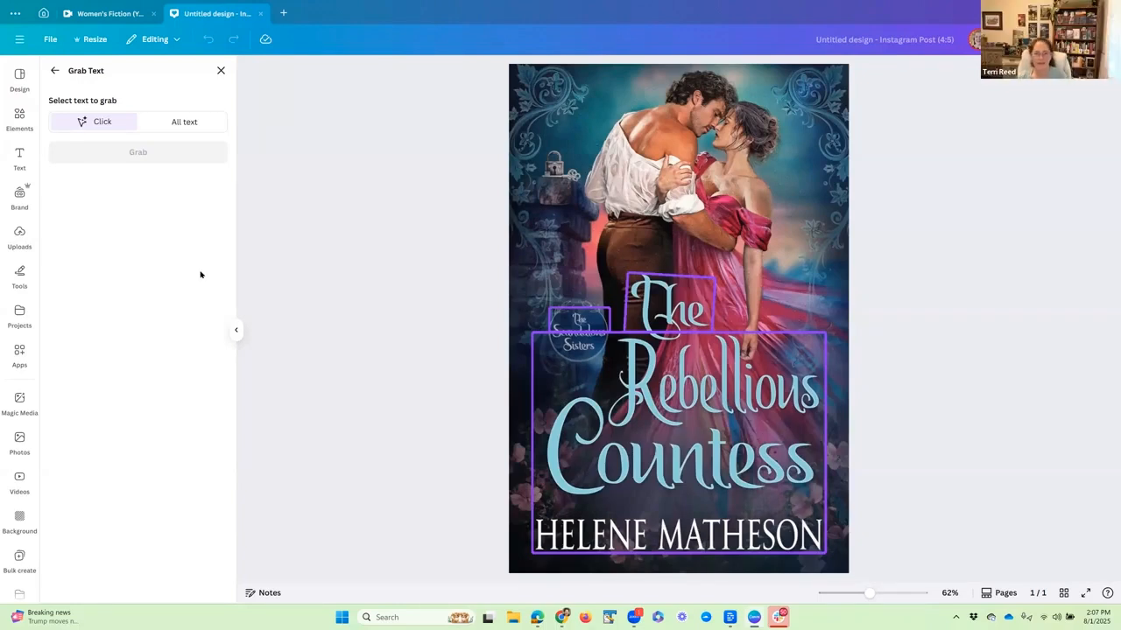
click(663, 314)
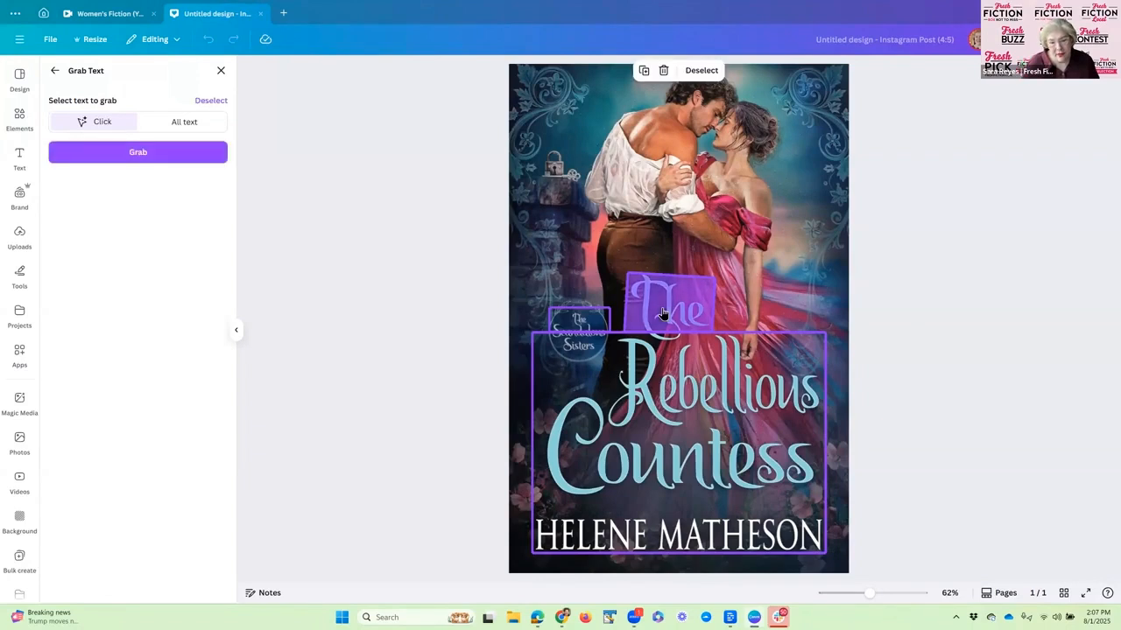
click(663, 366)
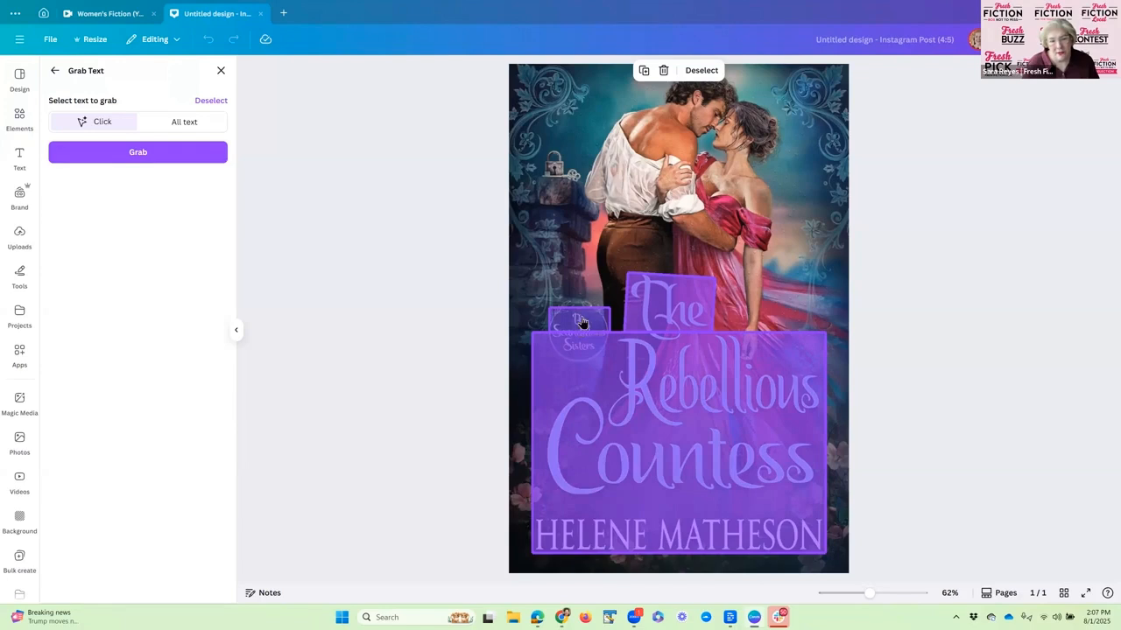
click(581, 322)
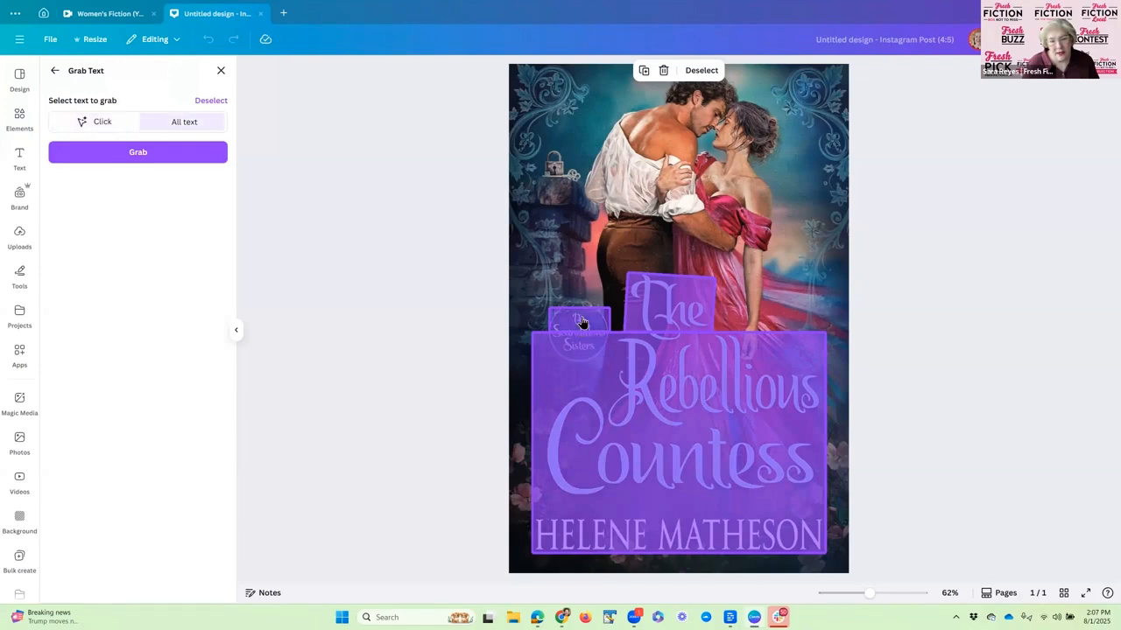
click(663, 74)
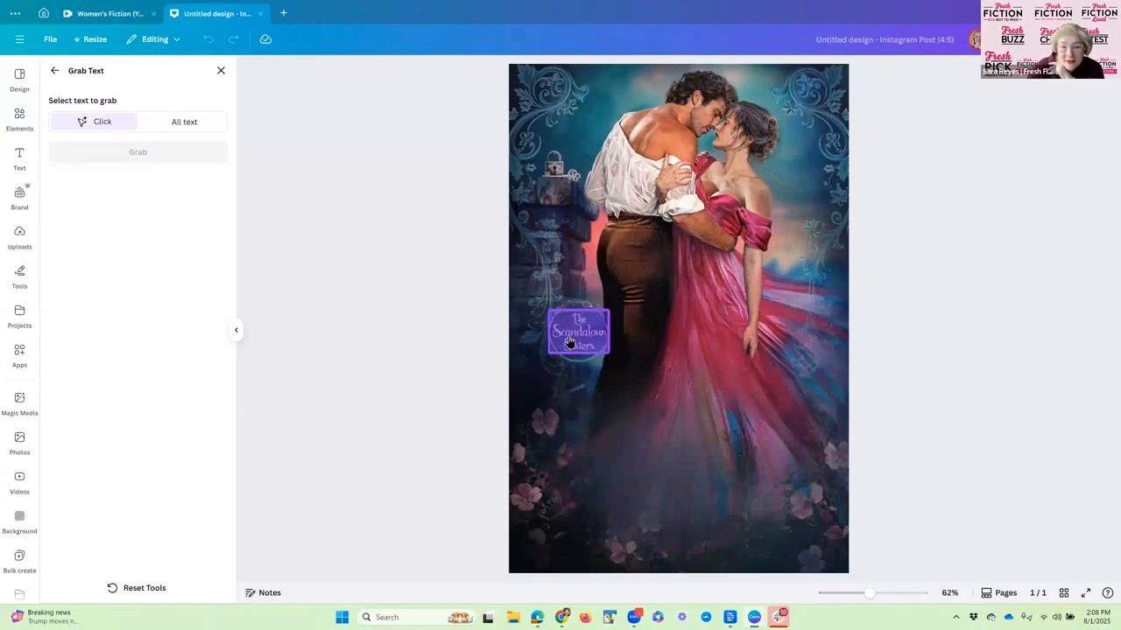
Delete the remaining "The Scandalous Sisters" text from the cover's round emblem and return to the image editing options.
click(568, 342)
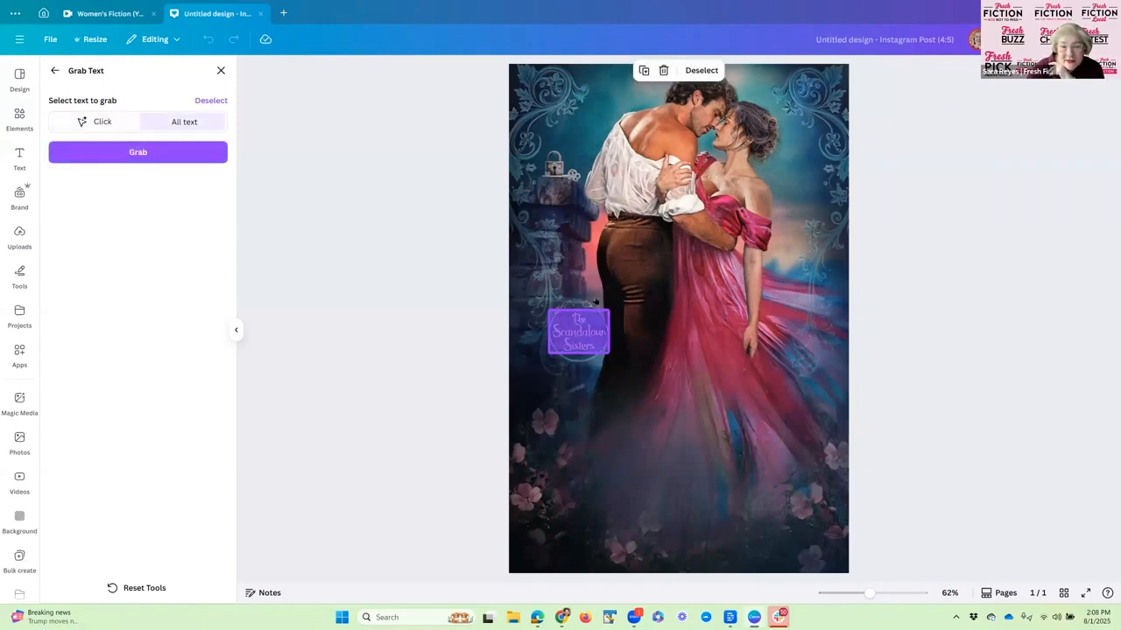
click(663, 70)
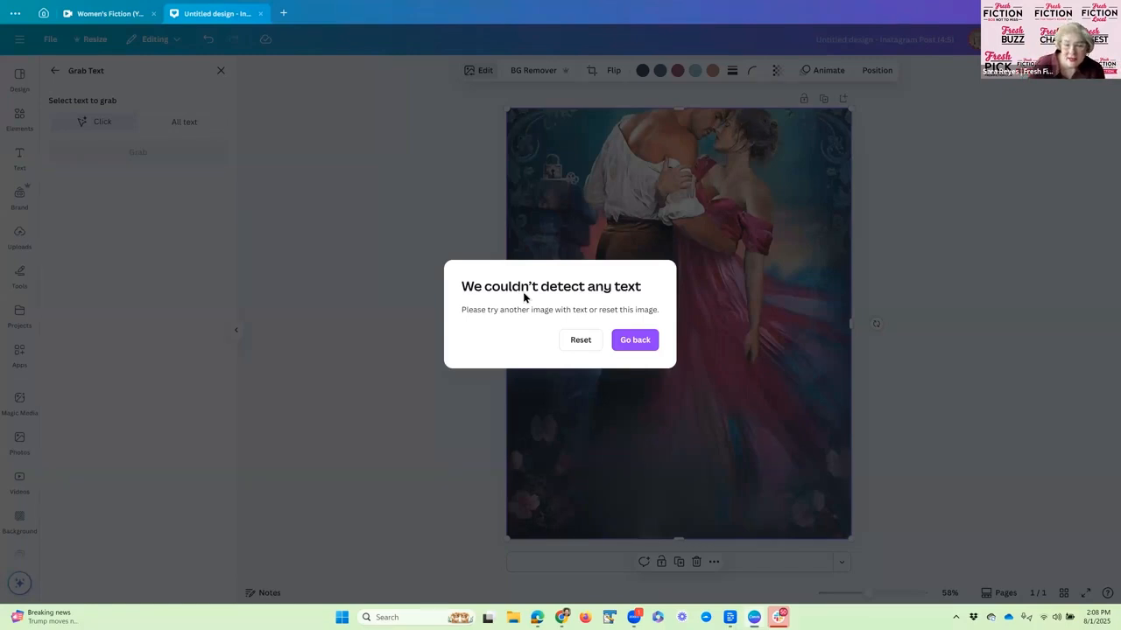
click(636, 341)
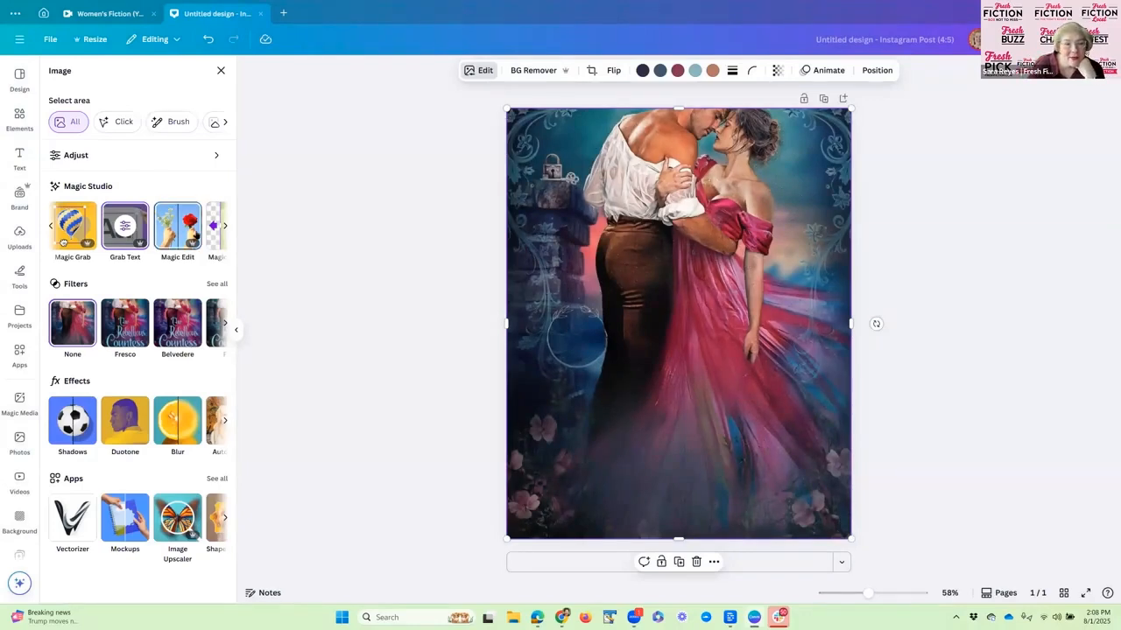
Duplicate the cover's foreground couple as a separate cutout with Magic Grab, and add a blank second page.
click(73, 235)
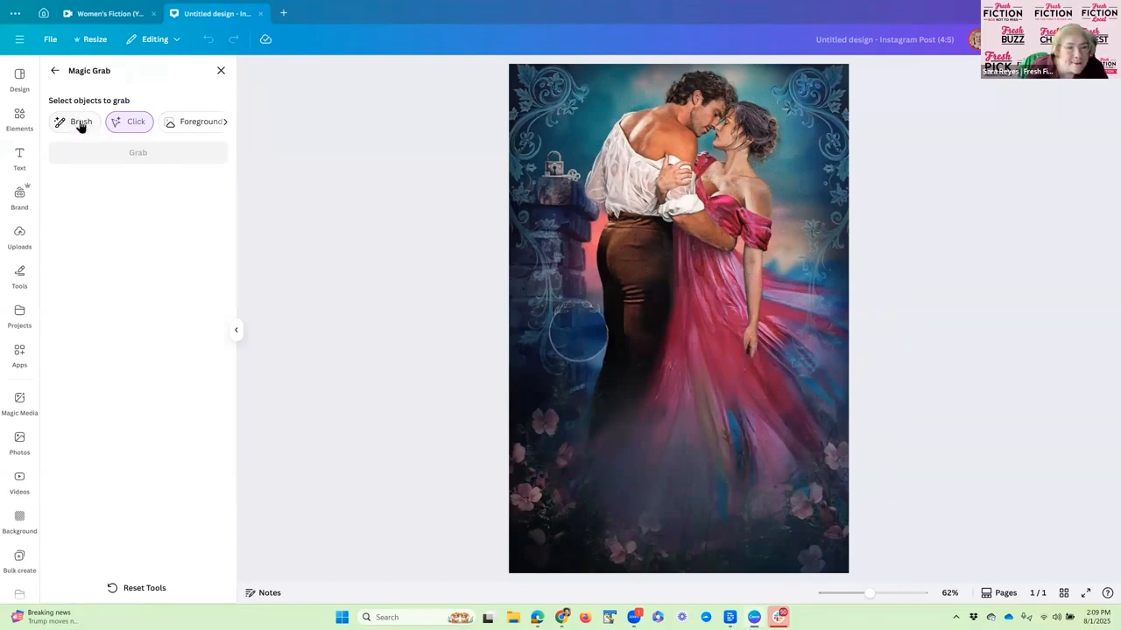
click(205, 125)
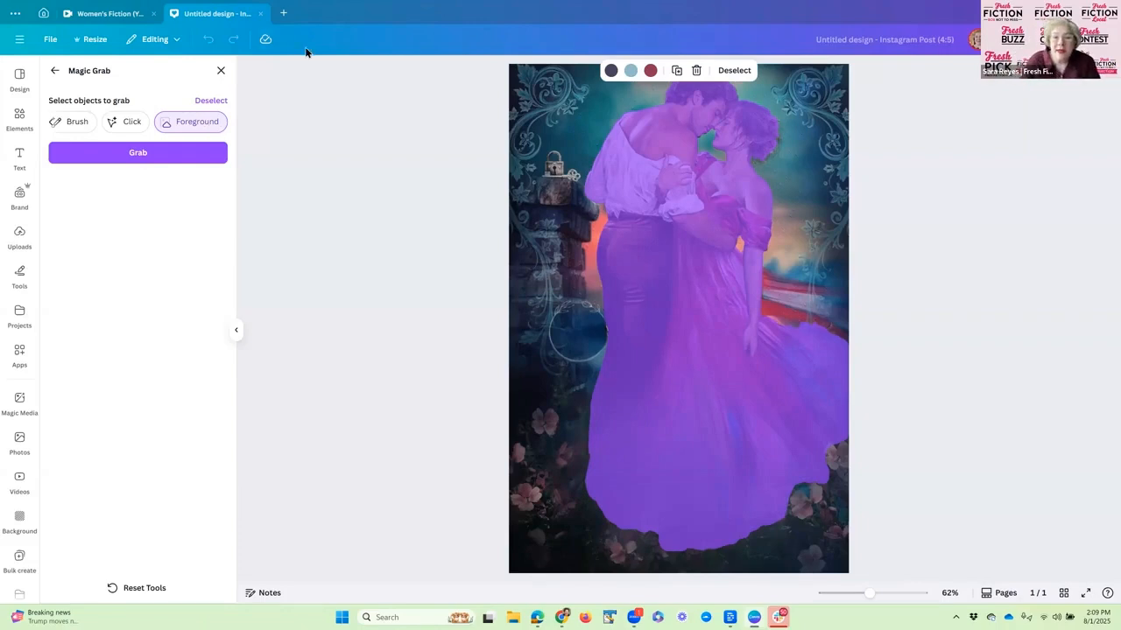
click(677, 74)
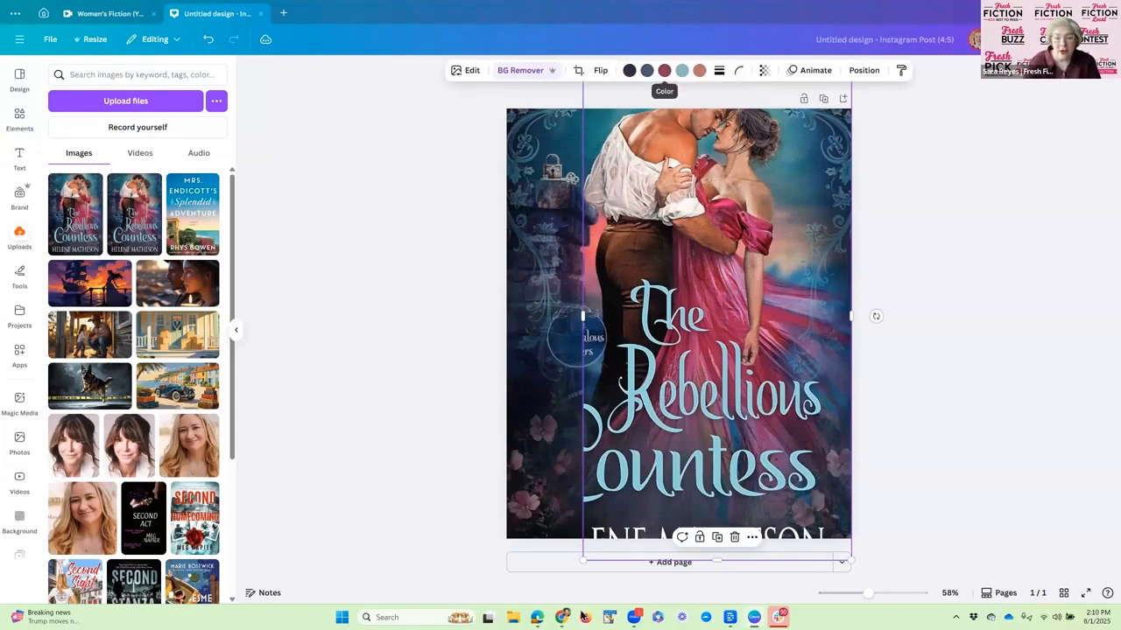
click(663, 563)
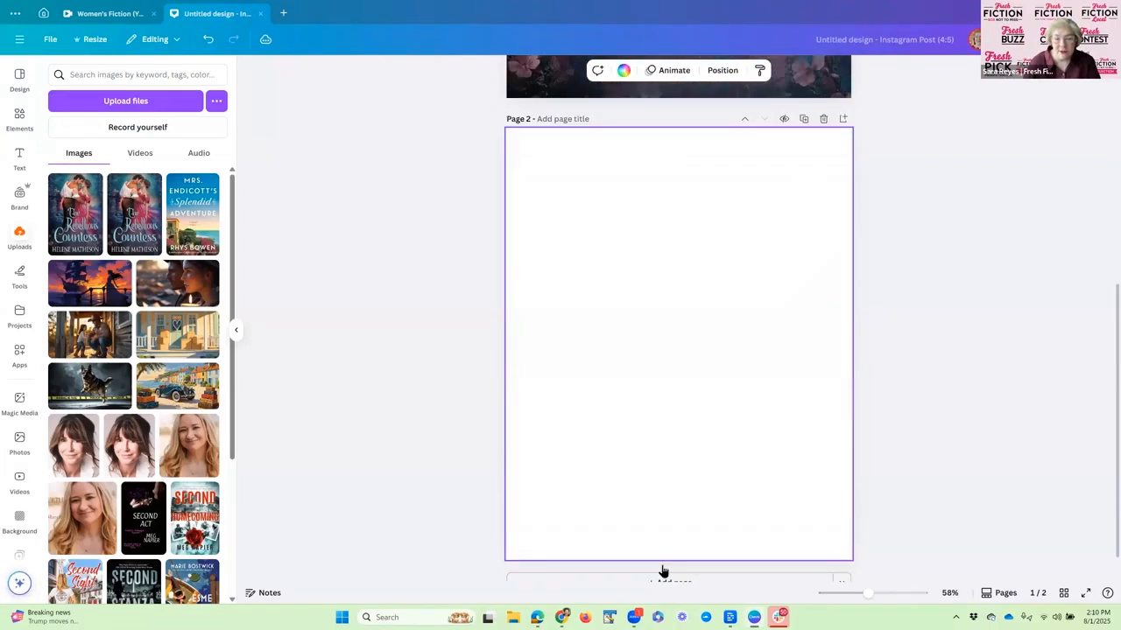
right_click(679, 226)
click(713, 283)
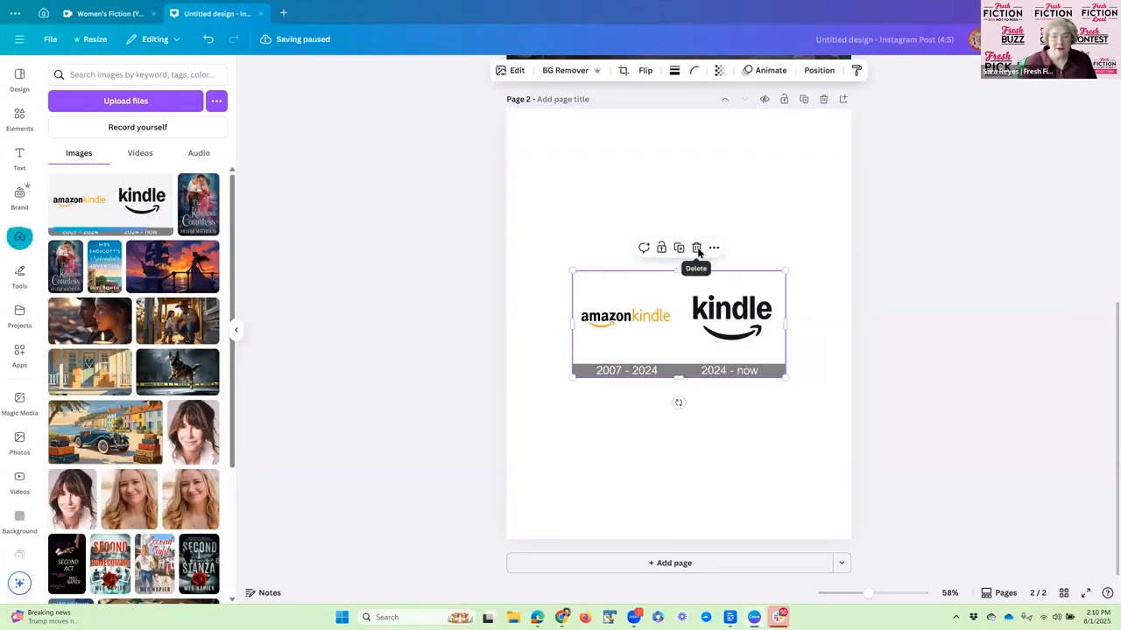
click(697, 247)
Inspect the couple cutout on page 1 in Magic Grab and return to the image editing options.
scroll(726, 99, up, 3)
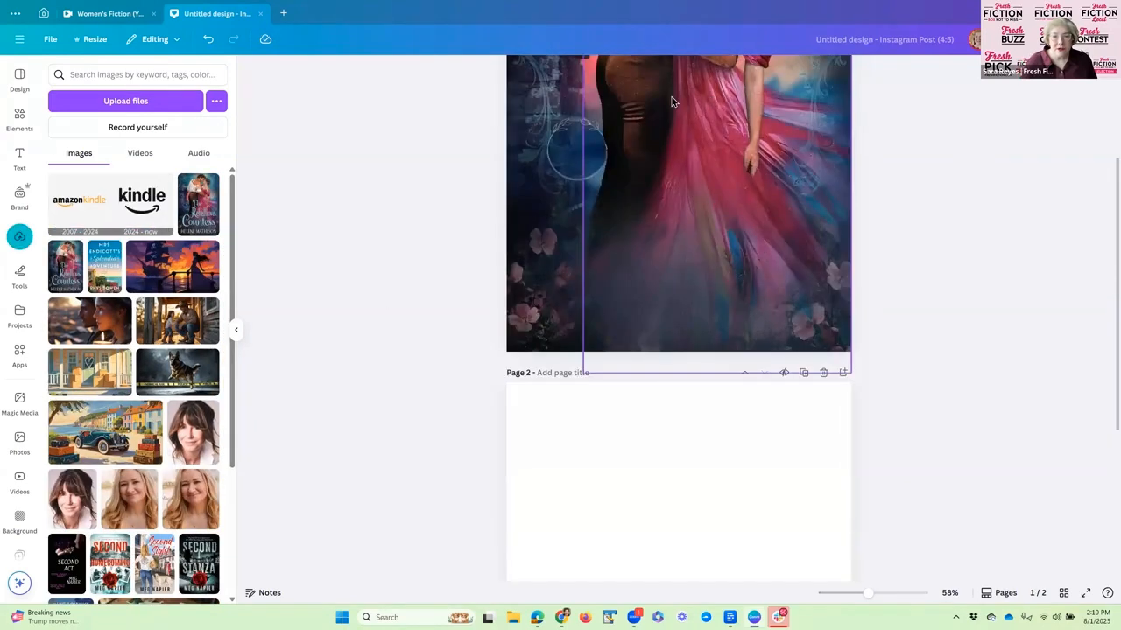
scroll(852, 228, up, 3)
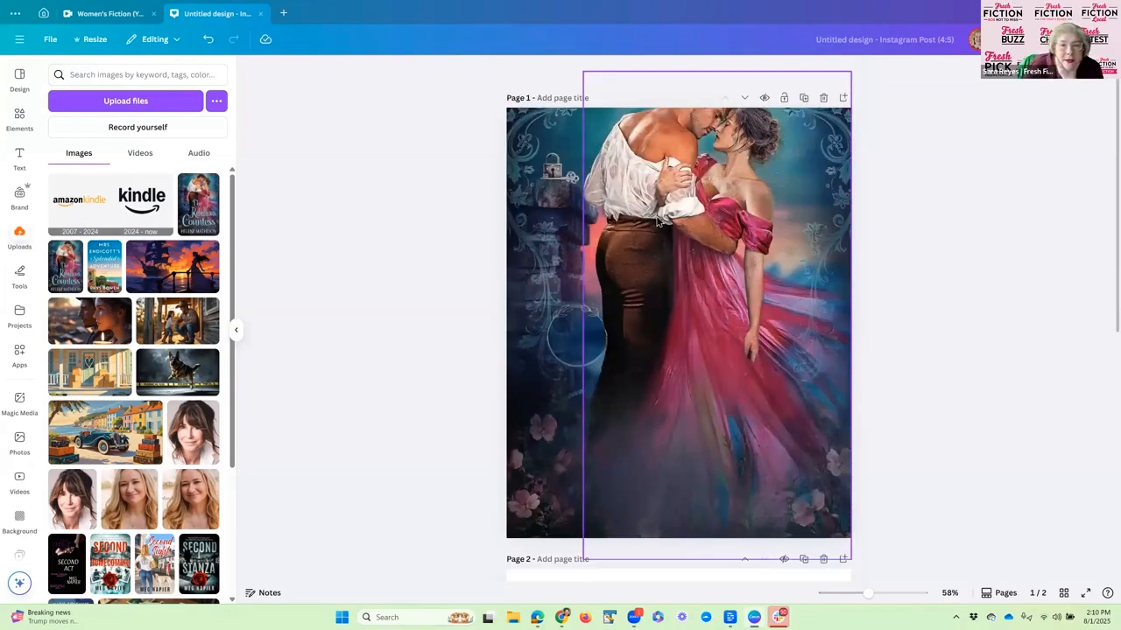
click(657, 221)
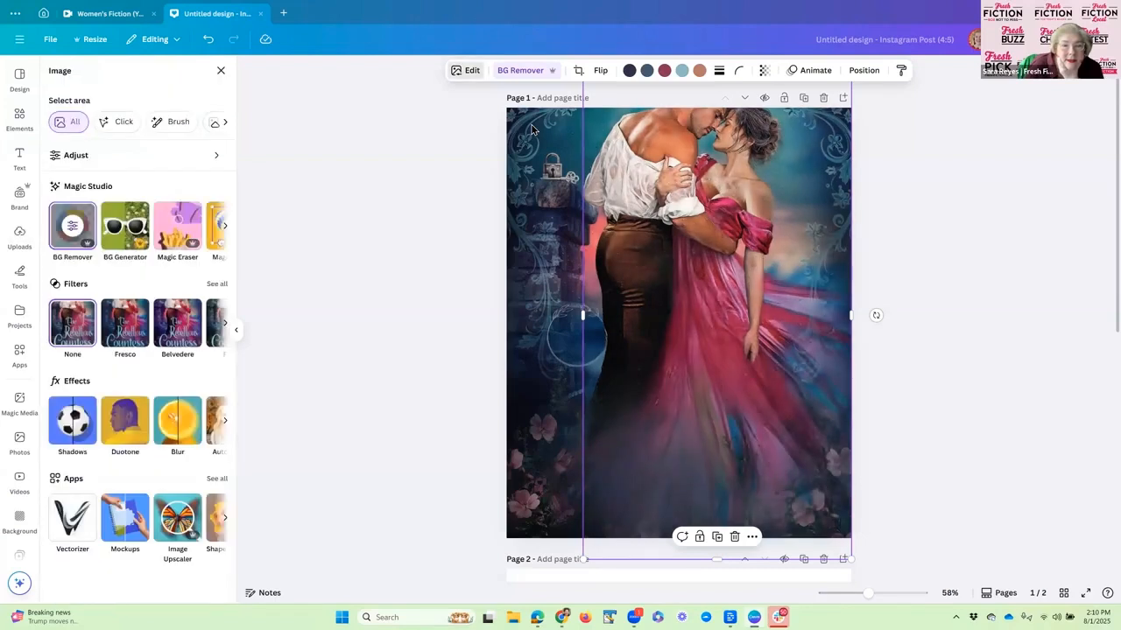
click(223, 226)
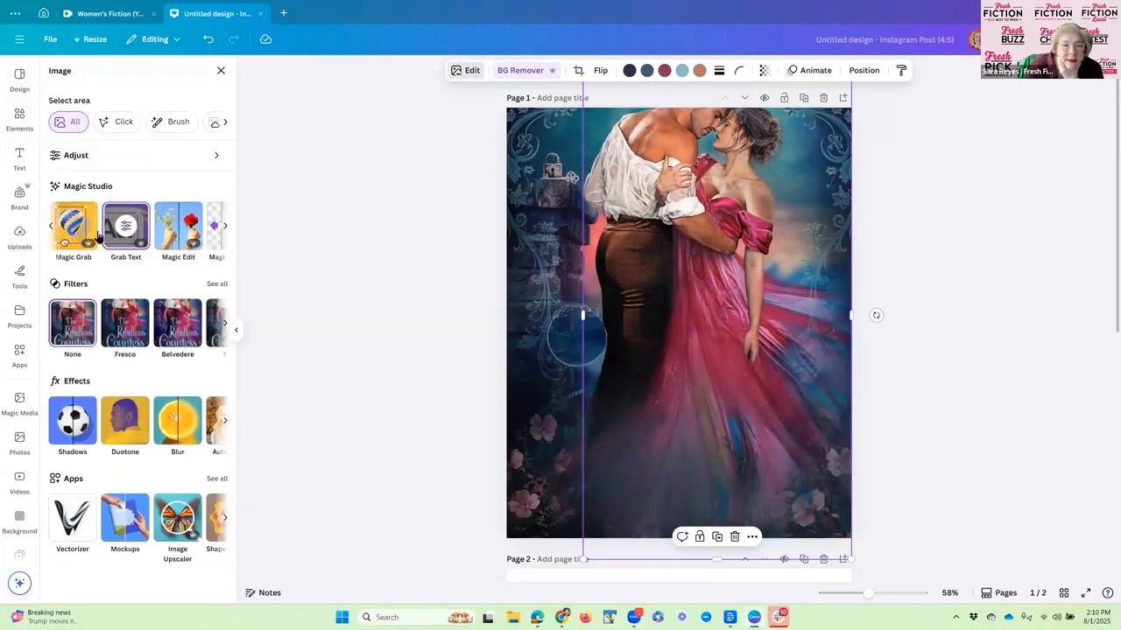
click(72, 230)
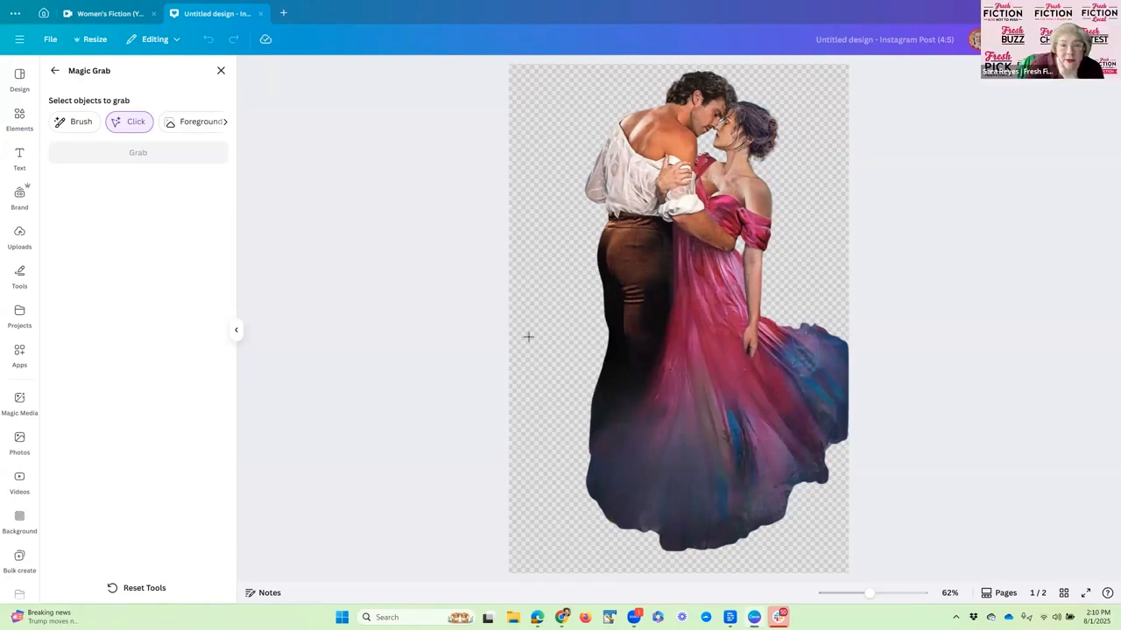
click(53, 73)
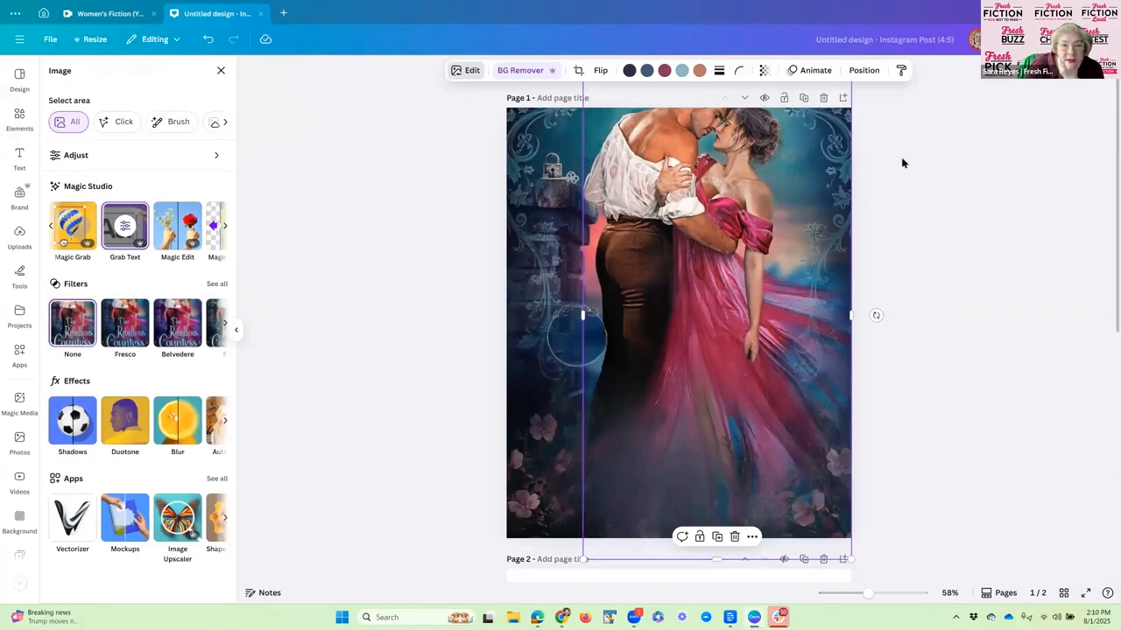
Move the couple cutout from page 1 onto the blank page 2 and deselect it.
drag(680, 212, 673, 274)
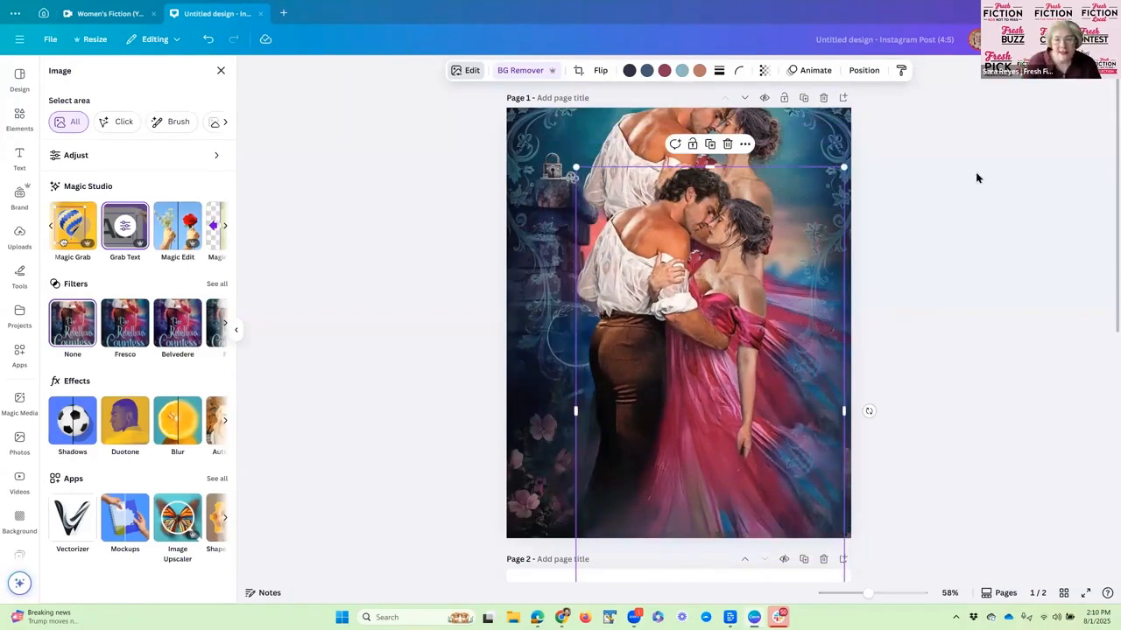
scroll(916, 135, down, 4)
drag(677, 135, 653, 537)
scroll(922, 115, down, 2)
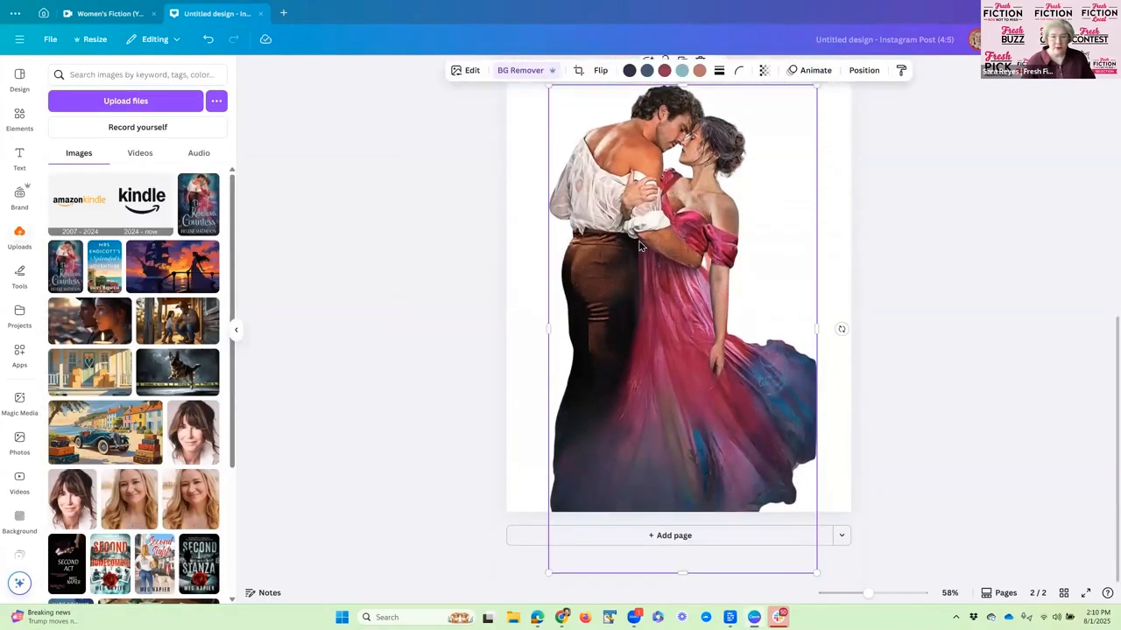
click(954, 128)
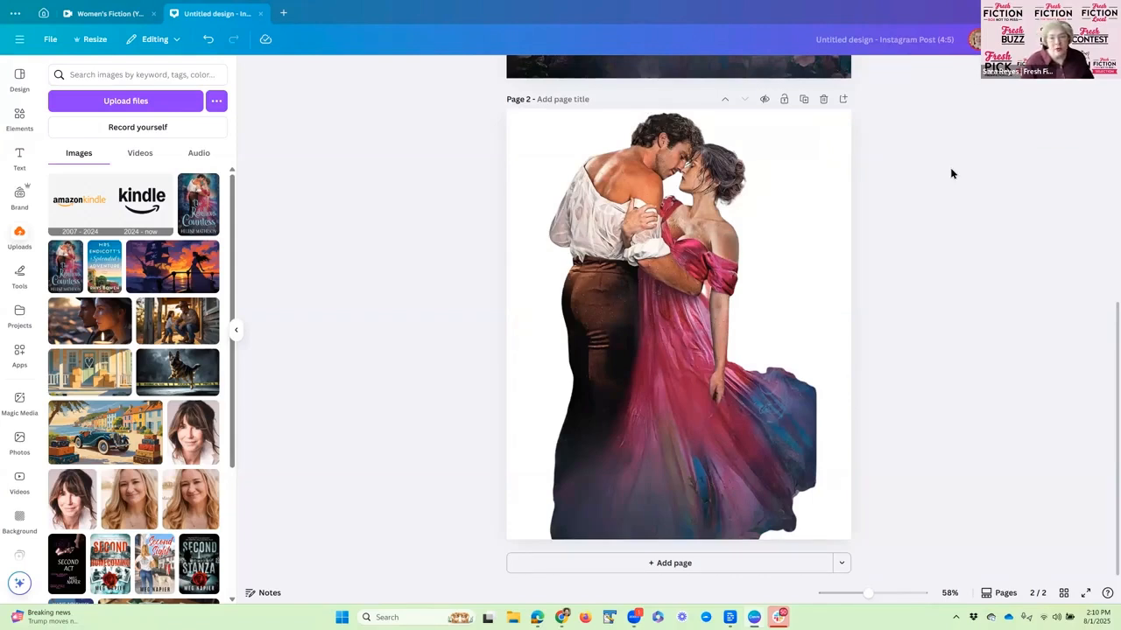
Move the couple cutout on page 2 against the page's right edge and deselect it.
scroll(823, 399, down, 1)
drag(733, 400, 766, 390)
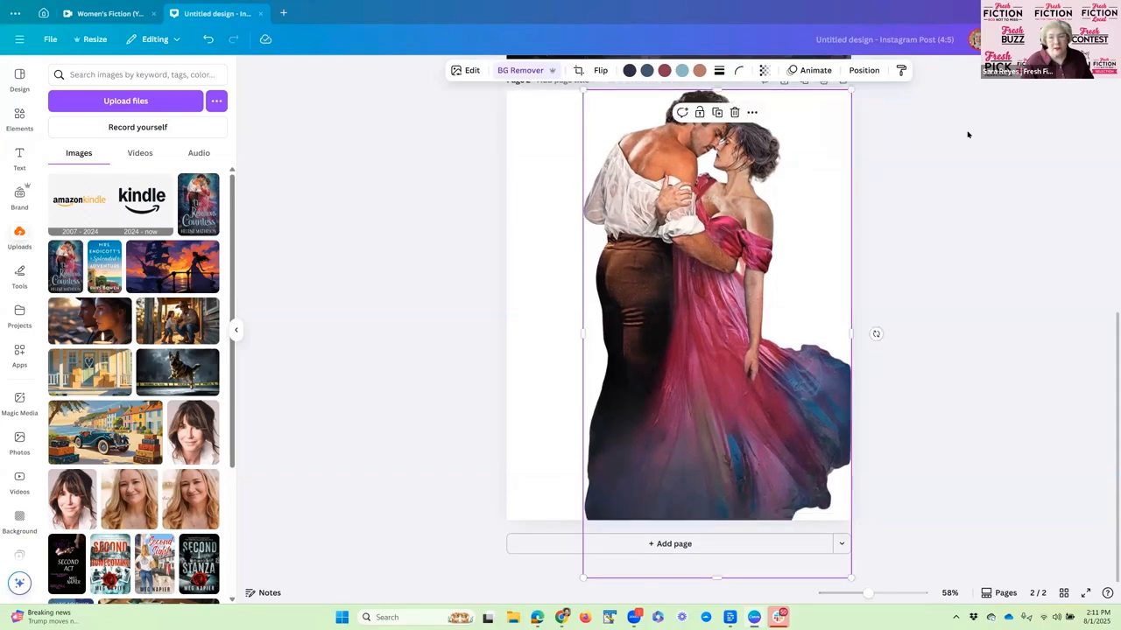
click(968, 135)
Fill the page 2 background with the pale blue-grey shade from the photo colors.
click(530, 124)
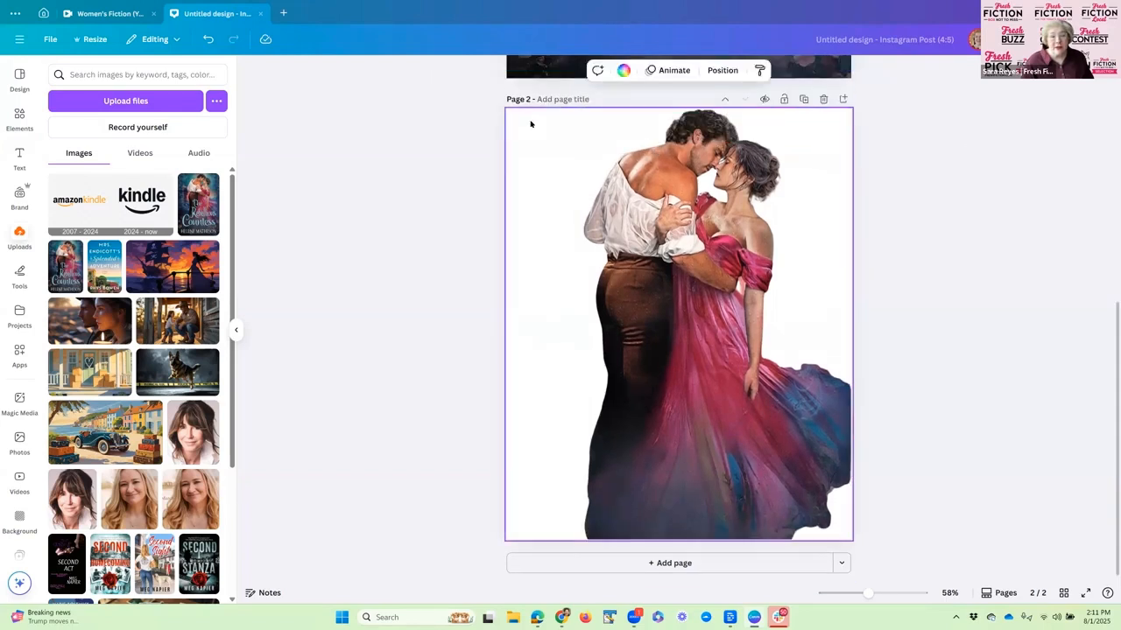
click(640, 74)
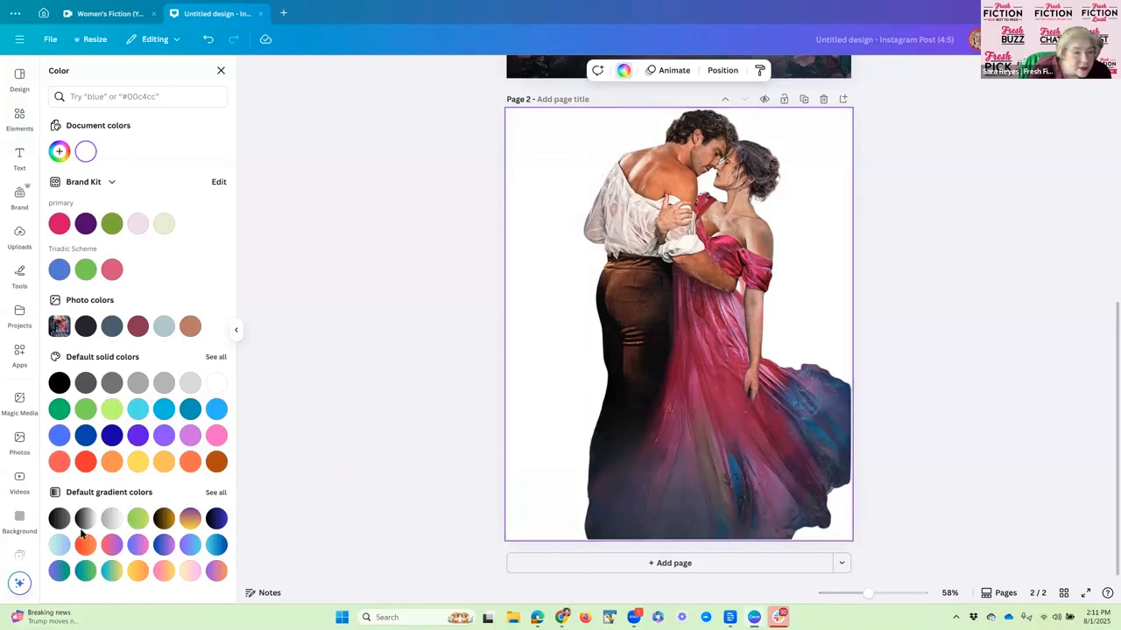
click(163, 412)
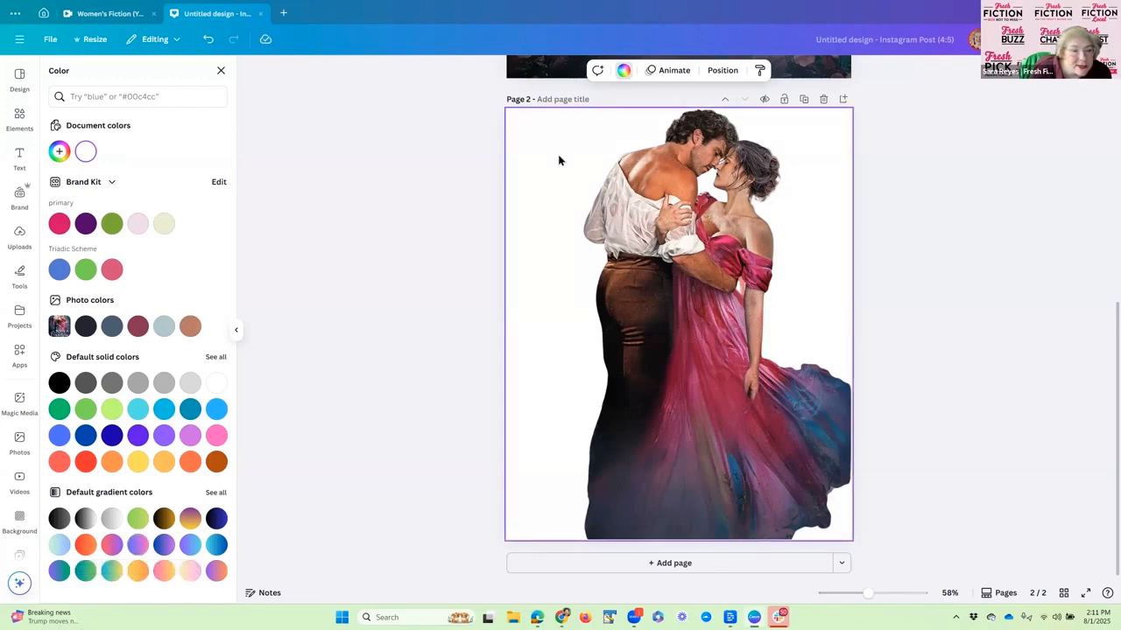
click(168, 327)
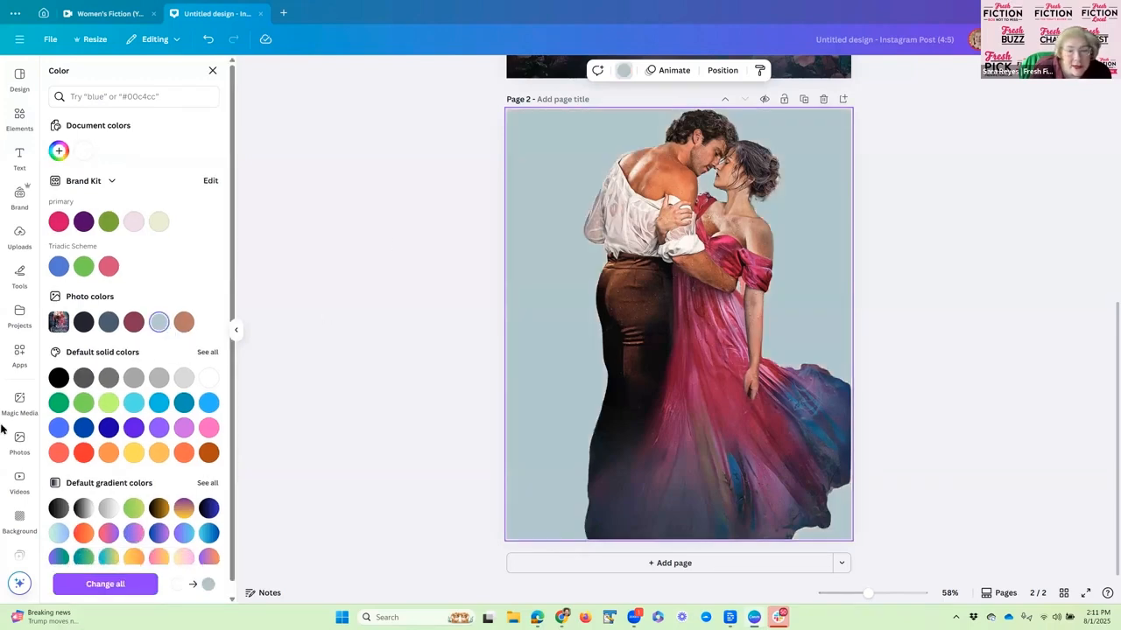
Add a black Outline shadow of size 4 around the couple cutout on page 2 and deselect it.
click(685, 248)
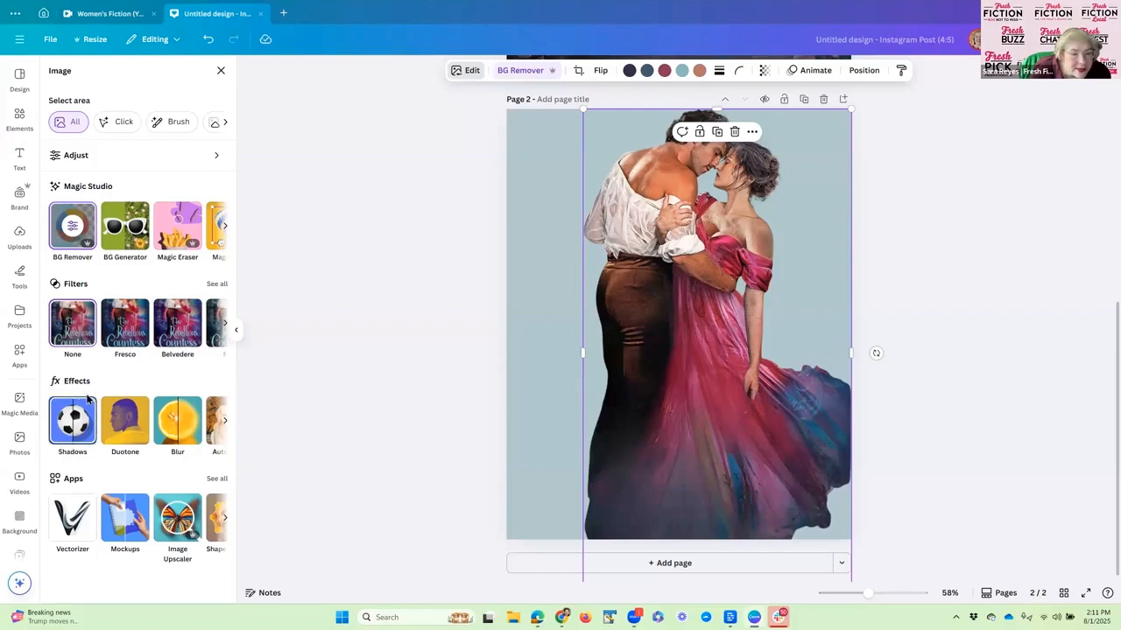
click(73, 420)
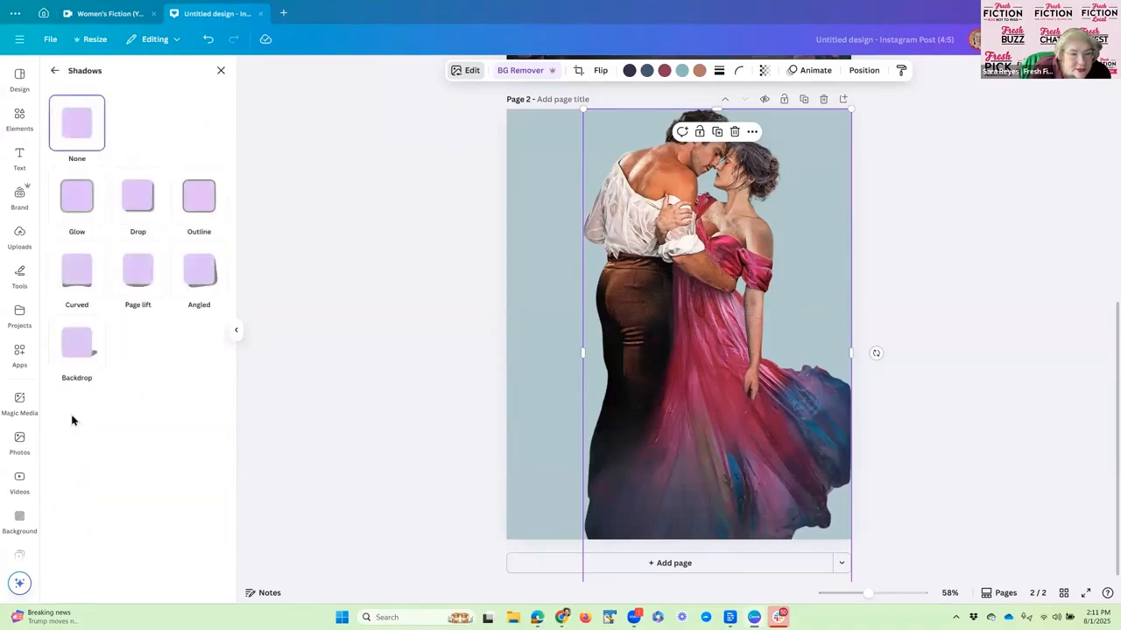
click(187, 201)
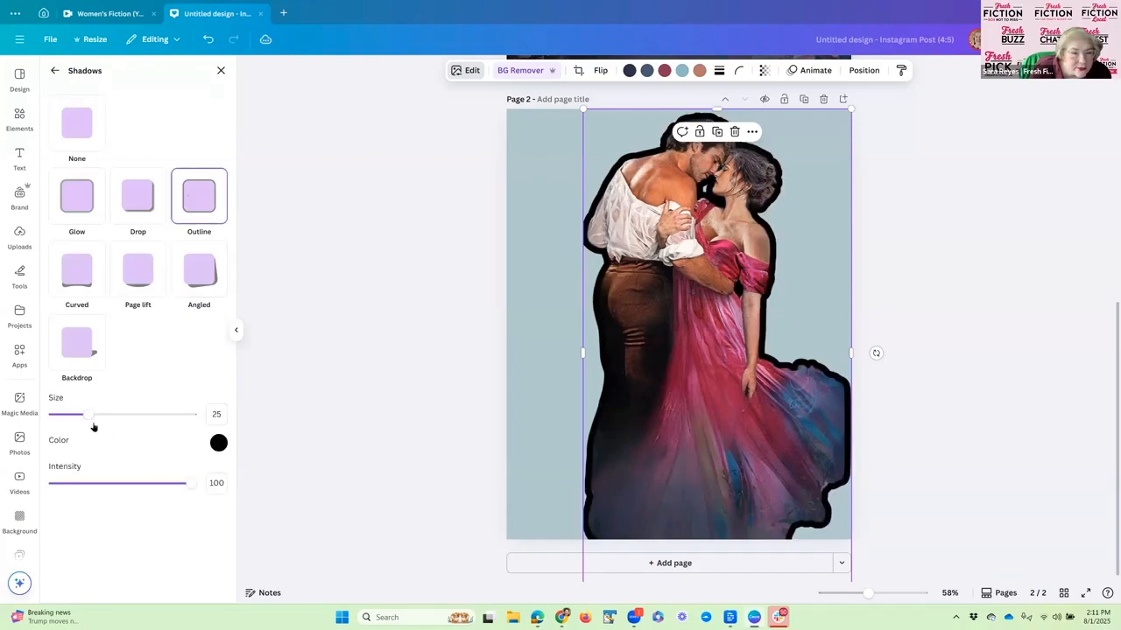
drag(90, 415, 58, 421)
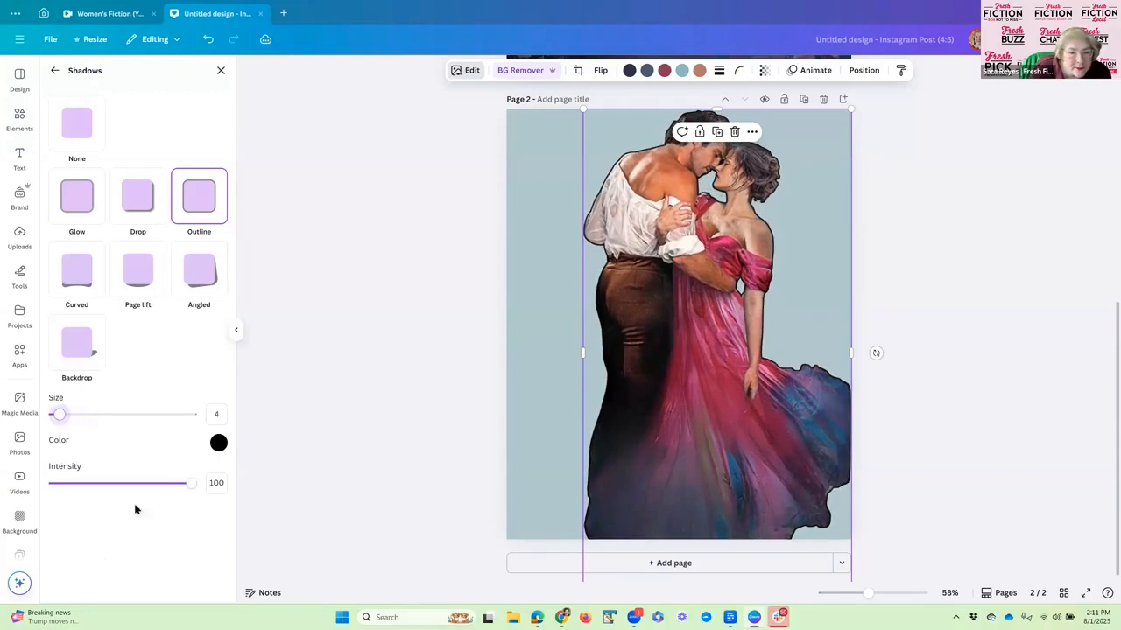
click(439, 325)
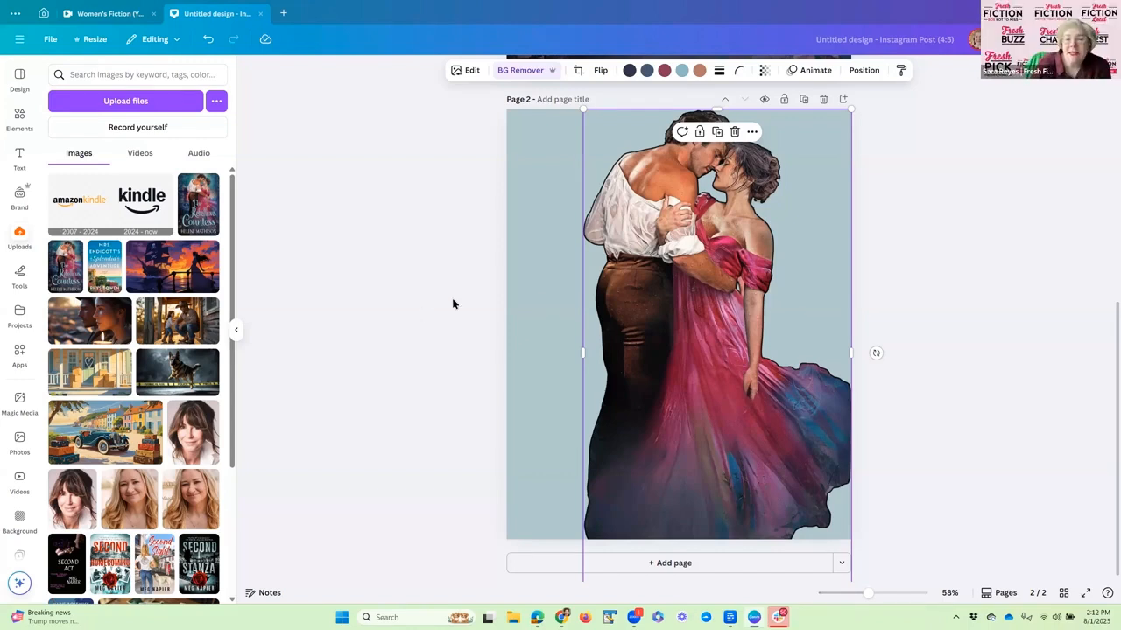
click(919, 132)
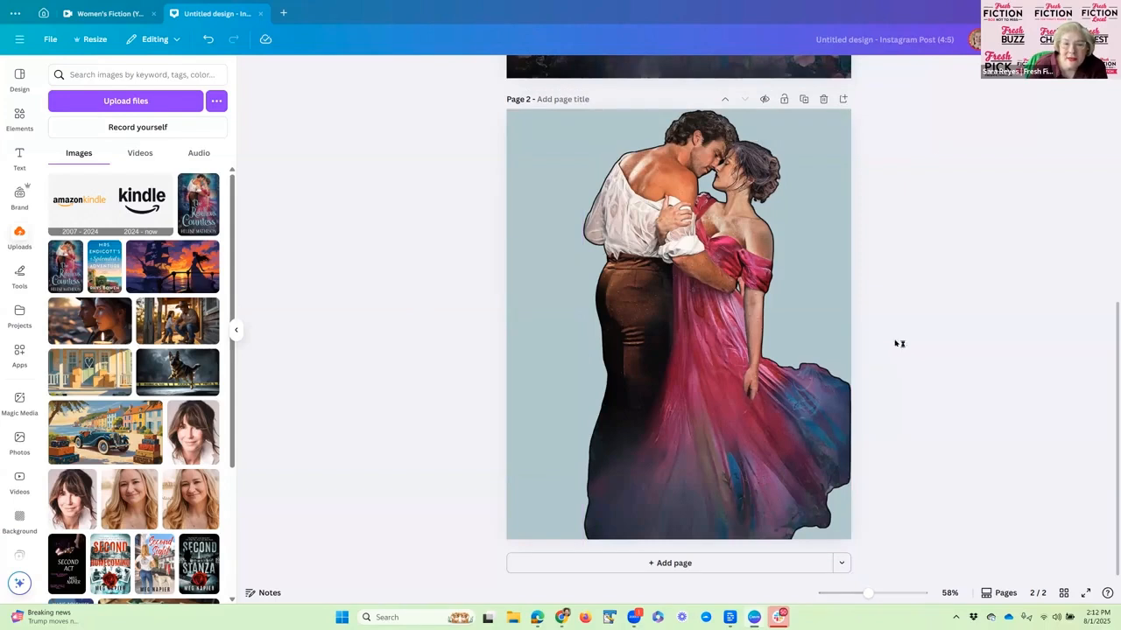
Add a third page and place the uploaded "The Rebellious Countess" cover on it.
click(669, 563)
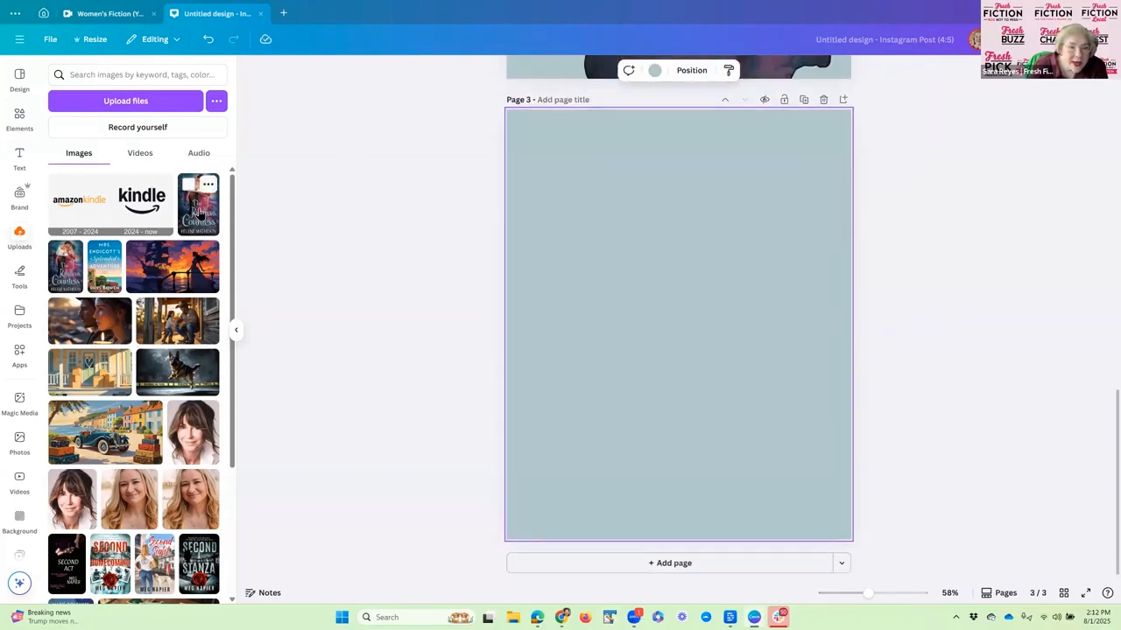
mouse_move(200, 213)
mouse_down()
mouse_move(536, 239)
mouse_move(207, 210)
mouse_up()
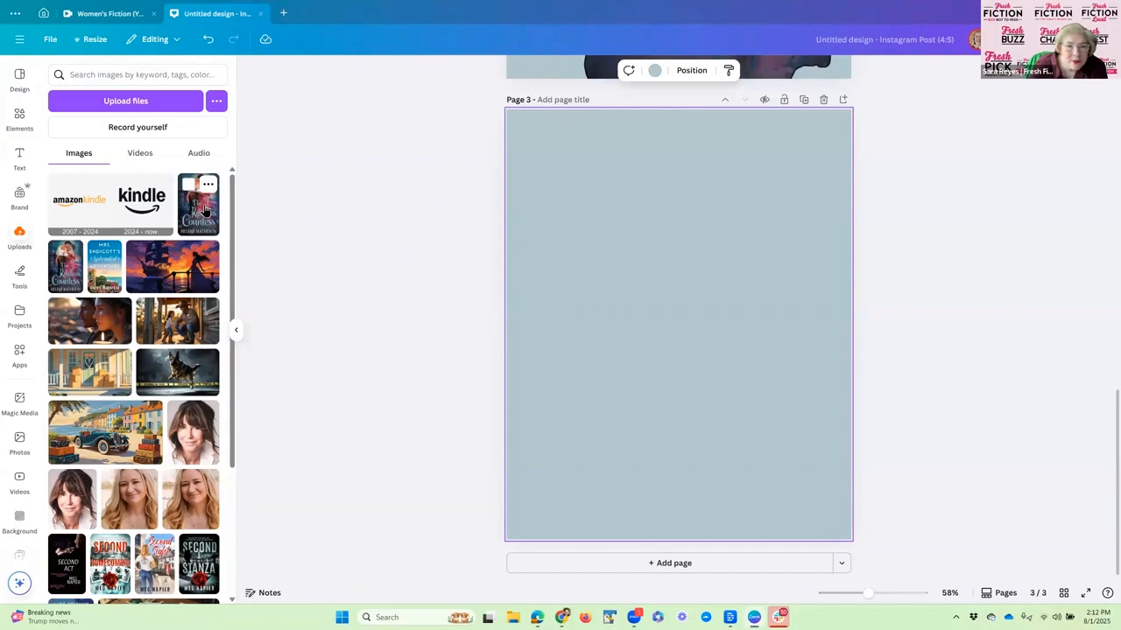
click(205, 210)
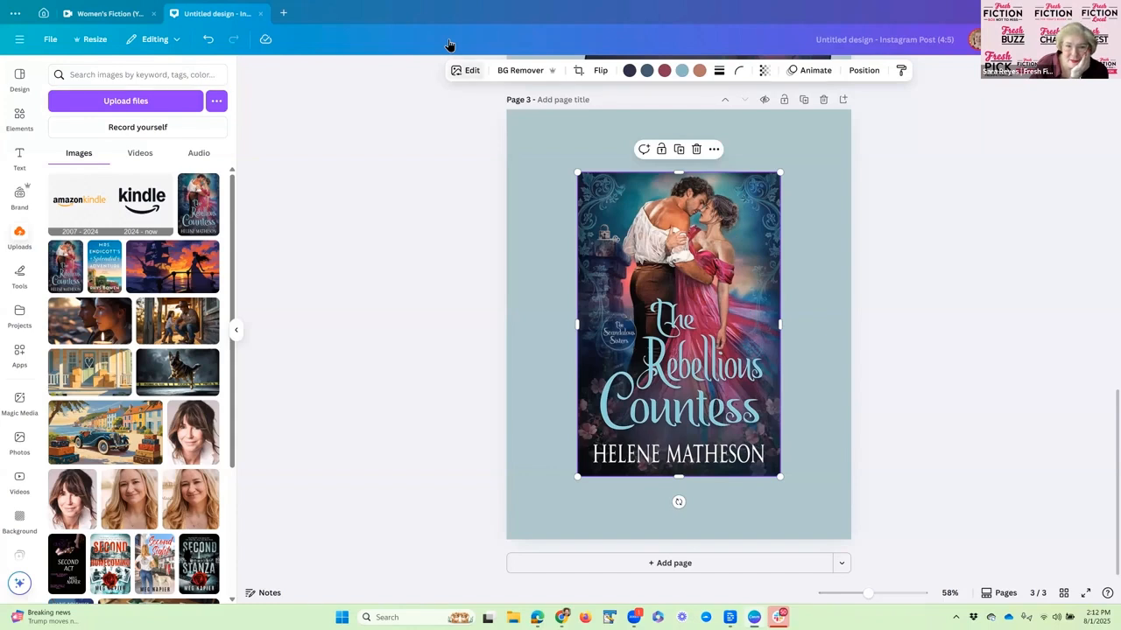
Detect the text on the page 3 cover with Grab Text and delete the word "The" from the title.
click(467, 70)
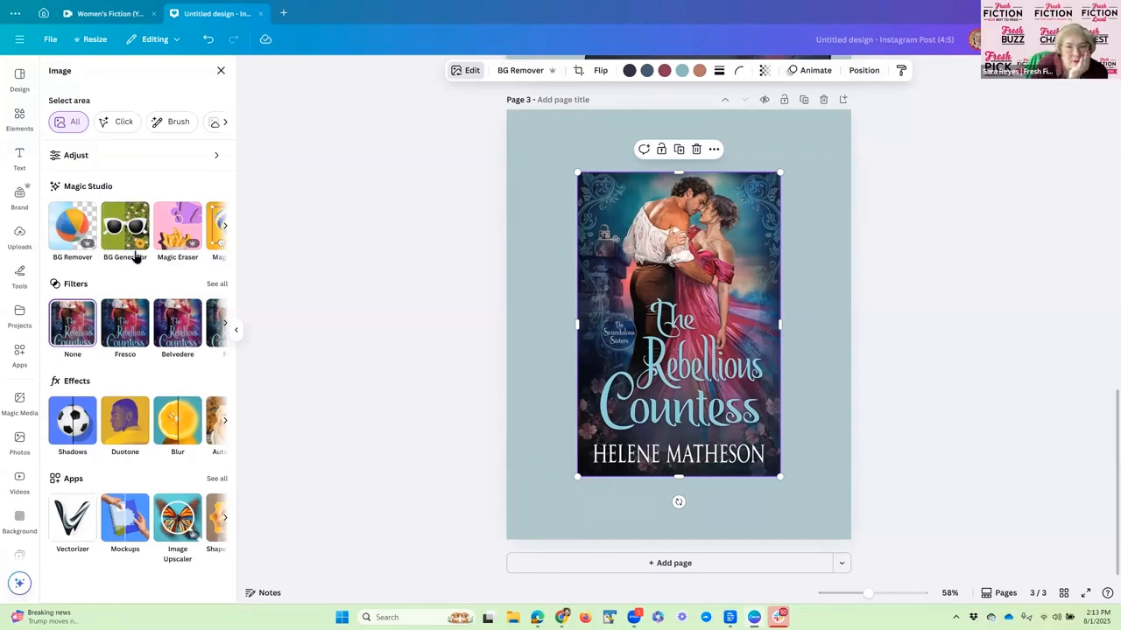
click(225, 229)
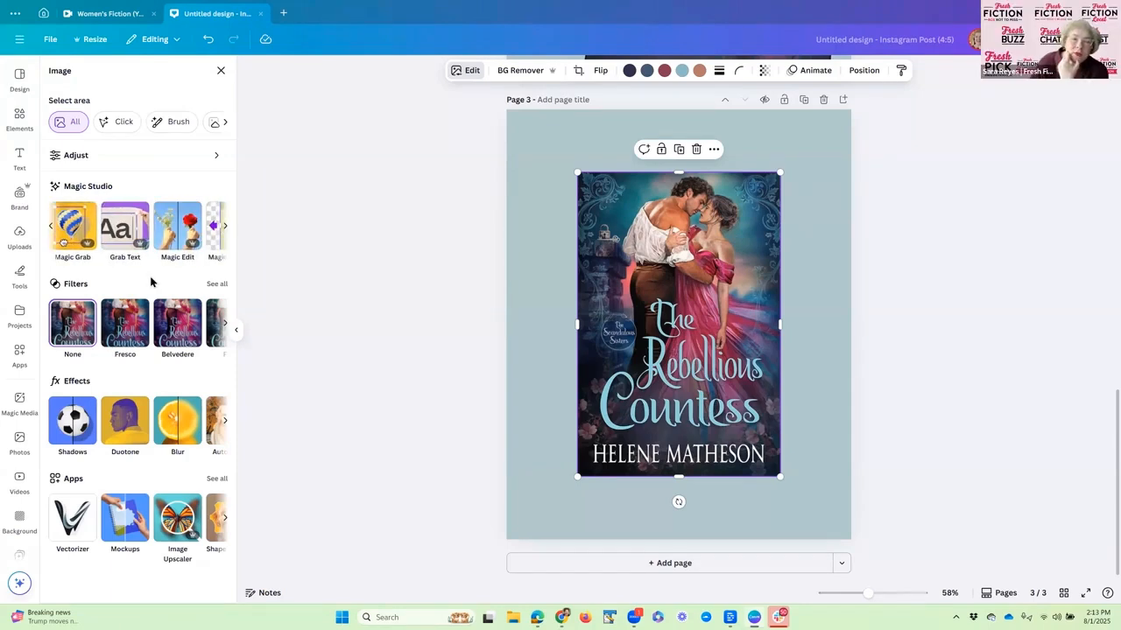
click(225, 230)
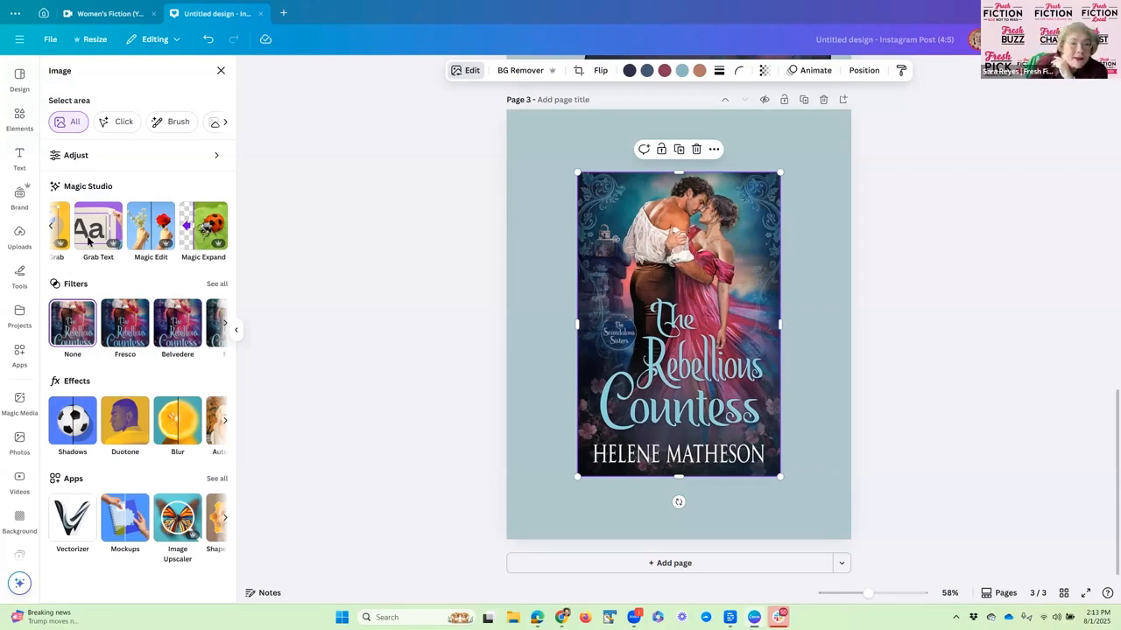
click(91, 236)
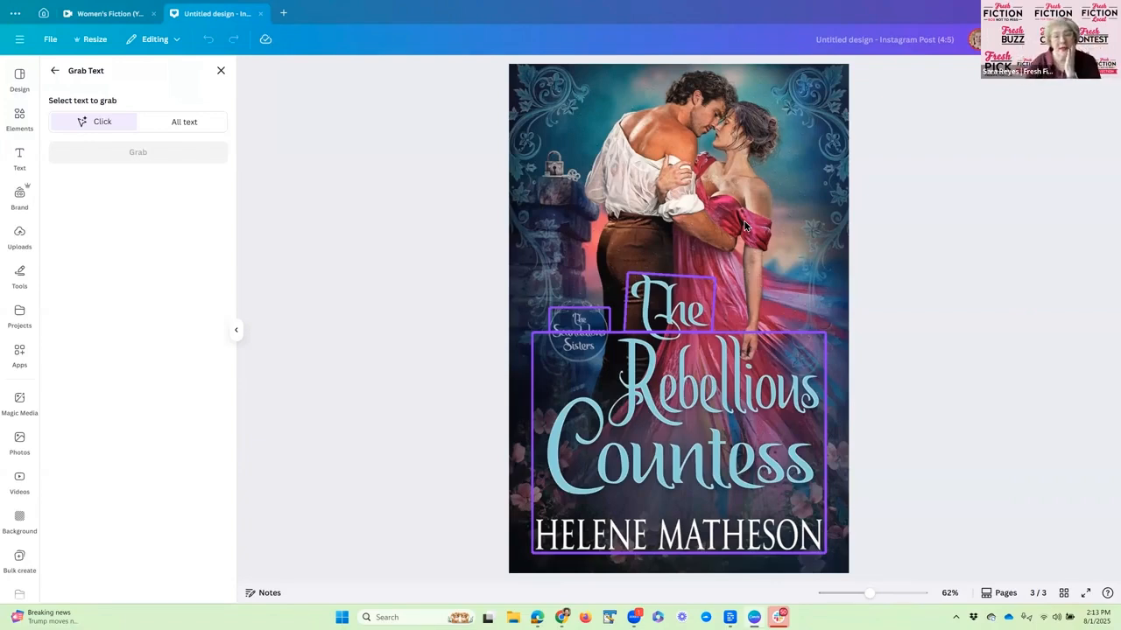
click(661, 315)
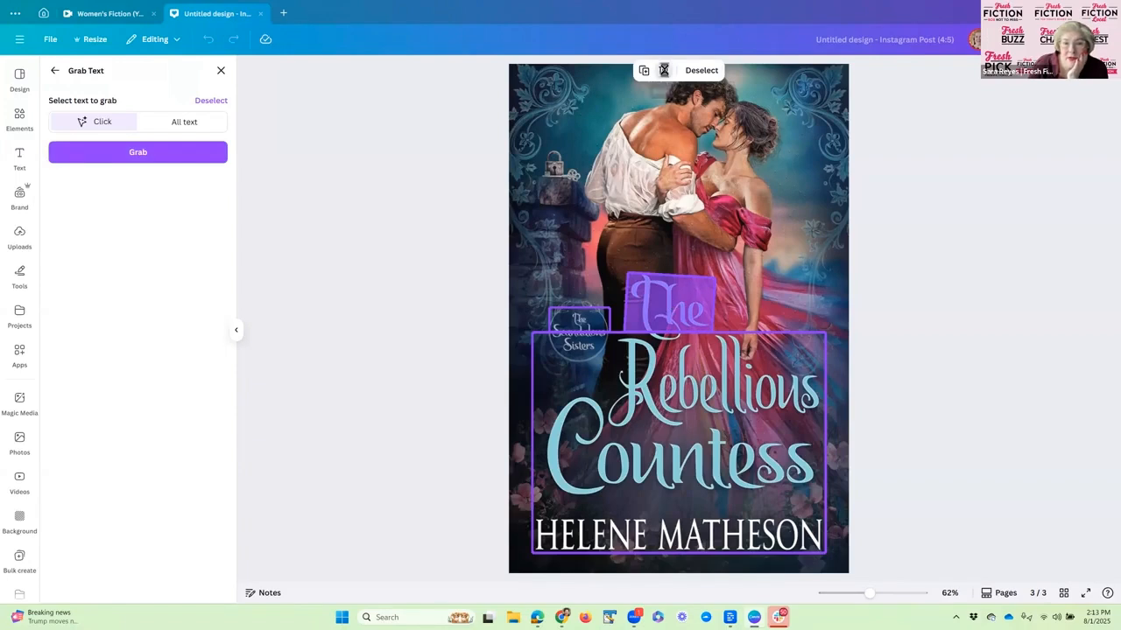
click(664, 70)
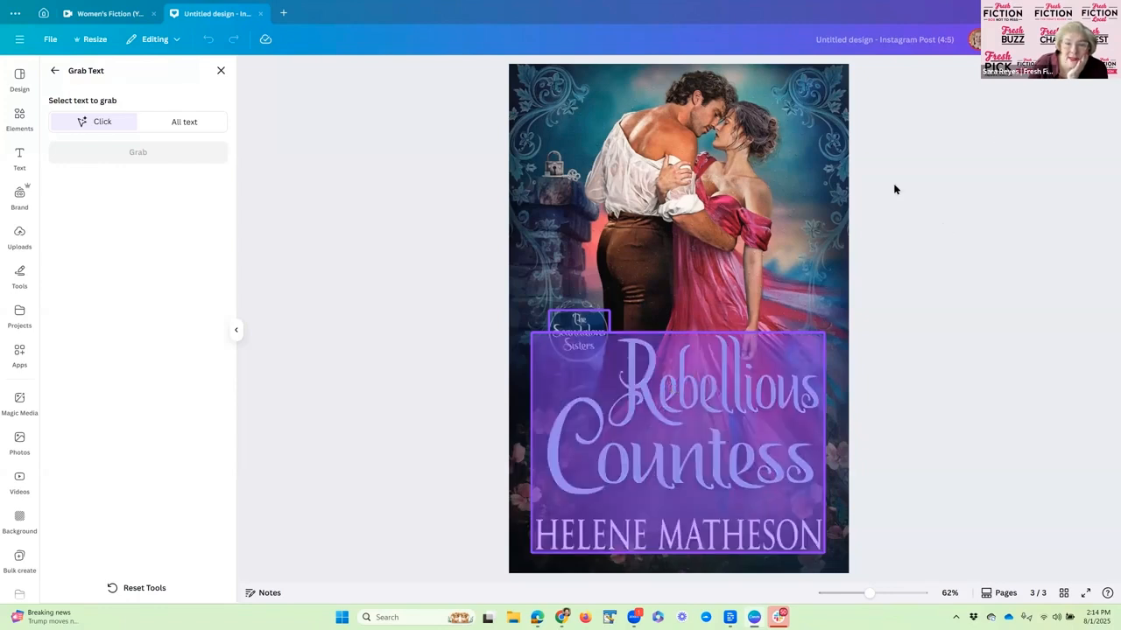
Duplicate the cover's block with "Rebellious Countess" and the author name as editable text using Grab Text.
click(677, 545)
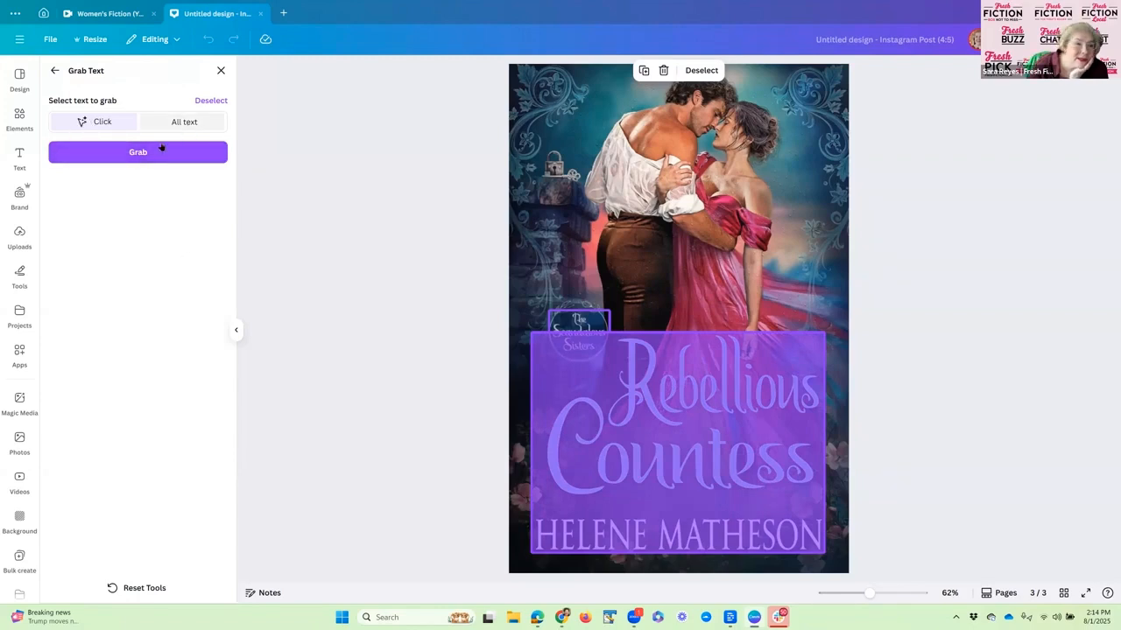
click(253, 114)
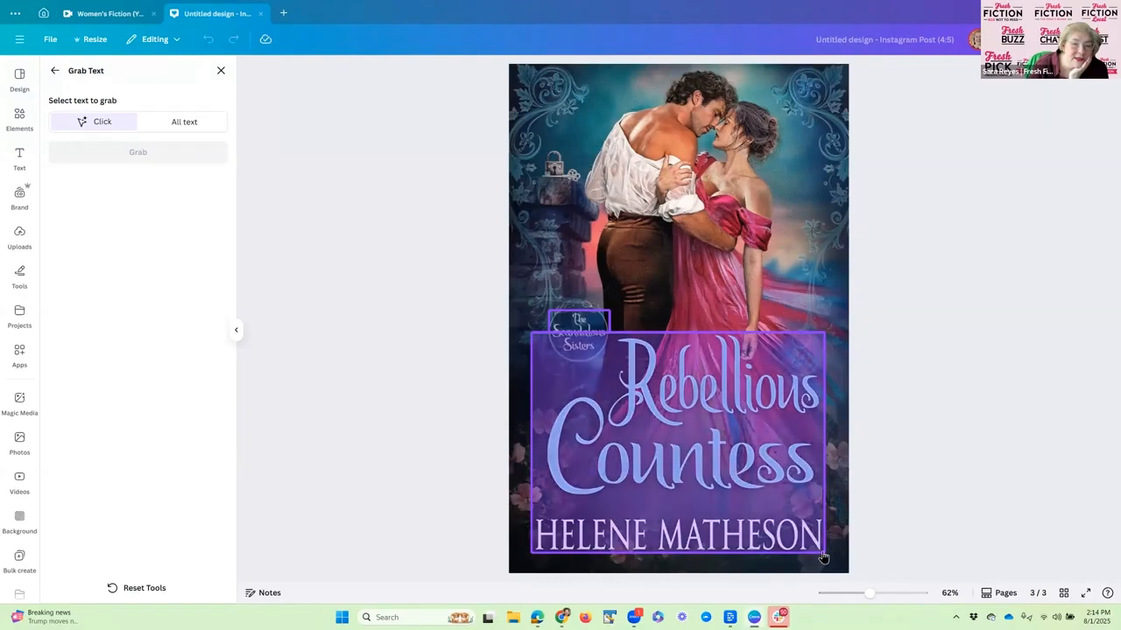
click(726, 444)
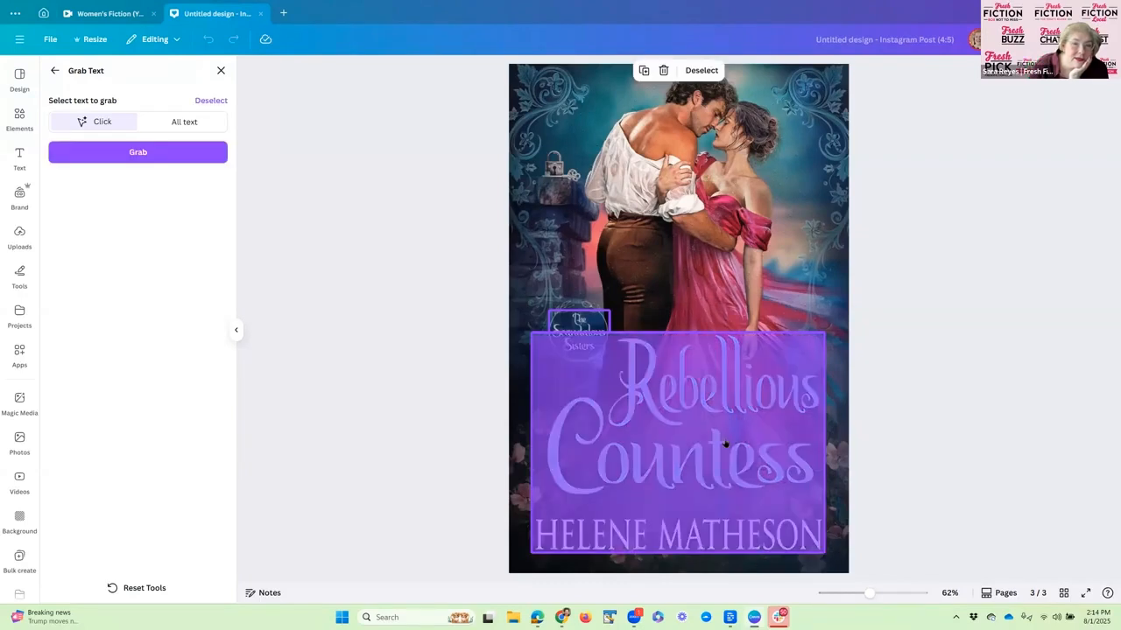
click(340, 286)
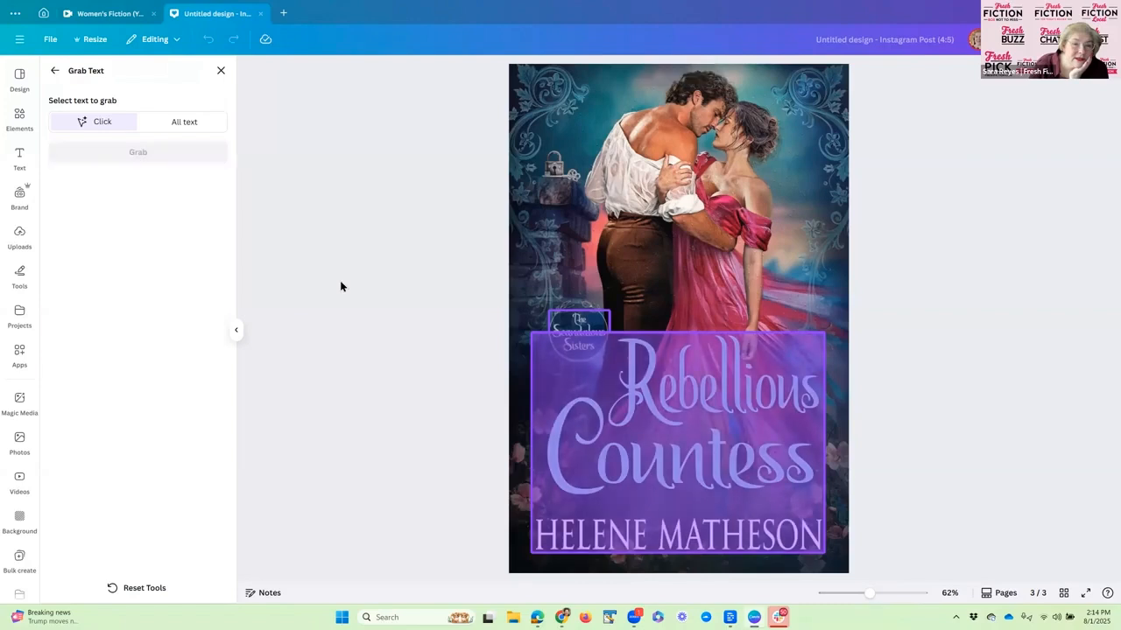
click(712, 394)
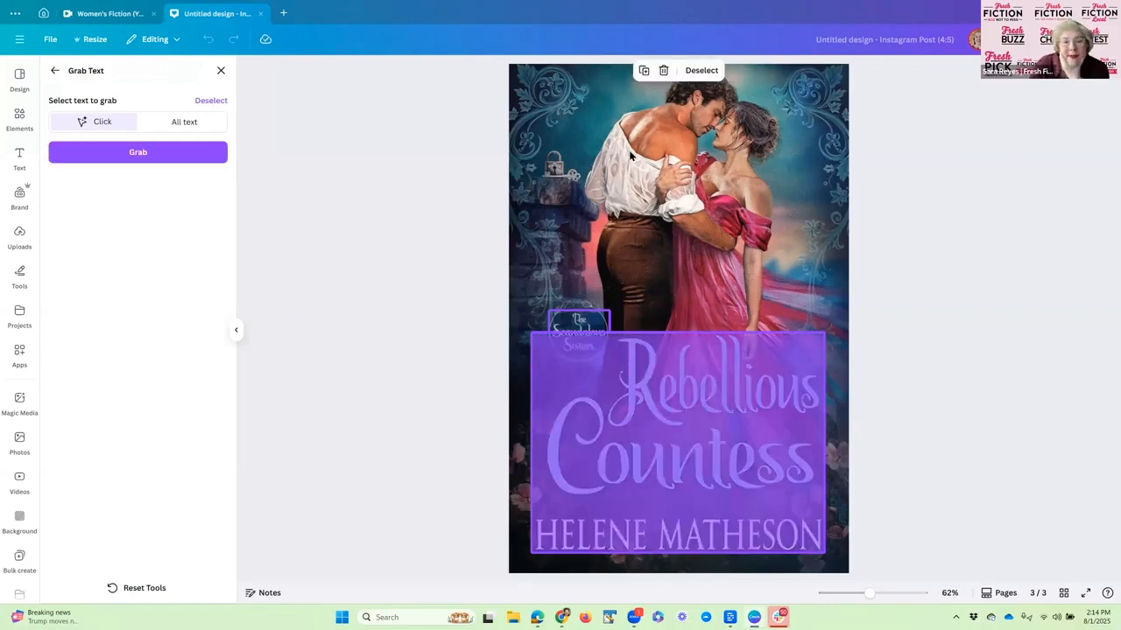
click(644, 71)
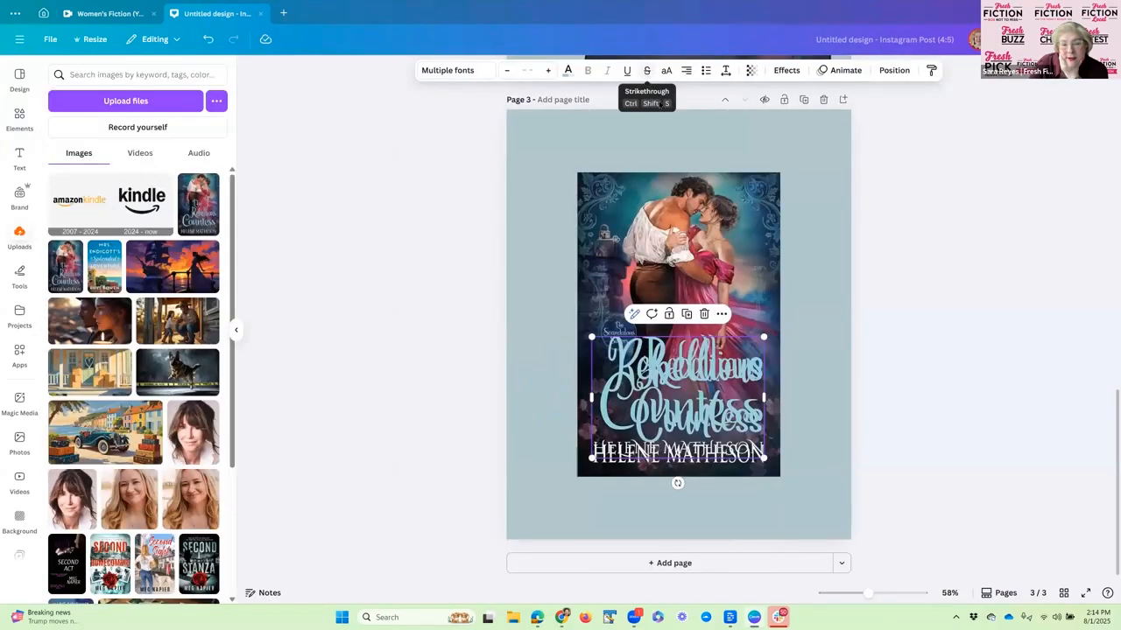
Move the duplicated text block over the couple and recolor it with the pink from the brand kit's Triadic Scheme.
drag(709, 393, 694, 216)
click(693, 217)
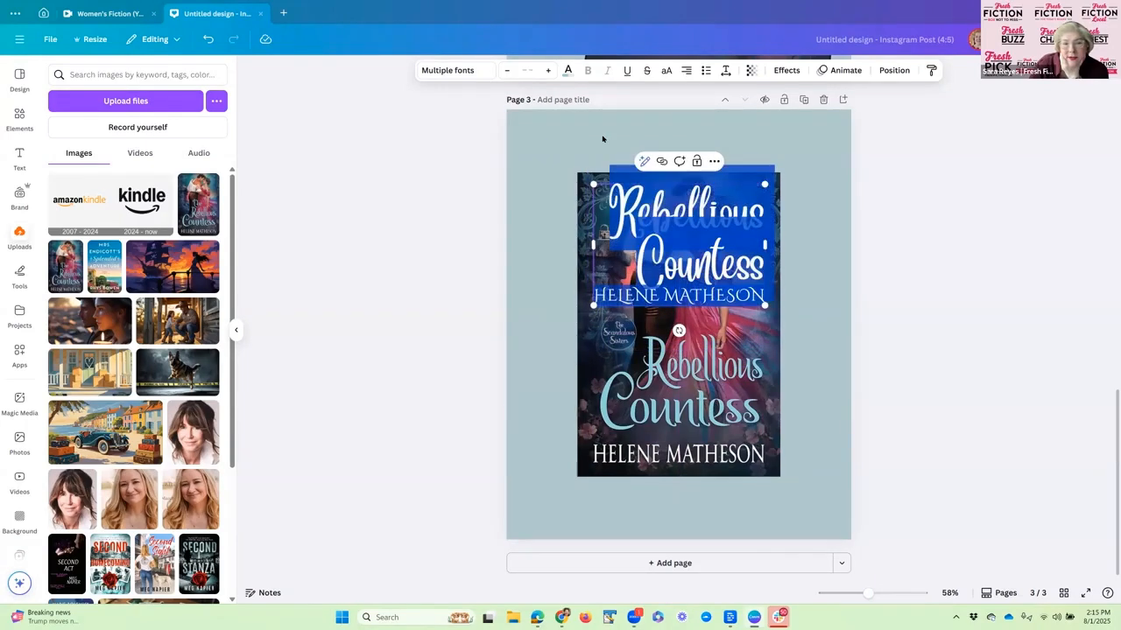
click(567, 72)
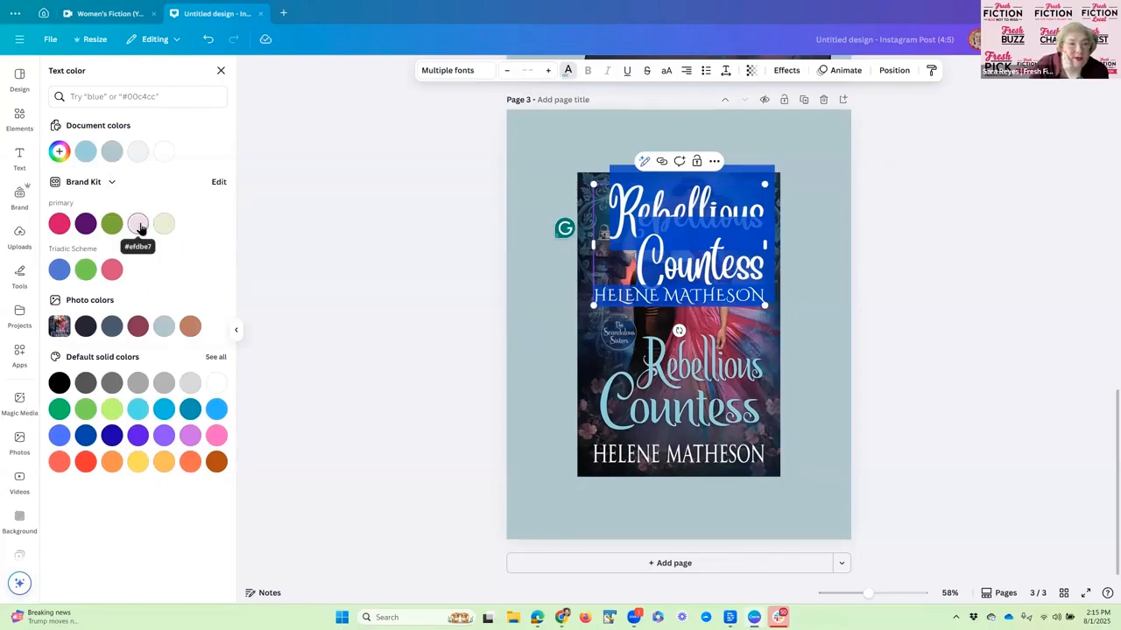
click(112, 270)
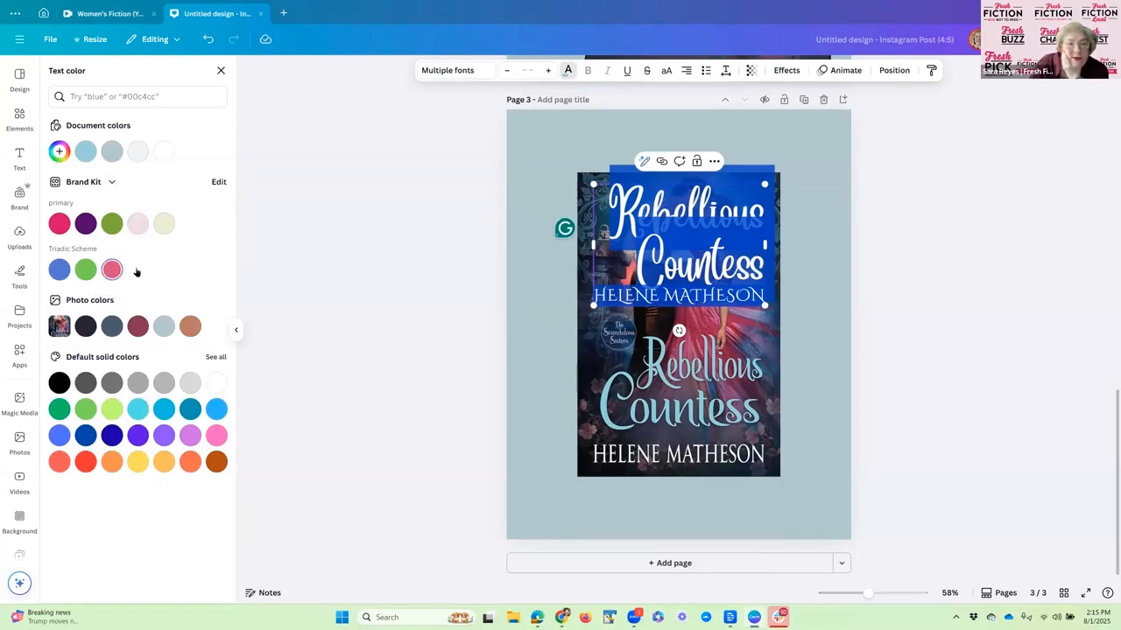
click(864, 135)
Enlarge the pink title and author text slightly and place it centered near the bottom of page 3.
drag(698, 205, 690, 371)
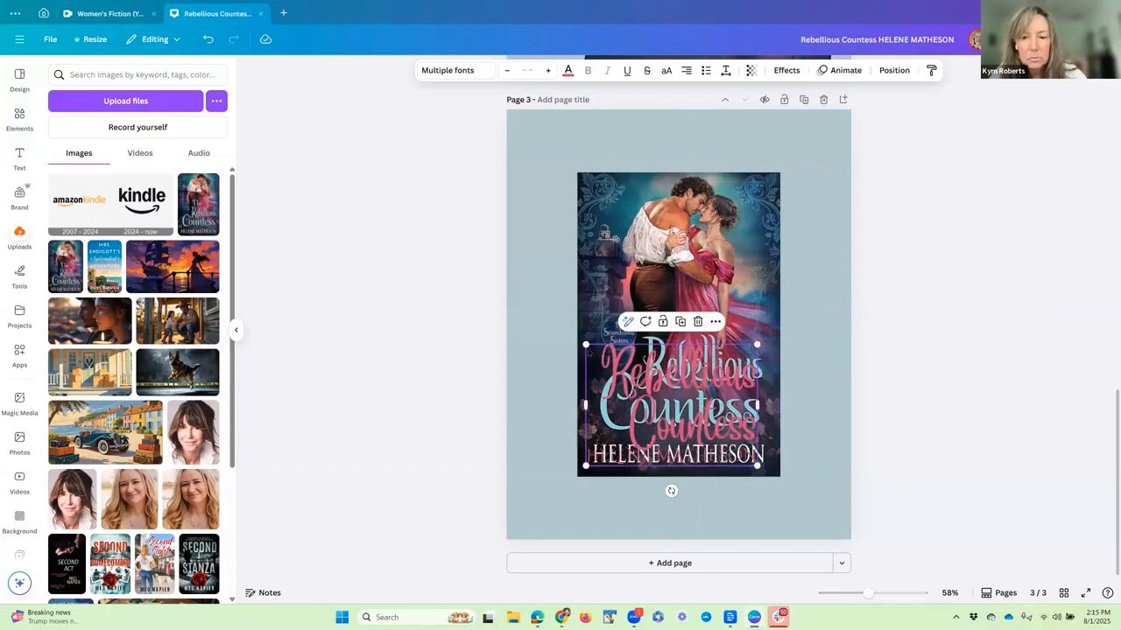
drag(585, 343, 570, 331)
drag(656, 375, 683, 445)
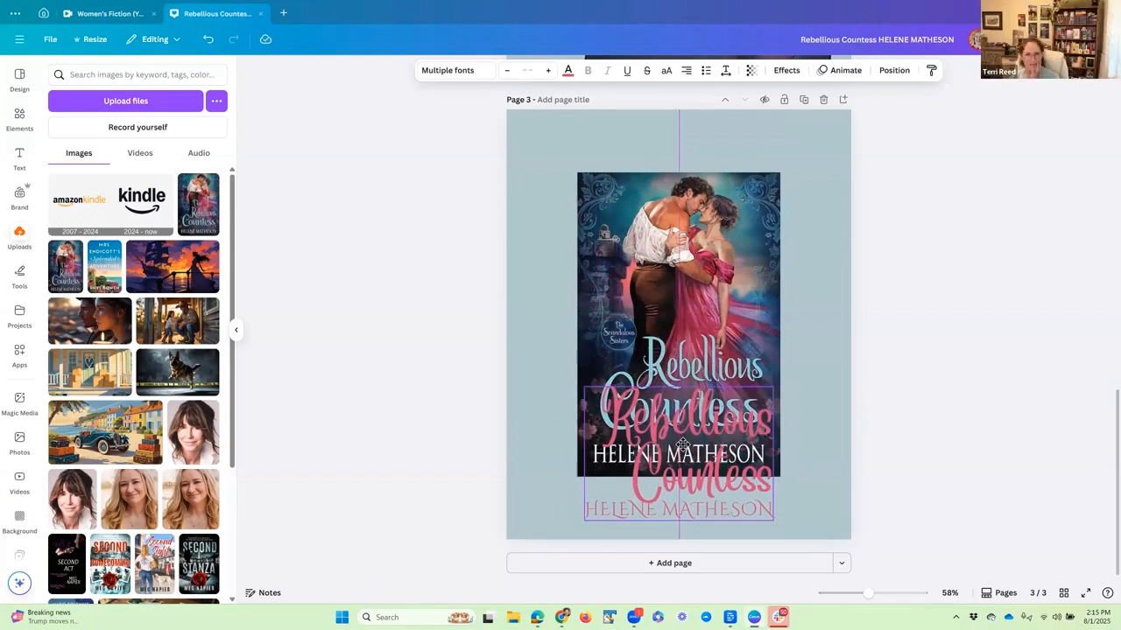
drag(683, 445, 683, 445)
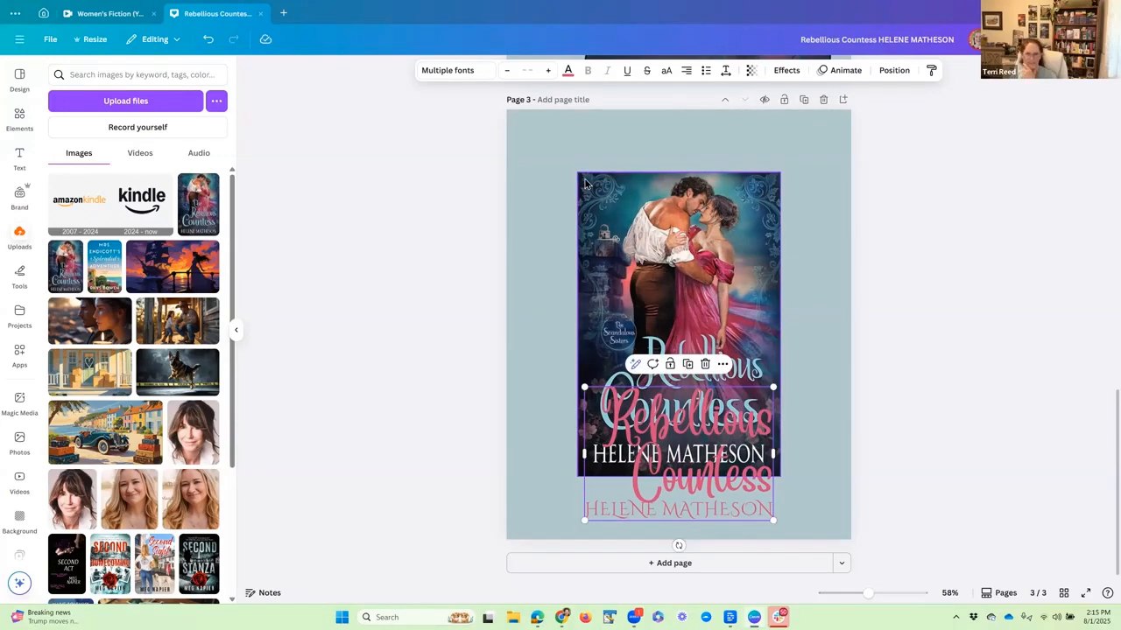
Enlarge the page 3 cover image and shift it up above the pink text, leaving the pink text block selected.
click(588, 191)
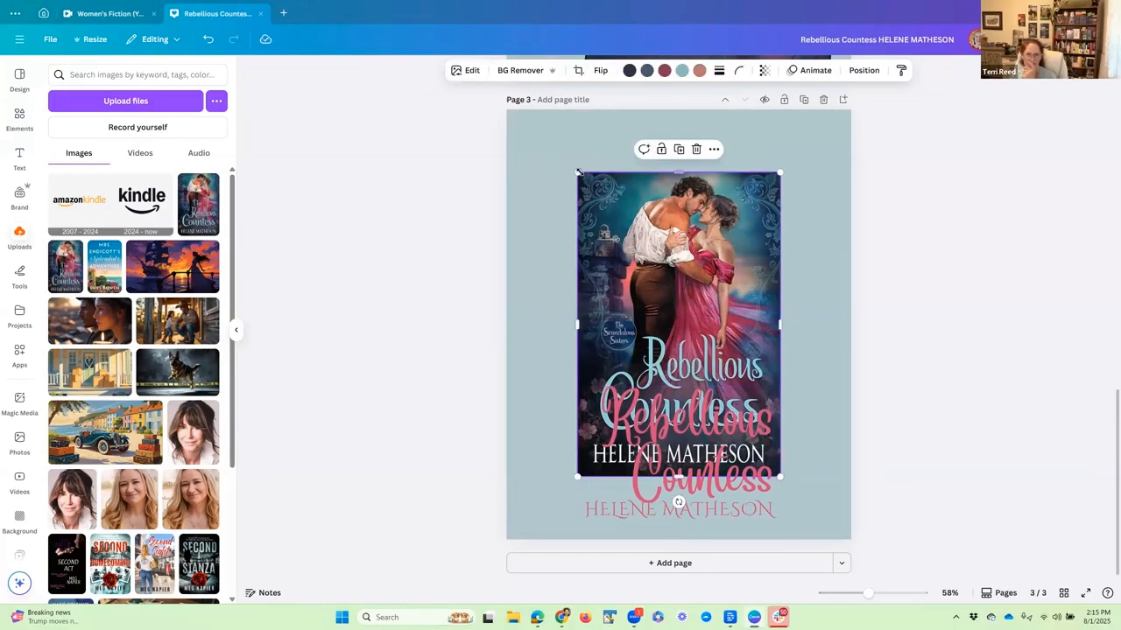
drag(577, 172, 526, 96)
drag(663, 238, 669, 161)
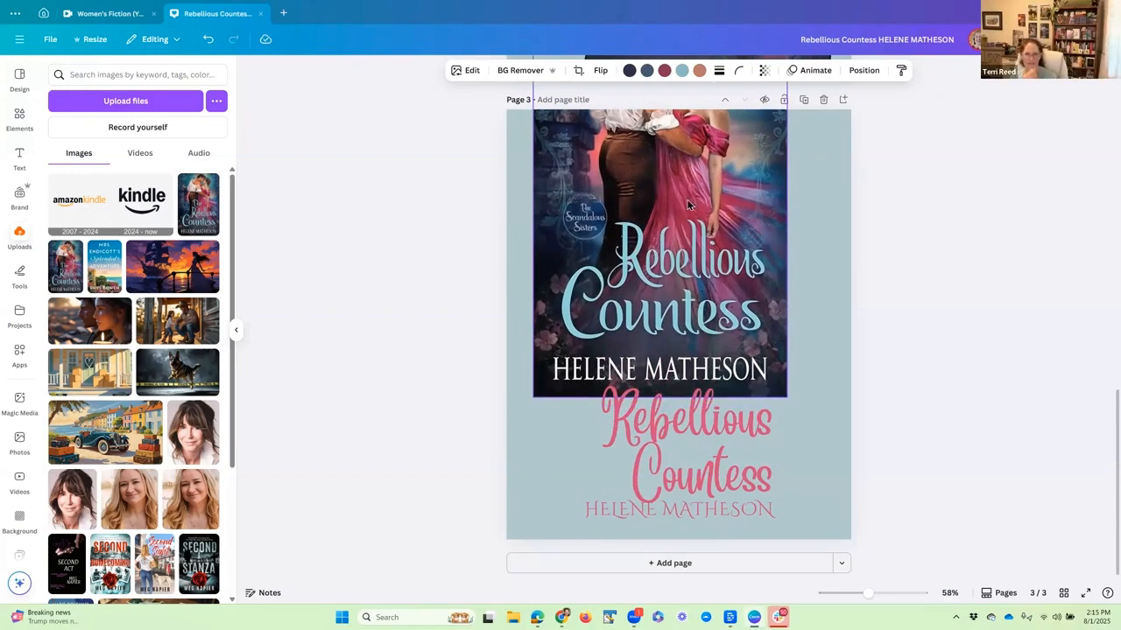
click(703, 519)
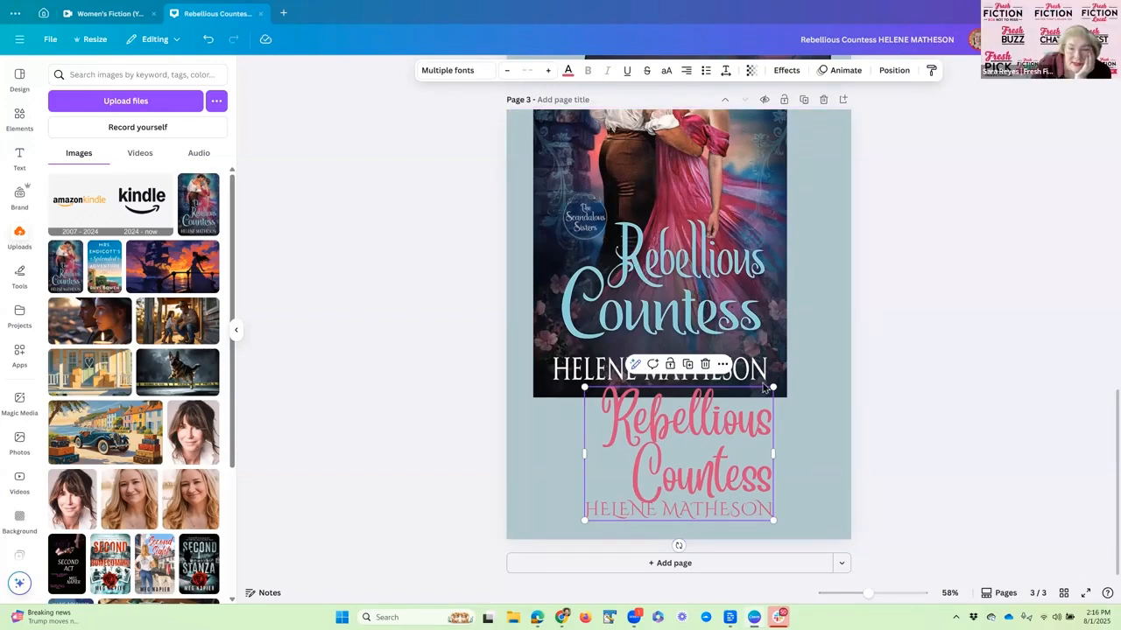
Reposition the page 3 cover image so that its top edge lines up with the top of the page.
drag(699, 307, 697, 340)
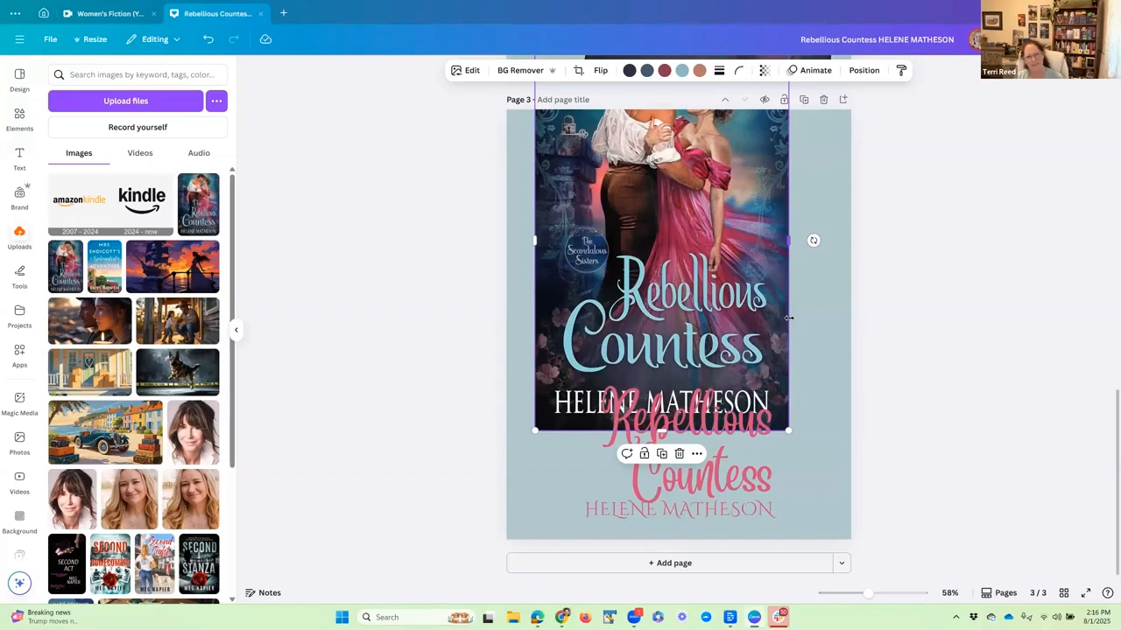
drag(684, 327, 649, 385)
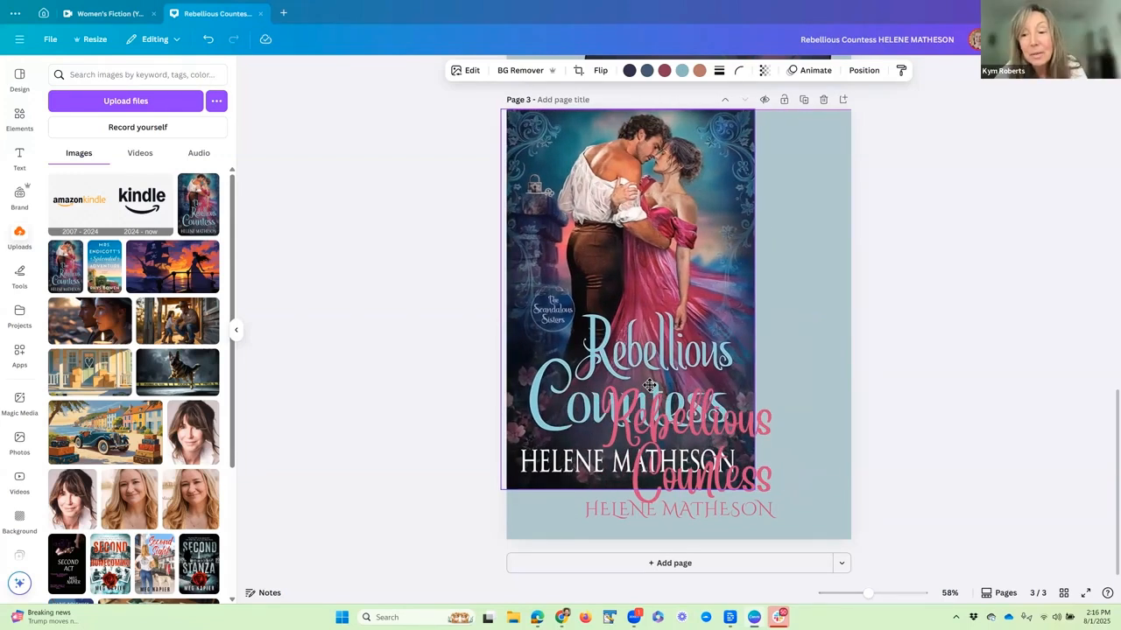
click(786, 352)
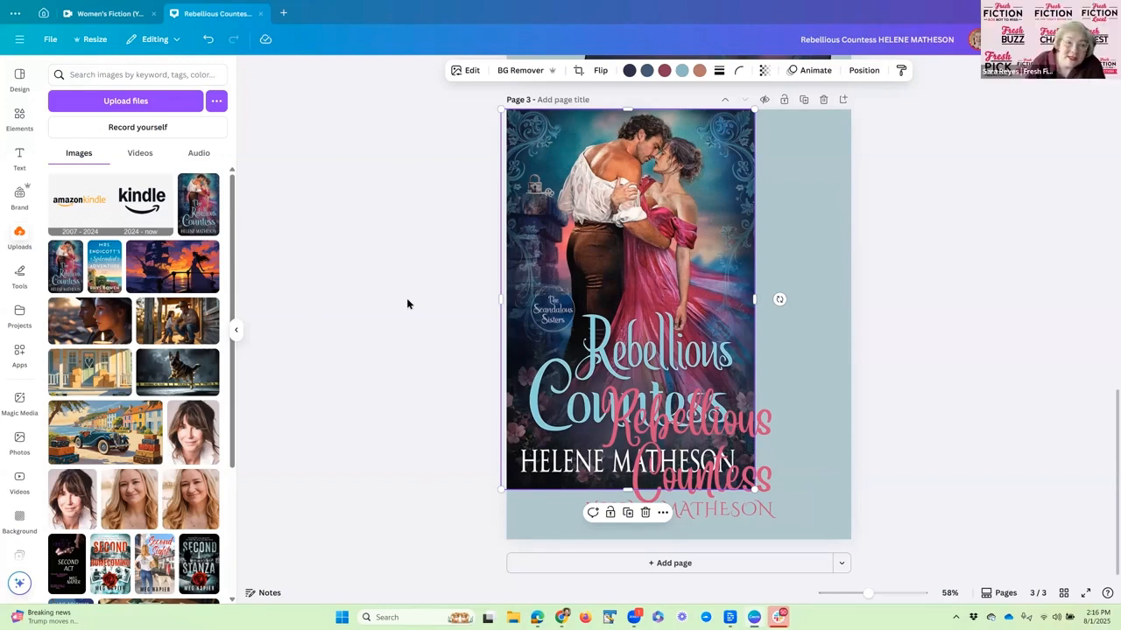
mouse_move(554, 288)
mouse_down()
mouse_move(585, 292)
mouse_move(551, 284)
mouse_up()
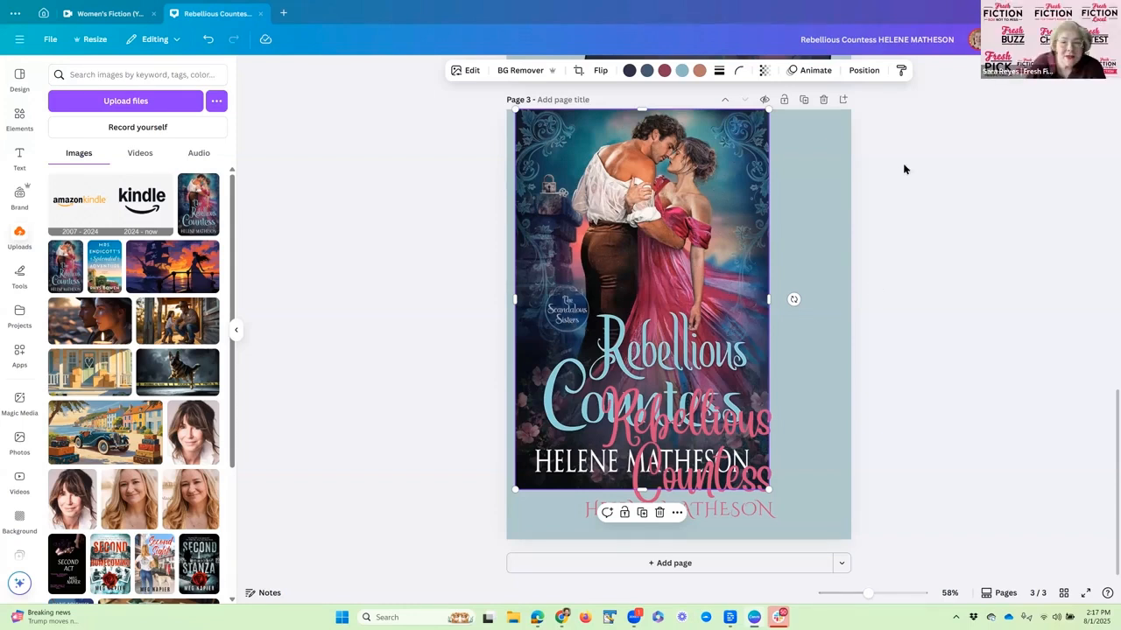
Delete the cover image and the pink title and author text from page 3.
scroll(894, 167, up, 10)
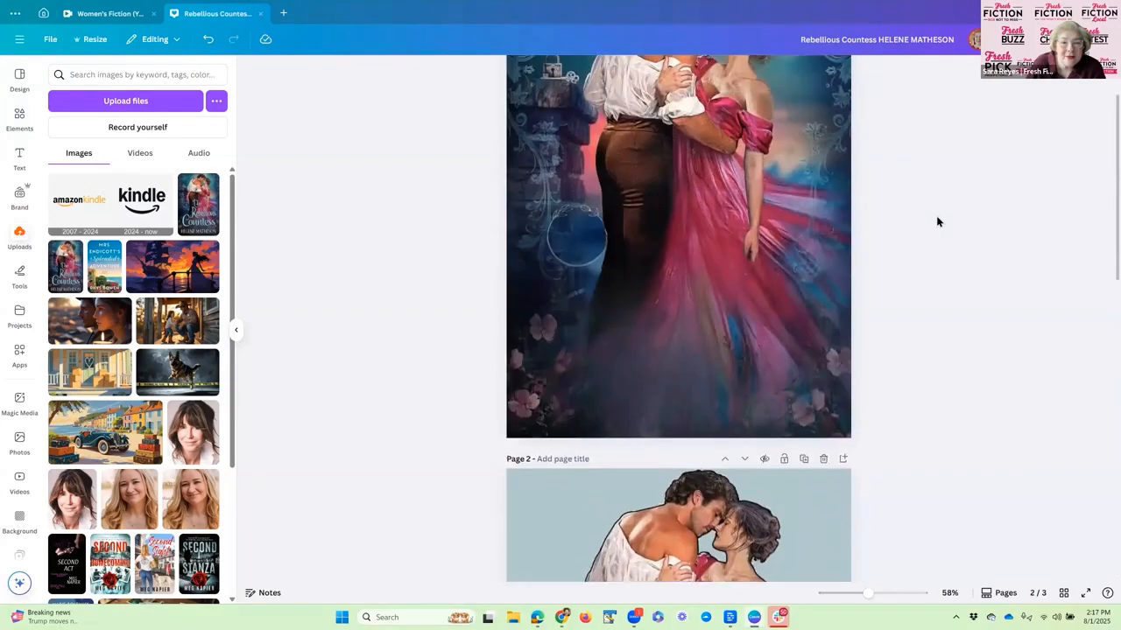
scroll(936, 221, up, 3)
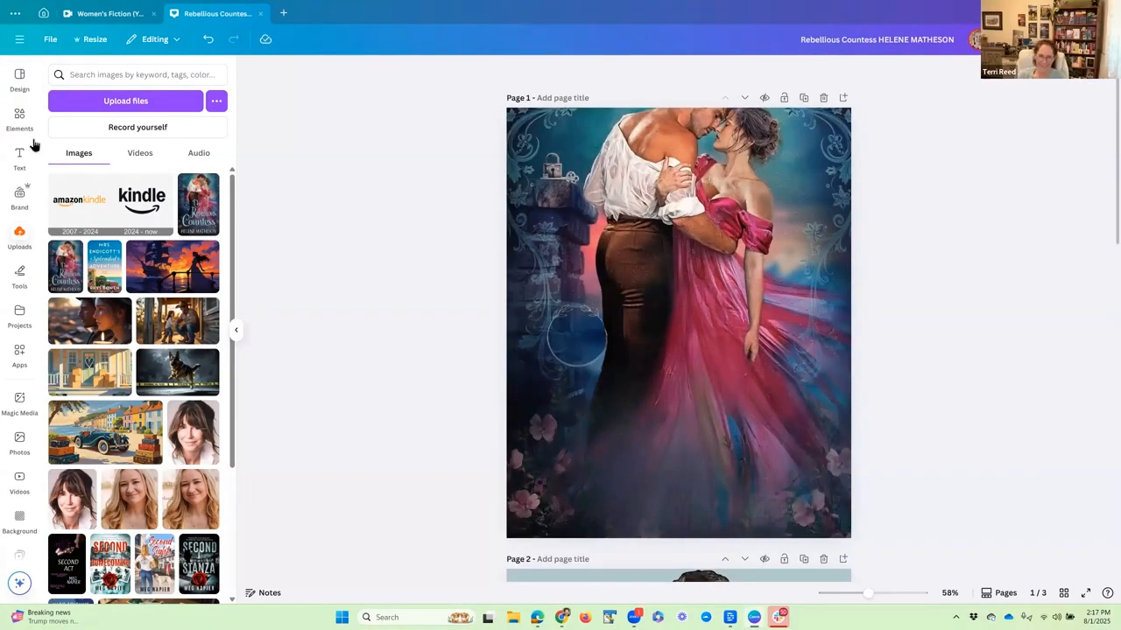
scroll(715, 291, down, 10)
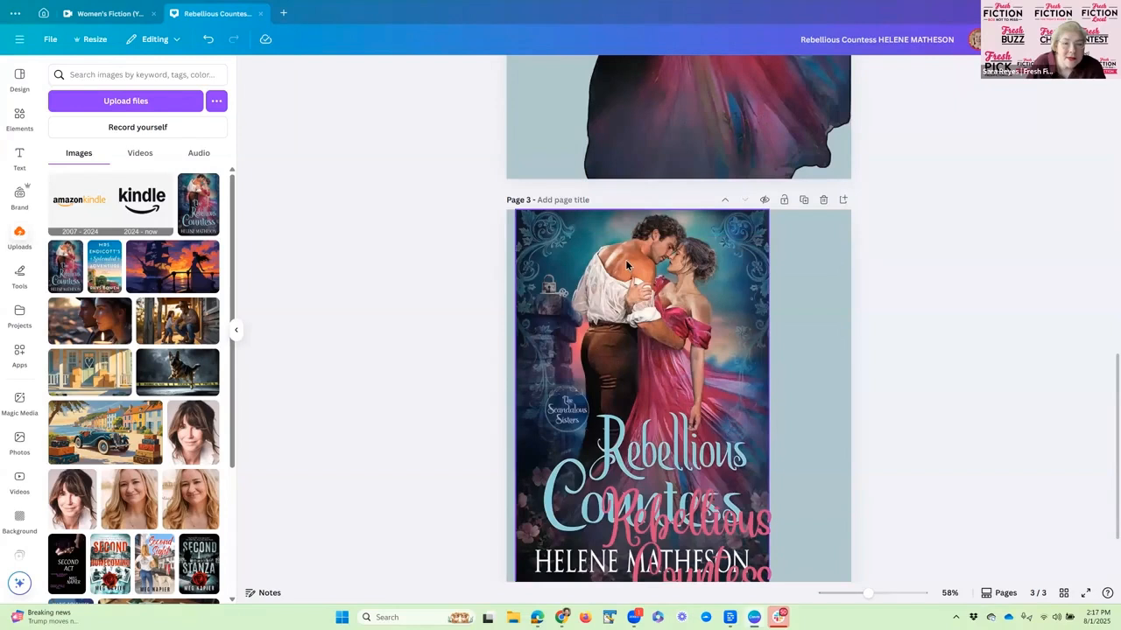
click(625, 260)
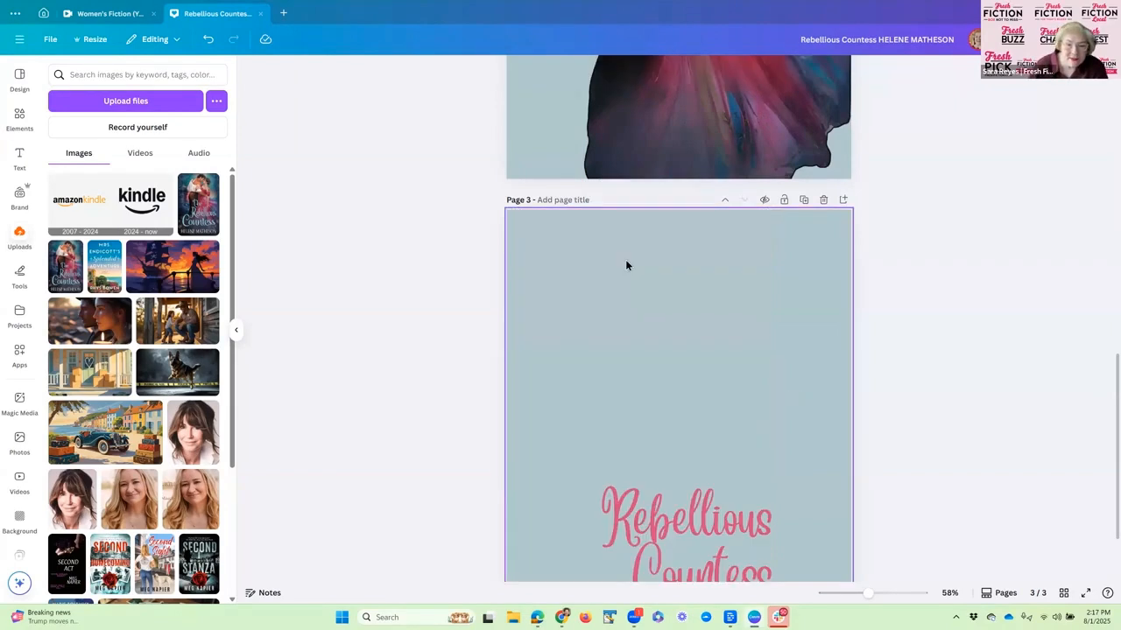
click(677, 525)
key(Delete)
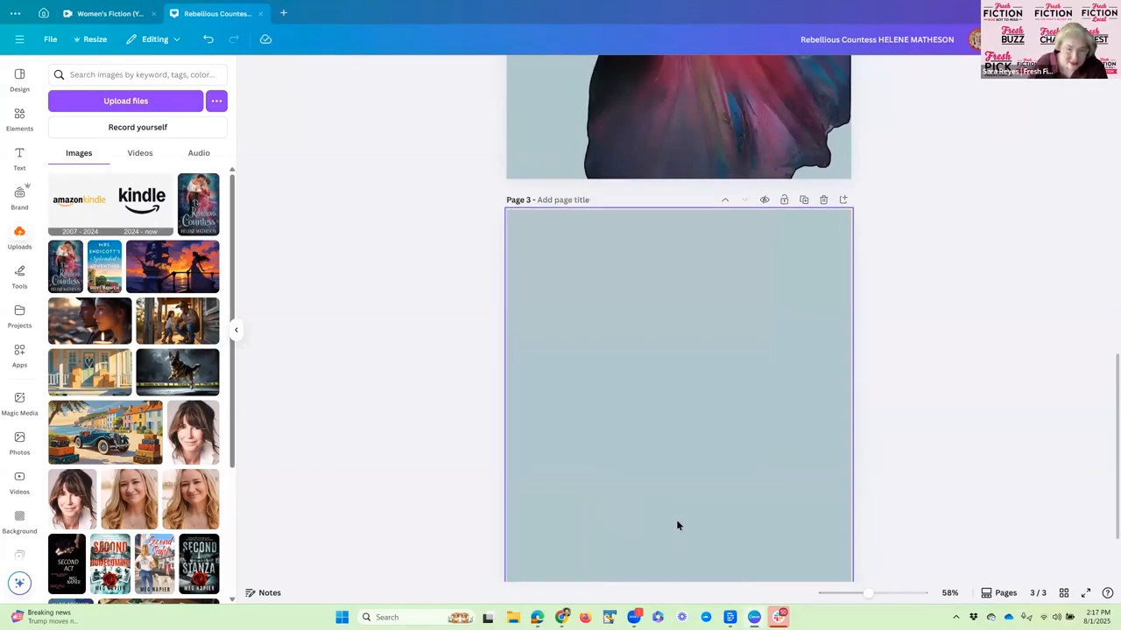
Place the uploaded "The Rebellious Countess" cover on the empty page 3 so that it fills the page.
click(640, 378)
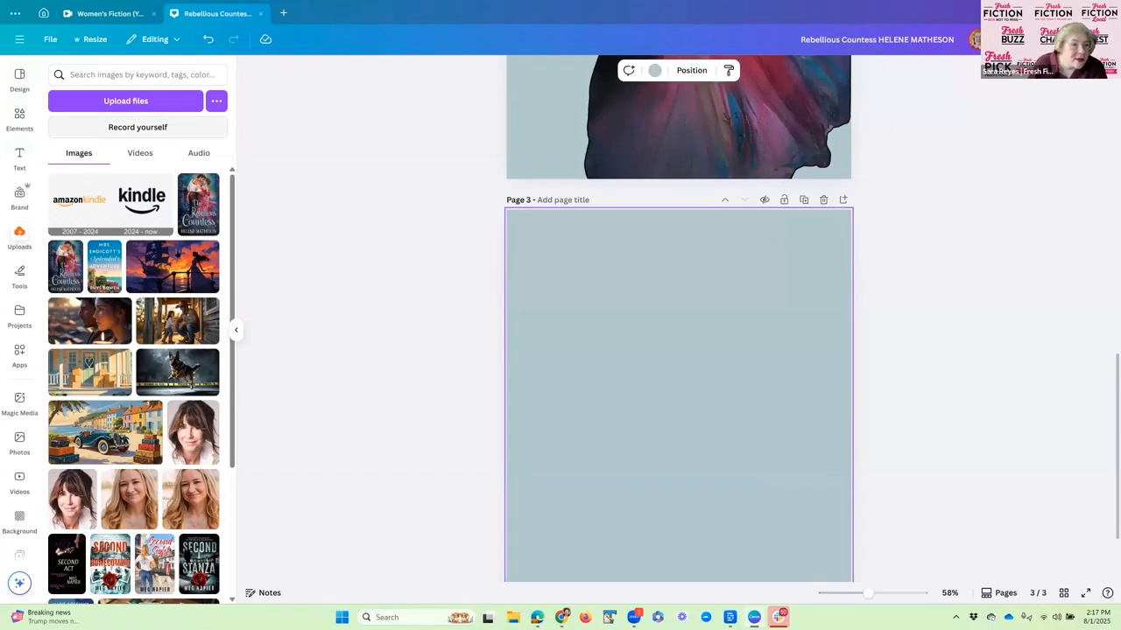
drag(195, 215, 513, 275)
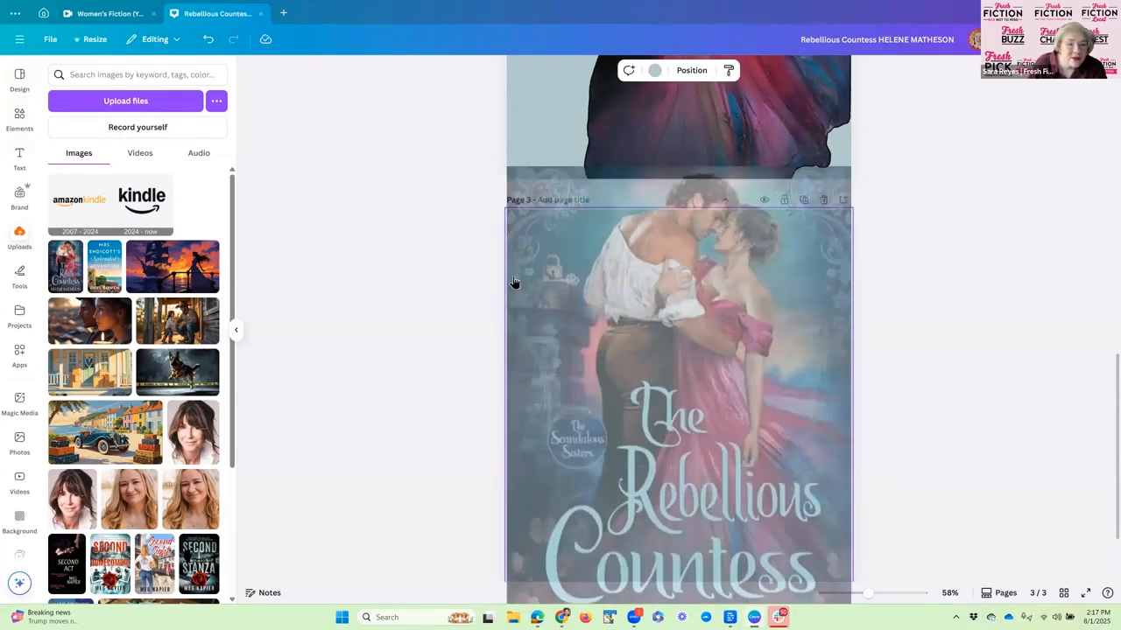
scroll(900, 216, down, 2)
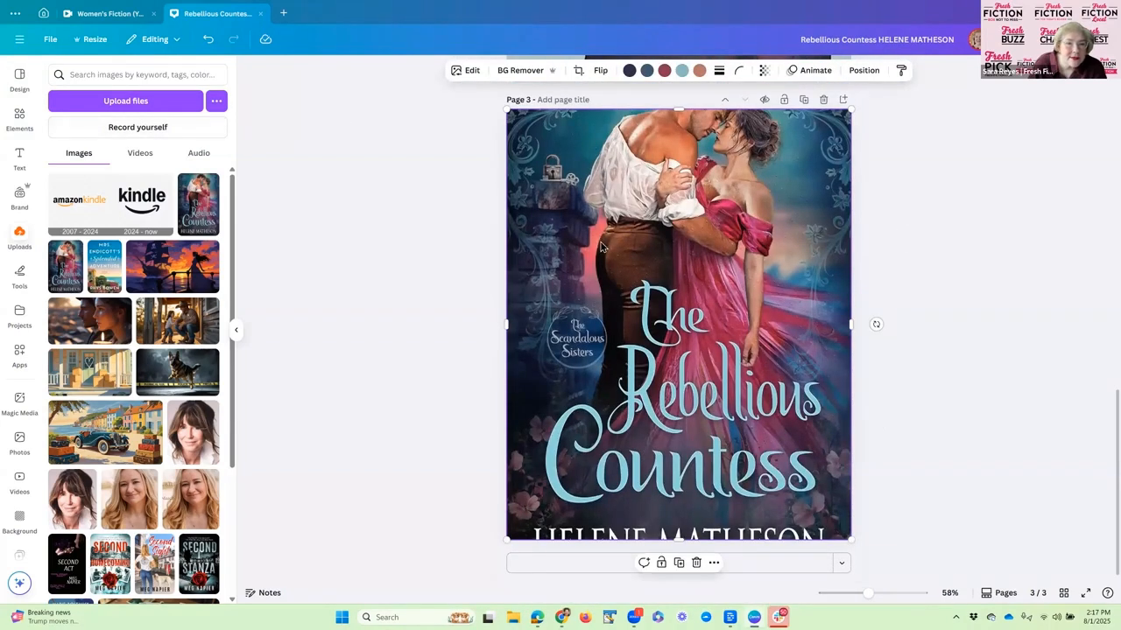
Use Magic Grab to select the cover's round "The Scandalous Sisters" badge and duplicate it as a separate element.
click(464, 70)
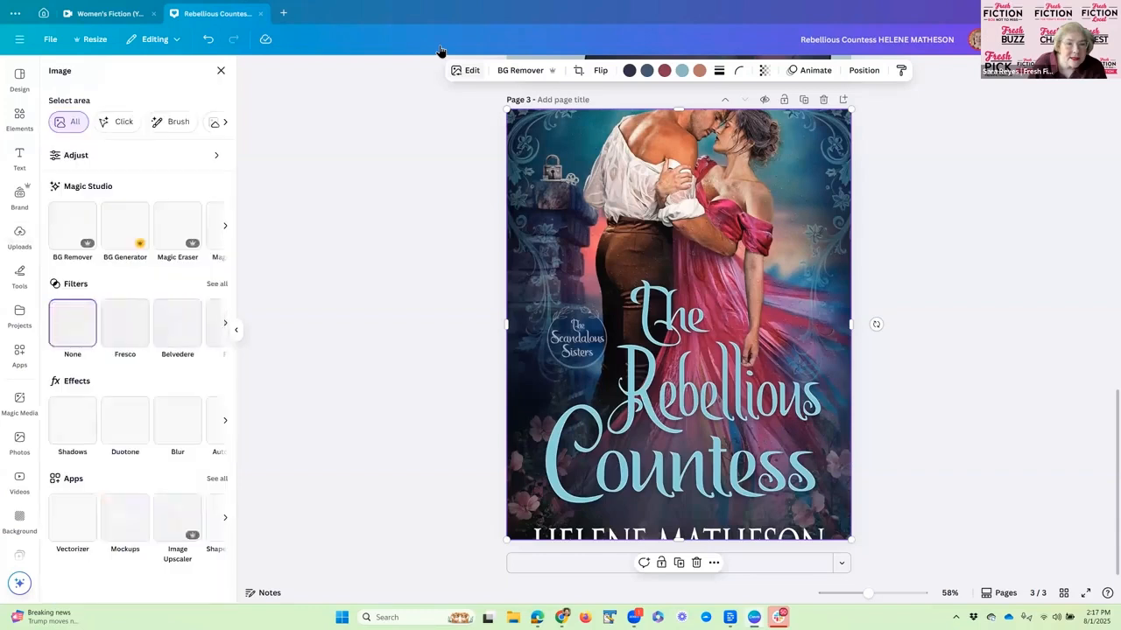
click(224, 227)
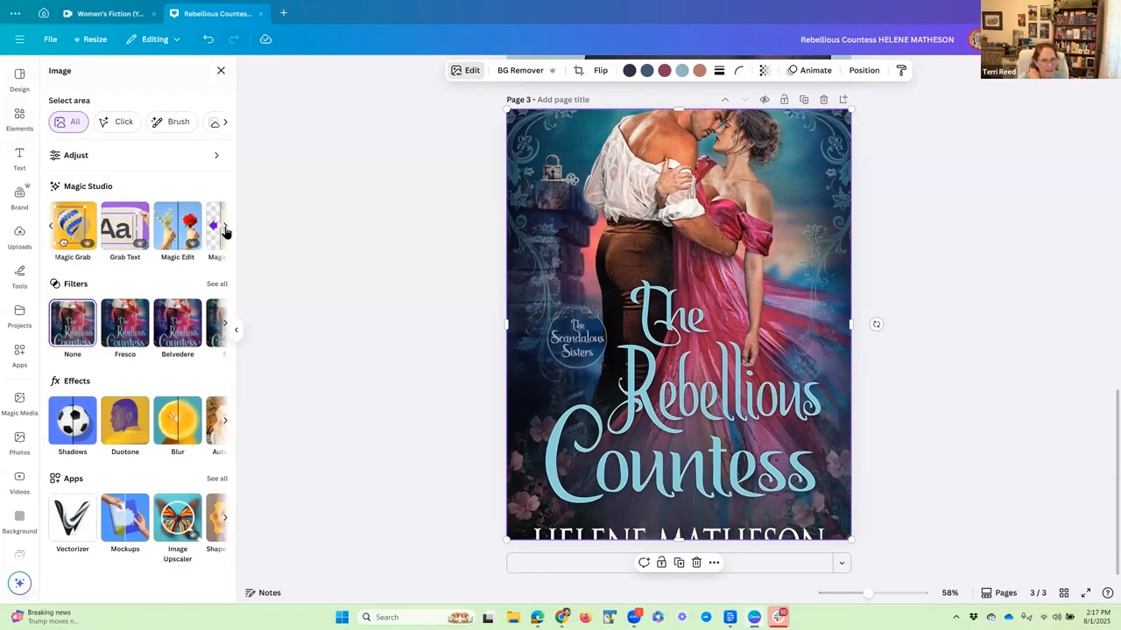
click(73, 230)
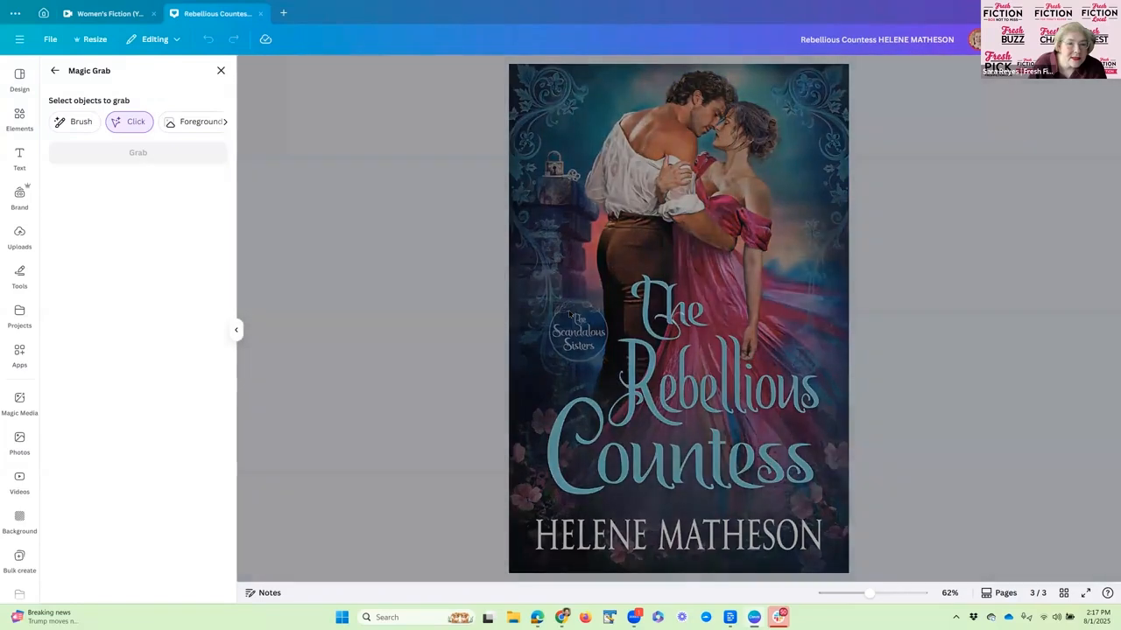
click(571, 315)
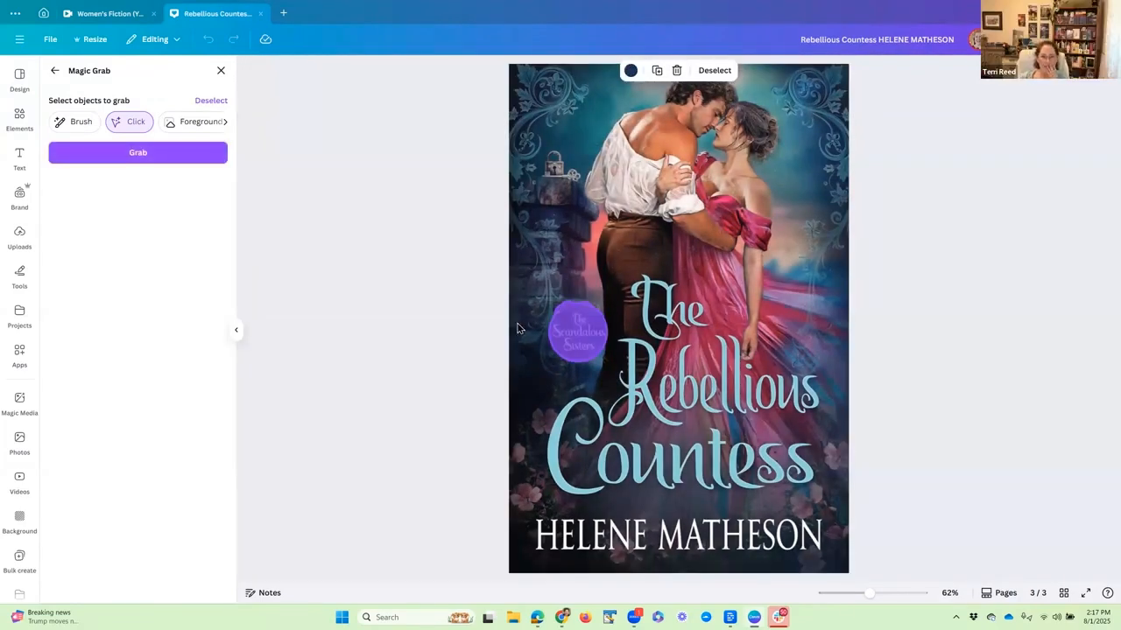
click(657, 72)
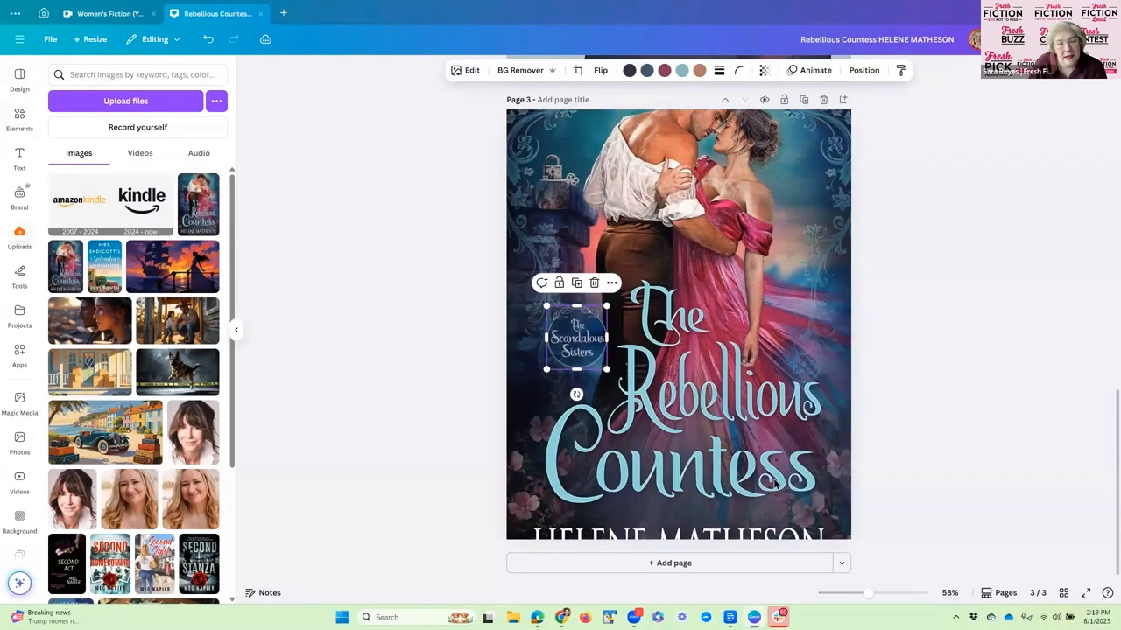
Add a new page 4 and move the duplicated "The Scandalous Sisters" badge from the cover onto it.
click(669, 567)
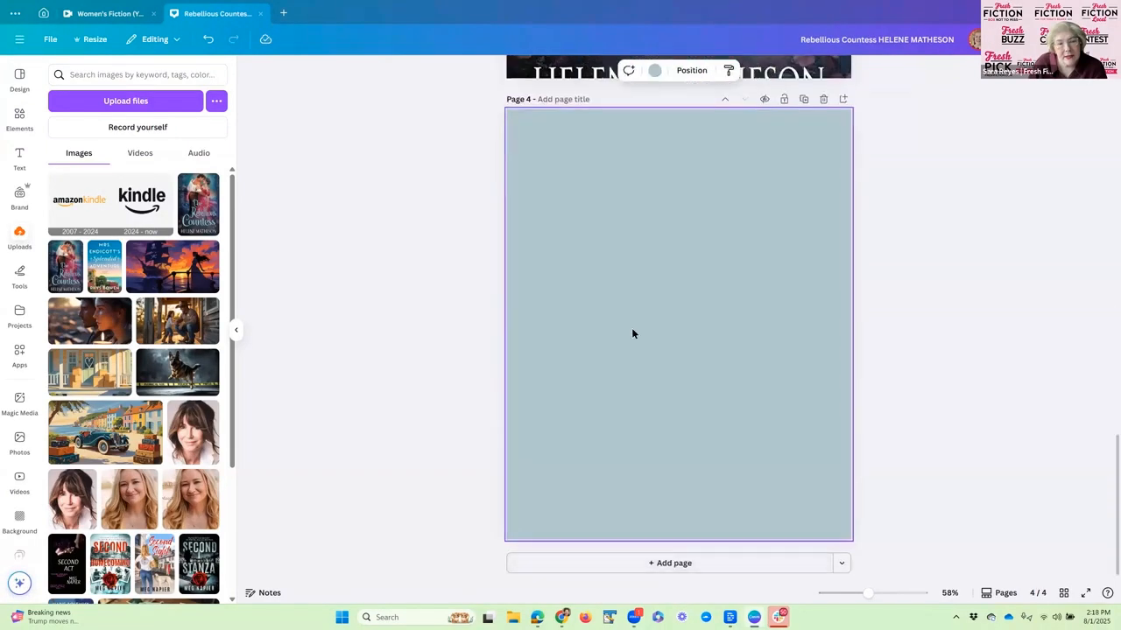
scroll(579, 258, up, 2)
drag(565, 119, 626, 400)
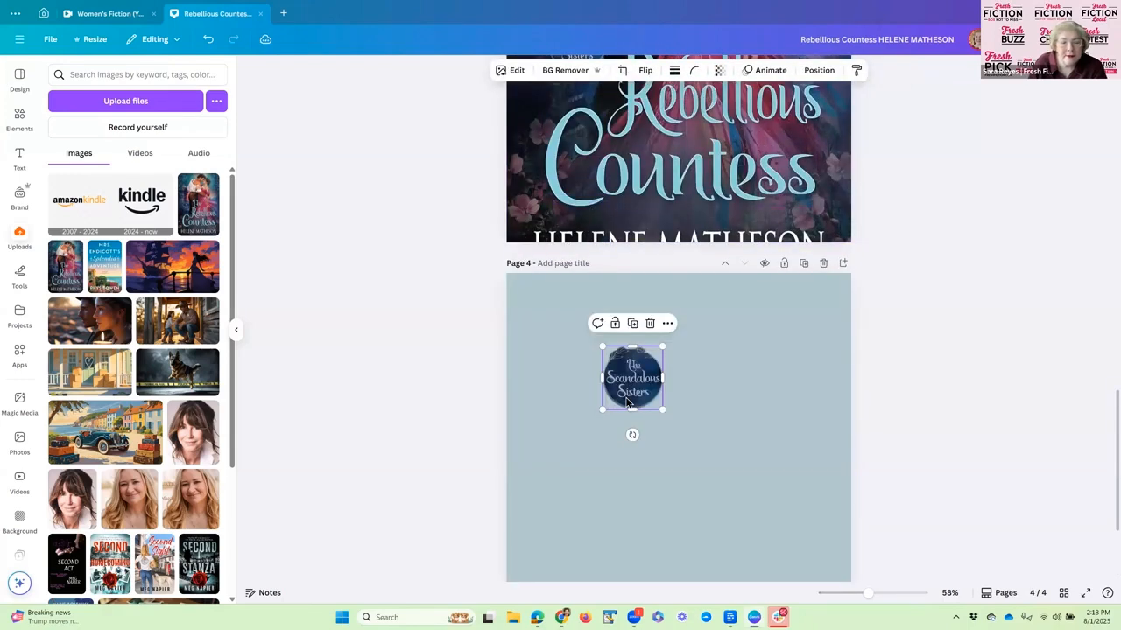
click(886, 246)
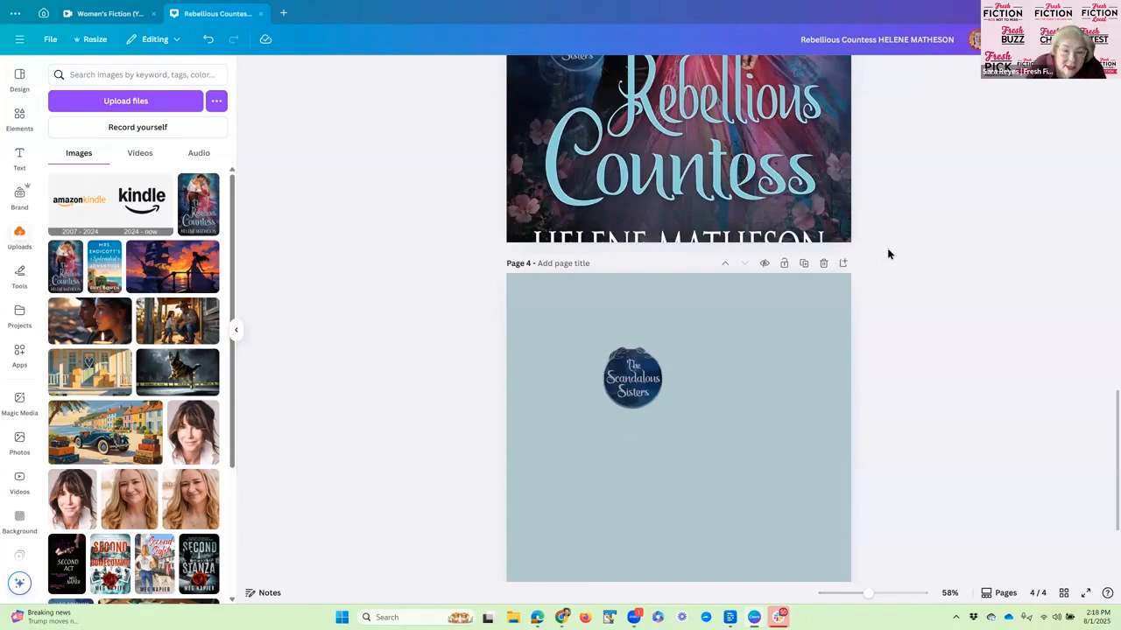
Enlarge the "The Scandalous Sisters" badge on page 4 until it spans roughly three quarters of the page width.
click(630, 382)
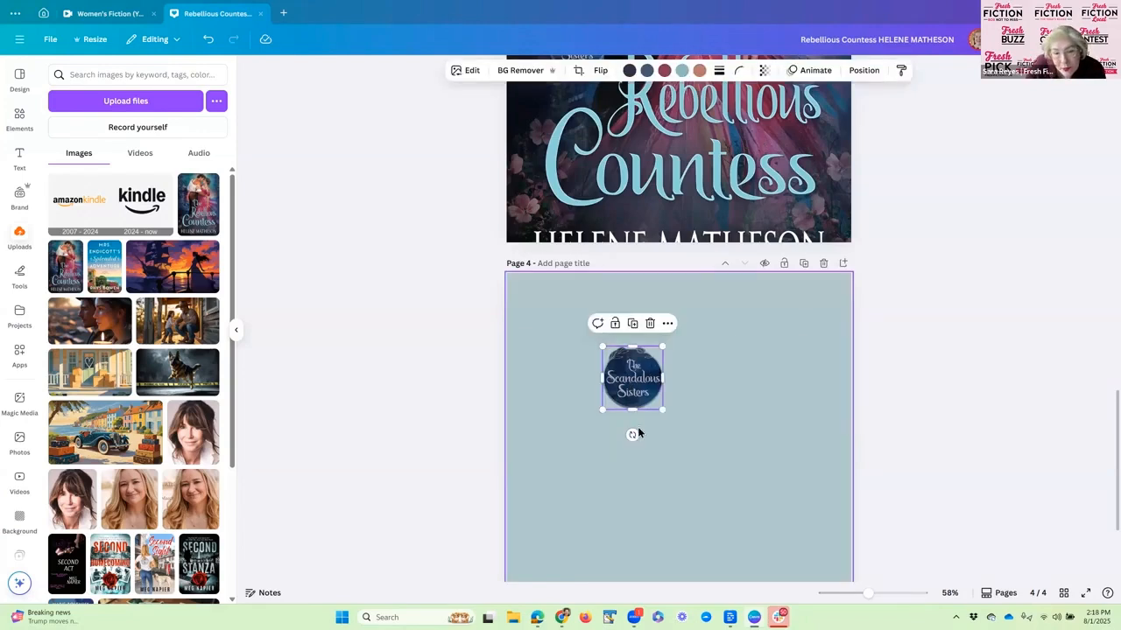
drag(662, 409, 781, 533)
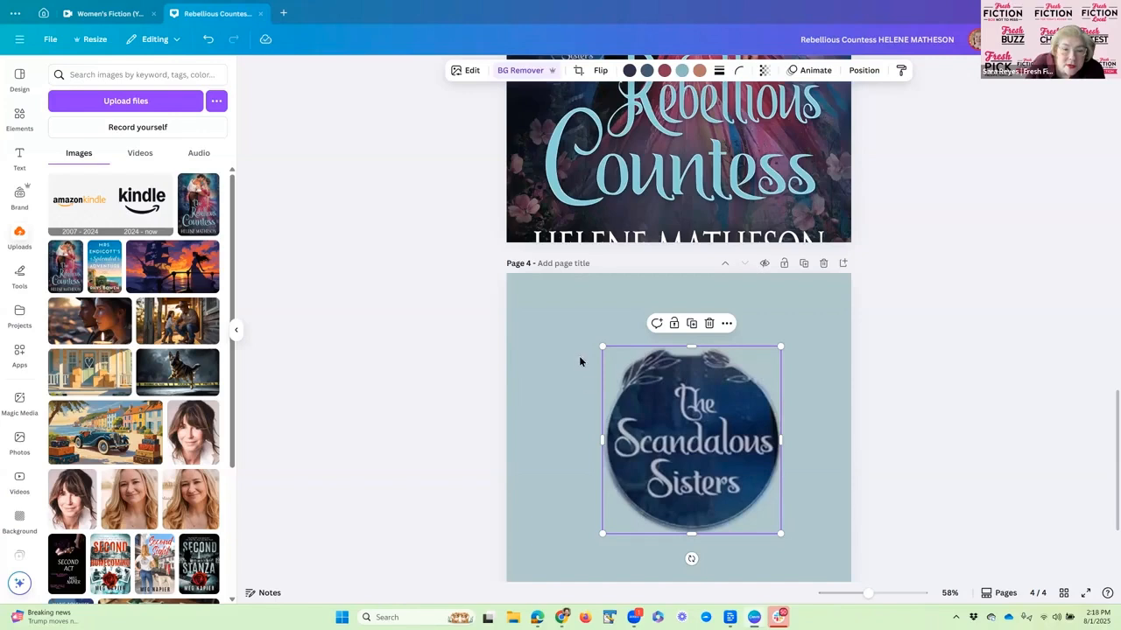
drag(604, 347, 547, 308)
drag(781, 535, 813, 568)
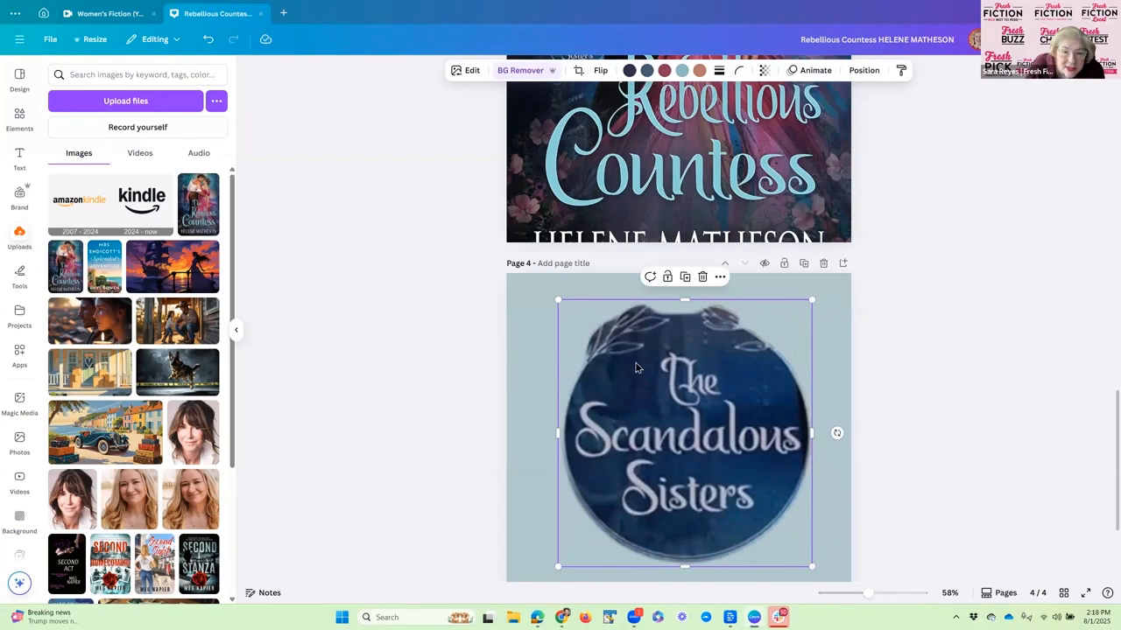